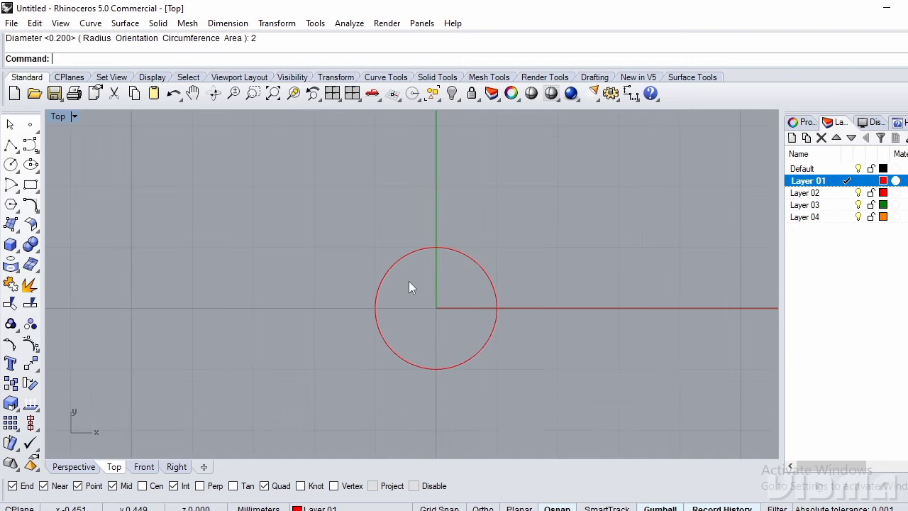
Try offsetting the circle inward by 0.5 mm, and undo that offset.
click(386, 346)
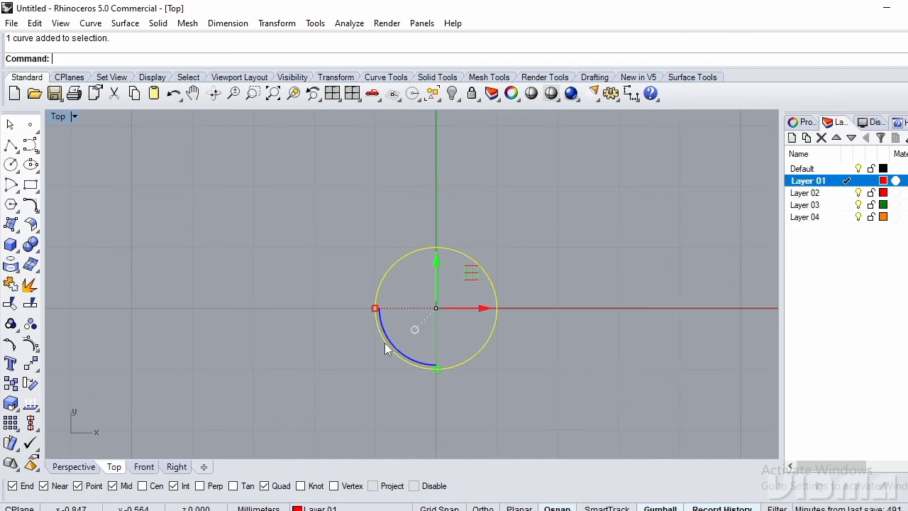
text(Offset)
key(Return)
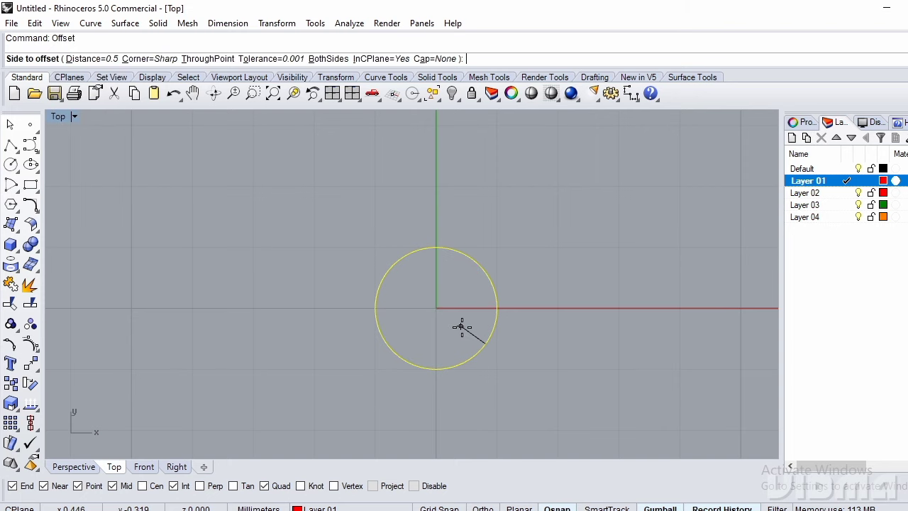
scroll(444, 319, up, 4)
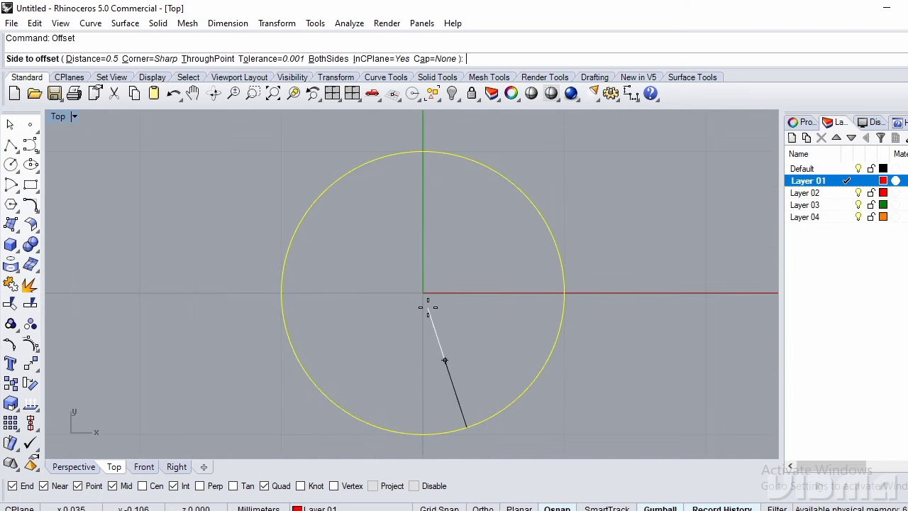
scroll(428, 306, down, 3)
click(428, 310)
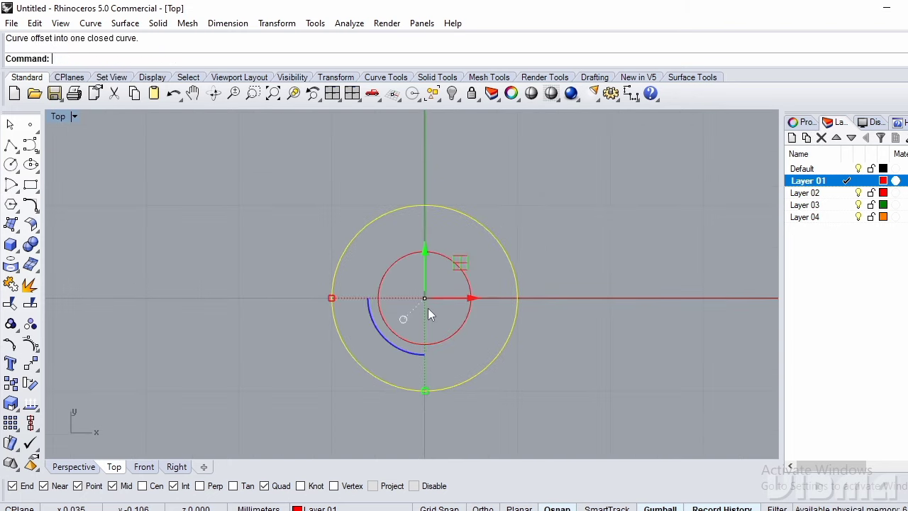
key(ctrl+z)
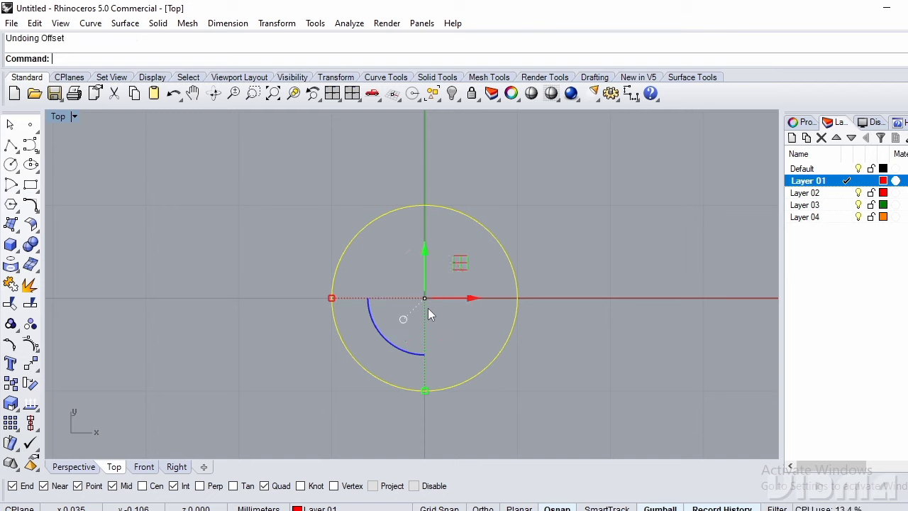
Offset the circle inward by 0.4 mm to form a ring of two concentric circles.
key(Return)
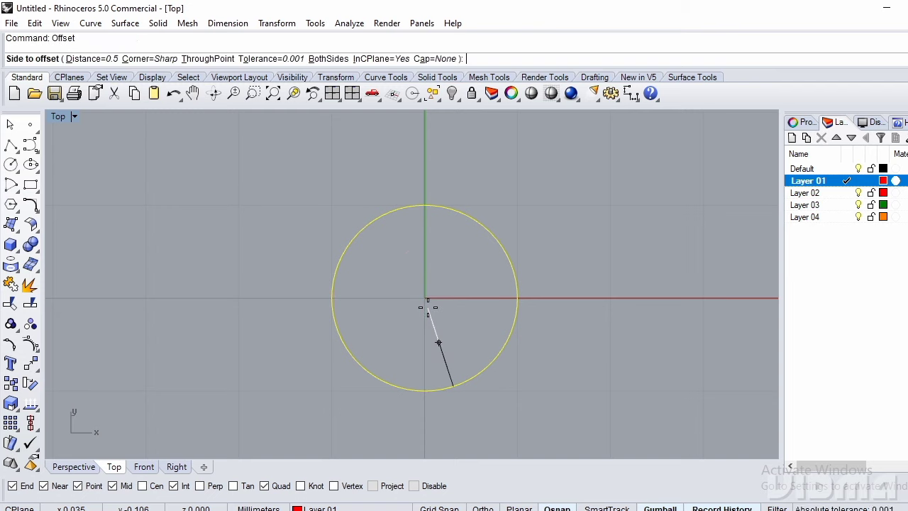
text(4)
key(Return)
click(428, 308)
scroll(427, 308, down, 5)
key(Escape)
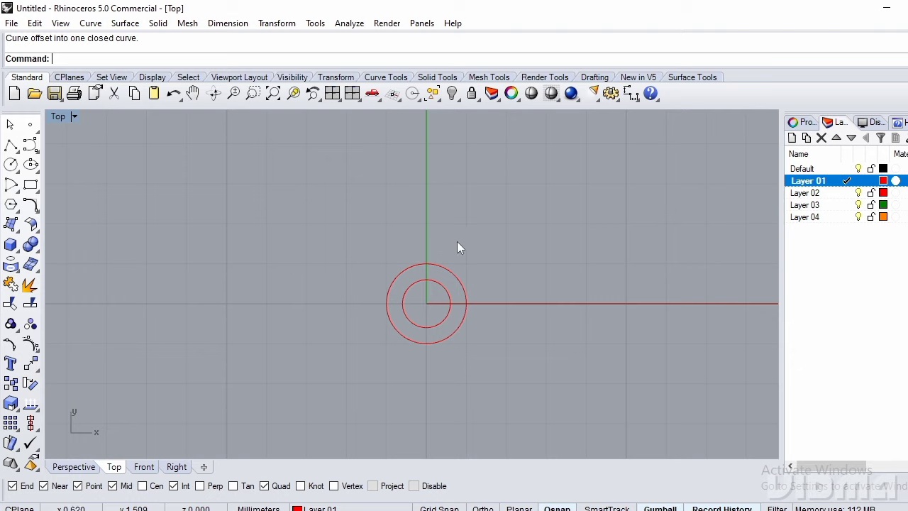
Polar array both concentric circles around the origin with 10 items over 360 degrees.
drag(457, 241, 387, 366)
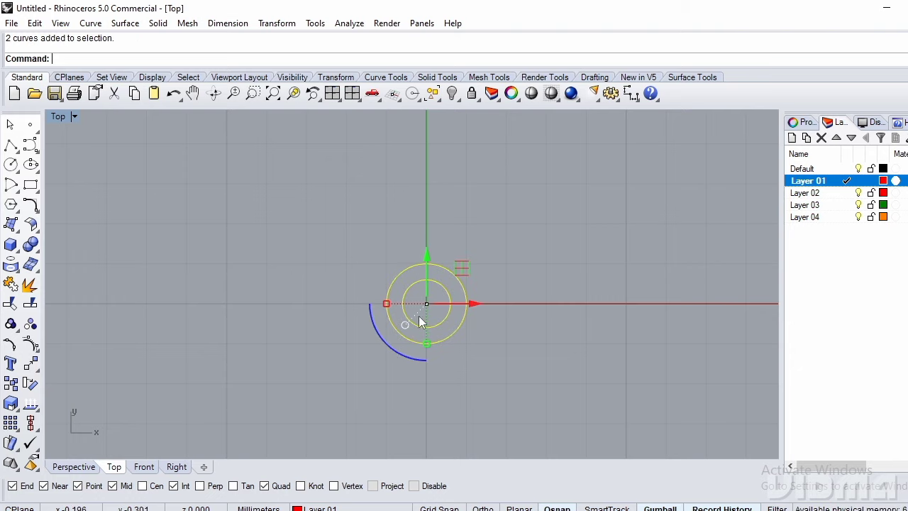
text(a)
key(Return)
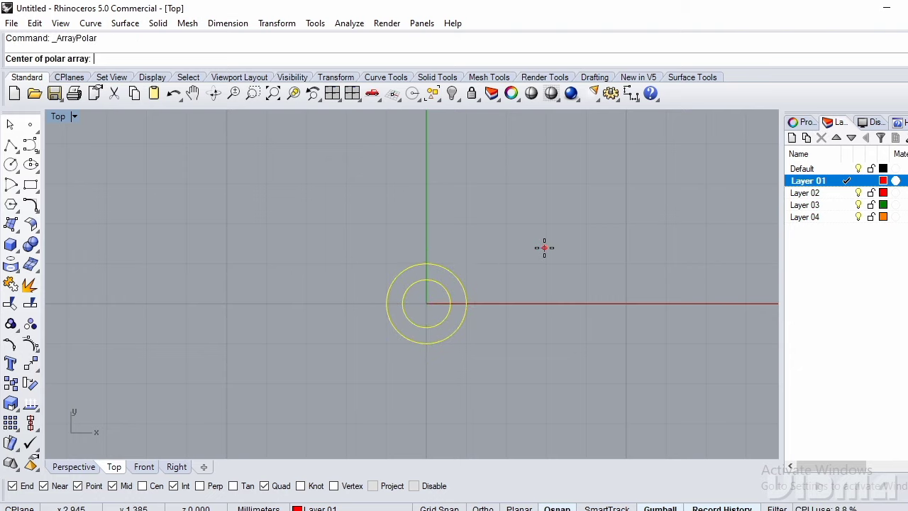
text(0)
key(Return)
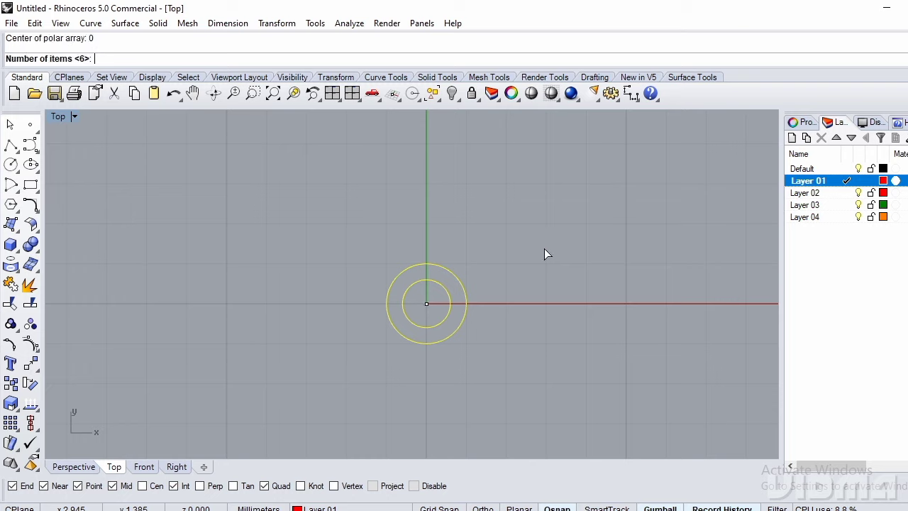
text(10)
key(Return)
key(Return)
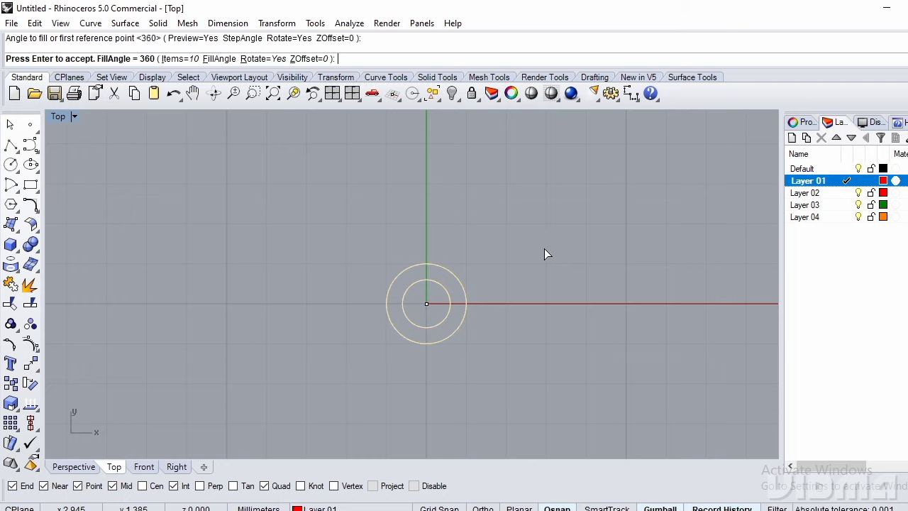
key(Return)
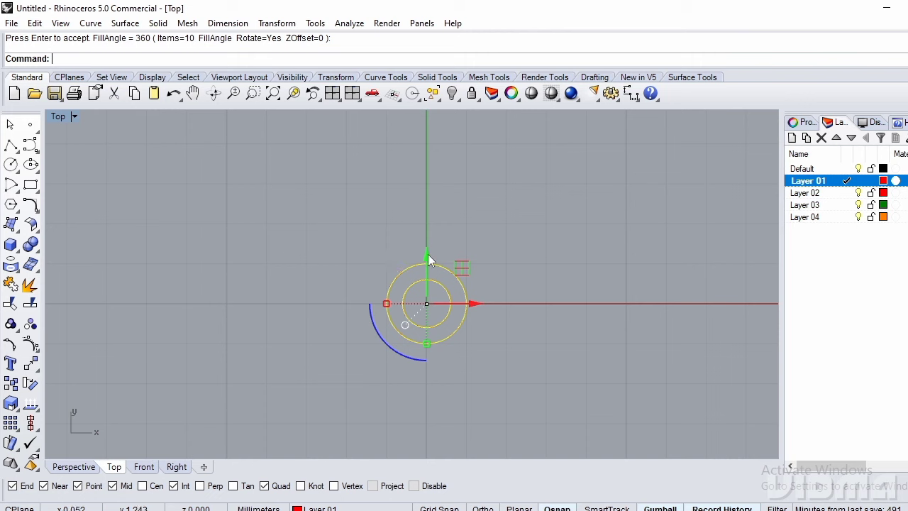
Move the two original concentric circles straight up along Y until the neighbouring rings of the array just touch.
drag(428, 254, 424, 182)
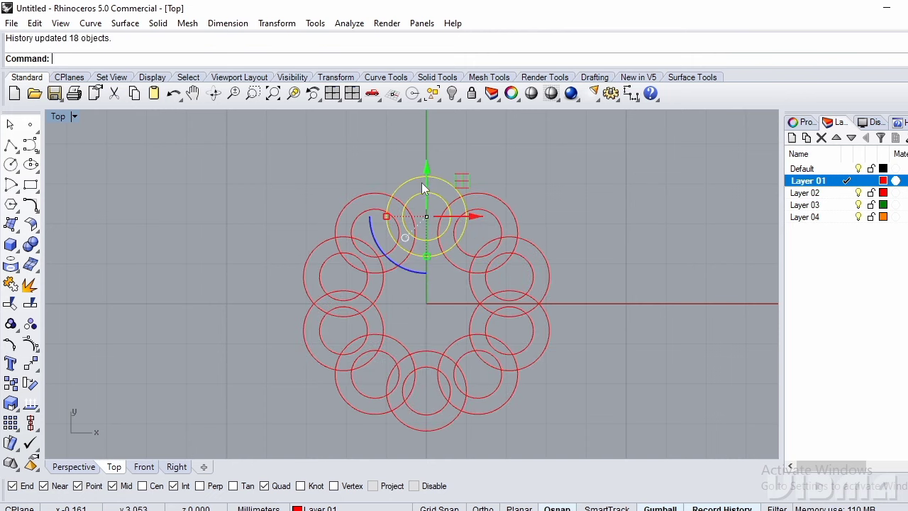
key(Escape)
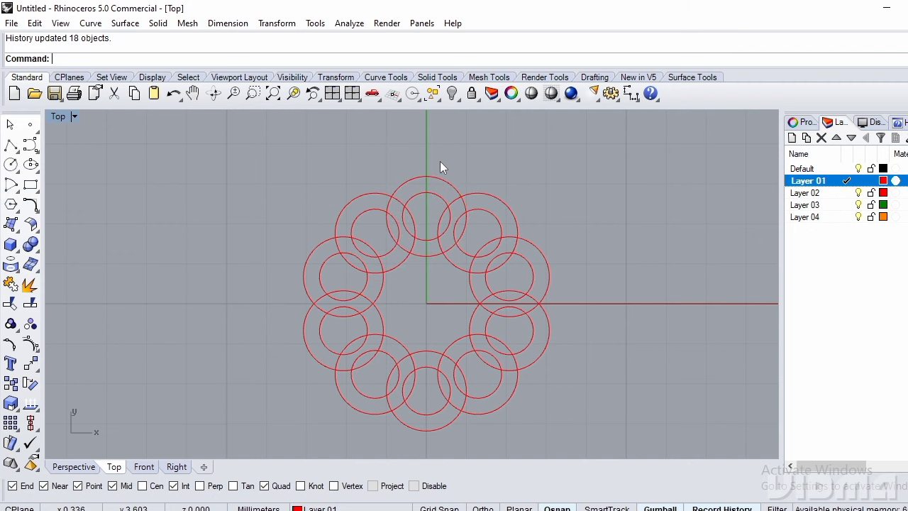
drag(408, 202, 425, 144)
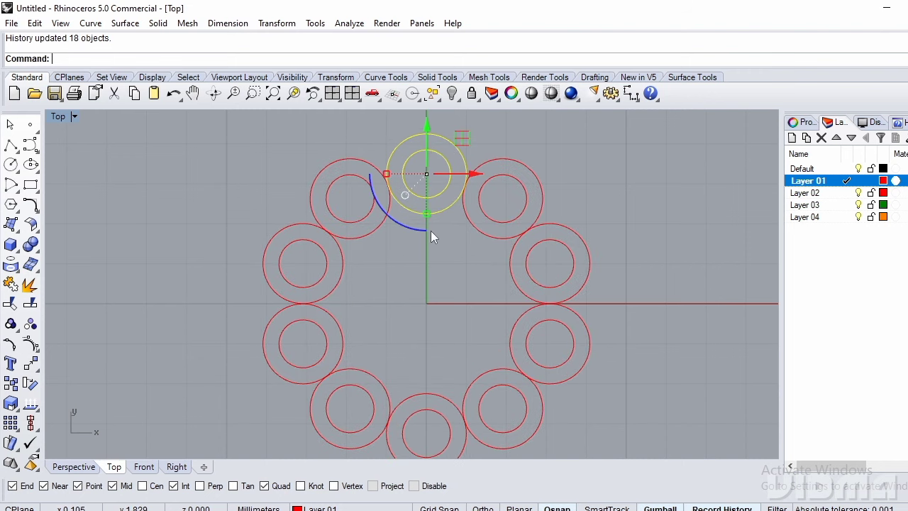
scroll(431, 231, down, 3)
click(608, 182)
scroll(431, 258, up, 2)
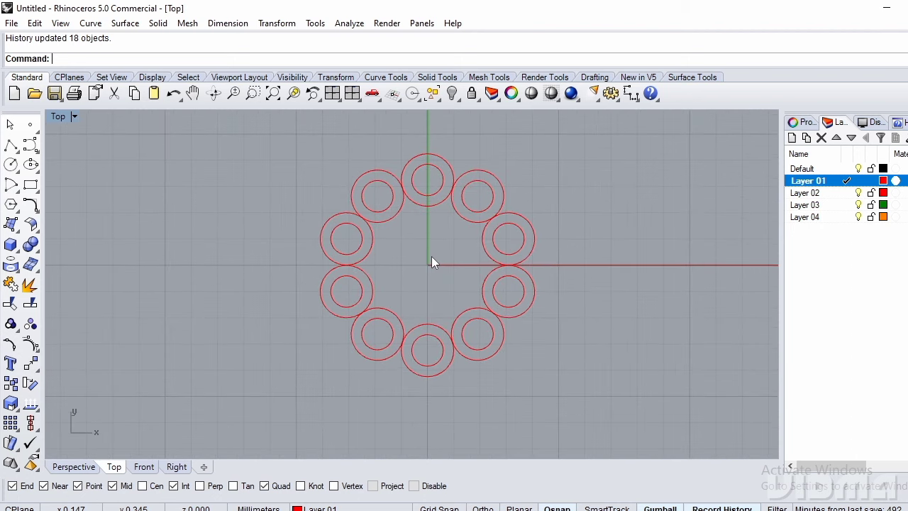
Draw a circle about 4.4 mm in diameter centred on the origin, just inside the surrounding rings.
click(11, 164)
scroll(456, 250, up, 2)
text(0)
key(Return)
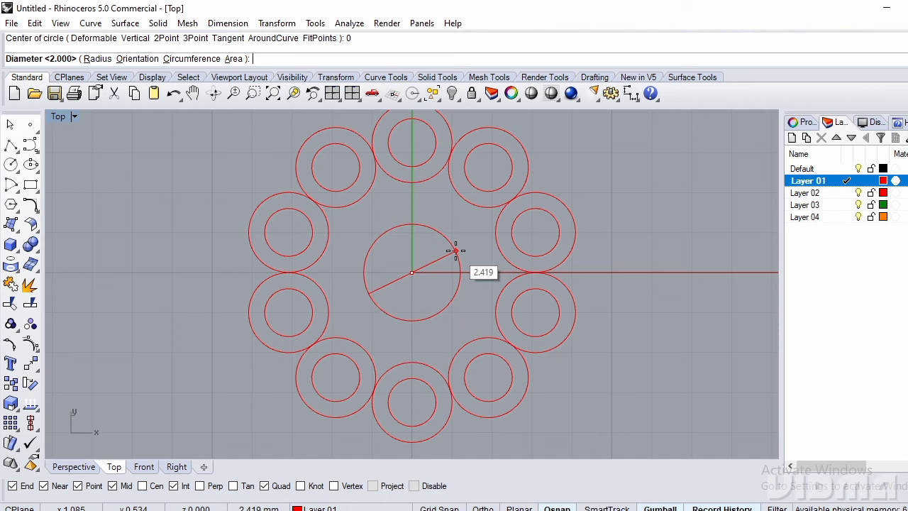
key(F8)
scroll(444, 213, up, 3)
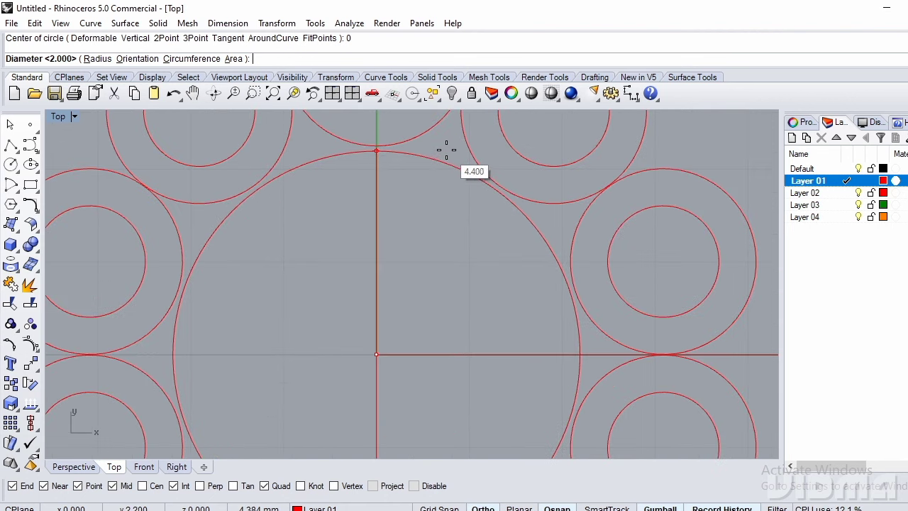
click(448, 152)
scroll(429, 207, down, 2)
scroll(420, 223, down, 4)
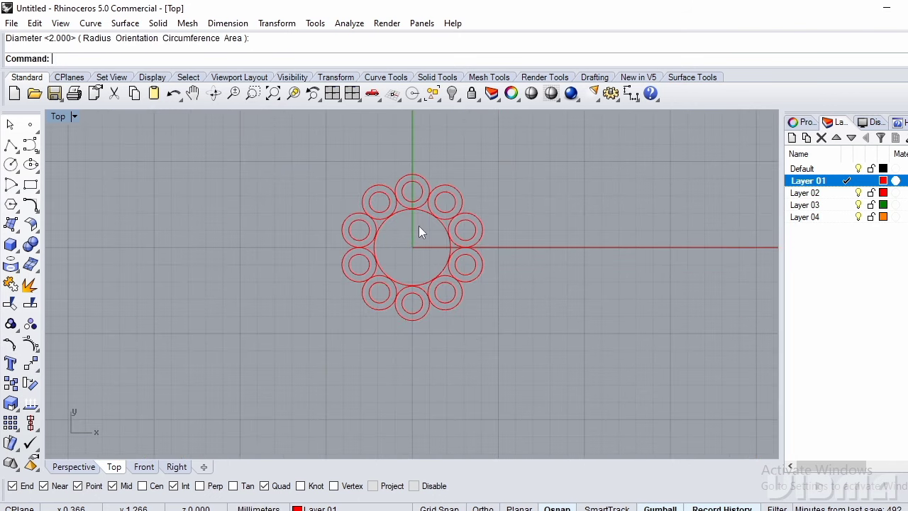
Offset the large central circle inward by 0.4 mm.
click(384, 228)
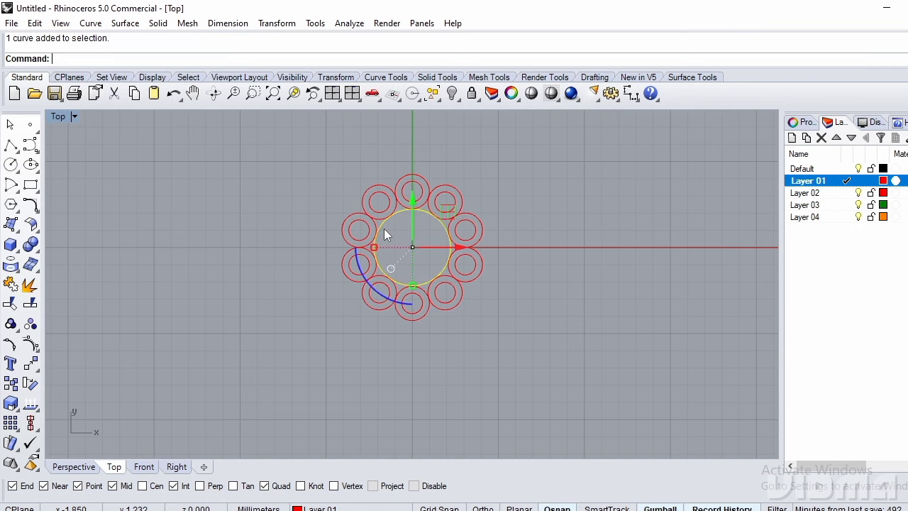
text(Off)
key(Return)
scroll(391, 238, up, 6)
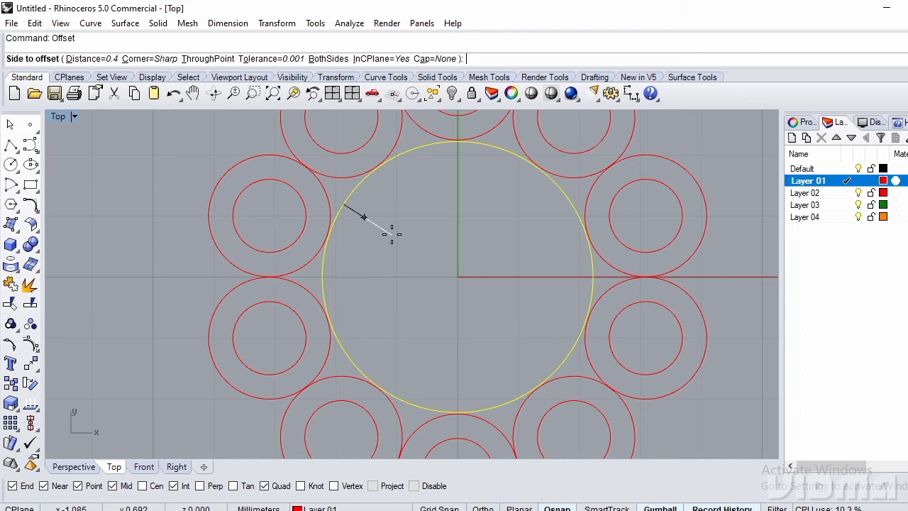
scroll(391, 234, down, 6)
scroll(388, 228, up, 2)
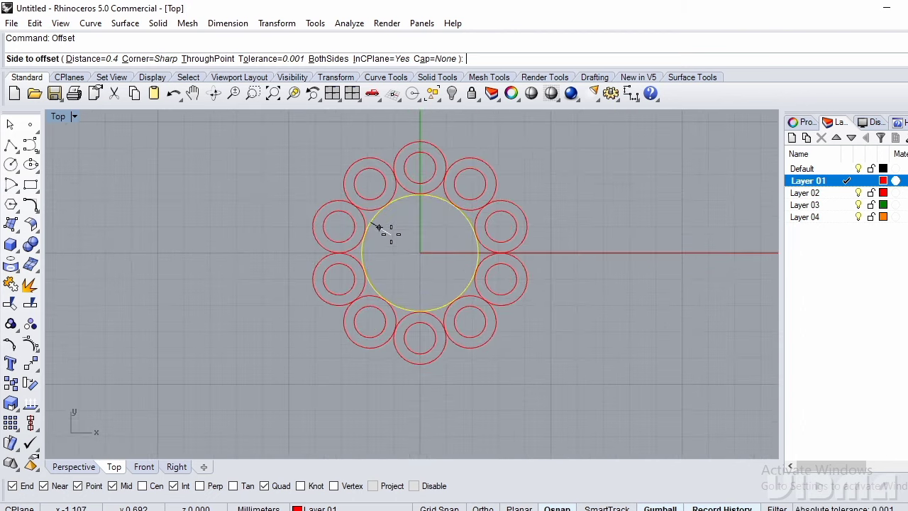
click(398, 283)
scroll(398, 279, down, 4)
click(551, 166)
scroll(402, 198, up, 12)
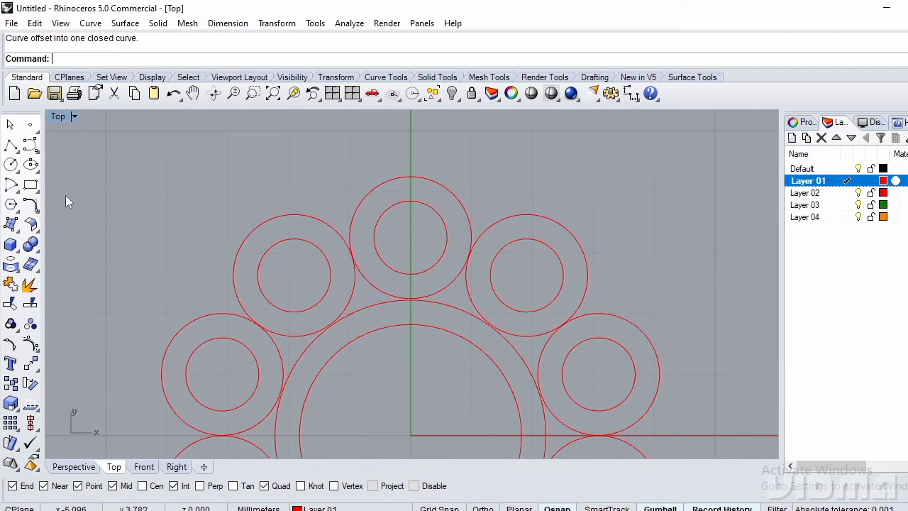
Draw a 0.6 mm diameter circle centred on the top quadrant point of the uppermost ring's outer circle.
click(10, 167)
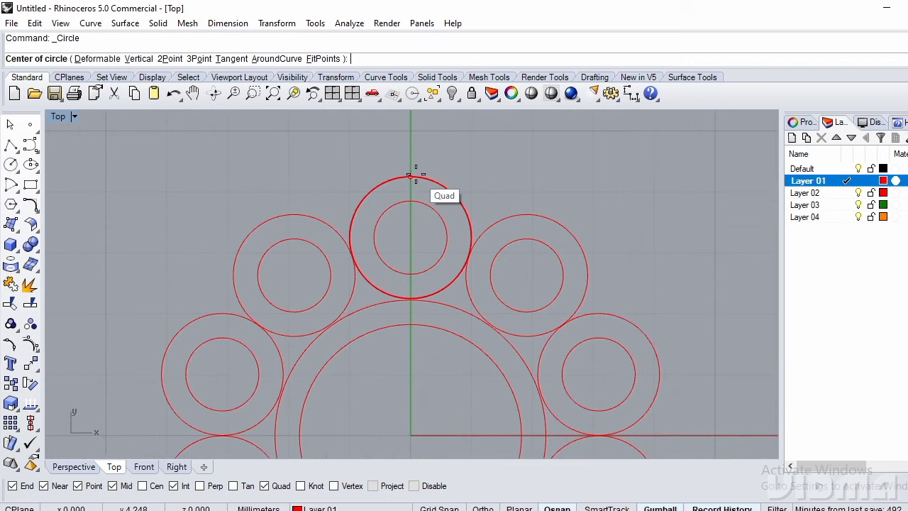
click(413, 174)
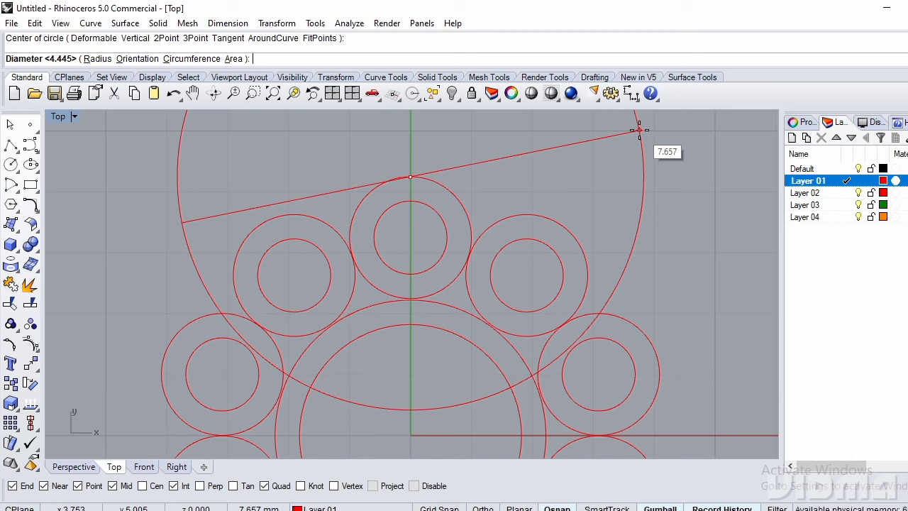
text(0)
key(BackSpace)
text(.6)
key(Return)
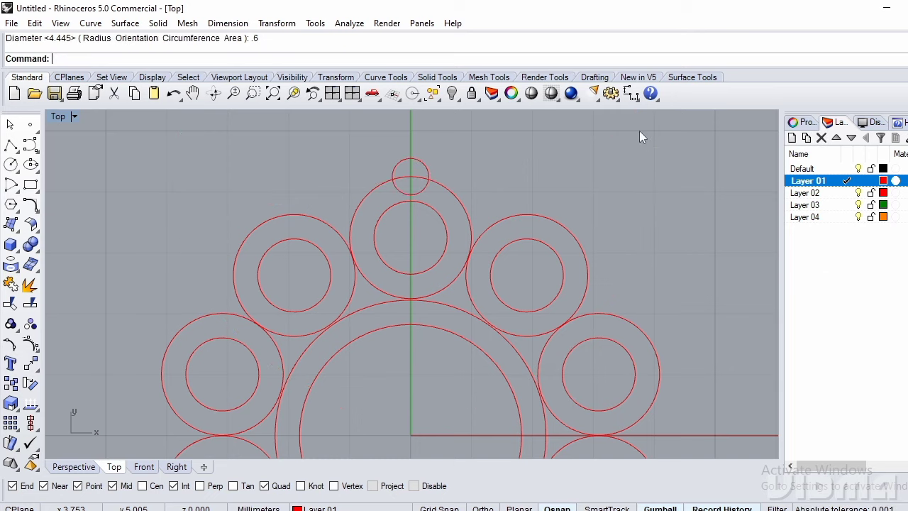
Move the small 0.6 mm circle slightly upward along Y, keeping it overlapping the ring's outer edge.
scroll(434, 164, up, 5)
click(397, 166)
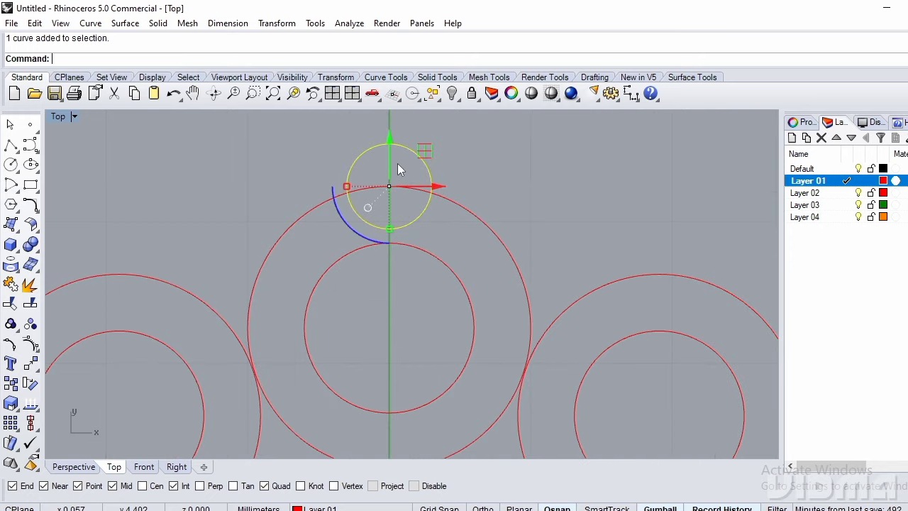
drag(388, 155, 380, 148)
scroll(428, 182, down, 8)
Polar array the small circle around the origin with 10 items over 360 degrees.
text(A)
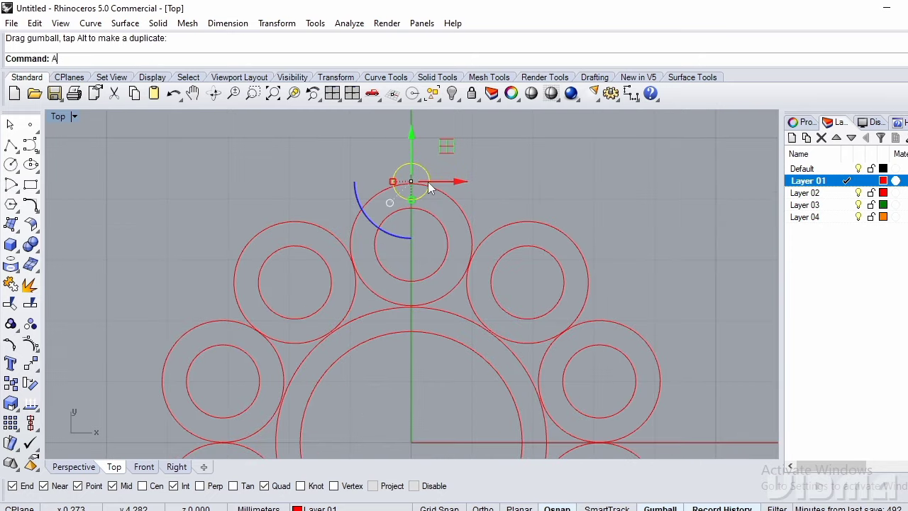
text(rrayPolar)
key(Return)
text(0)
key(Return)
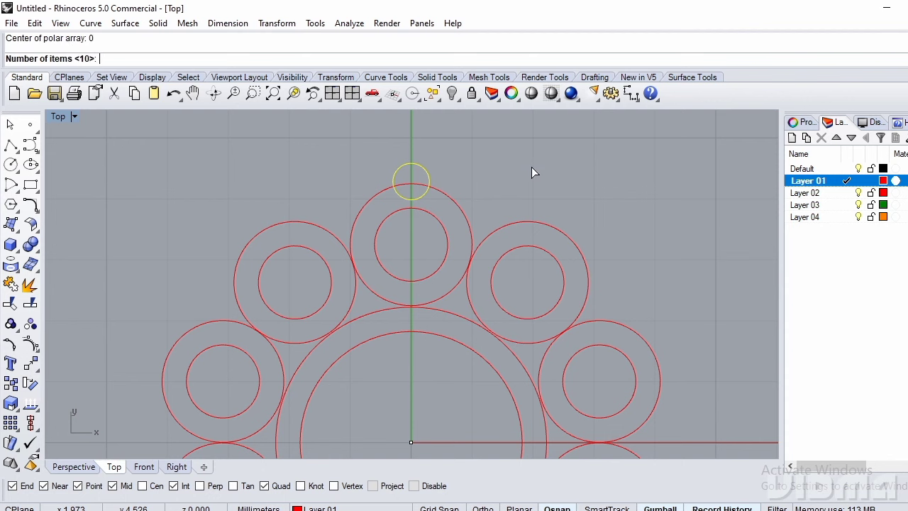
key(Return)
key(Return)
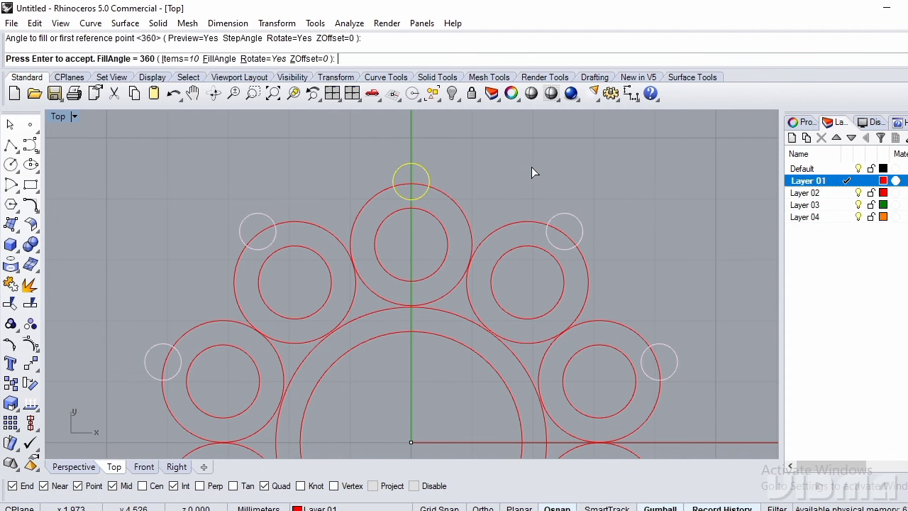
key(Return)
scroll(527, 167, down, 12)
click(607, 182)
Draw a 0.6 mm diameter circle in the gap between the central circle, the uppermost ring and its left neighbour.
scroll(552, 190, up, 4)
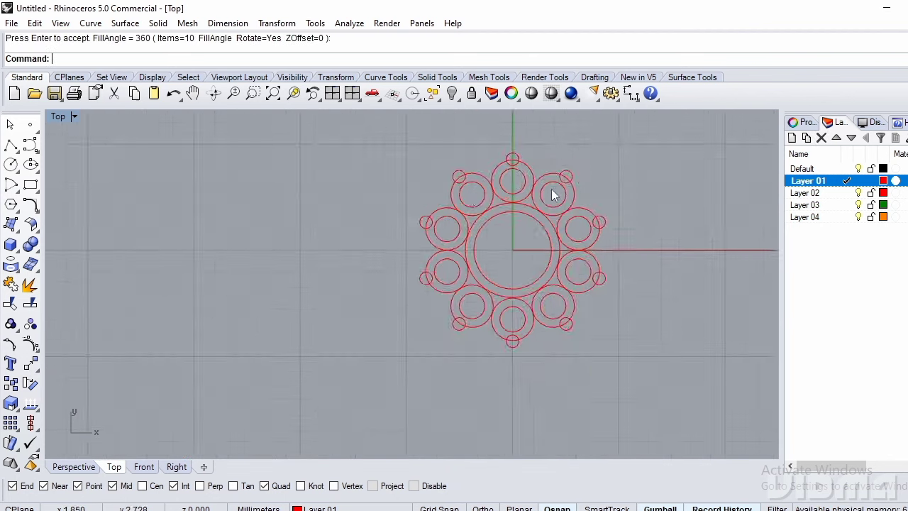
scroll(555, 195, up, 3)
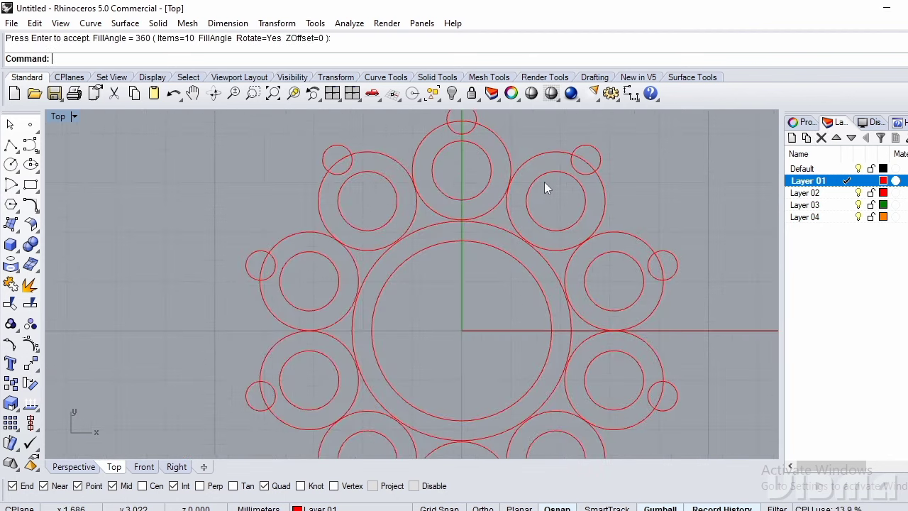
click(12, 166)
scroll(442, 242, up, 6)
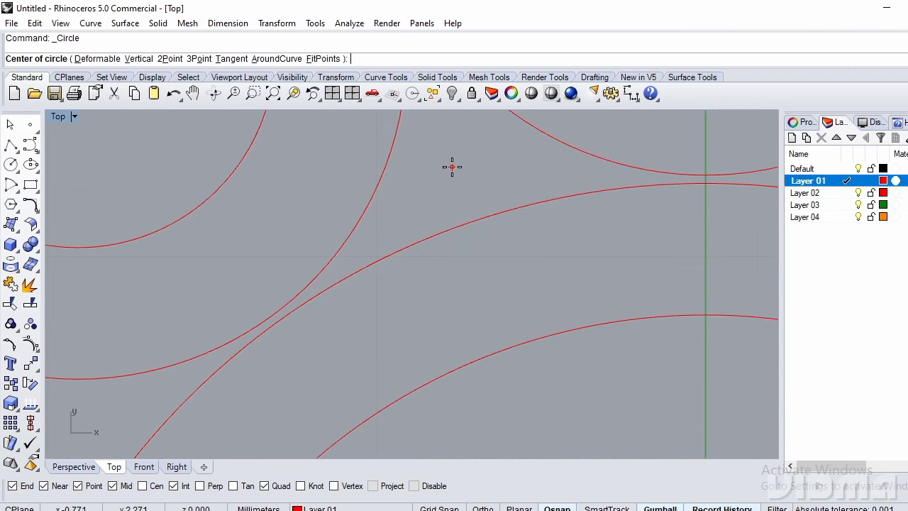
click(447, 166)
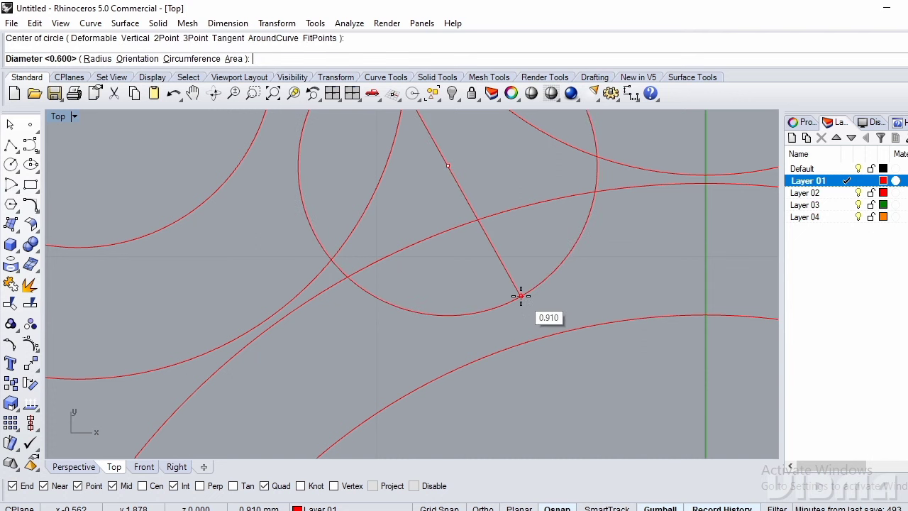
click(521, 297)
scroll(463, 285, down, 8)
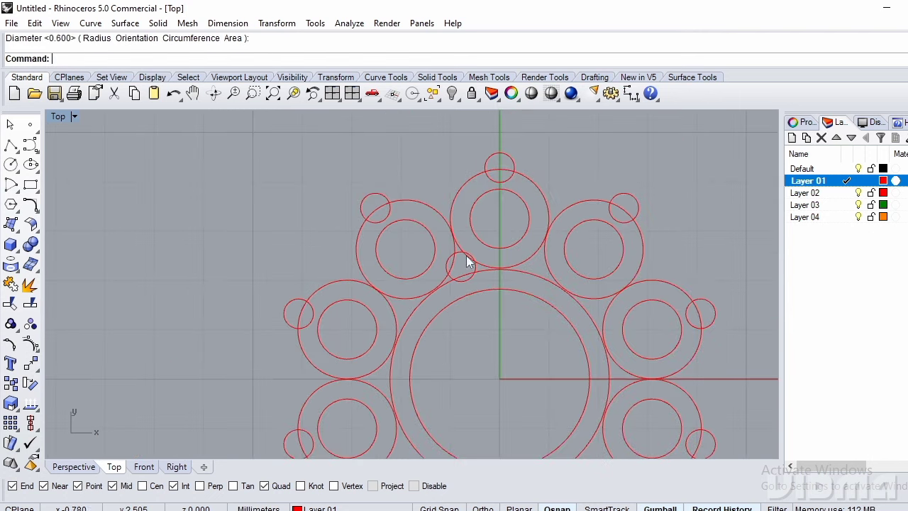
Move the small circle slightly upward along Y to adjust its overlap in the gap between the central circle and the two neighbouring rings.
scroll(466, 261, up, 8)
click(437, 182)
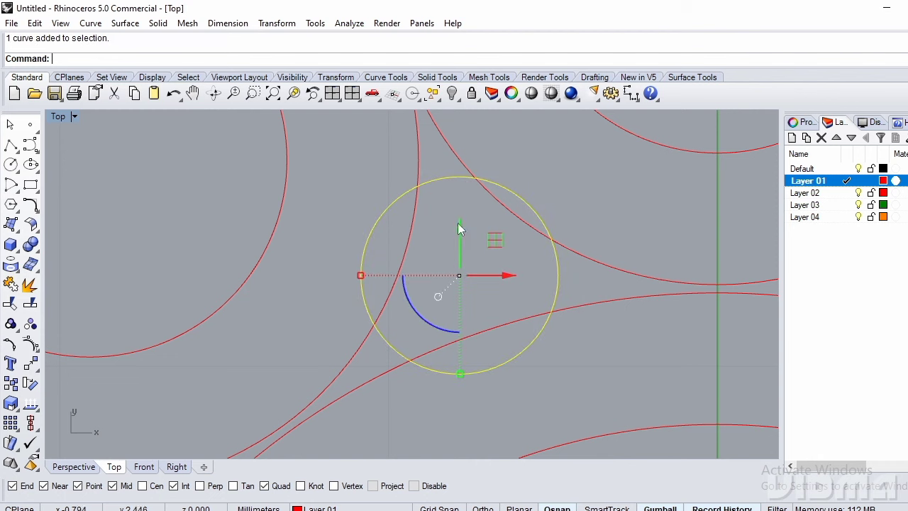
drag(461, 229, 441, 217)
scroll(451, 255, down, 6)
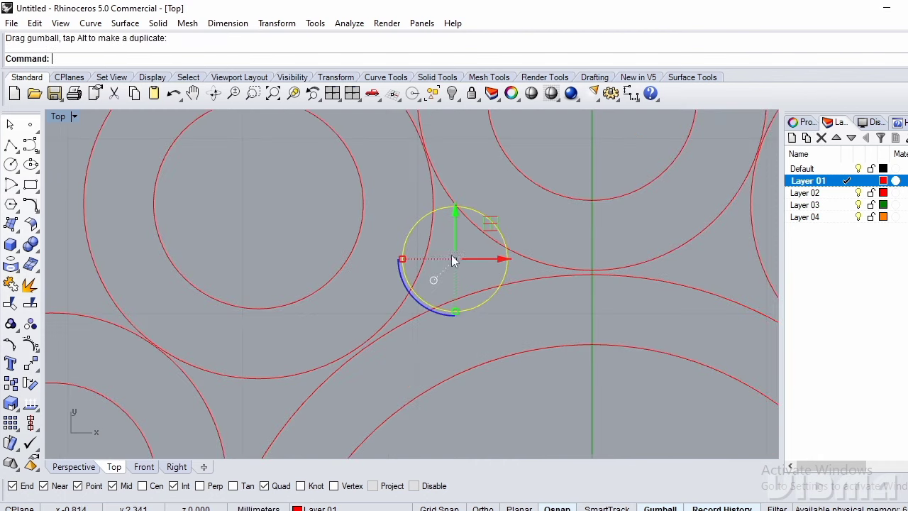
scroll(454, 257, down, 6)
scroll(489, 241, up, 2)
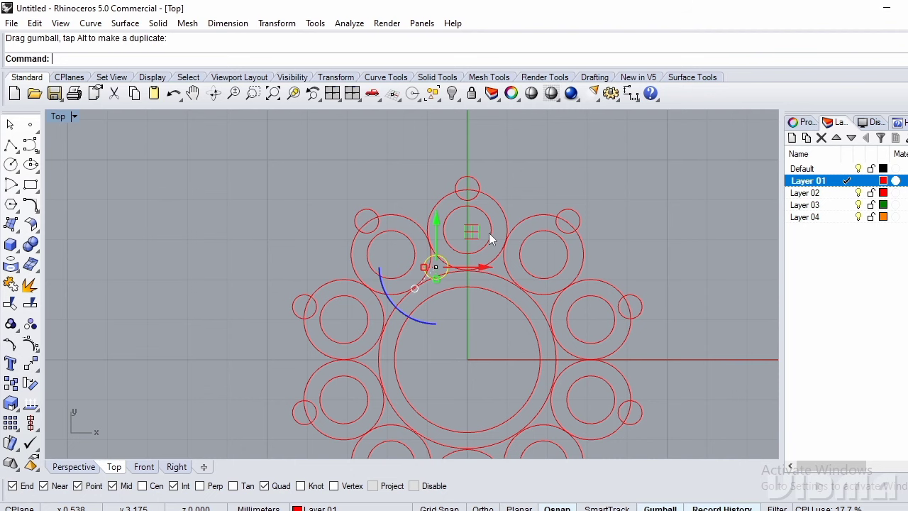
click(529, 171)
Extrude the uppermost ring's inner and outer circles together as a 2 mm solid, working in the Perspective view.
scroll(467, 215, up, 3)
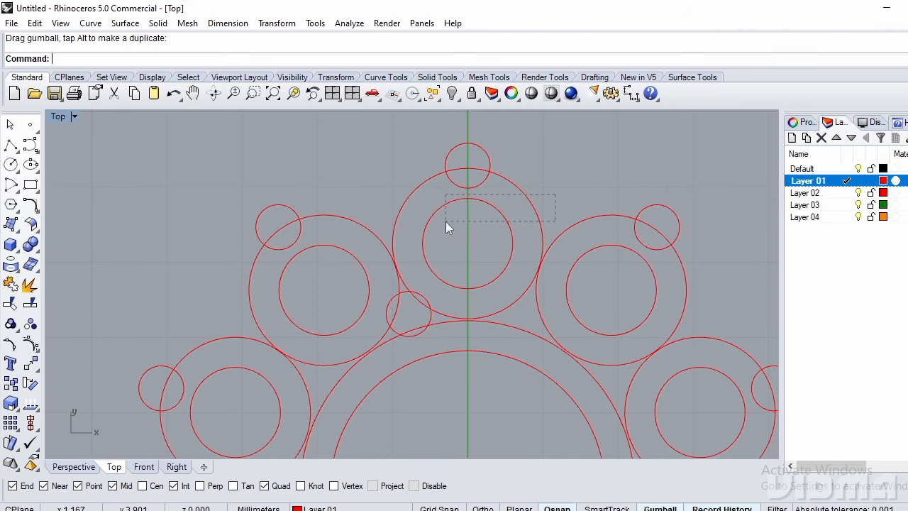
drag(445, 221, 462, 226)
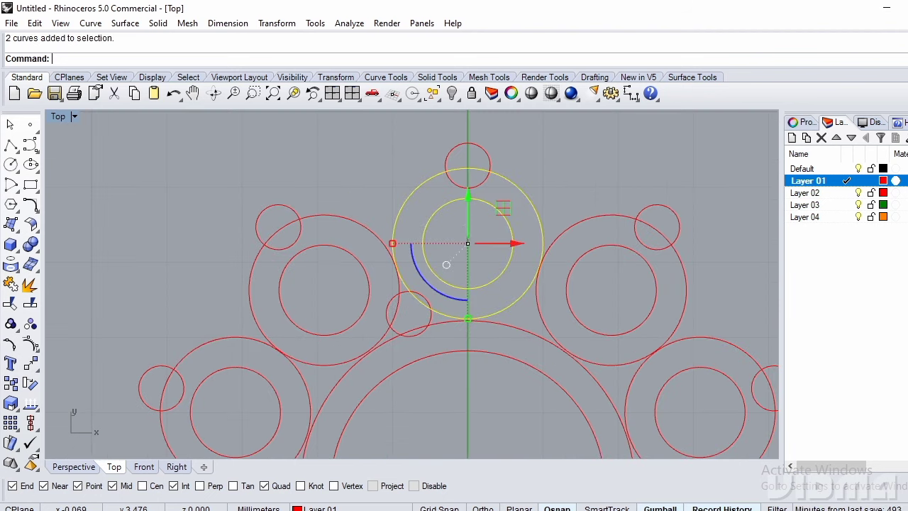
text(p)
key(Return)
scroll(414, 292, up, 10)
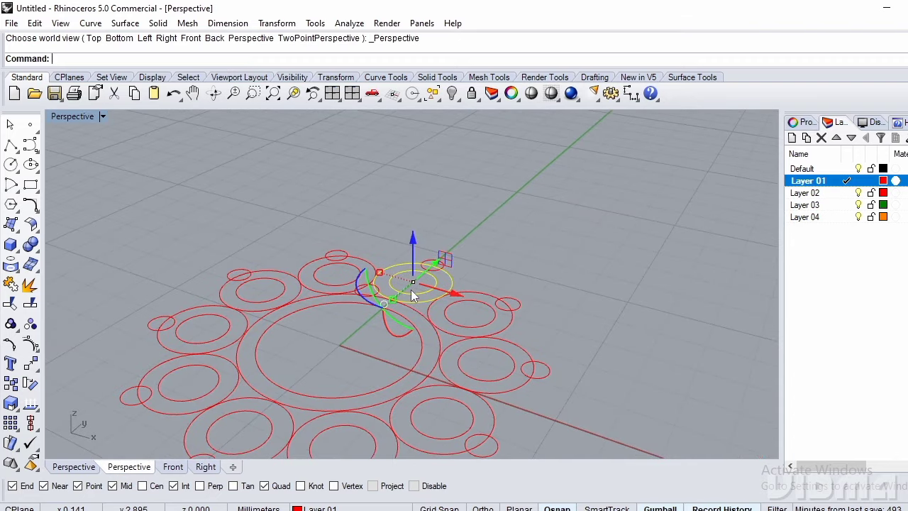
scroll(412, 291, up, 3)
text(EC)
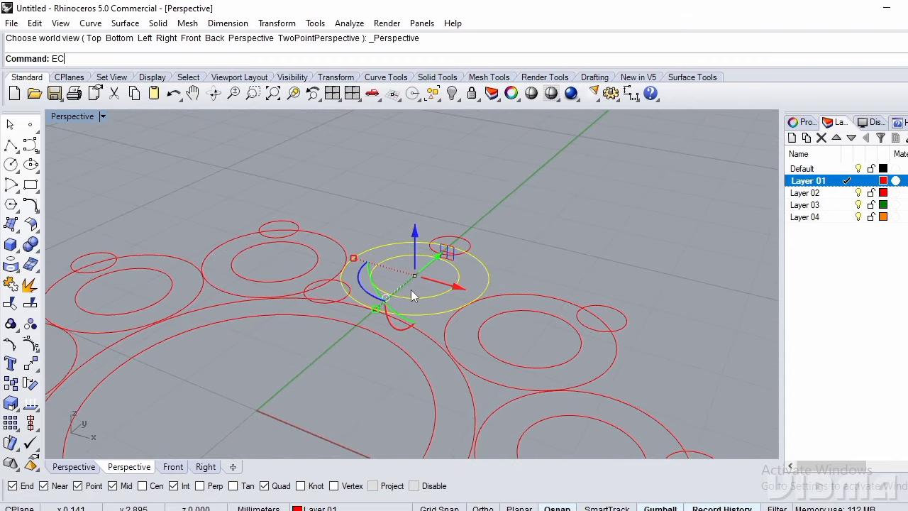
key(Return)
text(2)
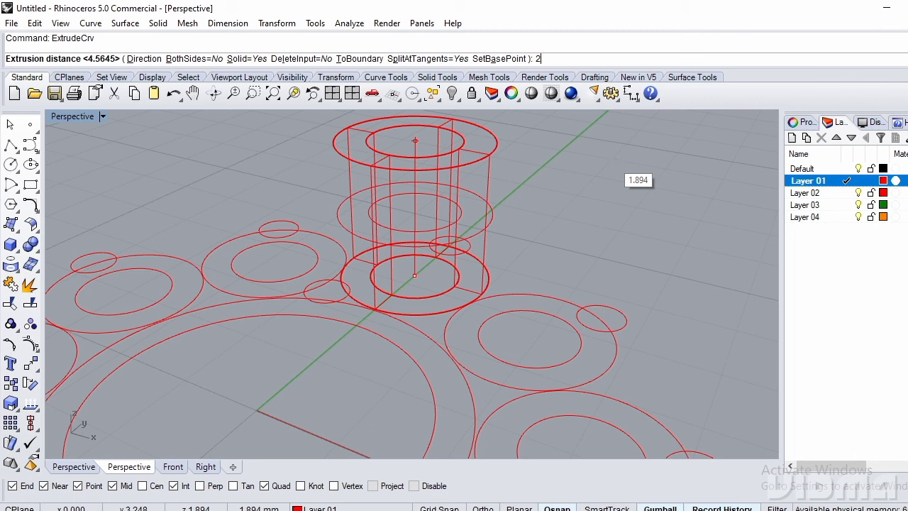
key(Return)
click(609, 160)
Extrude the small accent circle on the uppermost ring's outer edge as a 3.2 mm solid.
click(470, 241)
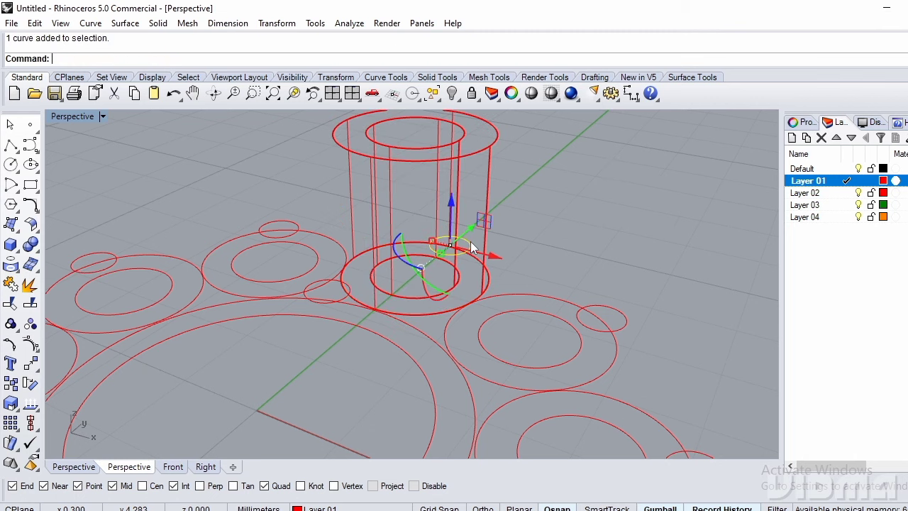
scroll(470, 241, down, 3)
key(Return)
text(3.2)
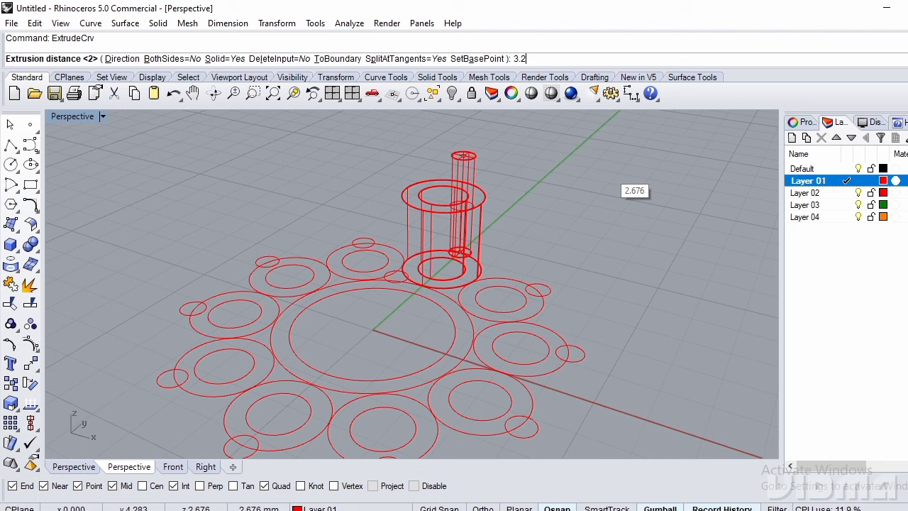
key(Return)
click(606, 170)
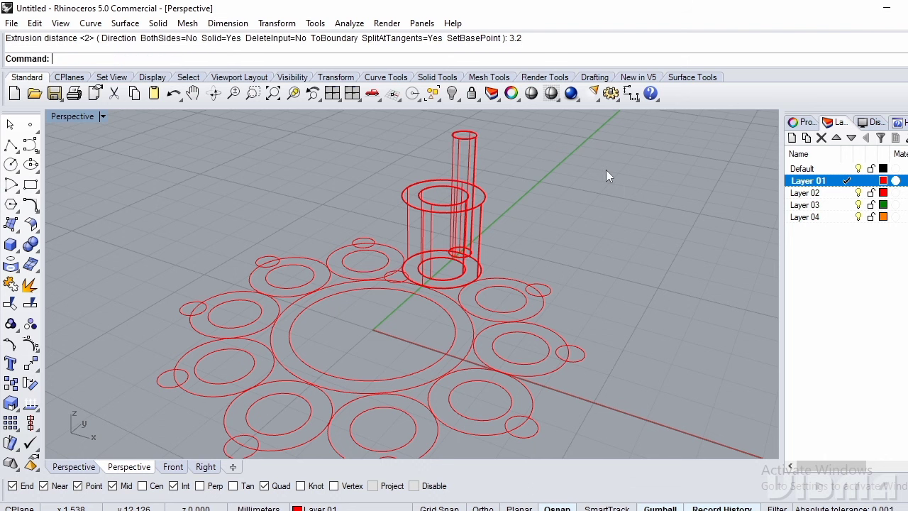
Extrude the two large central circles together as a 2 mm solid ring.
scroll(319, 332, up, 3)
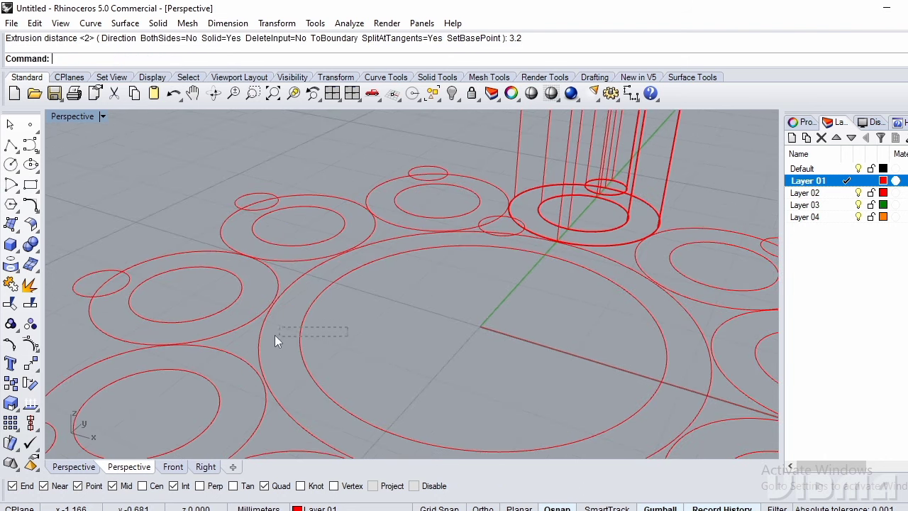
click(251, 334)
scroll(307, 355, down, 6)
key(Return)
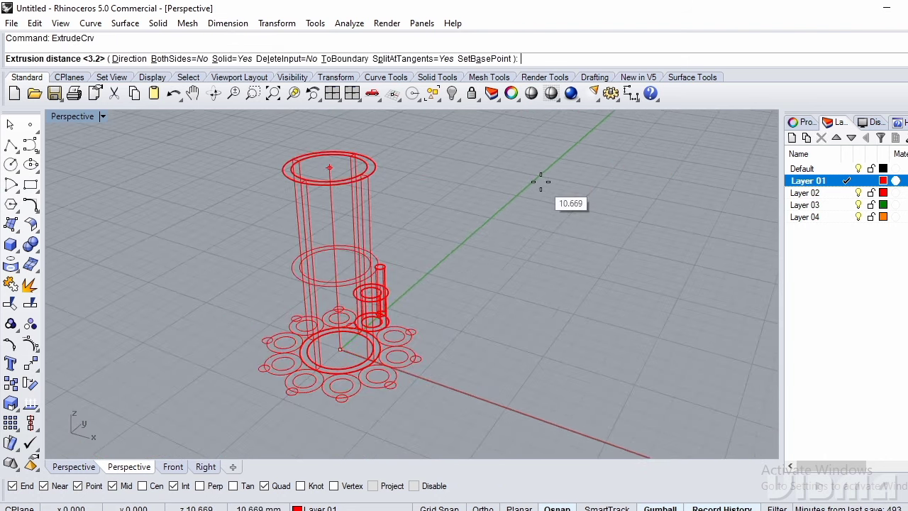
text(2)
key(Return)
click(539, 182)
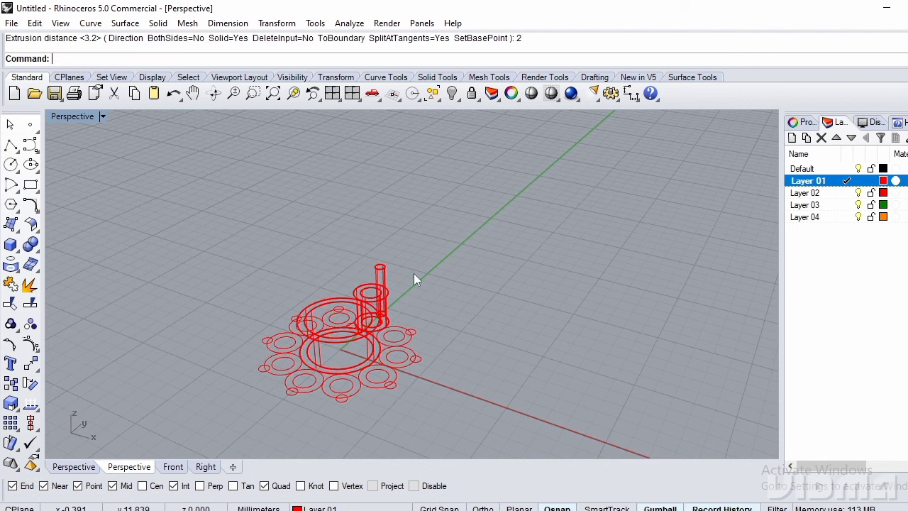
Extrude the small circle in the gap beside the central ring as a 3.2 mm solid.
scroll(348, 305, up, 4)
right_drag(348, 305, 234, 241)
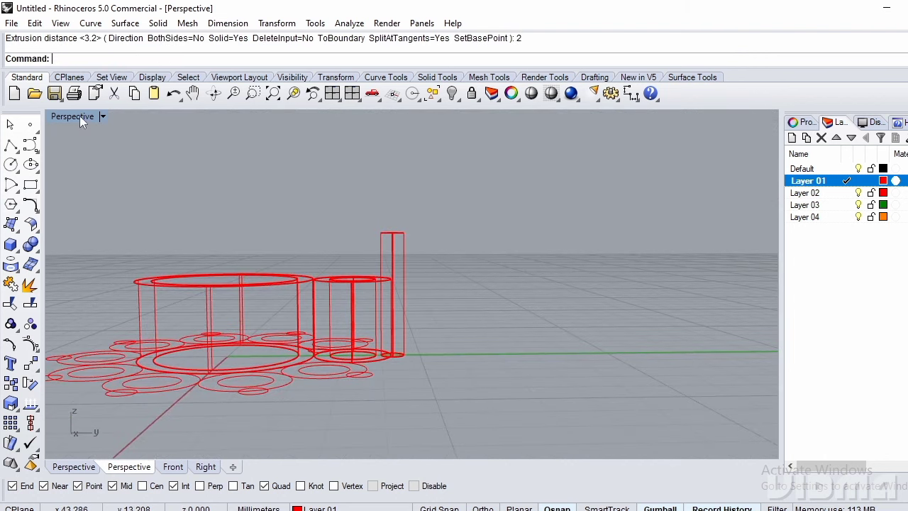
click(79, 116)
right_drag(437, 263, 361, 273)
scroll(296, 228, up, 8)
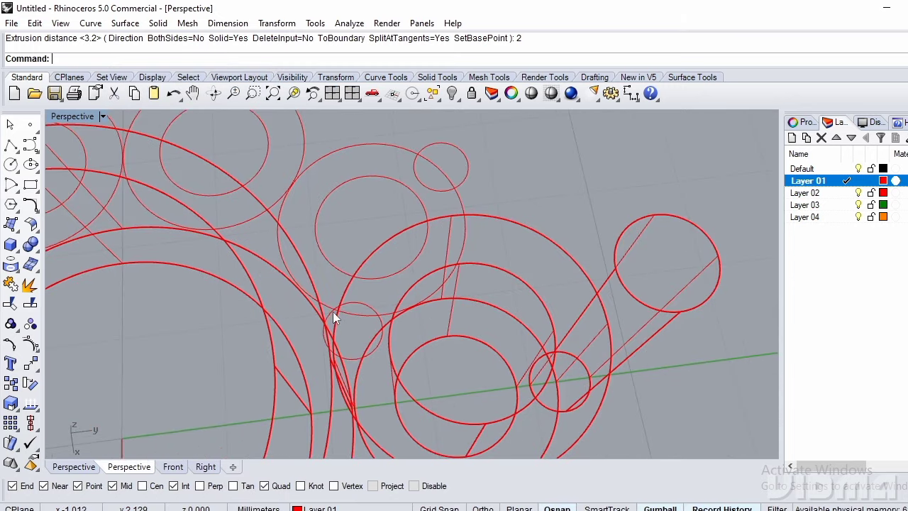
click(357, 305)
right_drag(370, 313, 371, 249)
scroll(371, 250, down, 3)
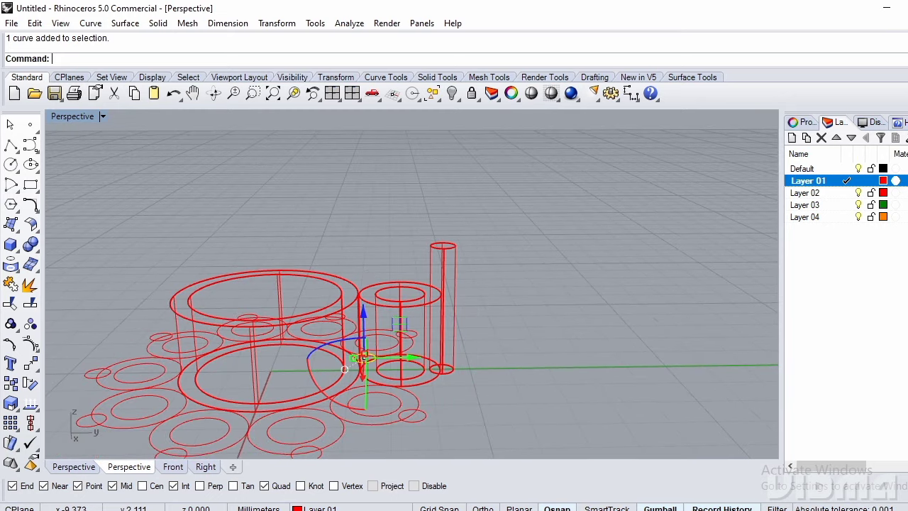
text(ExtrudeCrv)
key(Return)
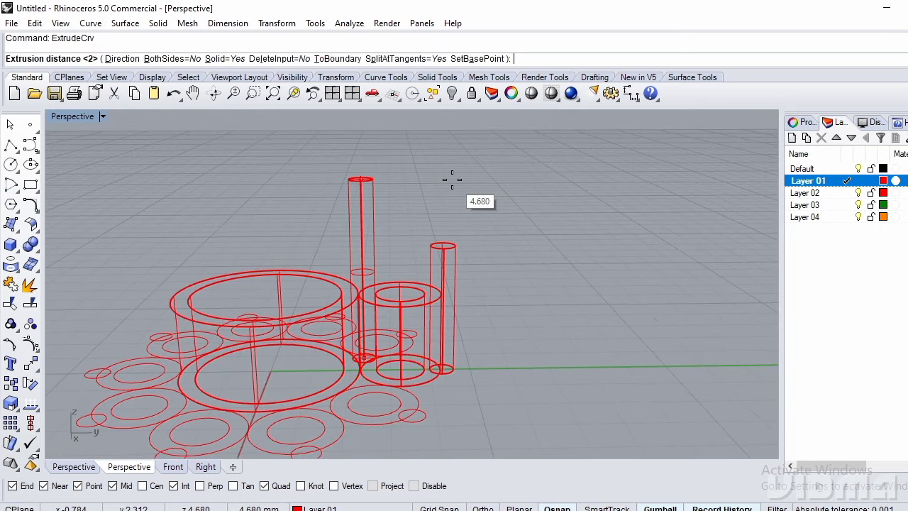
text(3.2)
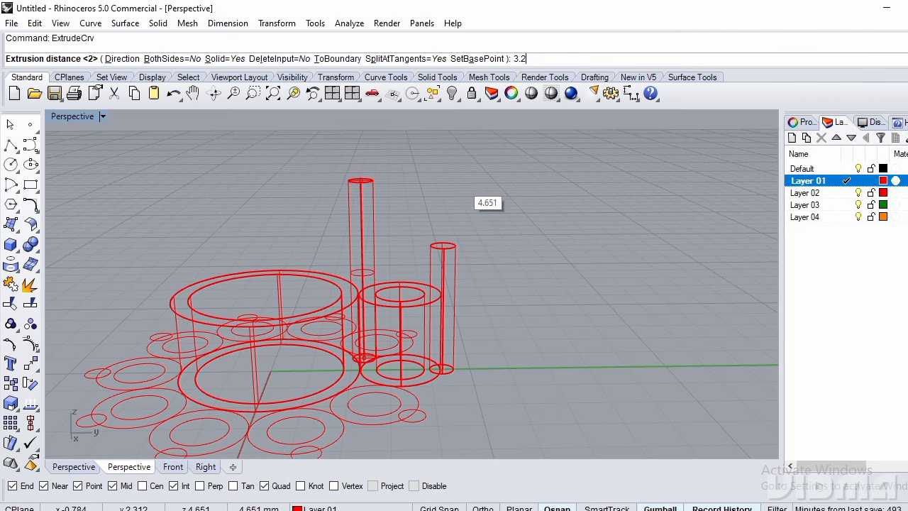
key(Return)
Raise the gap cylinder and the central ring solid together slightly along Z above the other extrusions.
right_drag(451, 187, 381, 228)
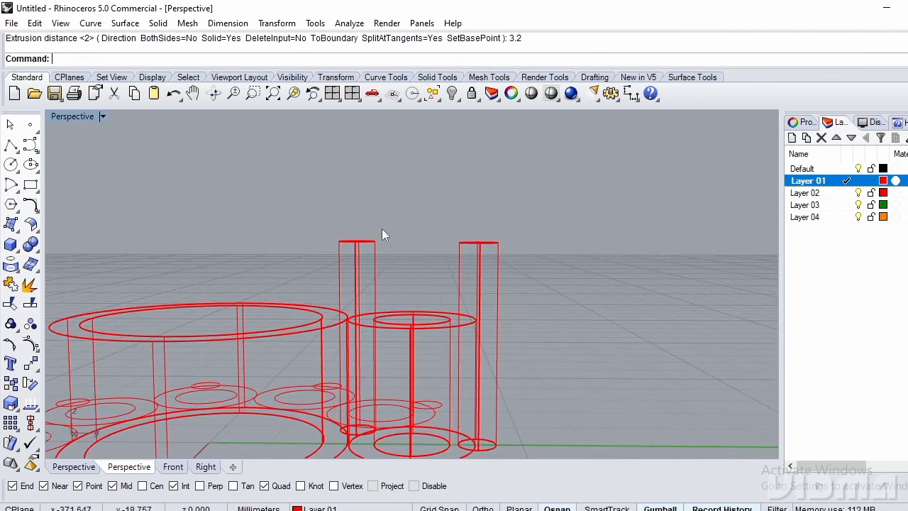
click(340, 265)
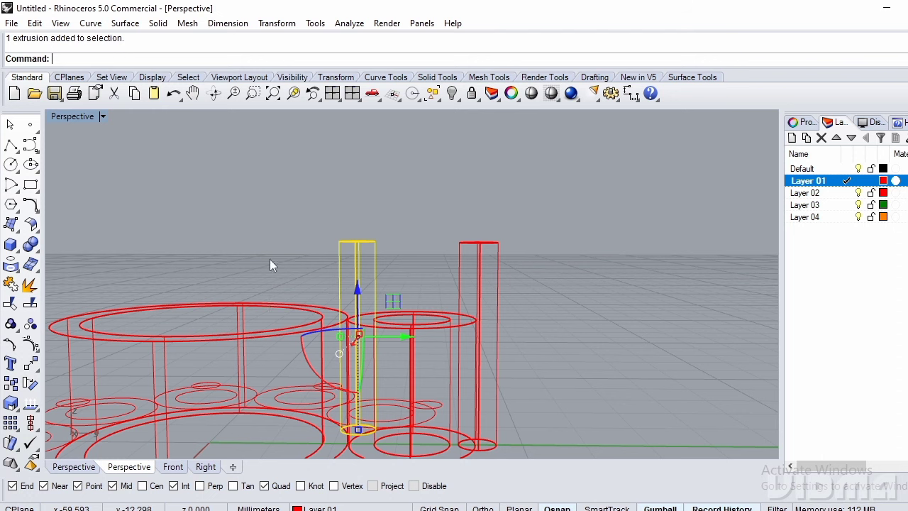
shift+click(246, 321)
drag(218, 295, 199, 271)
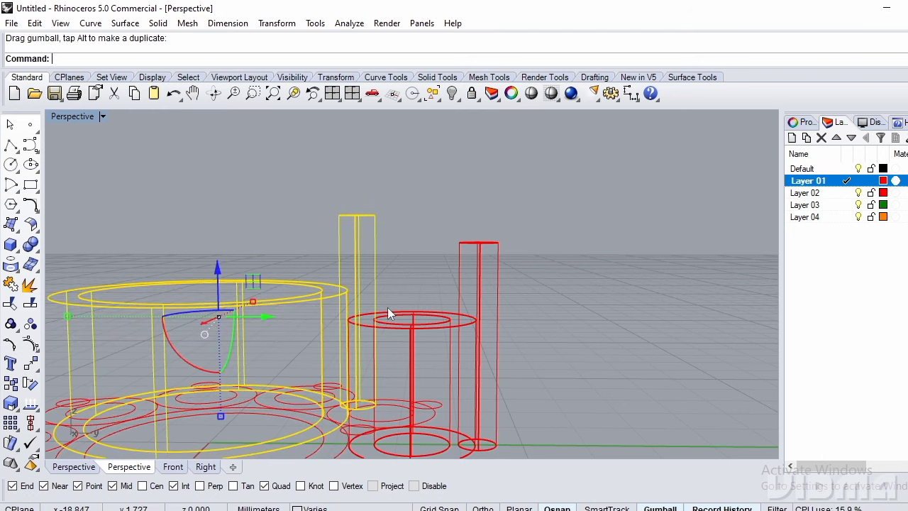
Switch to the Top view and set its display mode to shaded.
text(T)
key(Return)
scroll(401, 280, down, 7)
click(510, 221)
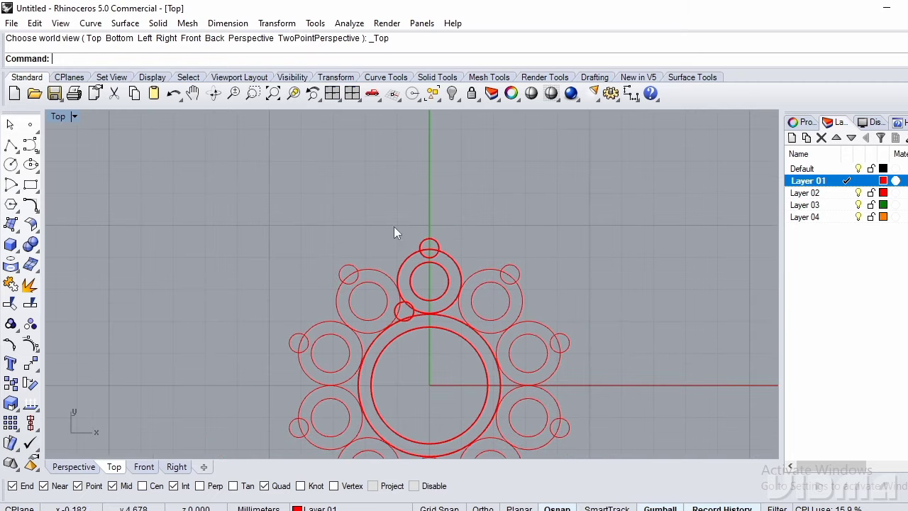
click(67, 117)
click(113, 115)
scroll(493, 299, up, 2)
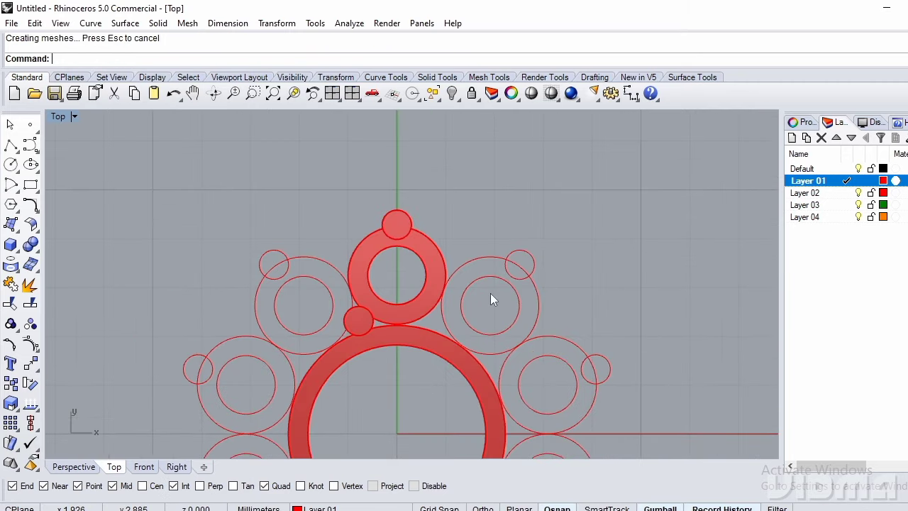
Polar array the uppermost ring and its outer accent cylinder around the origin with 10 items over 360 degrees.
drag(384, 277, 384, 277)
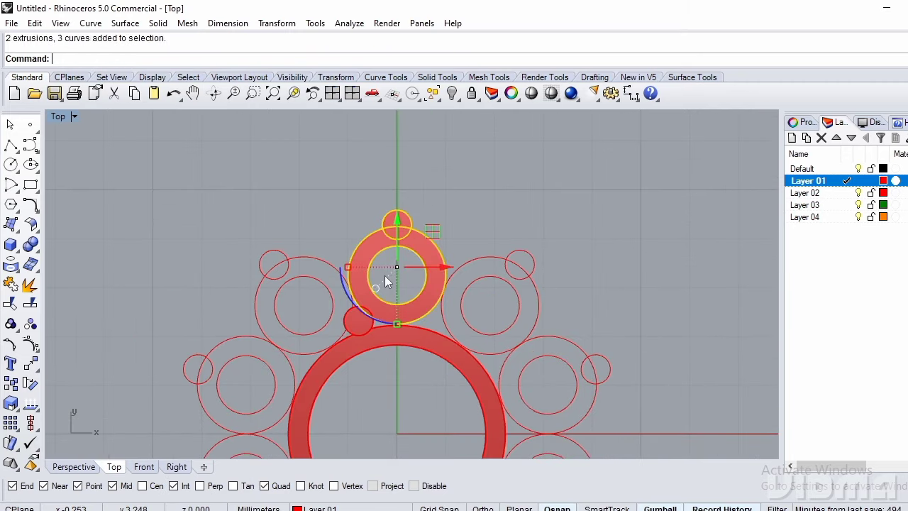
text(A)
key(Return)
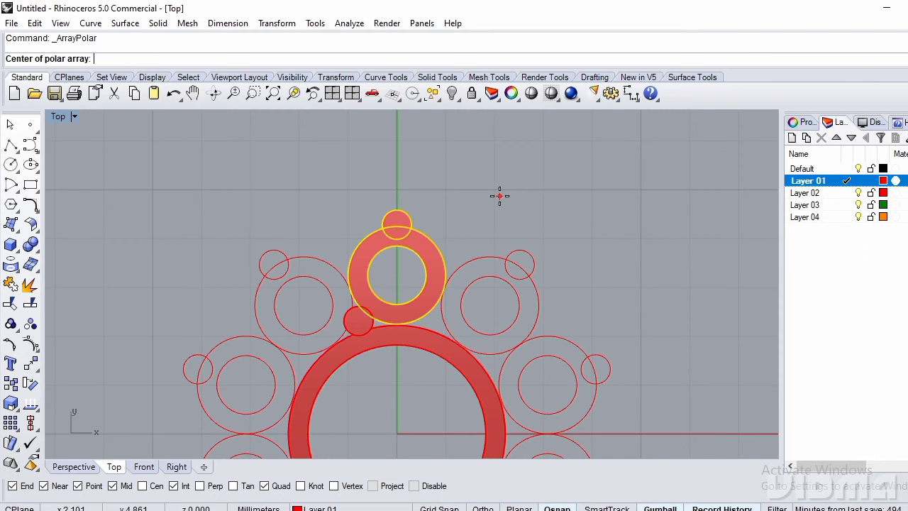
text(0)
key(Return)
key(Return)
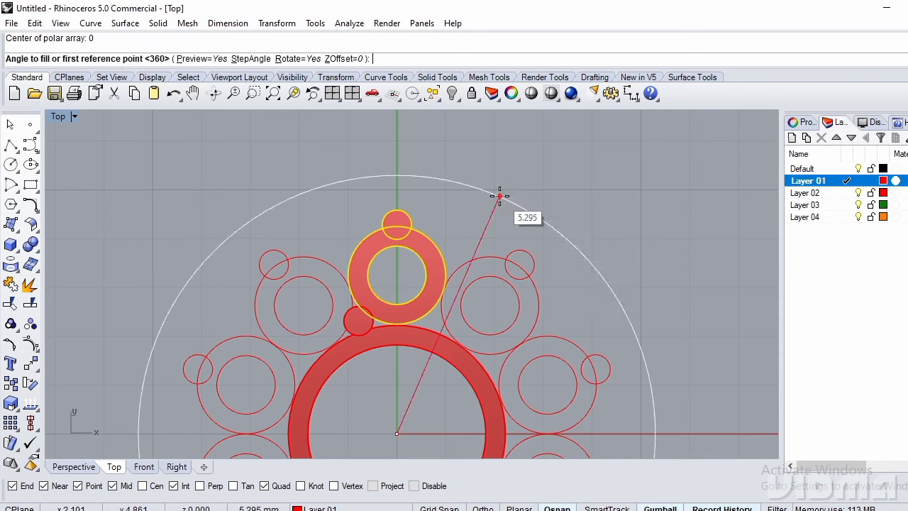
key(Return)
key(Return)
scroll(468, 211, down, 3)
Polar array the small gap cylinder around the origin with 10 items over 360 degrees.
scroll(411, 270, up, 6)
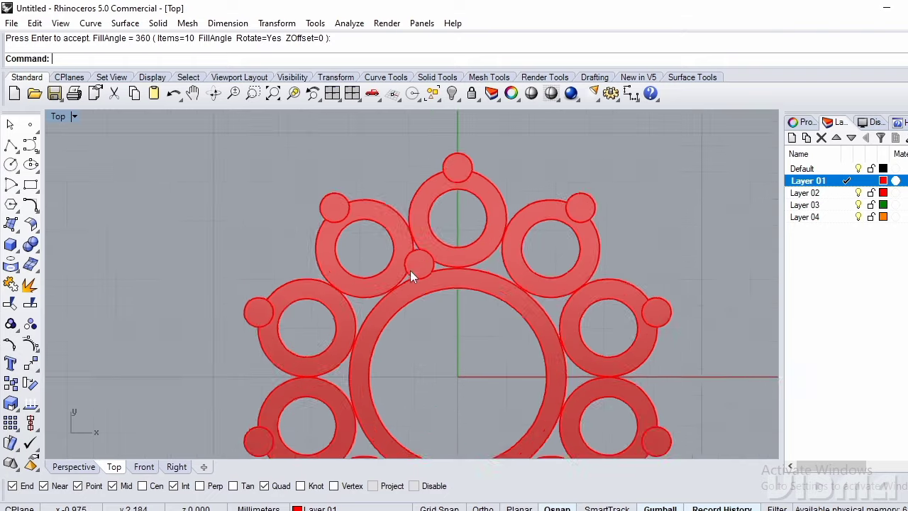
click(427, 260)
key(Return)
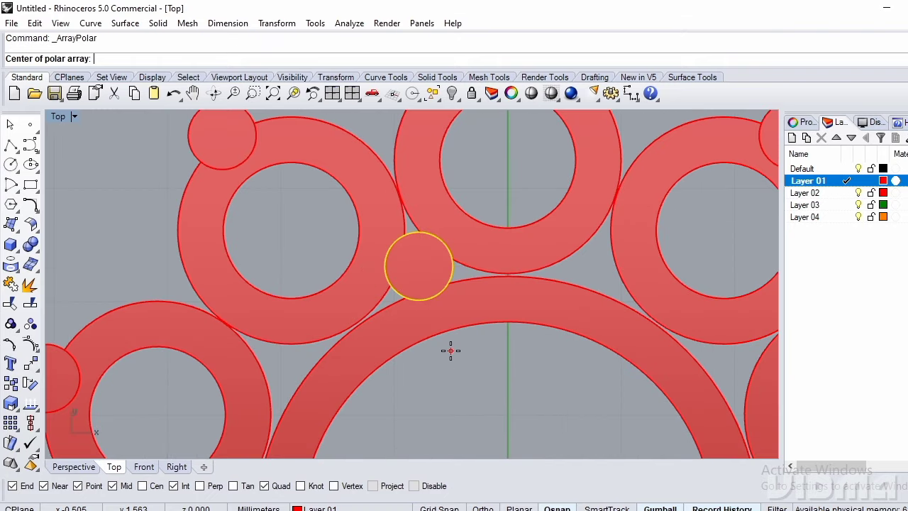
text(0)
key(Return)
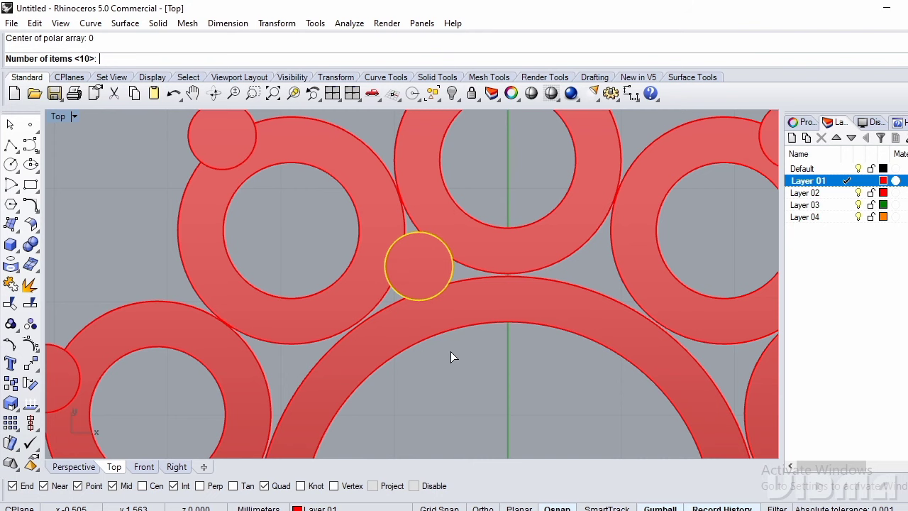
key(Return)
key(Return)
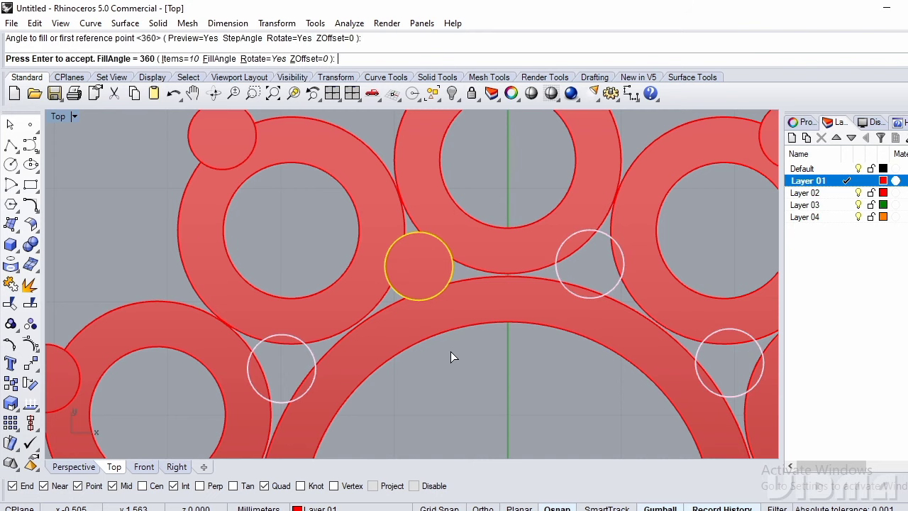
key(Return)
Scale up the original gap cylinder slightly so that it overlaps the surrounding rings more.
scroll(449, 351, down, 5)
scroll(383, 312, up, 8)
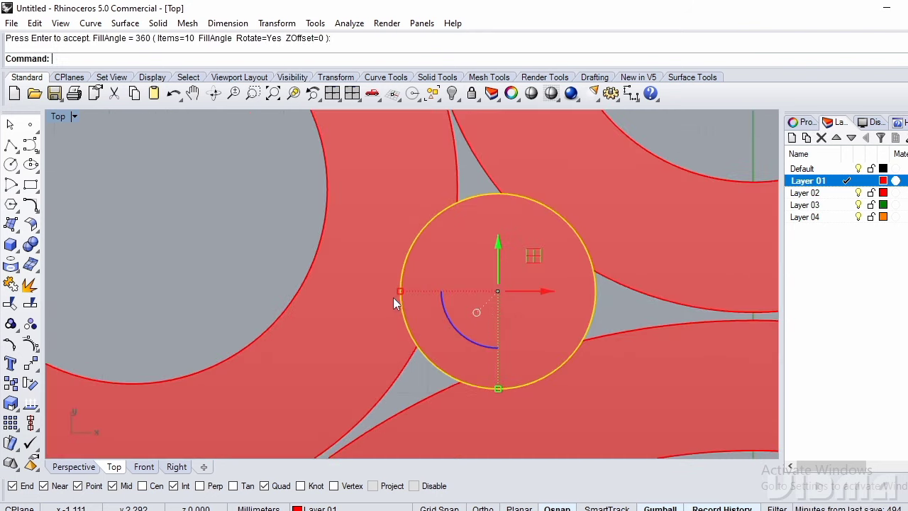
drag(400, 291, 389, 291)
scroll(406, 291, down, 8)
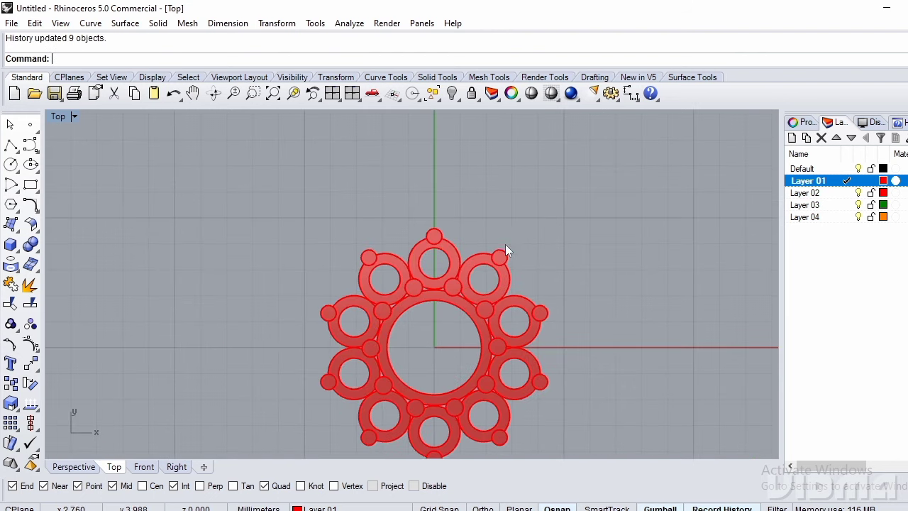
Inspect the arrayed rings and accent cylinders in the Perspective view, then return to the Top view.
text(P)
key(Return)
scroll(429, 293, up, 4)
scroll(429, 293, down, 6)
right_drag(376, 353, 411, 406)
text(T)
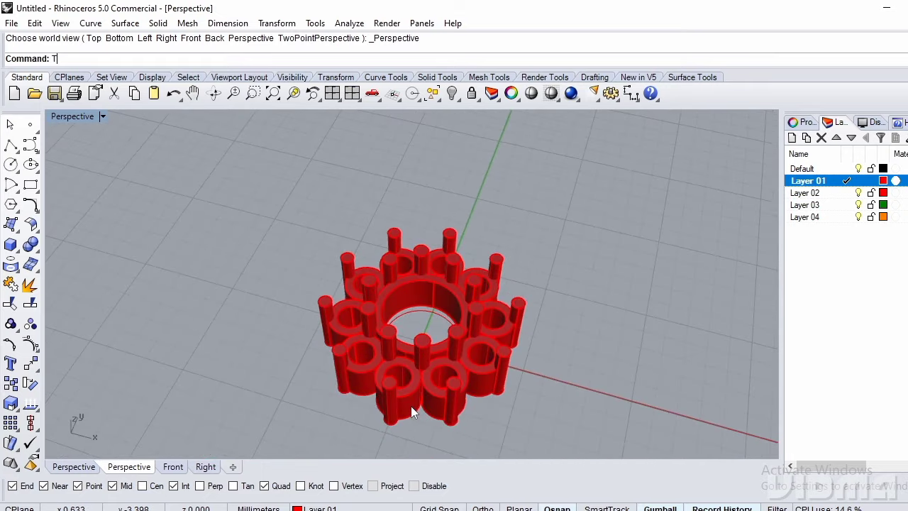
key(Return)
scroll(448, 374, up, 6)
scroll(447, 374, down, 4)
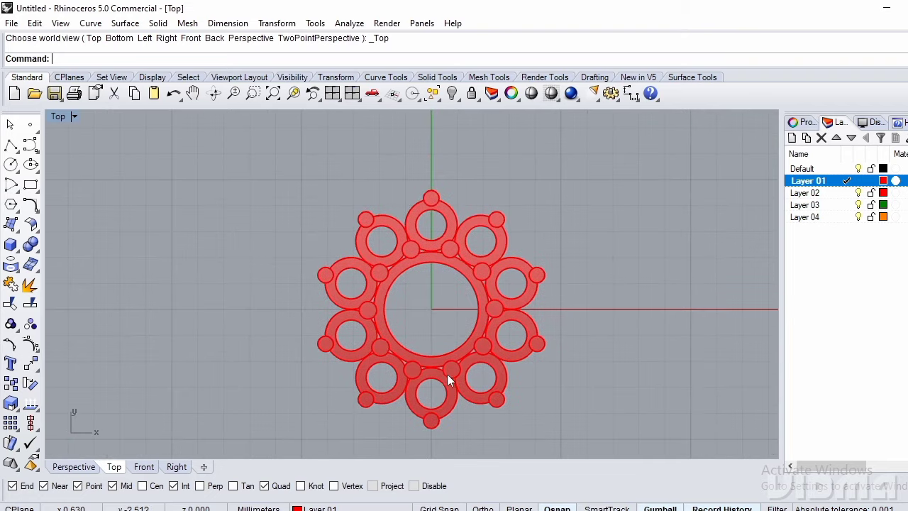
Draw an enclosing circle about 10 mm in diameter centred on the origin and project it to the construction plane, deleting the input.
click(11, 163)
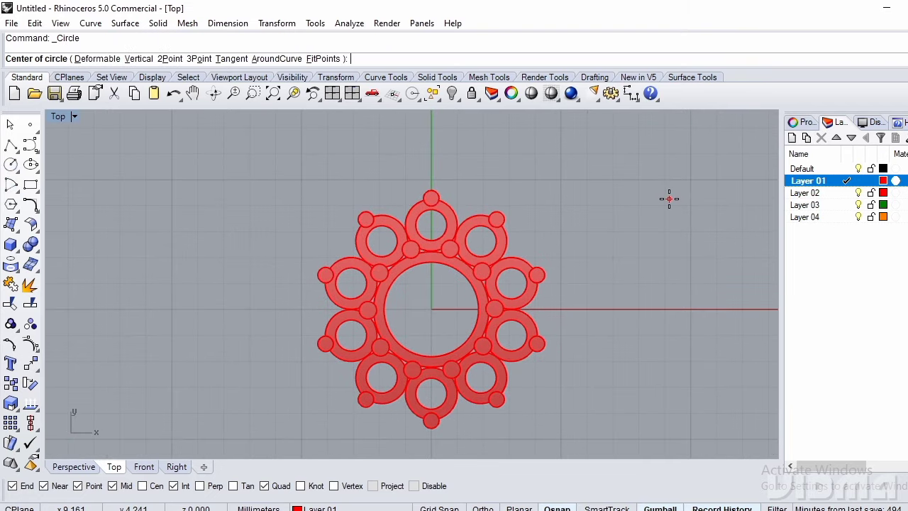
key(Return)
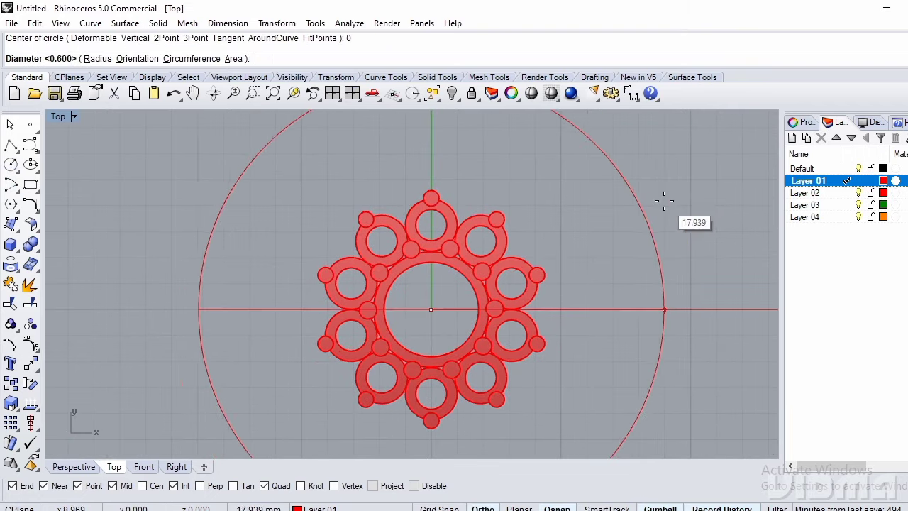
click(533, 179)
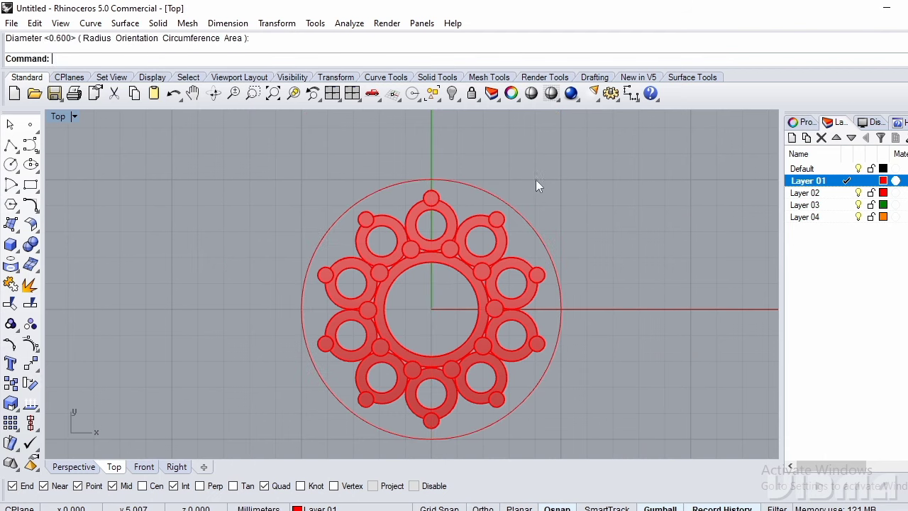
click(525, 216)
text(6)
key(Return)
text(y)
key(Return)
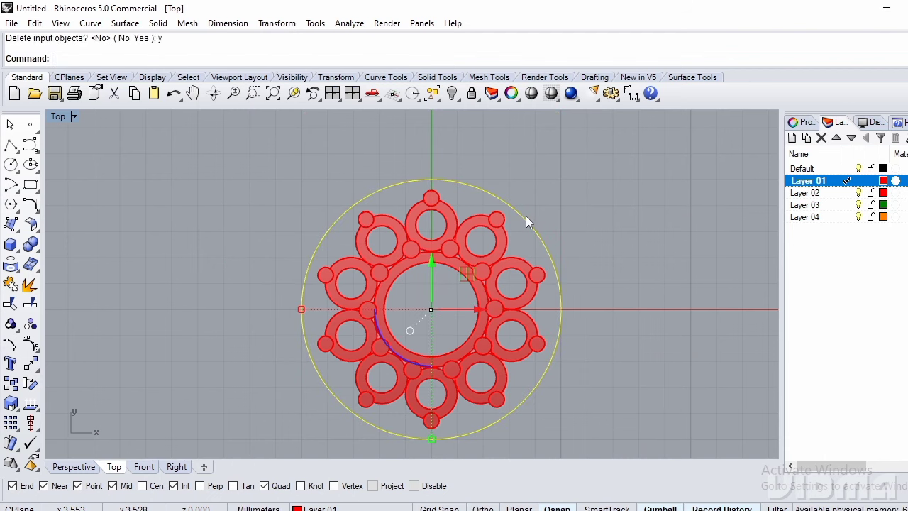
Offset the enclosing circle outward by 0.4 mm.
text(Off)
key(Return)
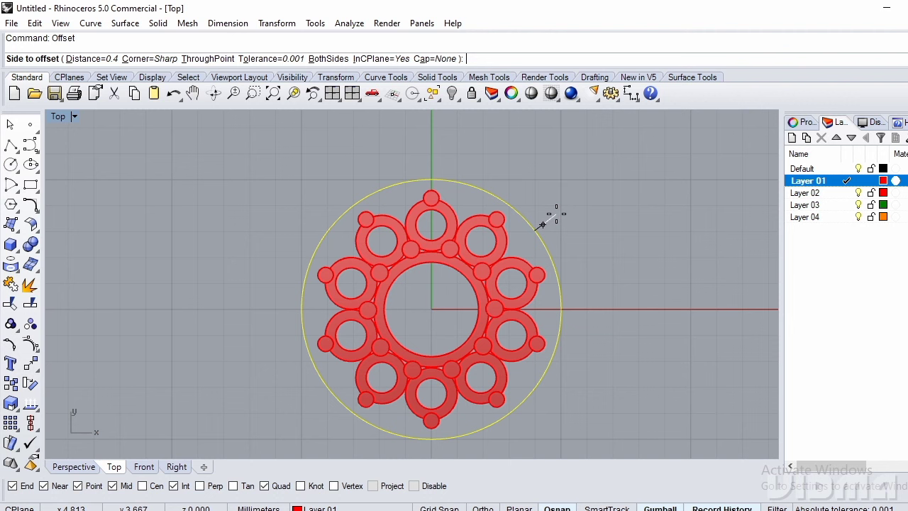
click(556, 214)
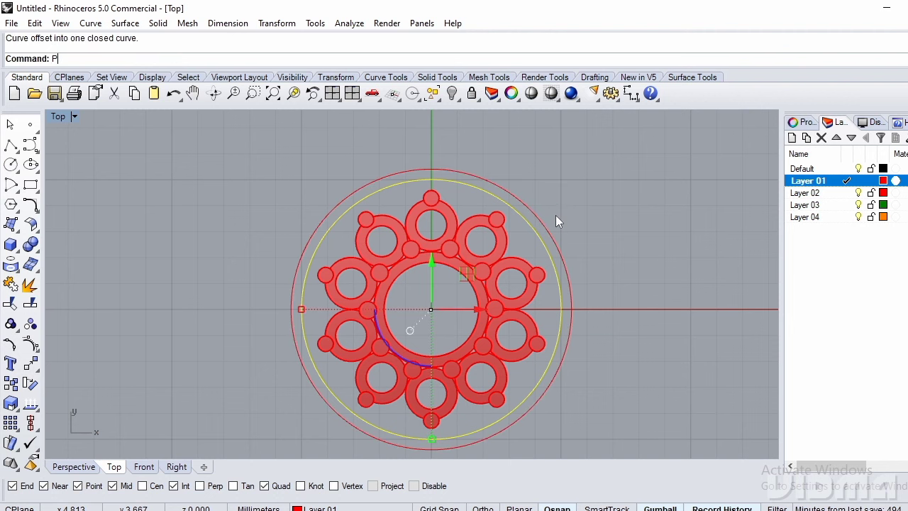
In the Perspective view, raise the inner enclosing circle slightly above the construction plane.
text(P)
key(Return)
scroll(472, 358, up, 10)
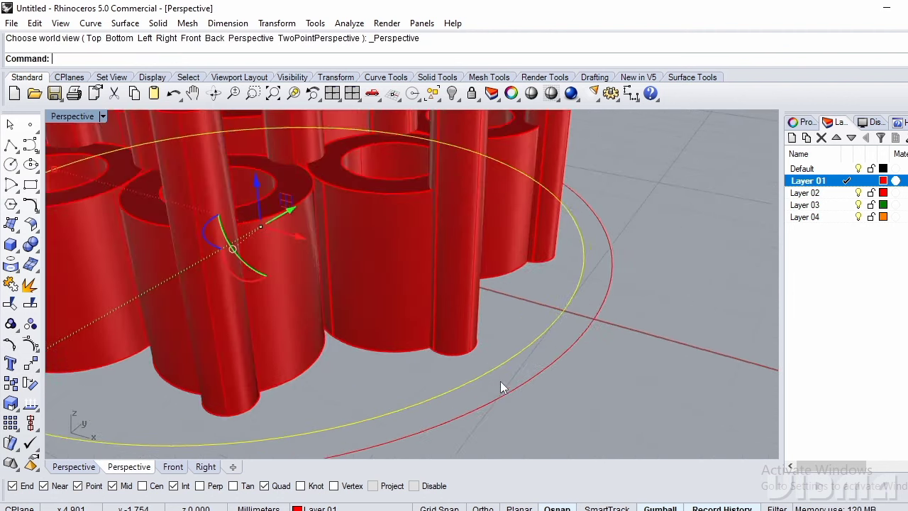
drag(490, 374, 562, 348)
click(590, 335)
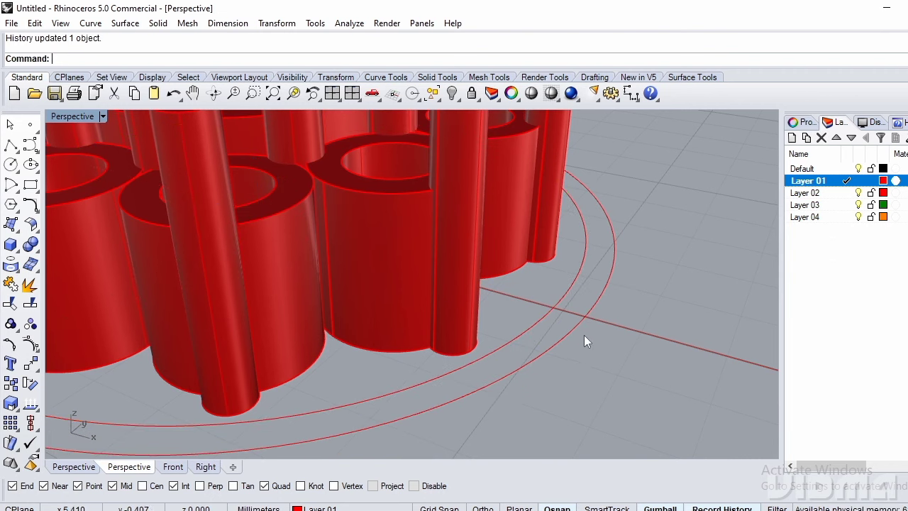
Project the outer enclosing circle back onto the construction plane, deleting the input curve.
click(574, 332)
text(ProjectToCPlane)
key(Return)
text(y)
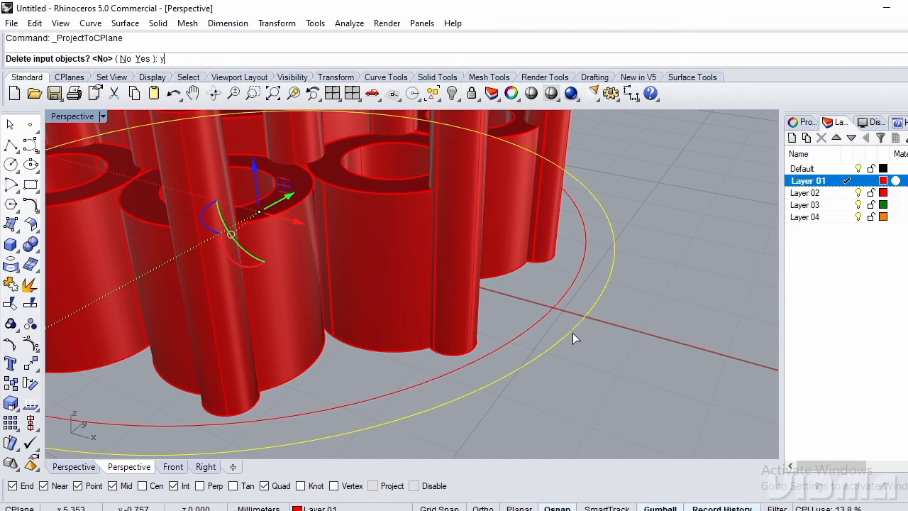
key(Return)
Create a Patch surface through the inner and outer enclosing circles to form a shallow dome.
right_drag(521, 341, 566, 330)
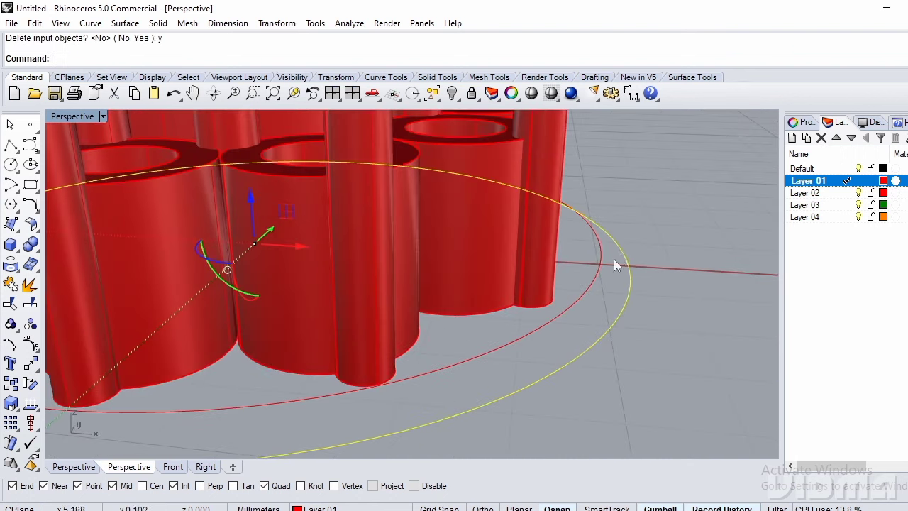
scroll(614, 259, up, 4)
shift+click(571, 304)
scroll(570, 303, down, 10)
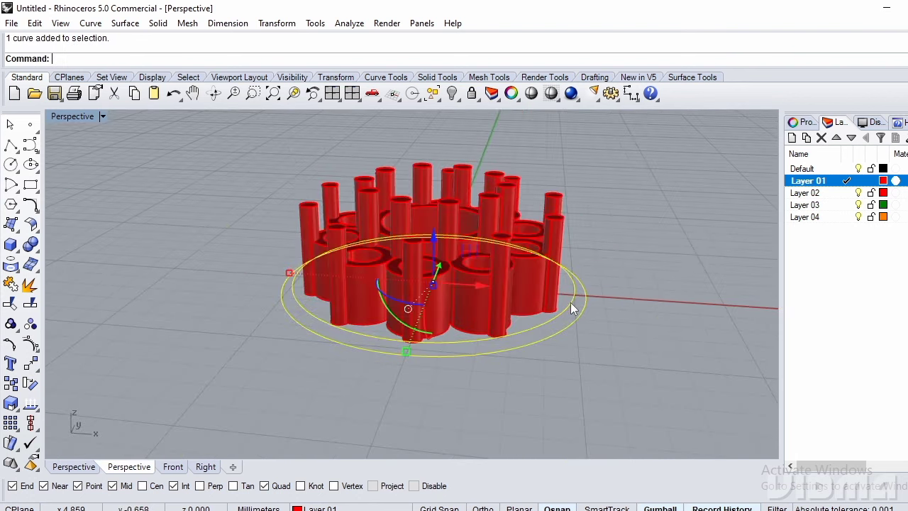
text(PP)
key(Return)
key(Return)
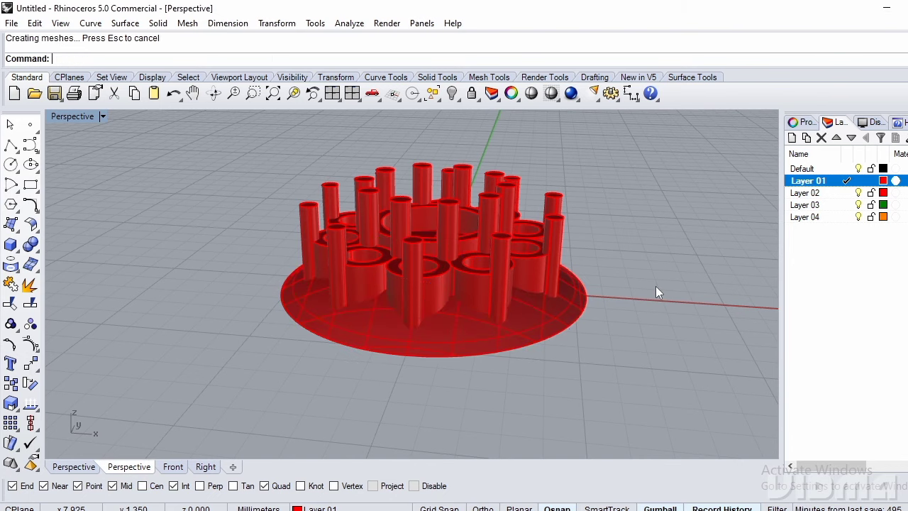
Flatten the dome surface vertically in the Right view with Scale1D from its rim, to about 0.69 of its height.
scroll(547, 324, up, 5)
click(502, 303)
scroll(502, 303, down, 5)
mouse_move(505, 321)
right_down()
mouse_move(419, 284)
mouse_move(459, 288)
mouse_move(450, 298)
mouse_move(507, 326)
right_up()
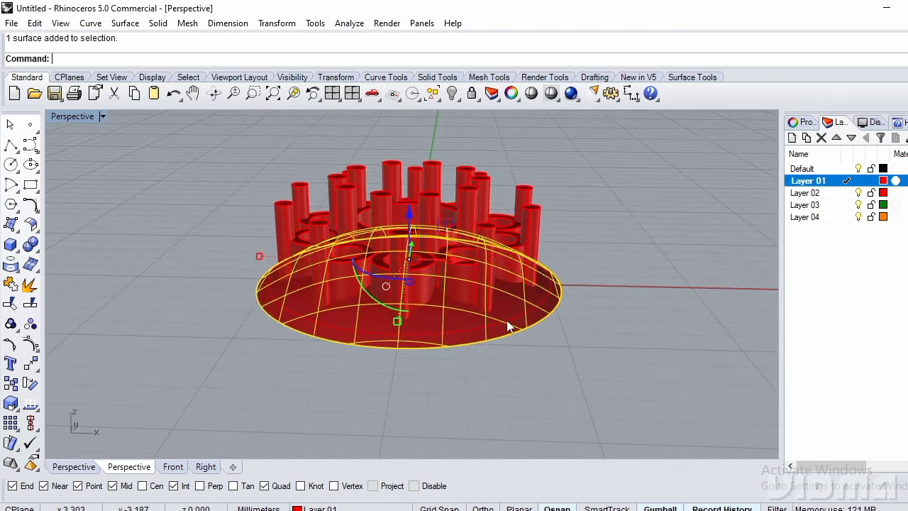
text(R)
key(Return)
text(Y)
key(Return)
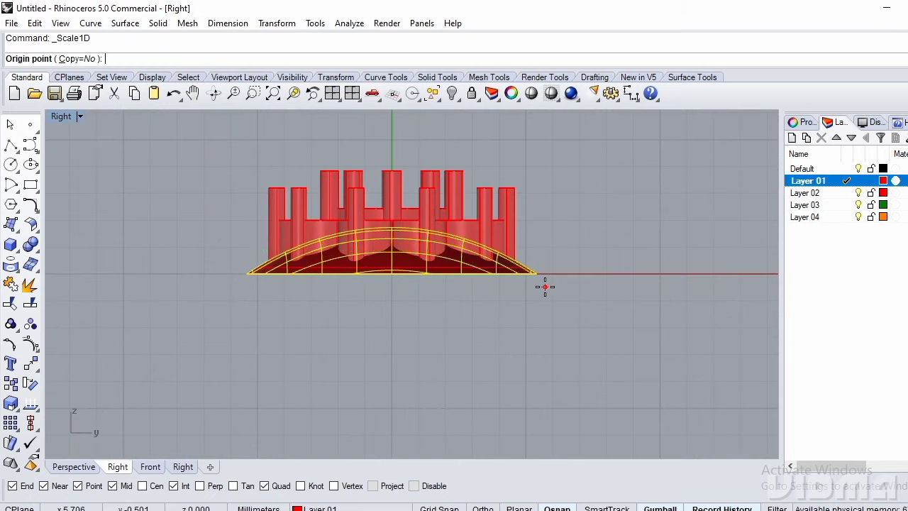
click(539, 281)
click(539, 282)
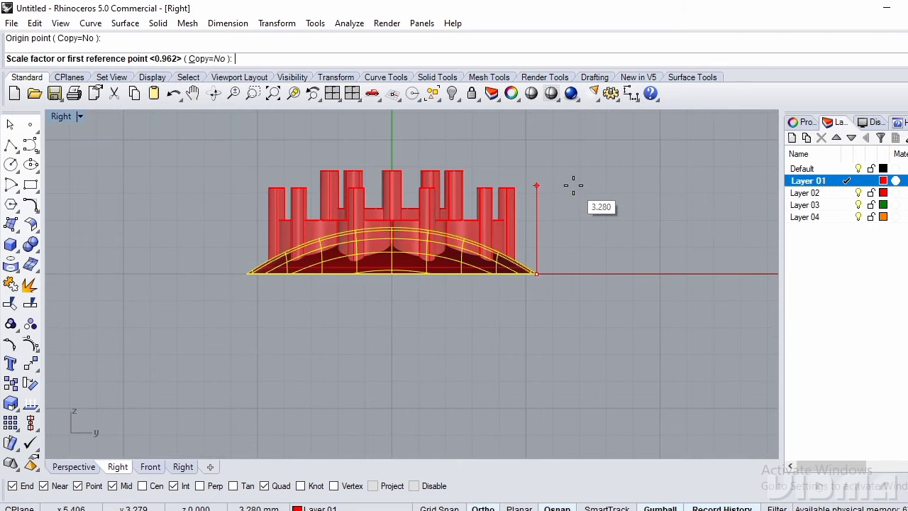
shift+click(569, 186)
shift+click(557, 213)
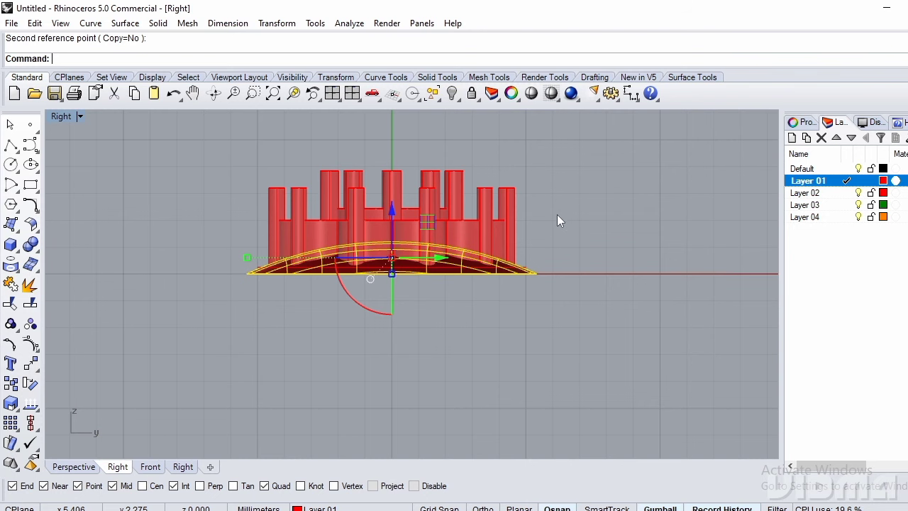
Return to the Top view and move the dome surface to Layer 03.
text(Top)
key(Return)
click(805, 206)
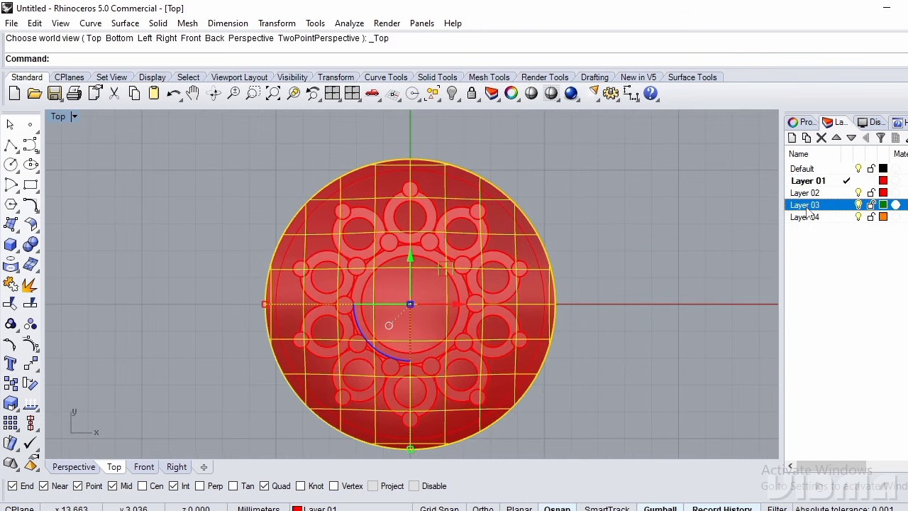
right_click(806, 210)
click(844, 455)
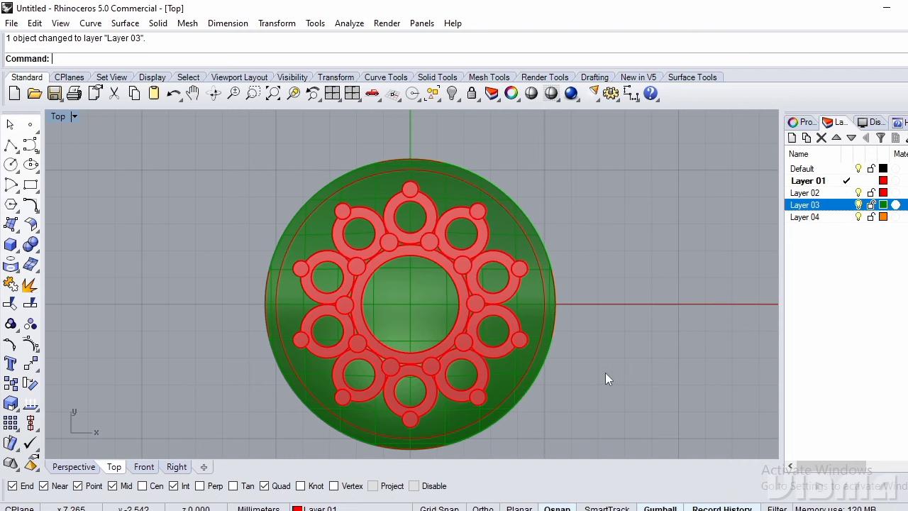
Project the dome surface to the construction plane, deleting the input surface.
scroll(552, 339, up, 3)
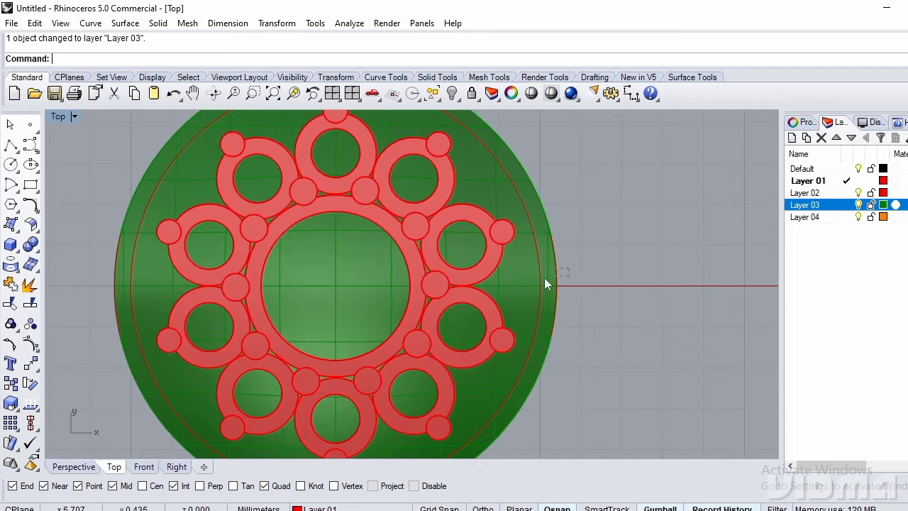
drag(544, 278, 543, 286)
key(Escape)
click(521, 286)
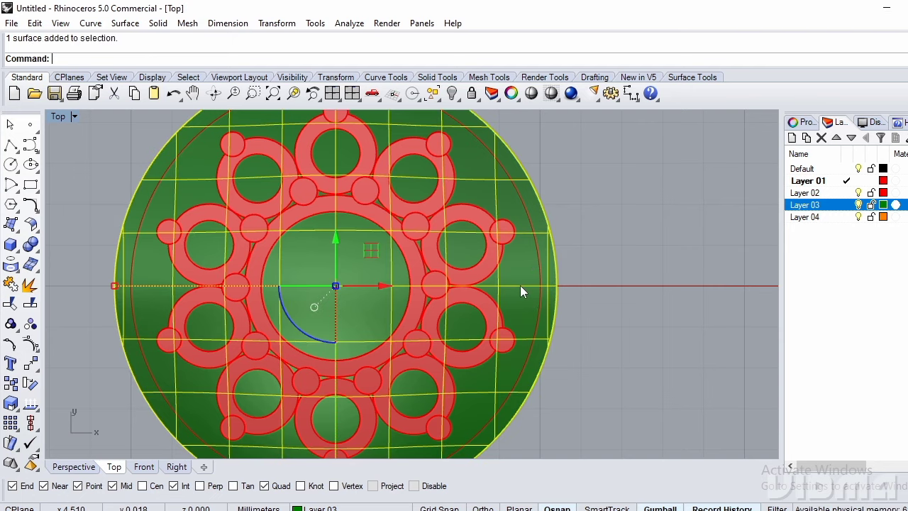
key(Return)
text(y)
key(Return)
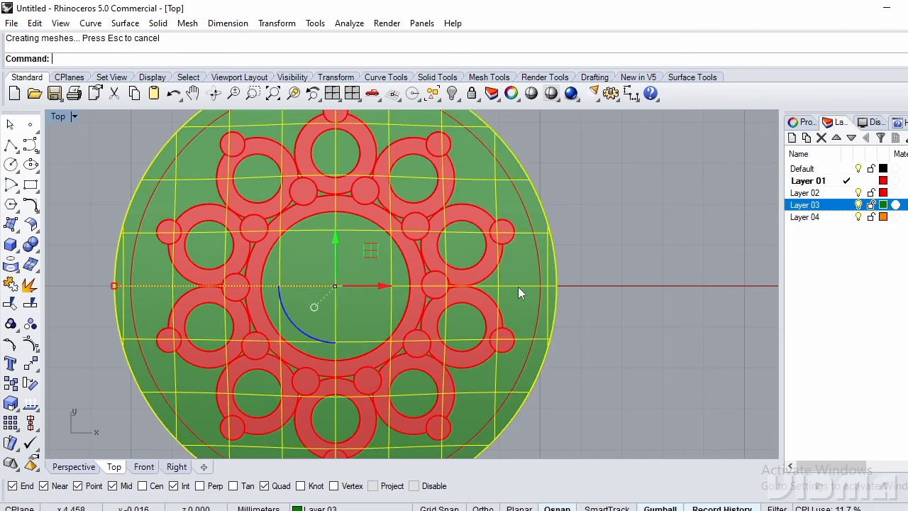
In the Perspective view, copy the flat surface, undo the projection to restore the dome, and paste the flat copy beneath it.
text(p)
key(Return)
scroll(419, 319, up, 4)
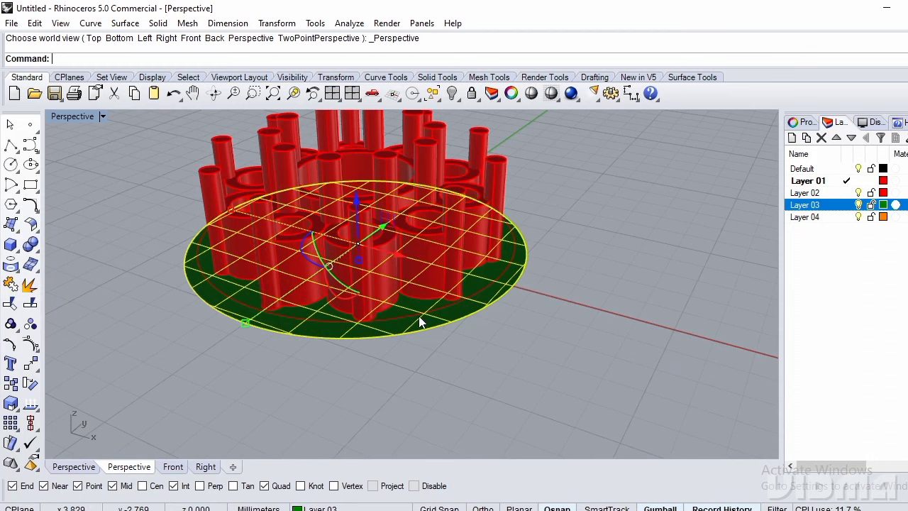
key(ctrl+c)
key(ctrl+z)
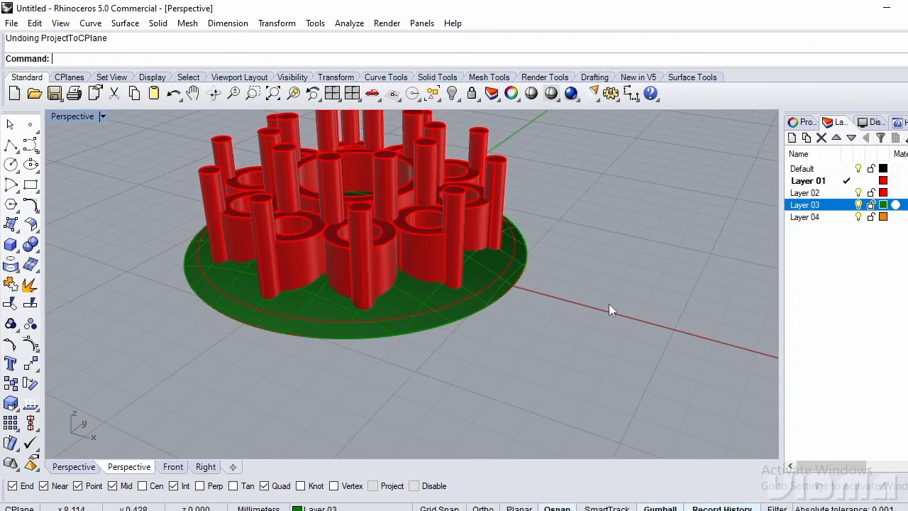
key(ctrl+v)
right_drag(547, 313, 517, 258)
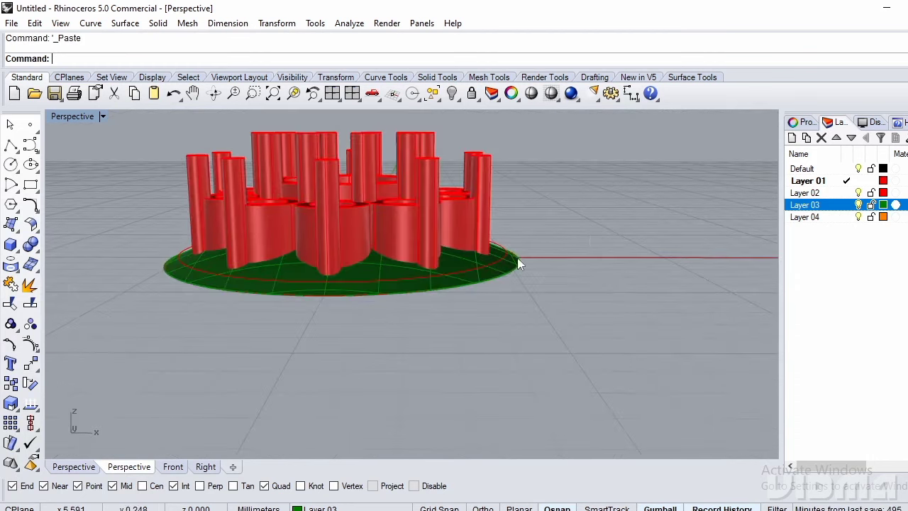
Move the dome surface above the flat disc to Layer 01.
scroll(517, 257, up, 3)
click(395, 261)
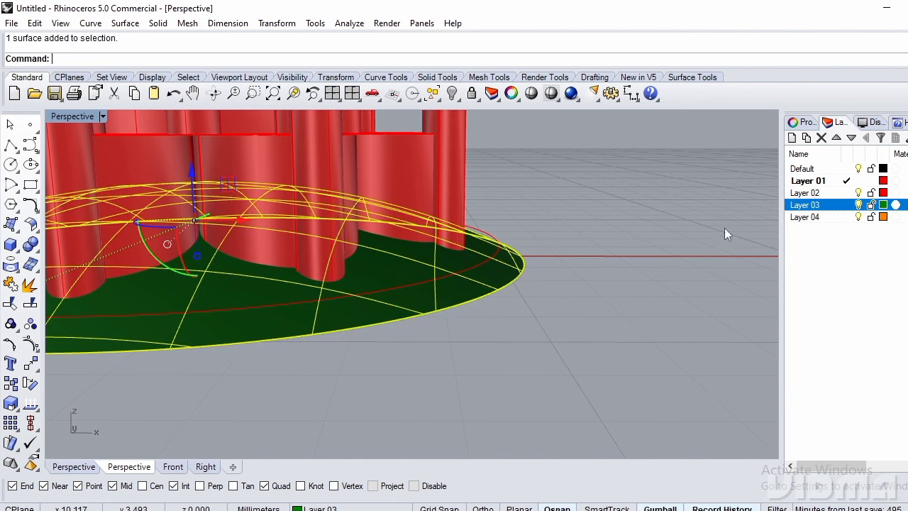
click(812, 182)
right_click(812, 181)
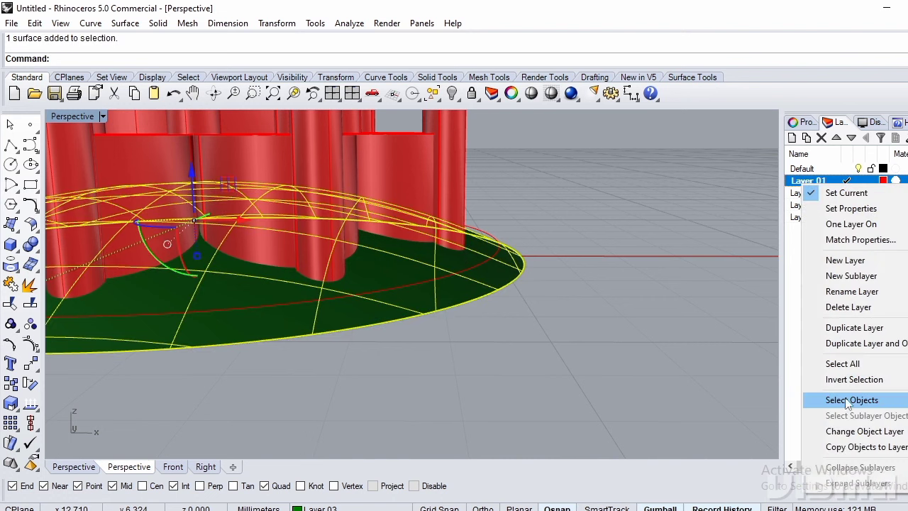
click(826, 430)
Group all rings, accent cylinders and their curves, leaving out the two base surfaces and the two enclosing circles.
right_drag(639, 333, 486, 351)
key(ctrl+a)
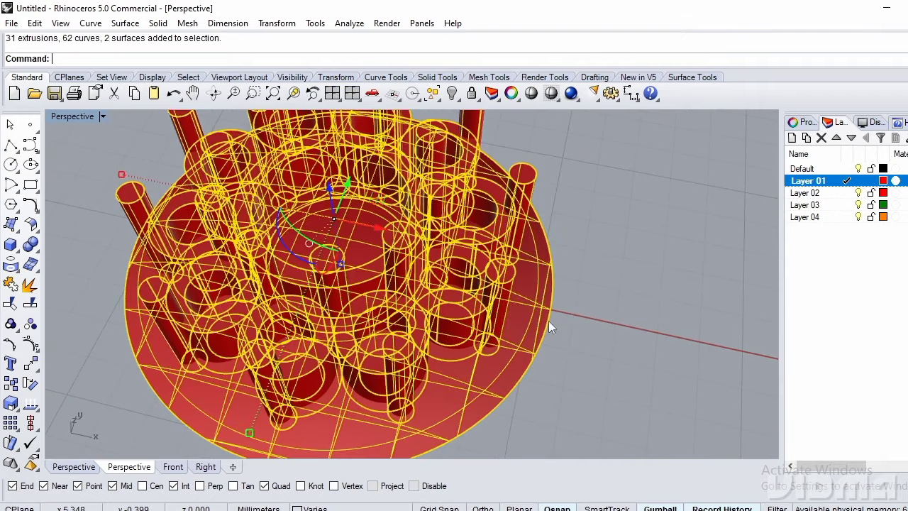
scroll(567, 294, up, 3)
ctrl+drag(515, 294, 514, 294)
scroll(533, 315, down, 5)
right_drag(533, 315, 566, 219)
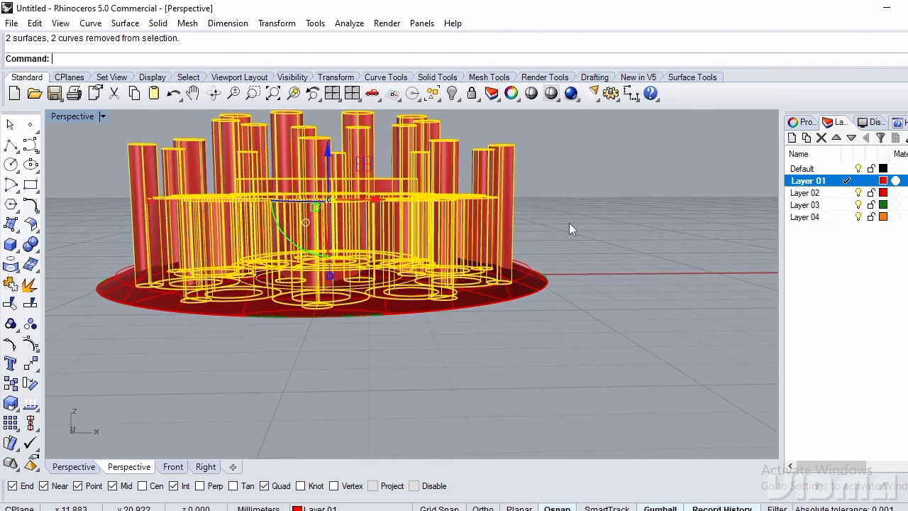
click(12, 324)
click(575, 262)
Flatten the dome surface further in the Right view with a vertical Scale1D from its rim.
scroll(515, 280, up, 4)
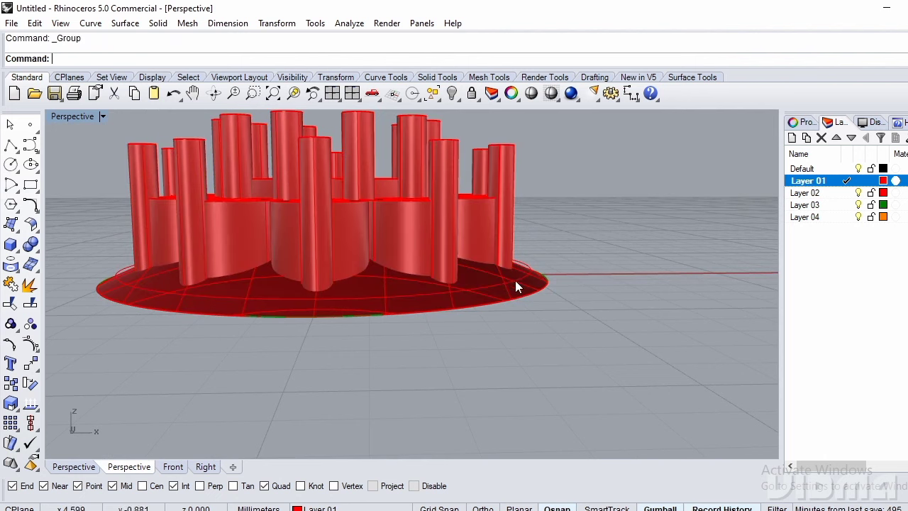
click(484, 276)
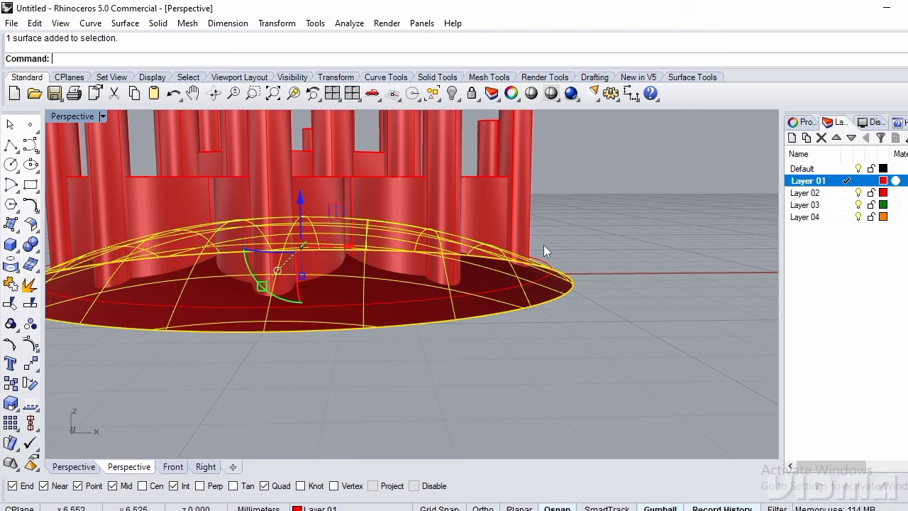
text(ight)
key(Return)
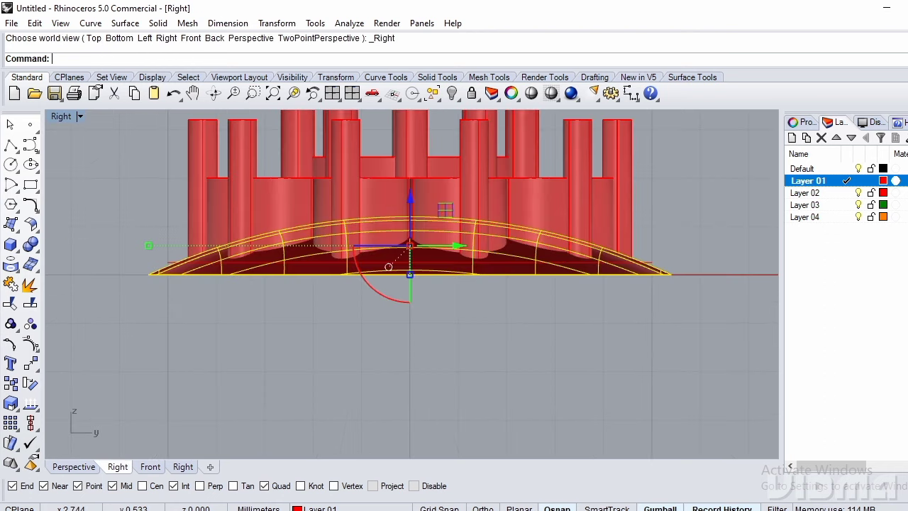
text(s)
key(Return)
click(671, 274)
scroll(667, 326, down, 4)
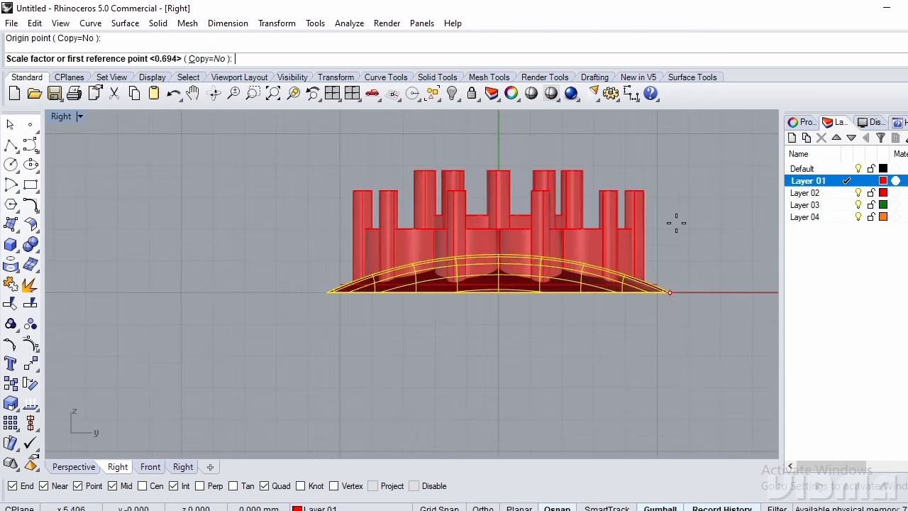
shift+click(697, 176)
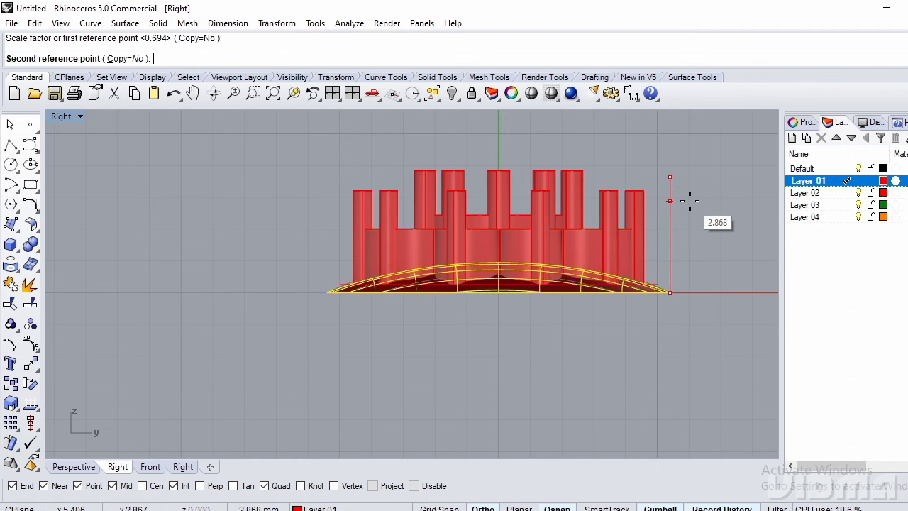
click(690, 206)
click(711, 226)
Check the dome and rings in the Top view, then switch to the Perspective view.
key(ctrl+F1)
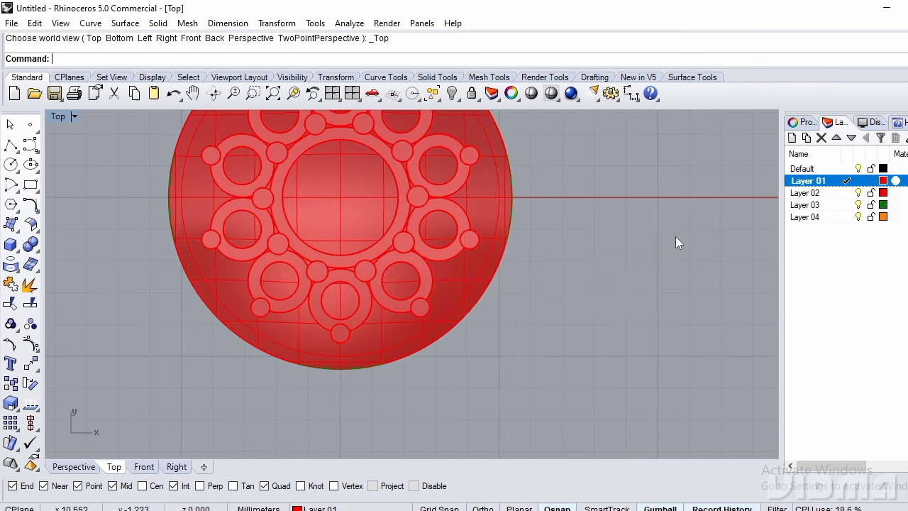
scroll(498, 281, down, 4)
scroll(344, 219, up, 4)
key(ctrl+F4)
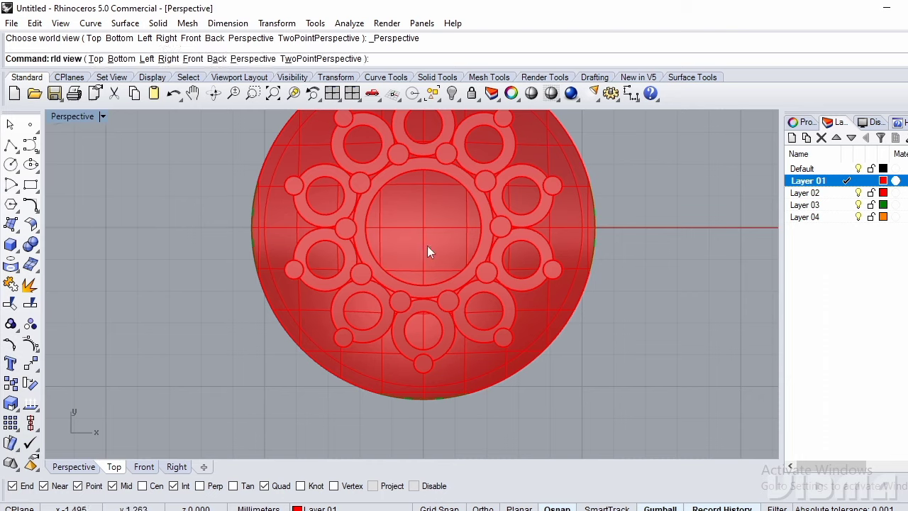
Flow a copy of the grouped rings and cylinders along surface, from the flat disc to the dome, with Rigid off.
scroll(450, 270, up, 2)
scroll(447, 270, down, 3)
right_drag(446, 270, 518, 254)
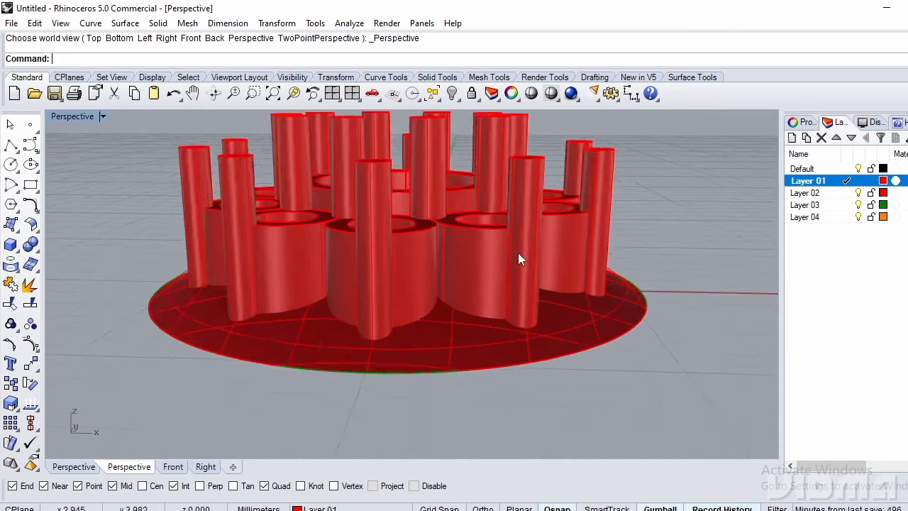
scroll(517, 255, up, 2)
click(509, 261)
scroll(503, 263, down, 3)
right_drag(474, 298, 499, 274)
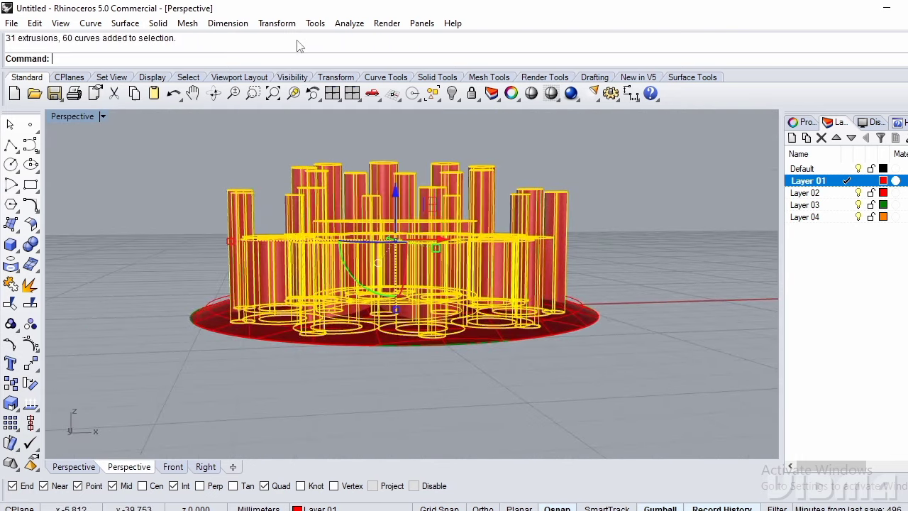
click(277, 24)
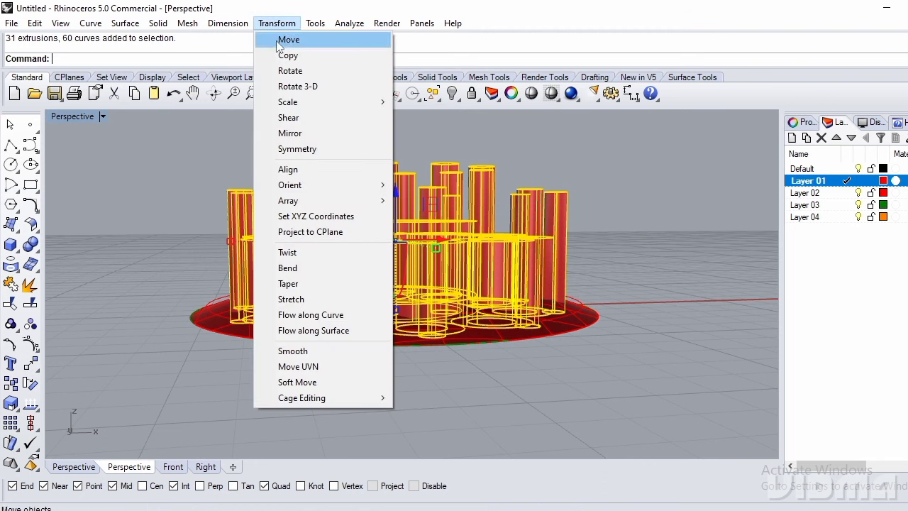
click(336, 333)
scroll(582, 340, up, 3)
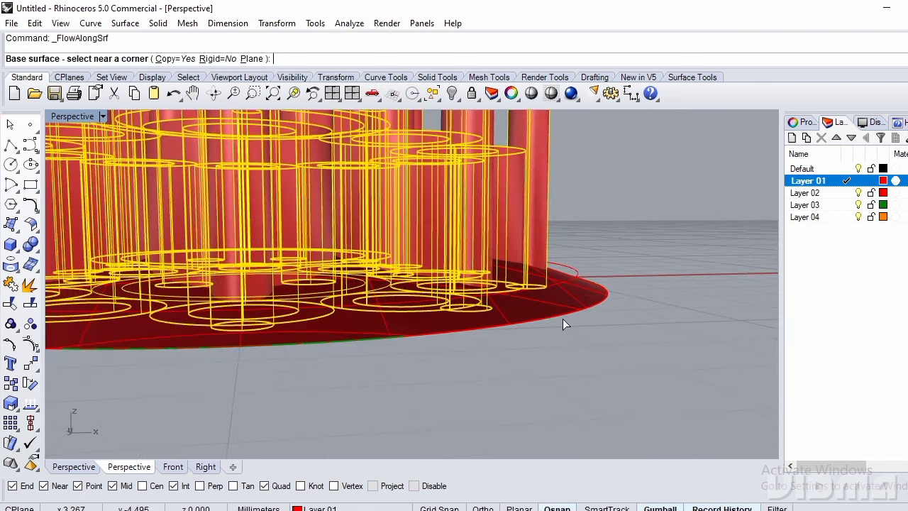
click(565, 323)
click(603, 354)
click(568, 312)
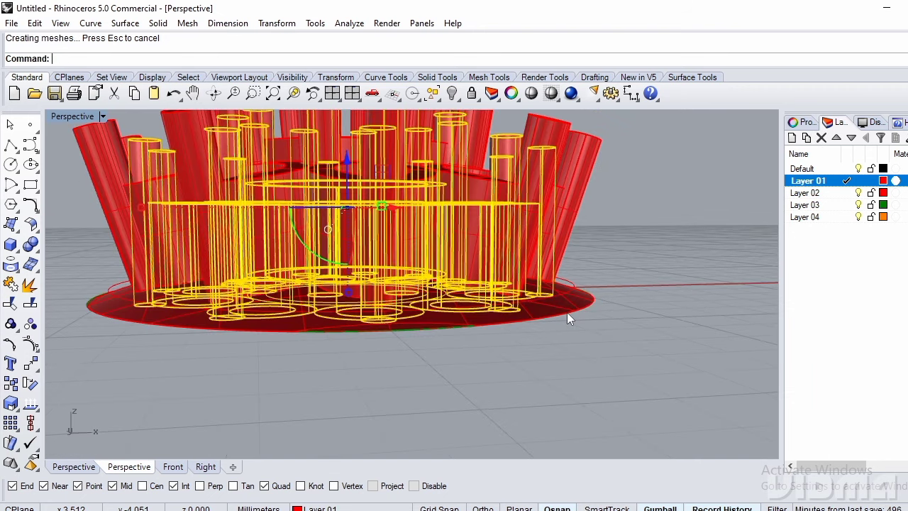
Add the base surfaces and their circles to the selection of originals, and create a new blue layer named Layer 05.
click(557, 300)
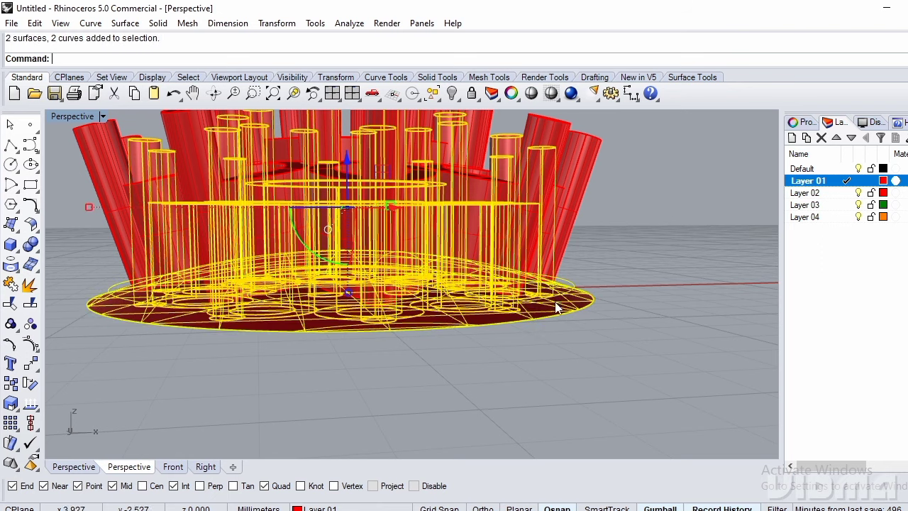
click(809, 217)
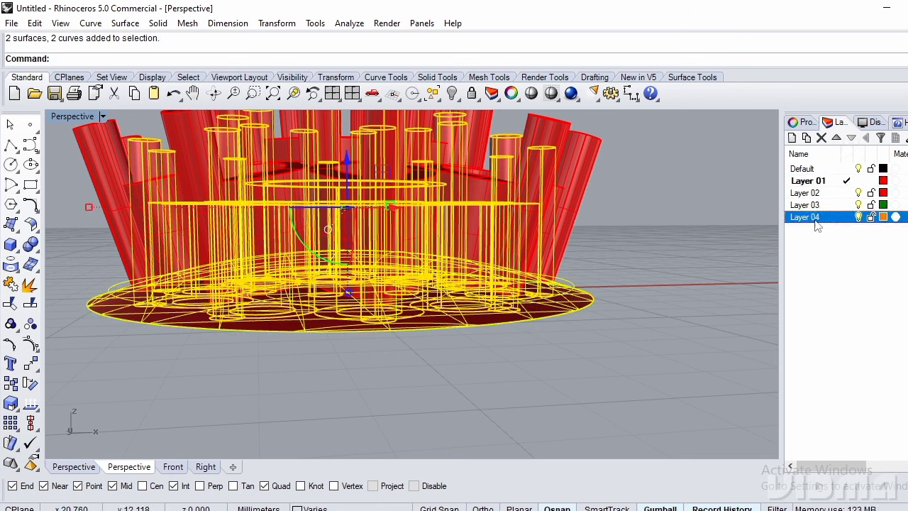
right_click(803, 214)
click(855, 284)
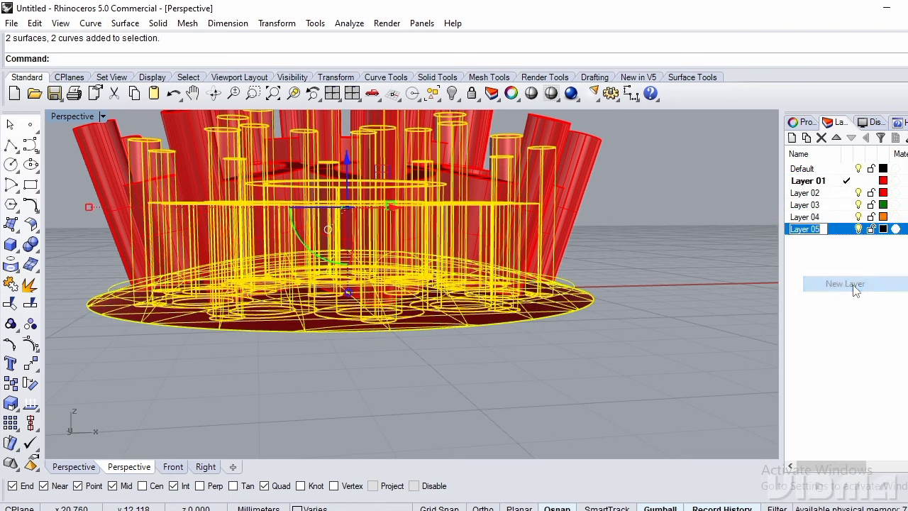
click(881, 228)
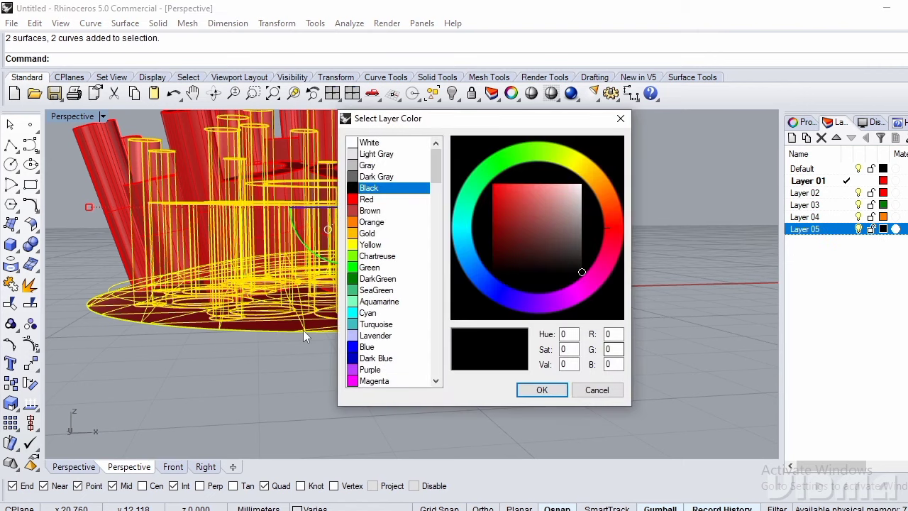
click(367, 347)
click(542, 393)
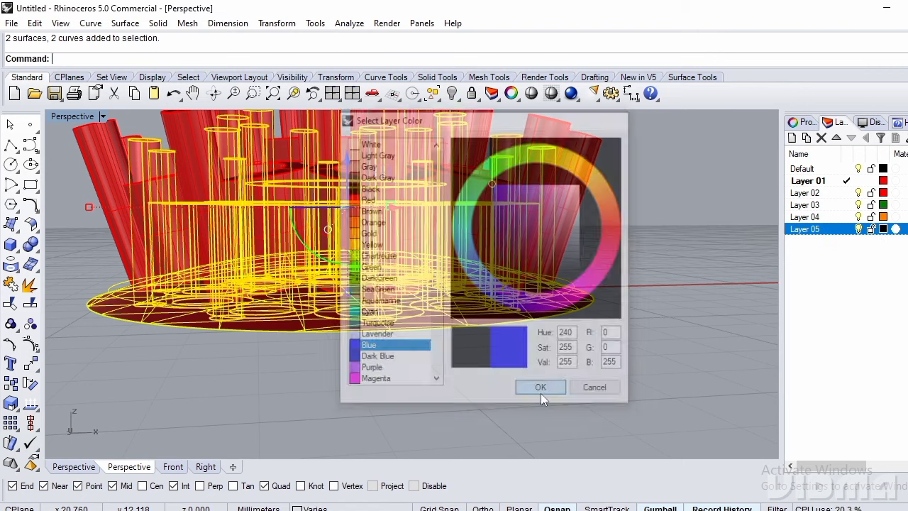
Move the selected originals and base surfaces to Layer 05 and hide that layer.
right_click(821, 234)
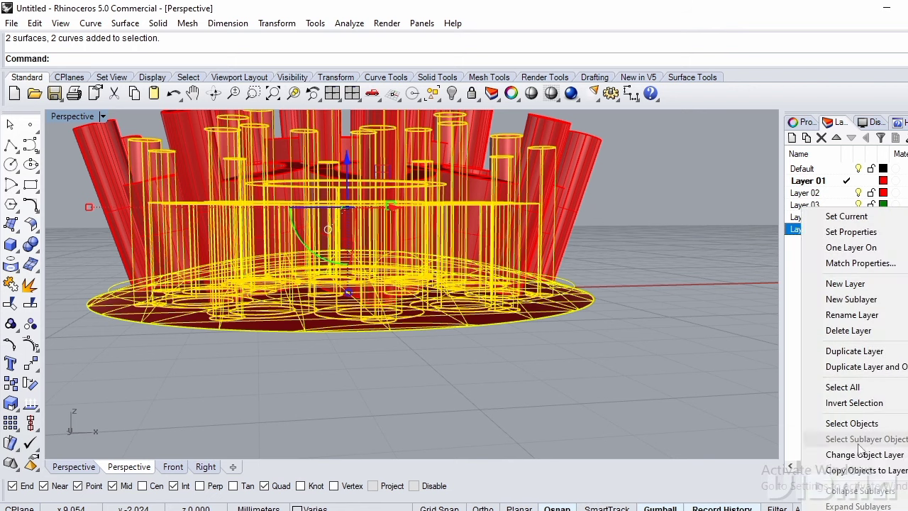
click(852, 454)
click(859, 229)
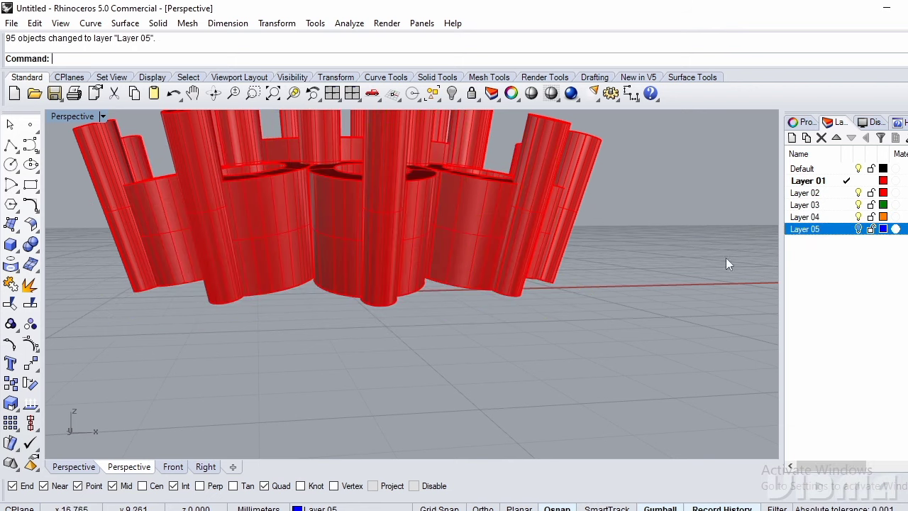
Hide the surface isocurves on all the flowed rings and cylinders.
right_drag(726, 258, 444, 284)
key(ctrl+a)
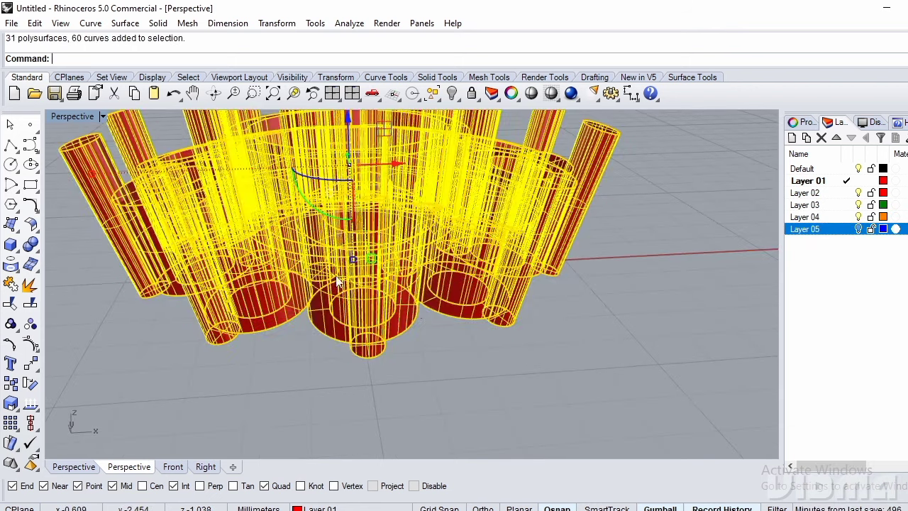
scroll(425, 309, down, 6)
click(512, 93)
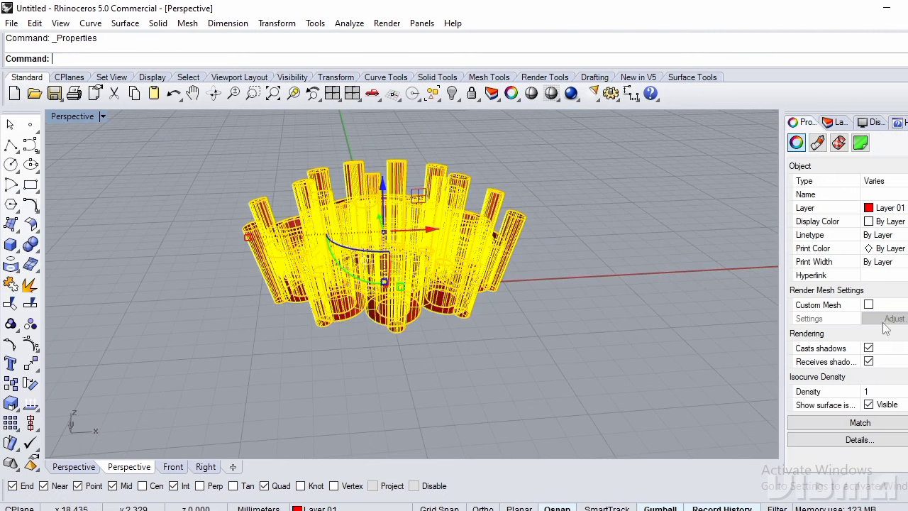
click(869, 405)
click(685, 362)
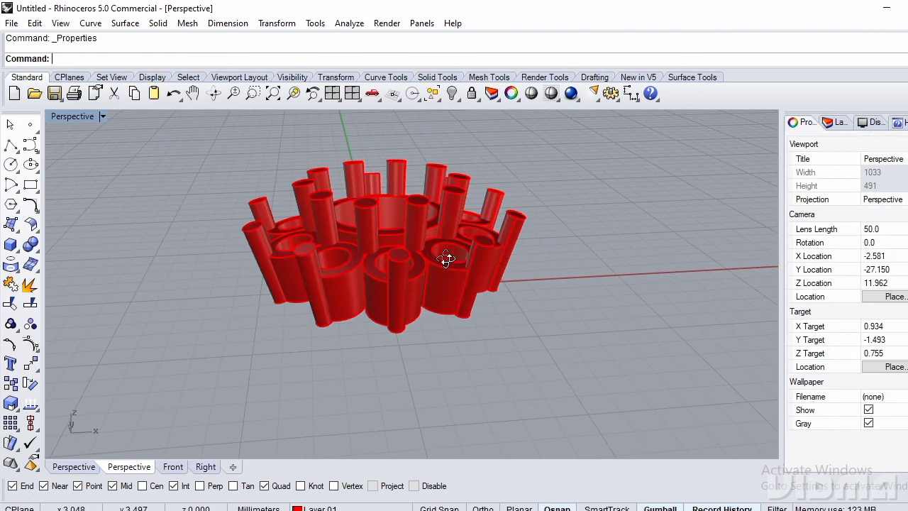
Draw a circle of diameter 15 mm centred on the origin in the Front view.
right_drag(450, 257, 580, 273)
text(F)
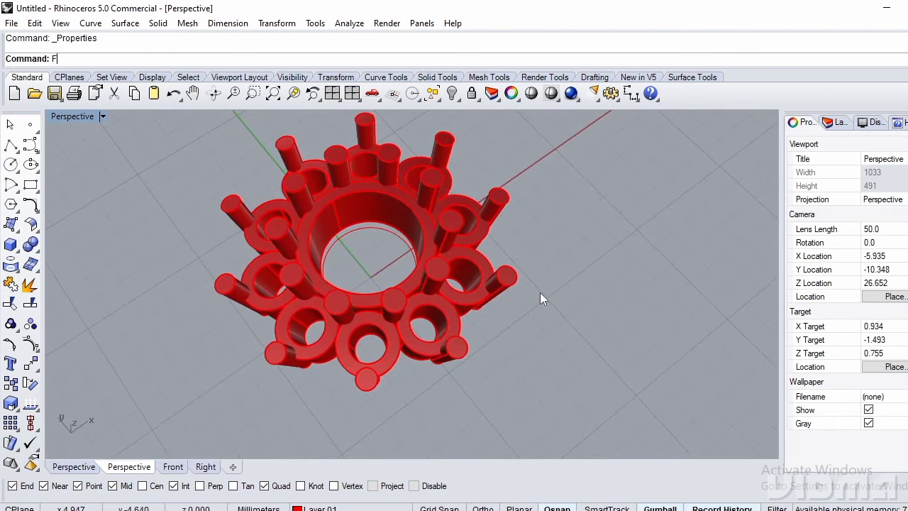
key(Return)
scroll(497, 292, down, 2)
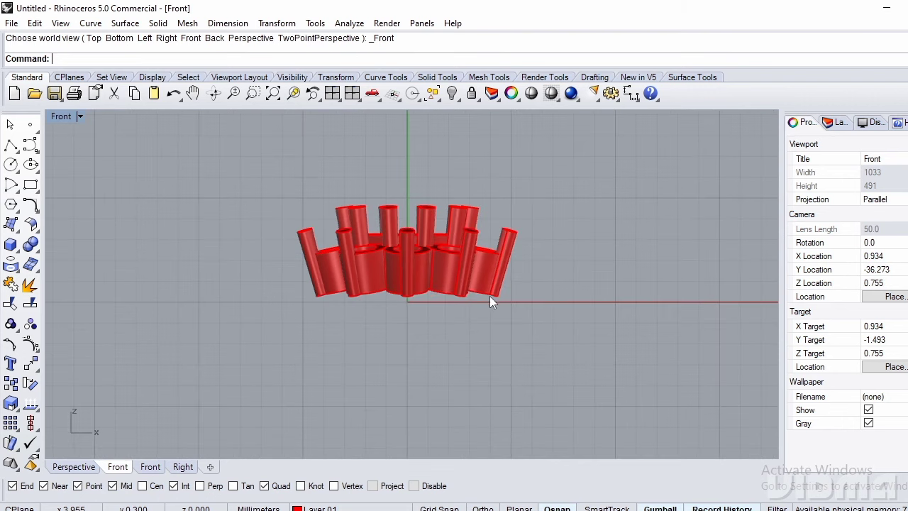
click(10, 164)
text(0)
key(Return)
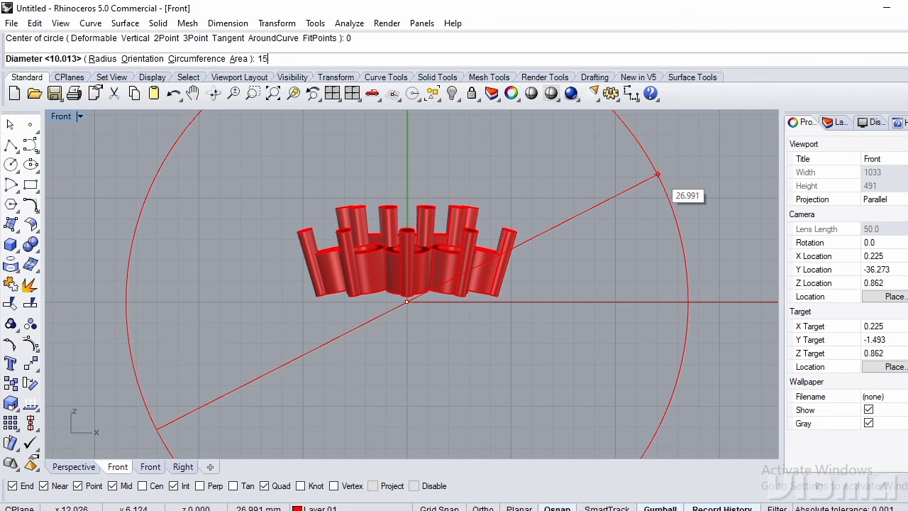
text(15)
key(Return)
scroll(540, 234, down, 2)
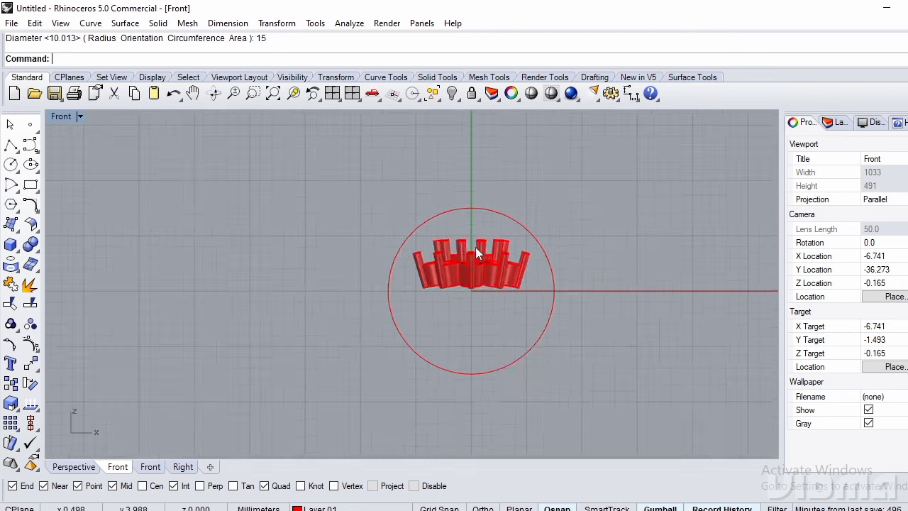
Move the flowed flower piece vertically so its base rests on the crown of the 15 mm circle.
scroll(476, 248, up, 4)
click(466, 267)
scroll(467, 290, down, 4)
scroll(466, 269, up, 4)
drag(470, 245, 496, 146)
click(624, 181)
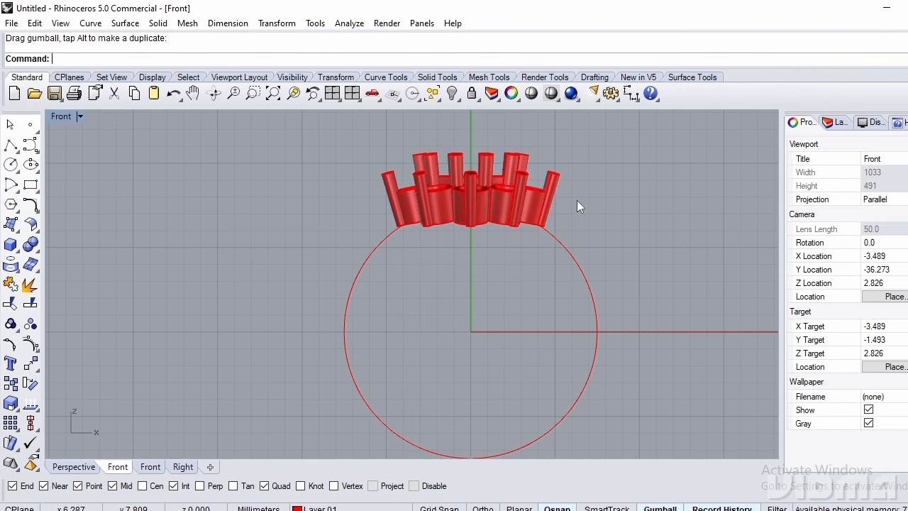
Switch to the Top view and hide the construction grid.
text(Top)
key(Return)
scroll(469, 249, up, 3)
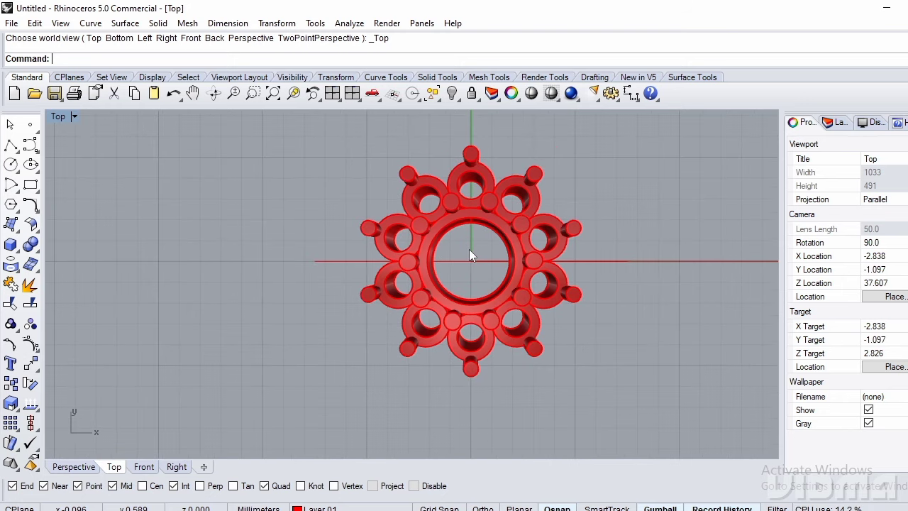
key(F7)
right_drag(468, 254, 486, 228)
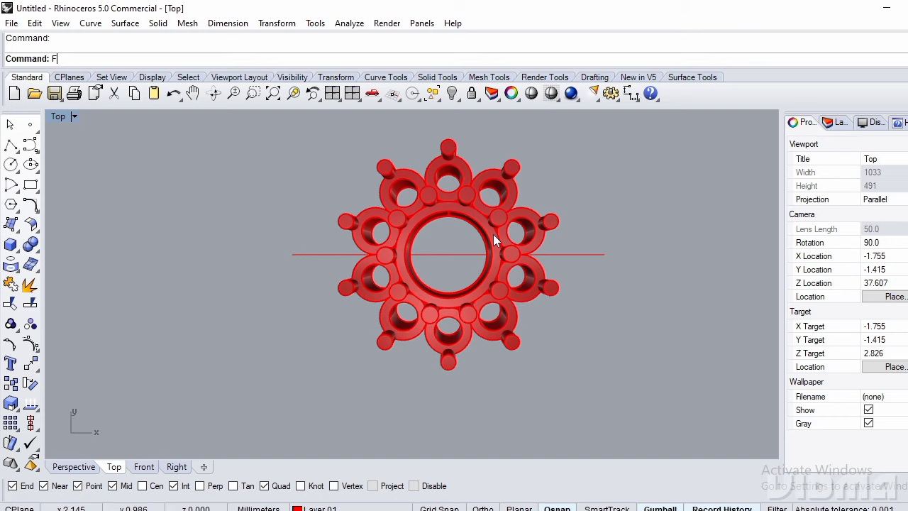
Draw a horizontal line through the origin in the Front view with BothSides, extending about 15.2 mm each way.
text(ront)
key(Return)
scroll(487, 251, down, 2)
text(L)
key(Return)
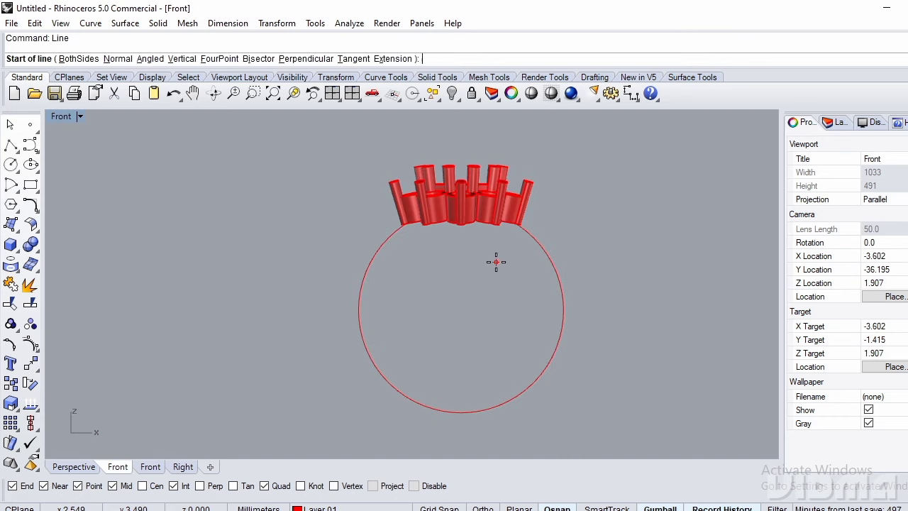
text(0)
key(Return)
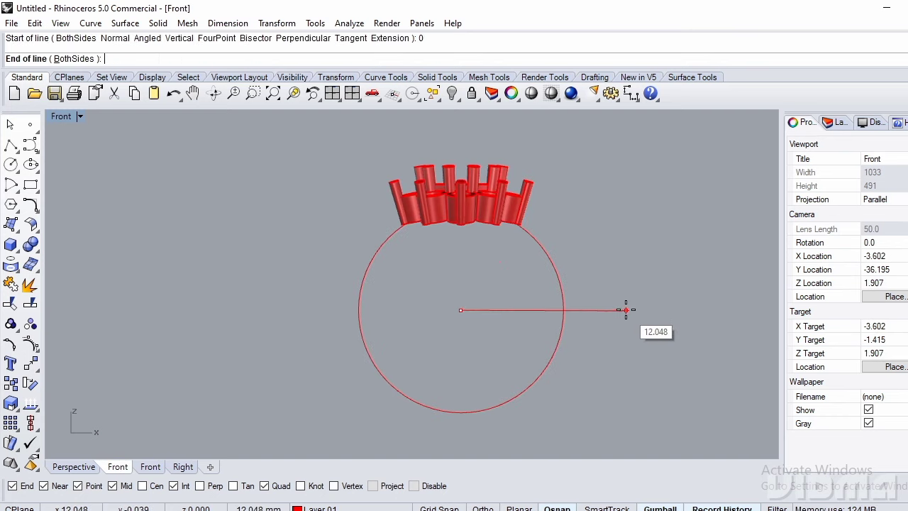
text(b)
key(Return)
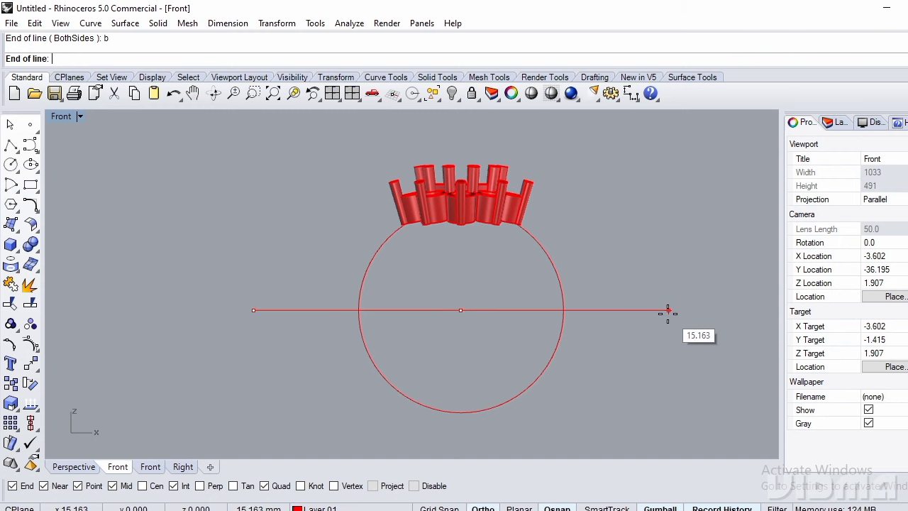
click(667, 309)
Try to trim the horizontal line using the circle as the cutting object.
click(554, 350)
text(tr)
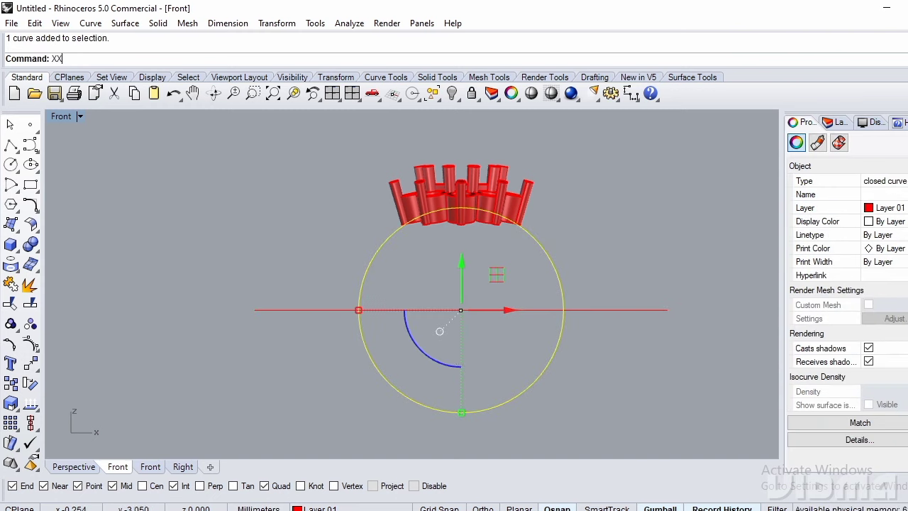
key(Return)
click(633, 313)
key(Return)
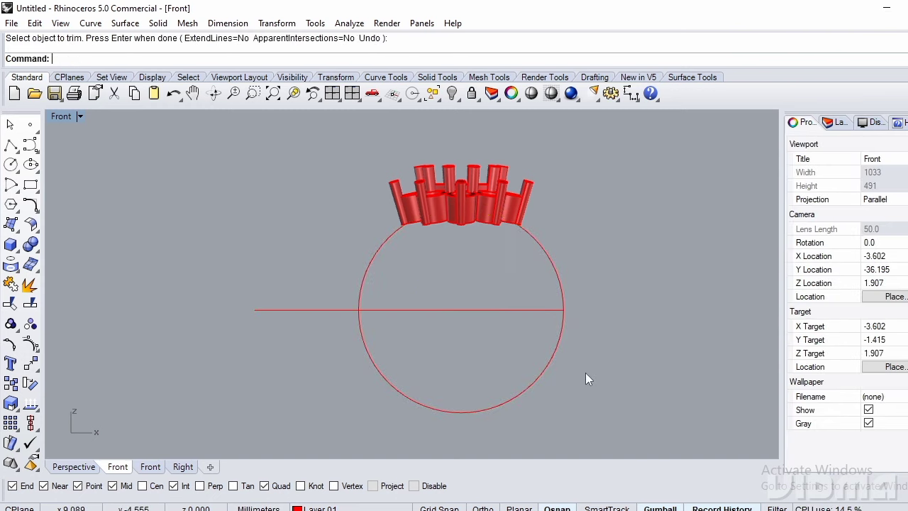
key(ctrl+z)
Split the circle into two halves with the horizontal line and delete the line.
drag(621, 346, 485, 366)
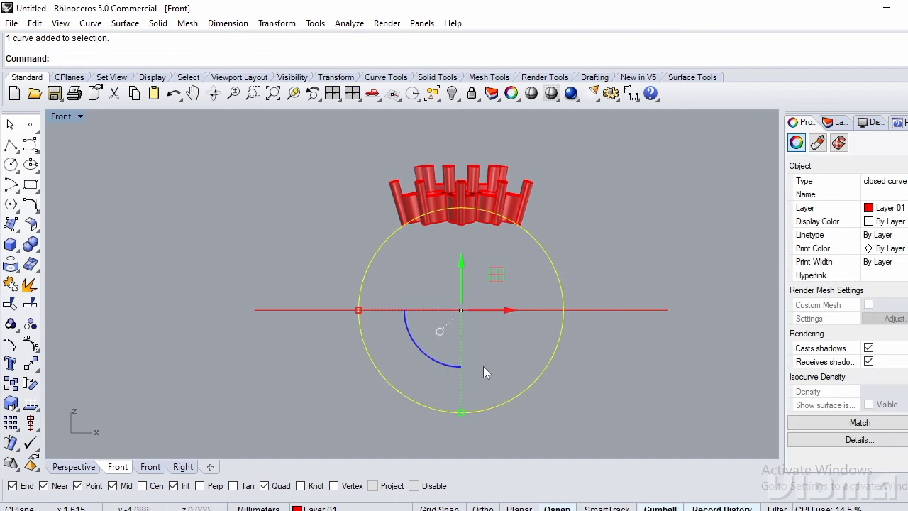
text(sp)
key(Return)
click(632, 309)
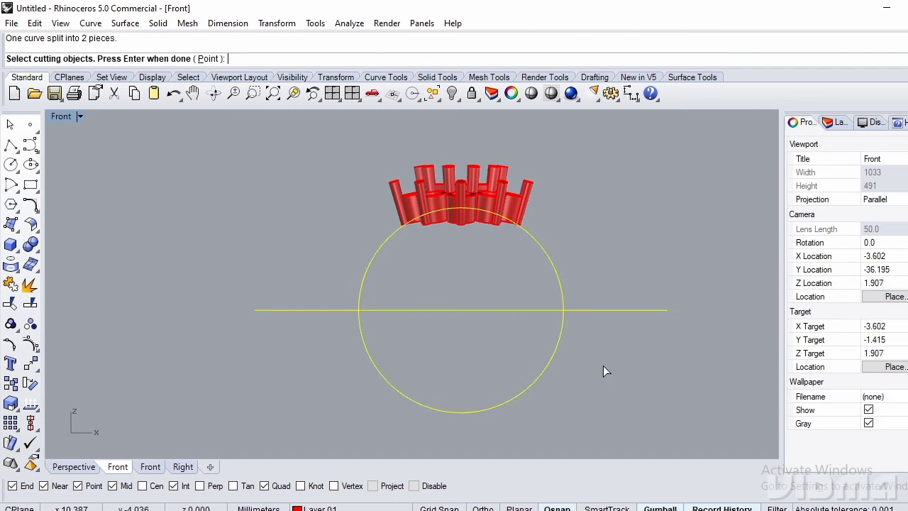
key(Return)
click(624, 309)
click(596, 355)
Measure the length of the circle's upper half arc and copy the value, working in the Top view.
drag(603, 255, 478, 281)
text(t)
key(Return)
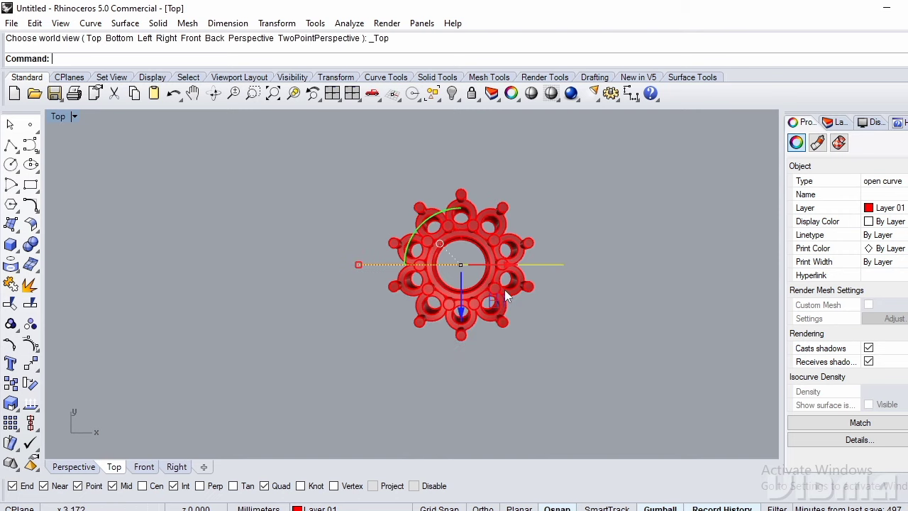
scroll(505, 290, up, 2)
text(Length)
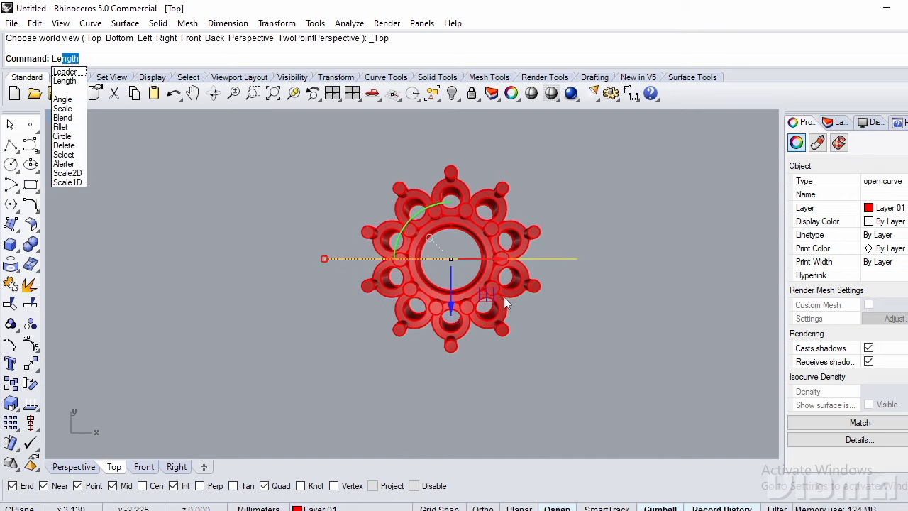
key(Return)
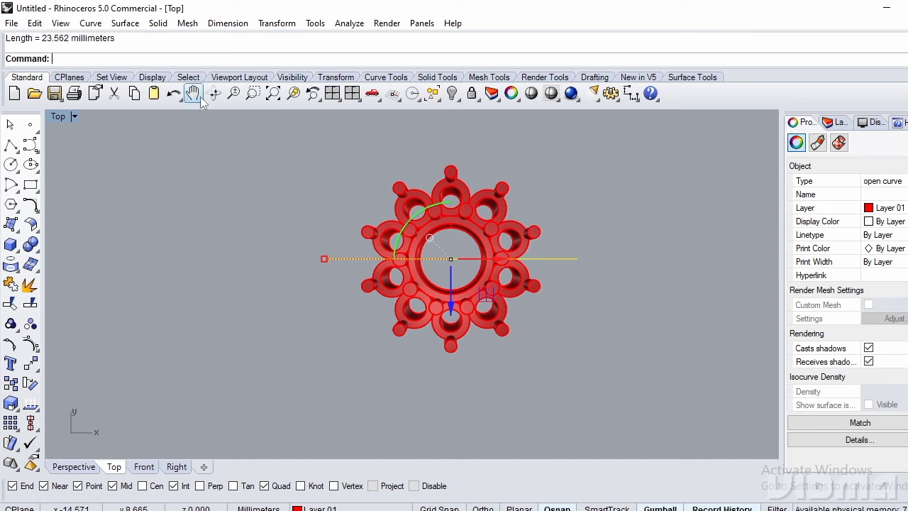
drag(71, 41, 39, 42)
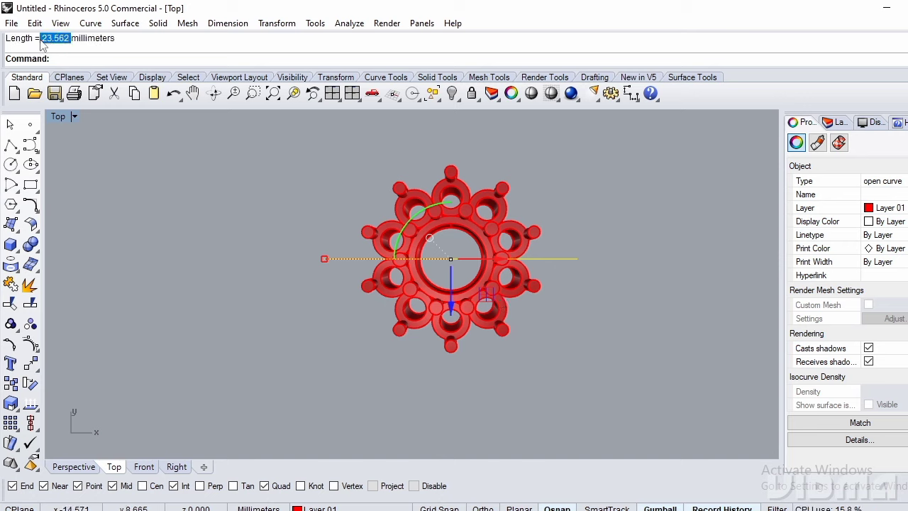
right_click(42, 43)
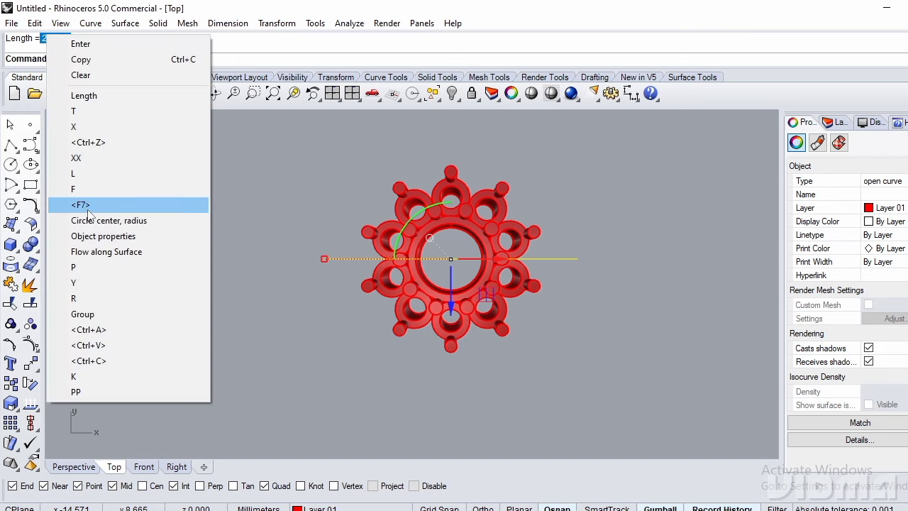
click(83, 60)
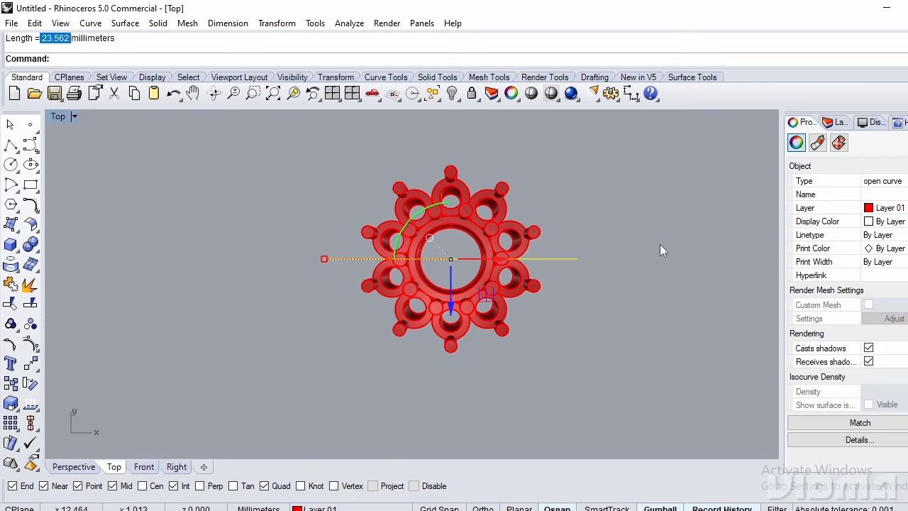
Draw a horizontal line 23.562 mm long from the origin in the Top view.
text(line)
key(Return)
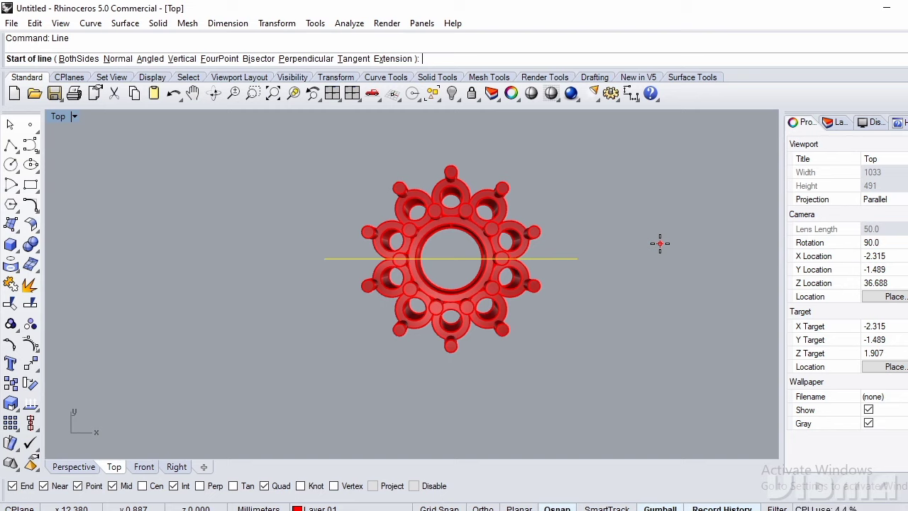
text(0)
key(Return)
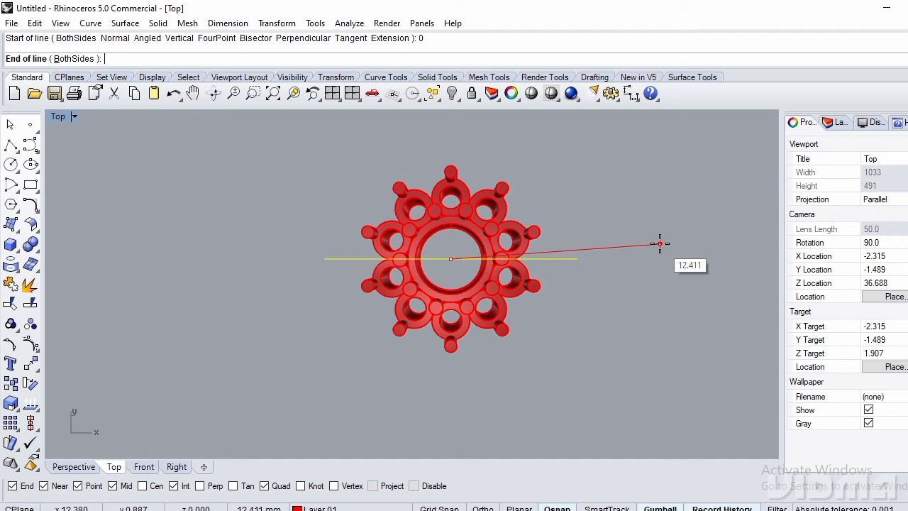
text(23.562)
key(Return)
scroll(642, 284, down, 5)
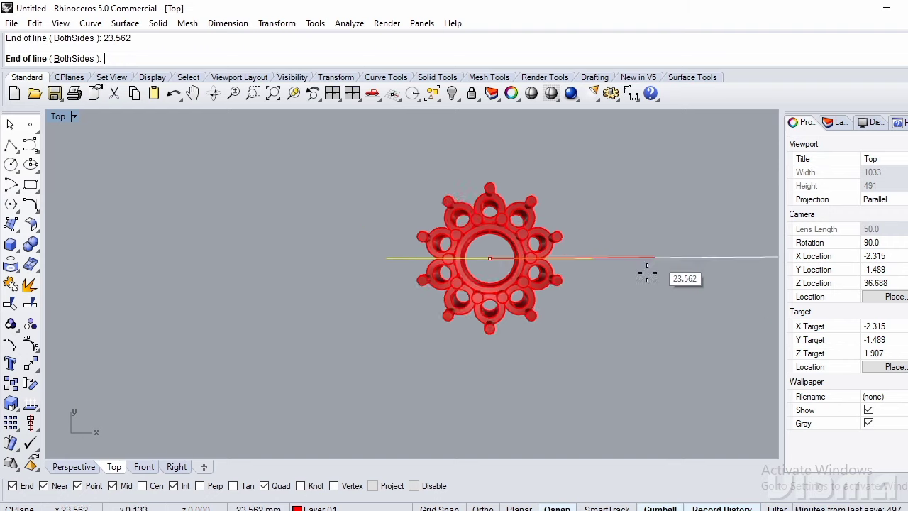
key(F8)
click(655, 337)
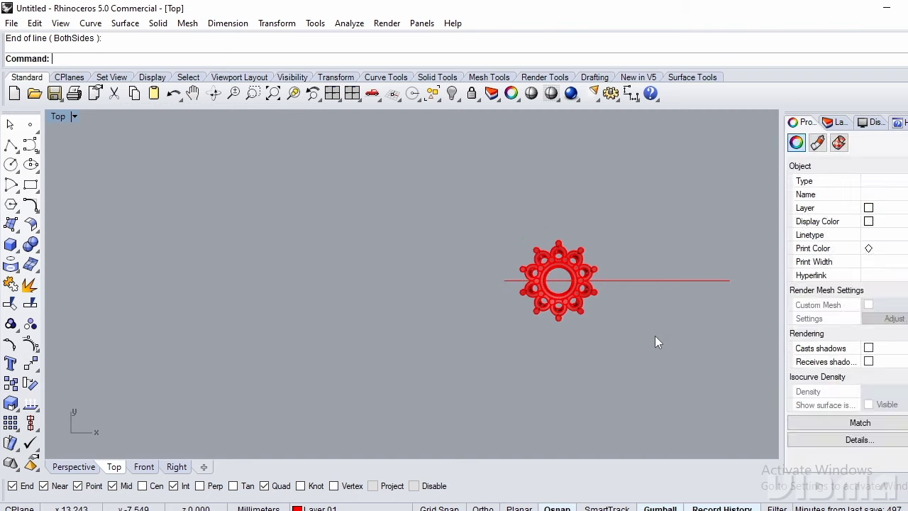
Move the circle's lower half arc to Layer 03 and turn that layer off, working in the Perspective view.
text(P)
key(Return)
scroll(586, 352, up, 6)
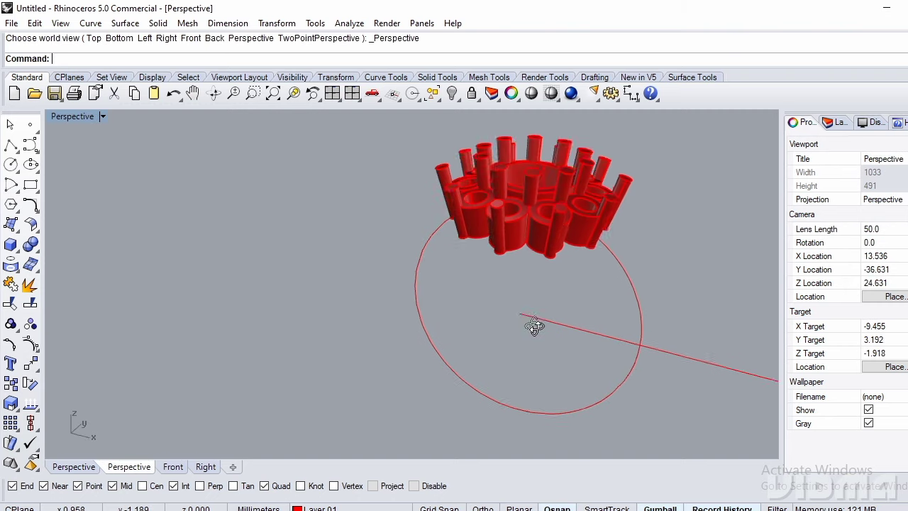
right_drag(535, 326, 567, 305)
click(455, 353)
scroll(452, 352, down, 4)
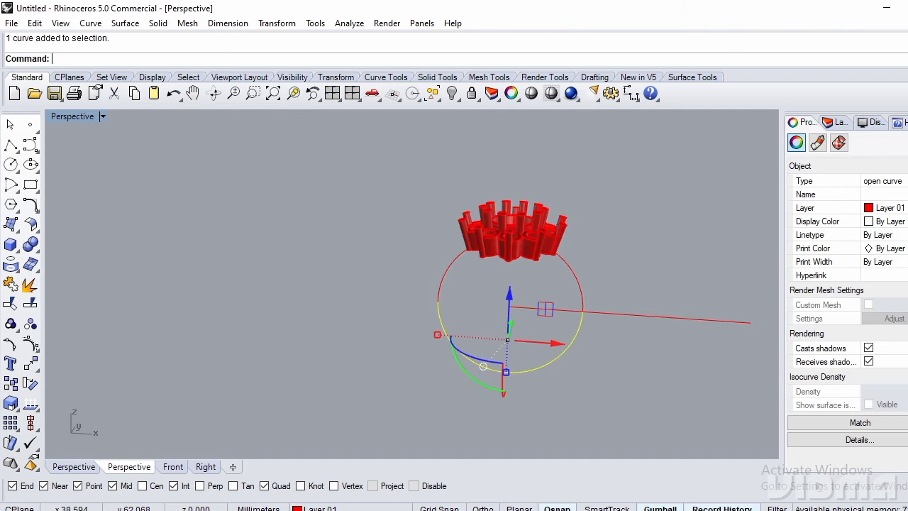
click(837, 124)
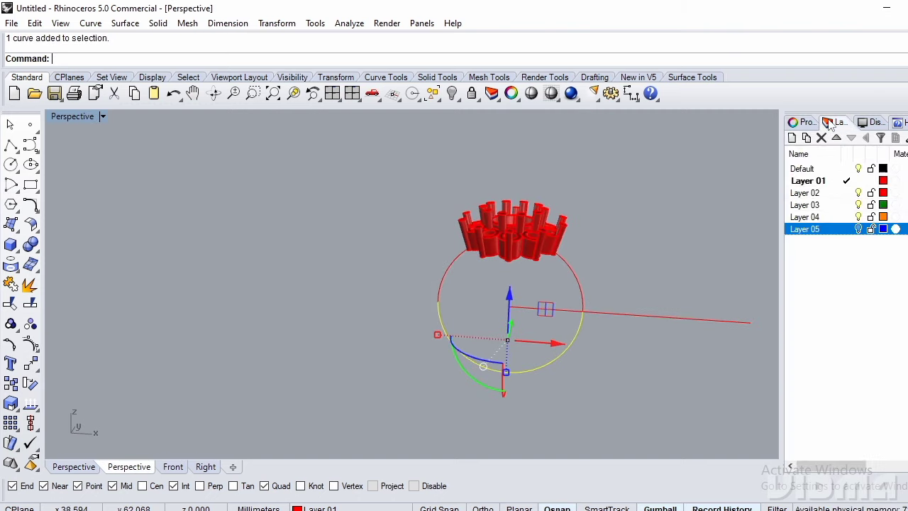
click(814, 205)
right_click(814, 205)
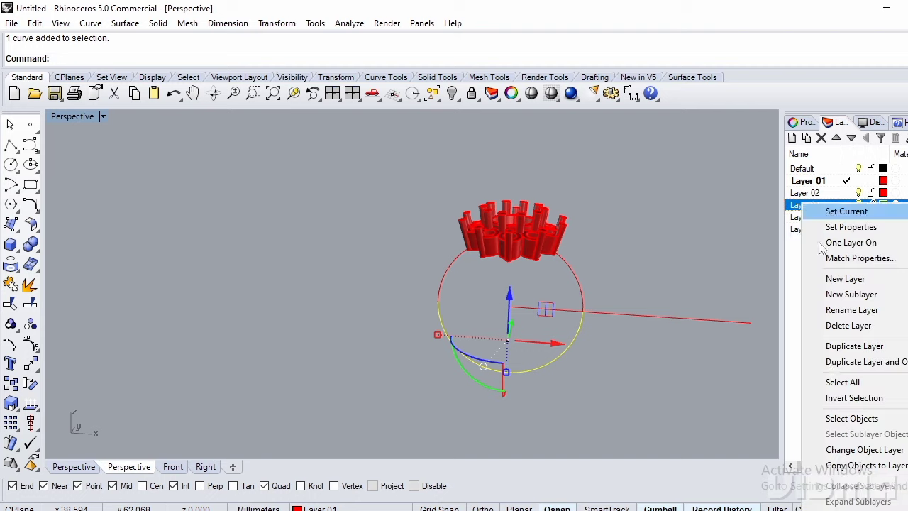
click(849, 449)
click(720, 380)
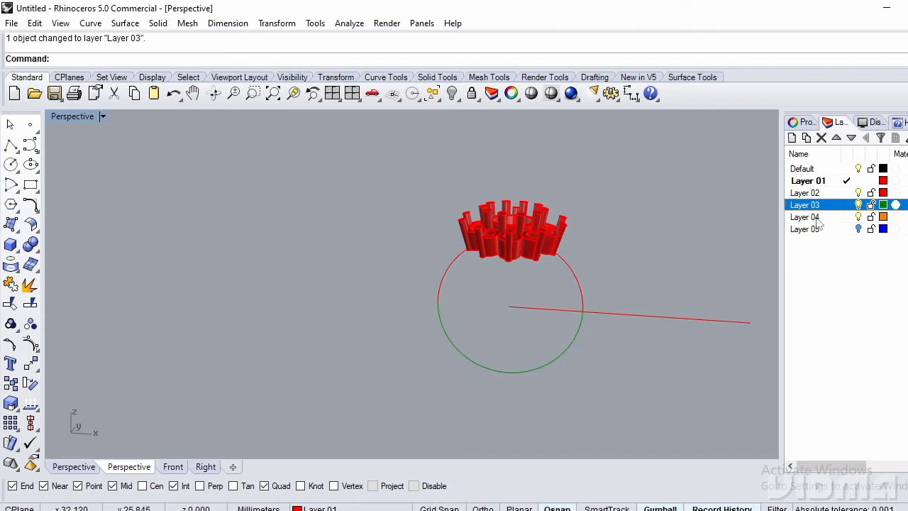
click(857, 205)
Move the horizontal line from its midpoint to the origin so that it is centred below the flower head.
drag(705, 264, 666, 347)
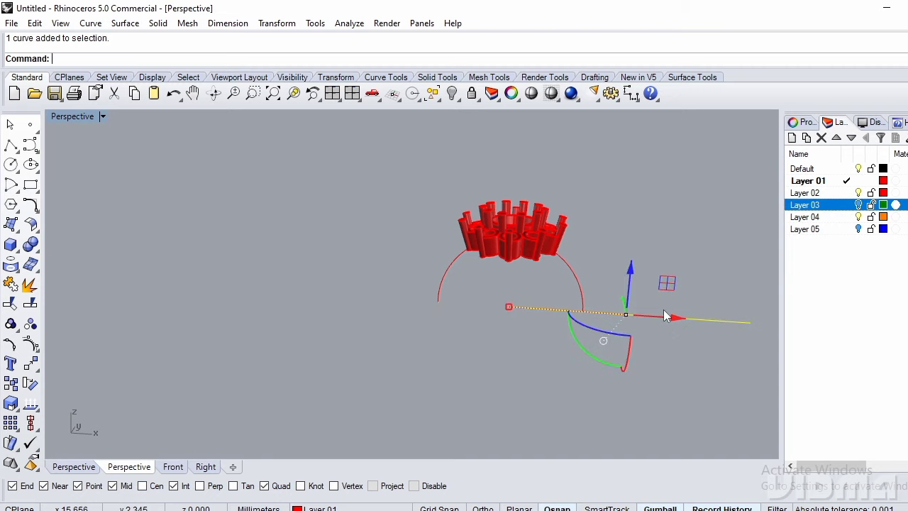
text(m)
key(Return)
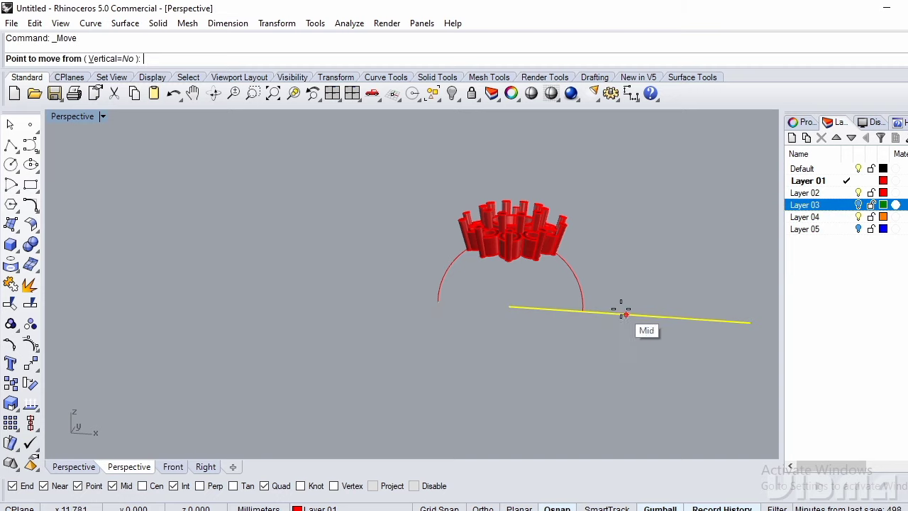
click(623, 310)
text(0)
key(Return)
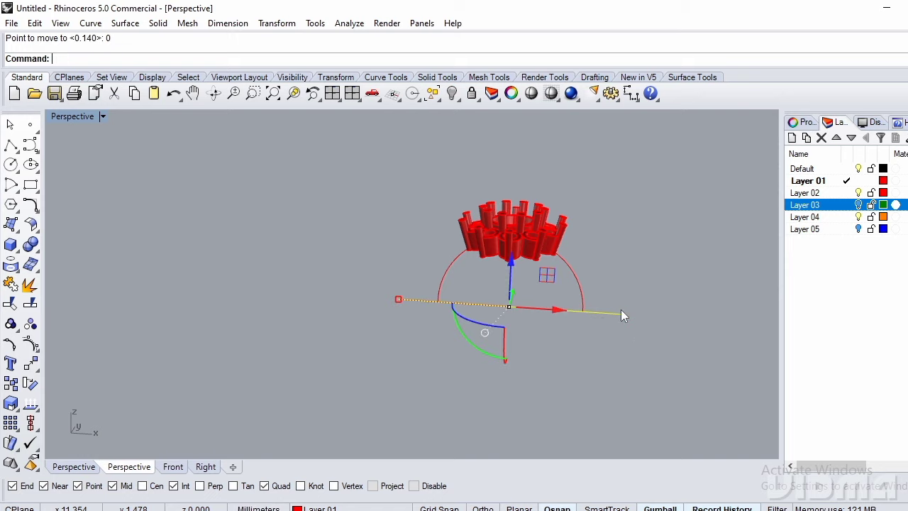
Hide the upper half arc of the ring circle.
click(625, 271)
right_drag(625, 271, 461, 285)
scroll(583, 268, up, 3)
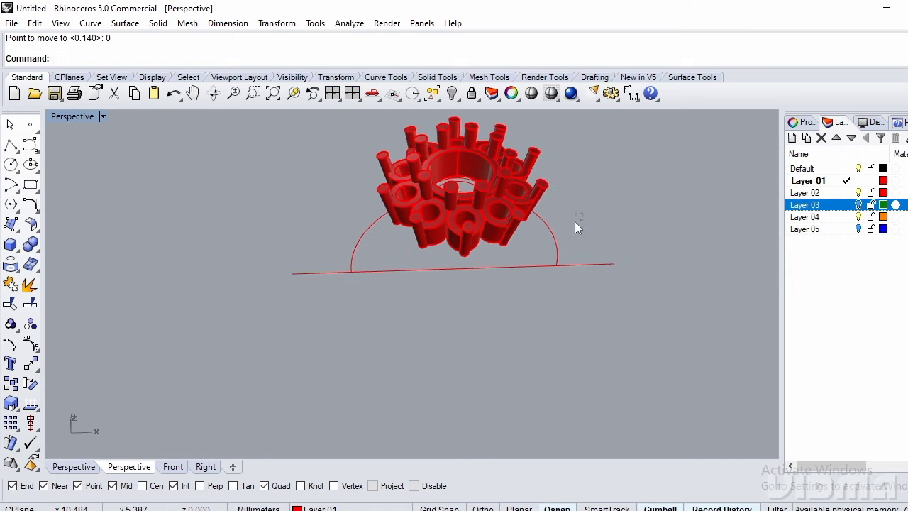
click(555, 238)
right_click(489, 299)
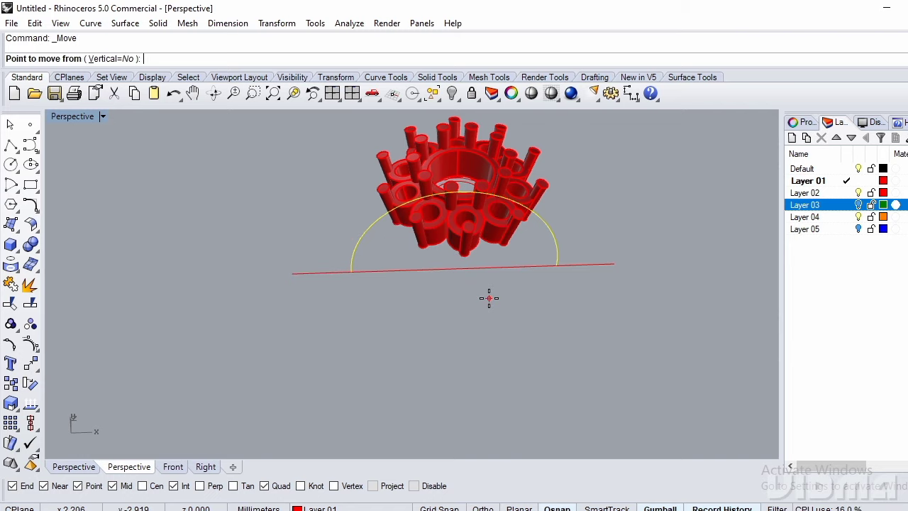
key(Escape)
key(ctrl+h)
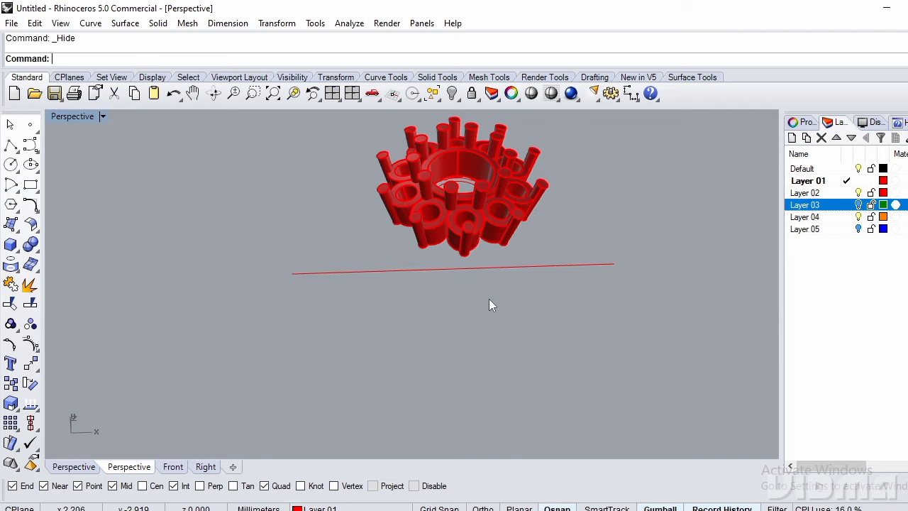
Draw a vertical BothSides line at the horizontal line's left end in the Top view, extending 1.5 mm each way.
key(ctrl+F1)
scroll(374, 242, up, 4)
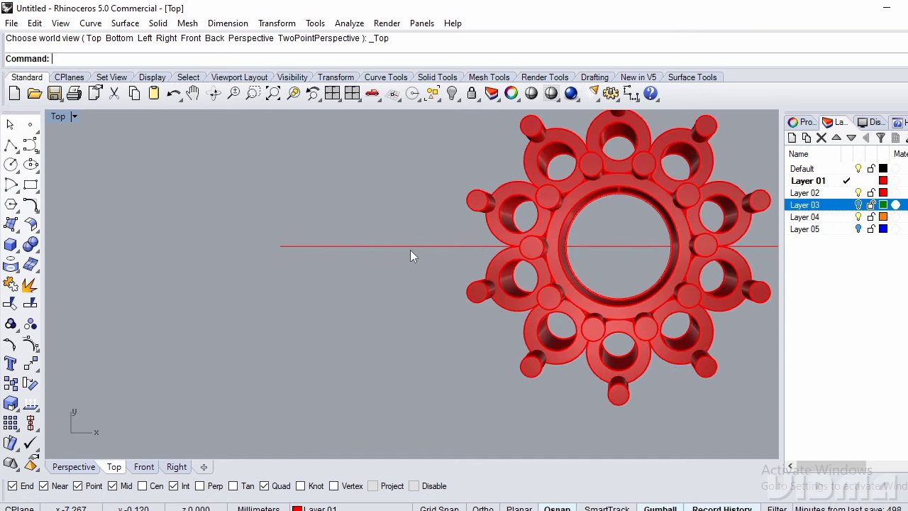
text(line)
key(Return)
click(276, 240)
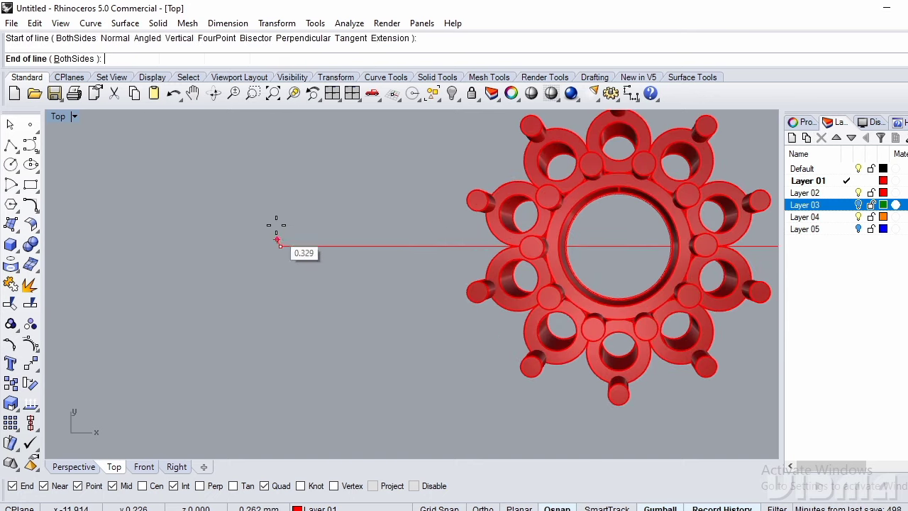
text(b)
key(Return)
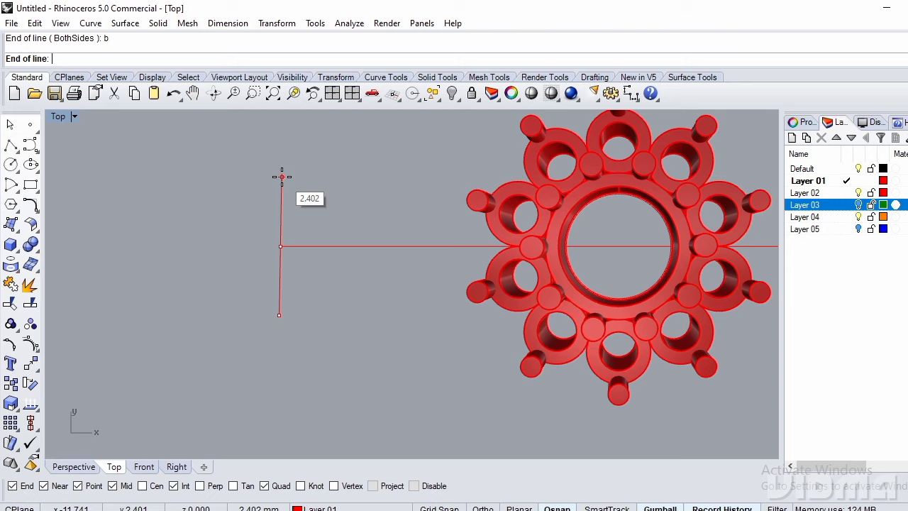
text(2)
key(Return)
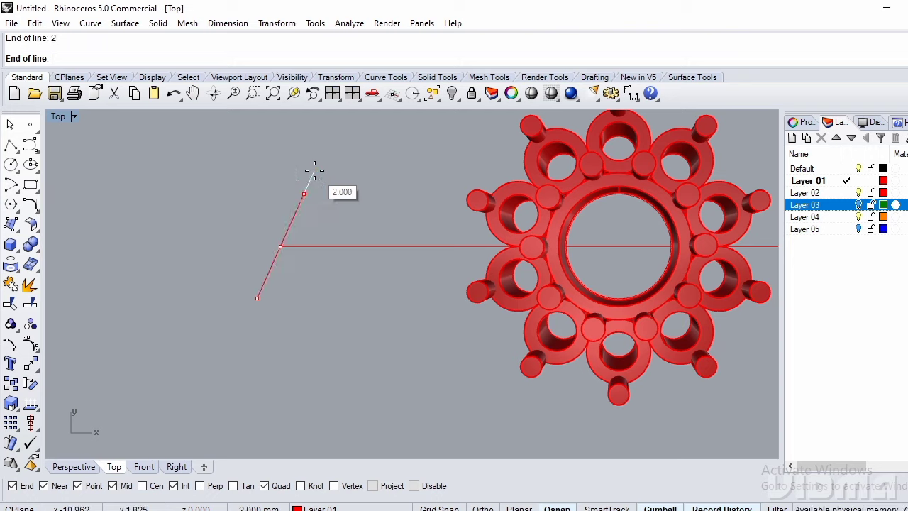
text(1.5)
key(Return)
shift+click(314, 171)
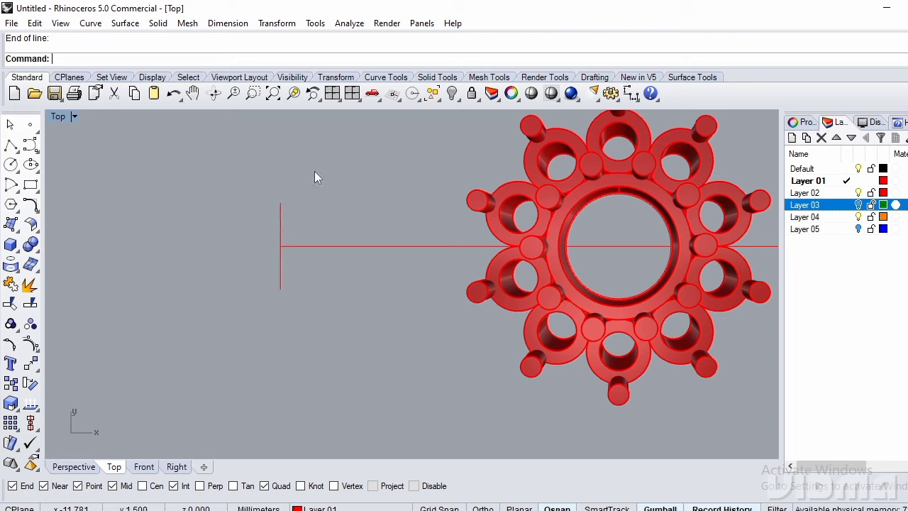
Draw a shallow arc with the StartPoint option from the vertical line's upper end to about (-4, 3) beside the flower.
click(11, 185)
click(134, 59)
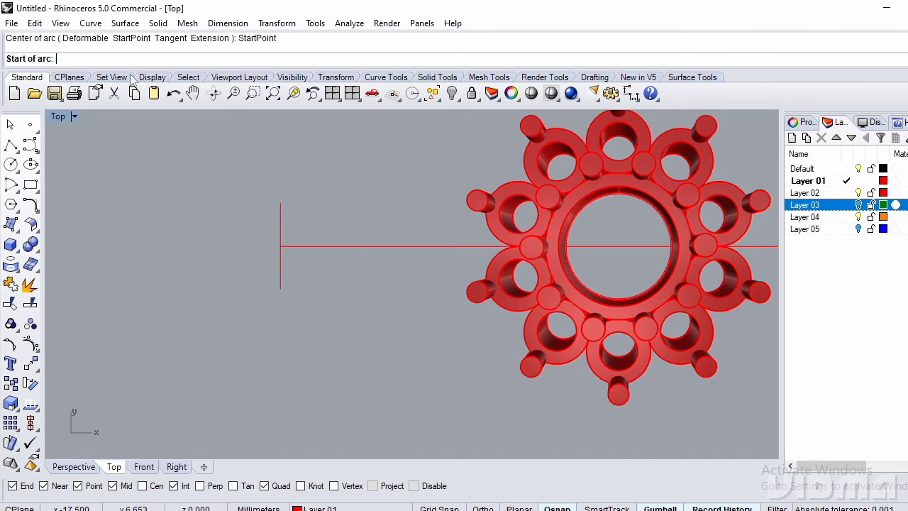
click(282, 194)
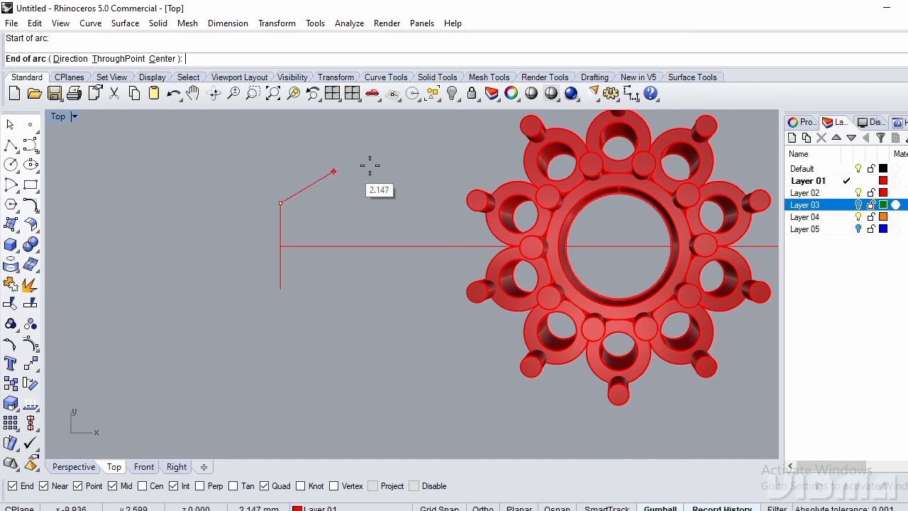
click(507, 158)
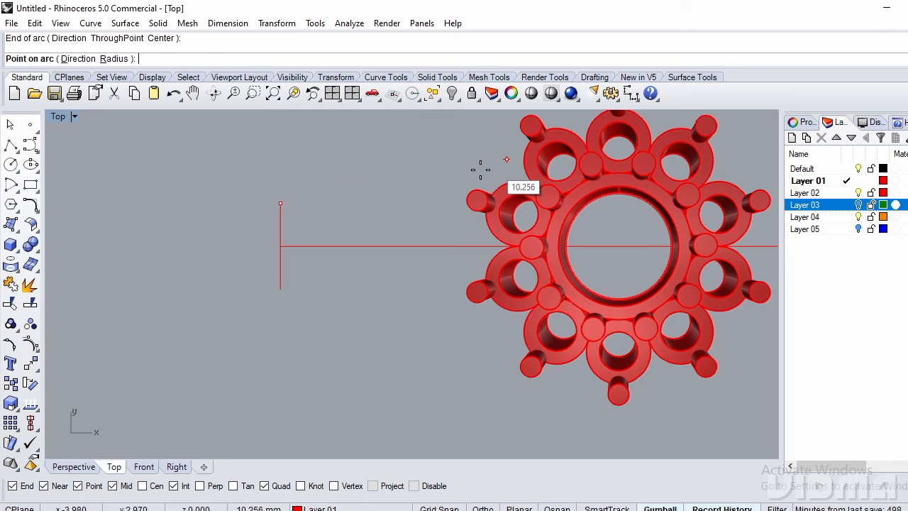
click(425, 183)
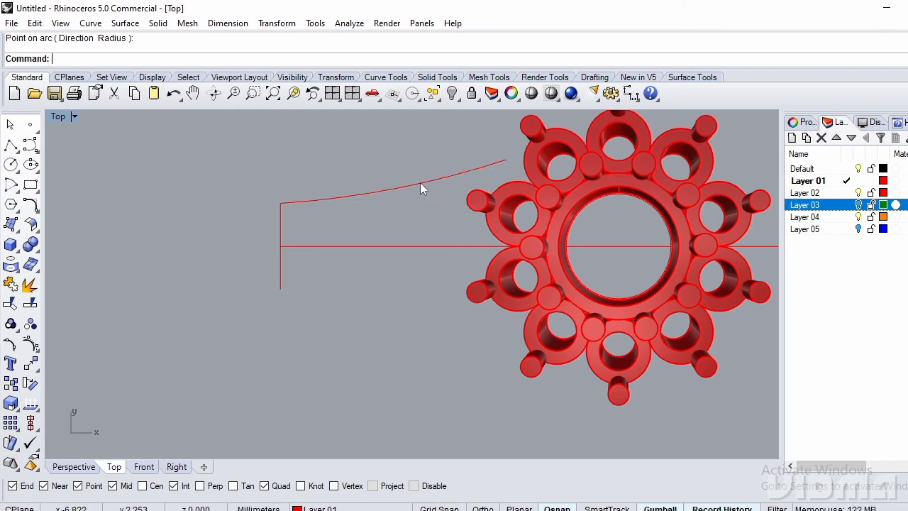
Offset the arc 0.9 mm towards the horizontal line, and offset the horizontal line 0.45 mm to both sides.
click(415, 184)
scroll(410, 204, up, 1)
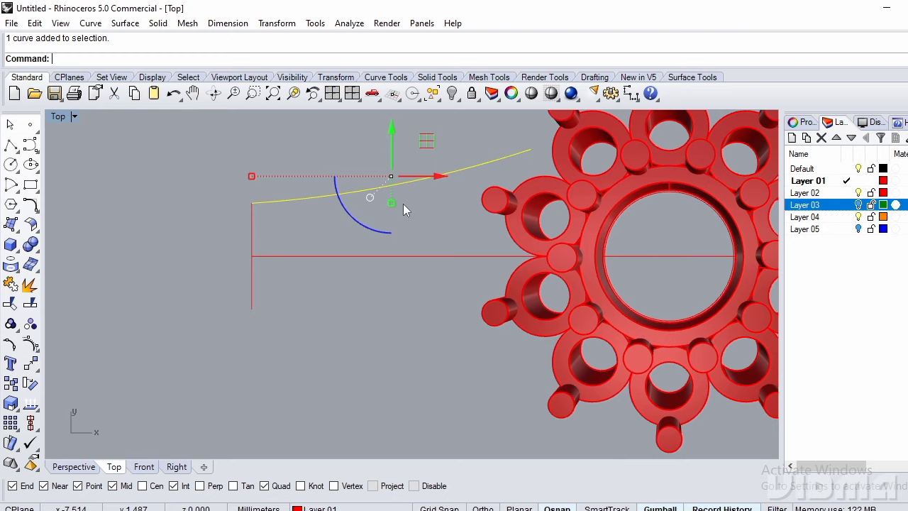
key(F2)
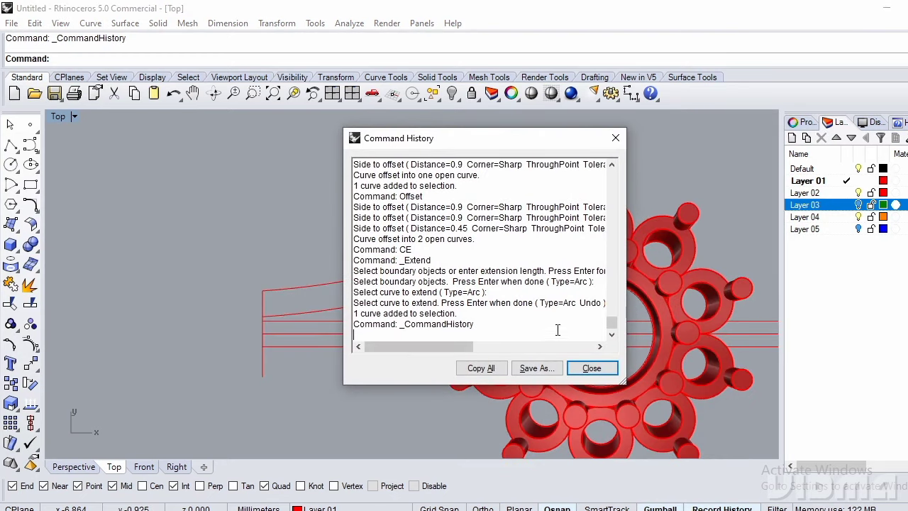
click(590, 368)
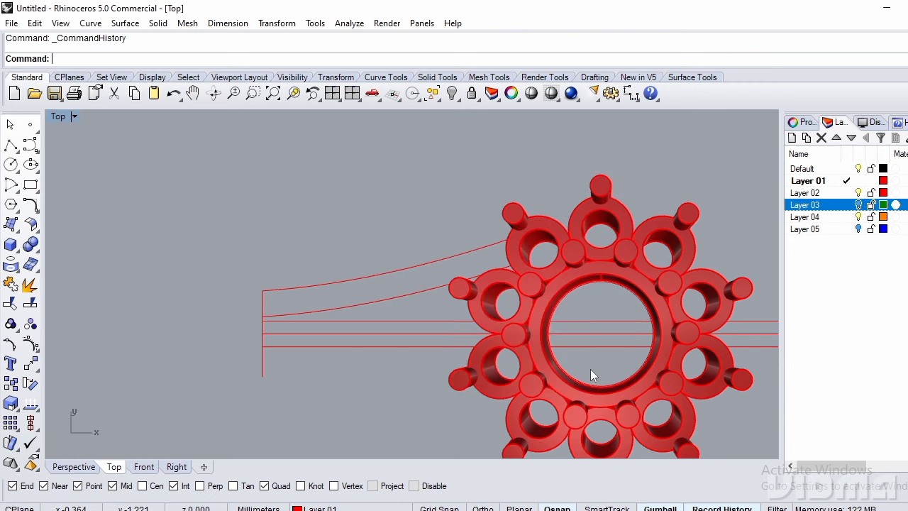
Select the two offset lines above and below the horizontal centre line.
scroll(412, 392, up, 2)
scroll(401, 380, down, 3)
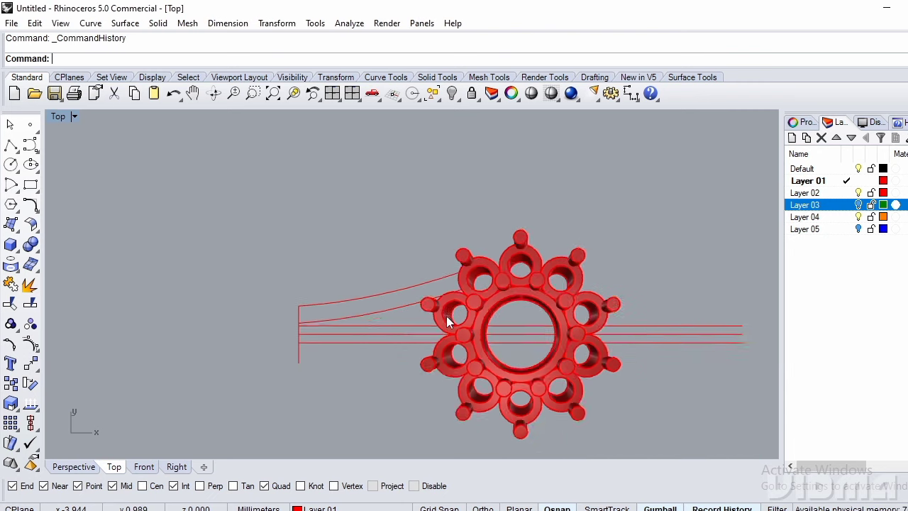
scroll(439, 319, up, 3)
scroll(336, 353, up, 1)
click(299, 357)
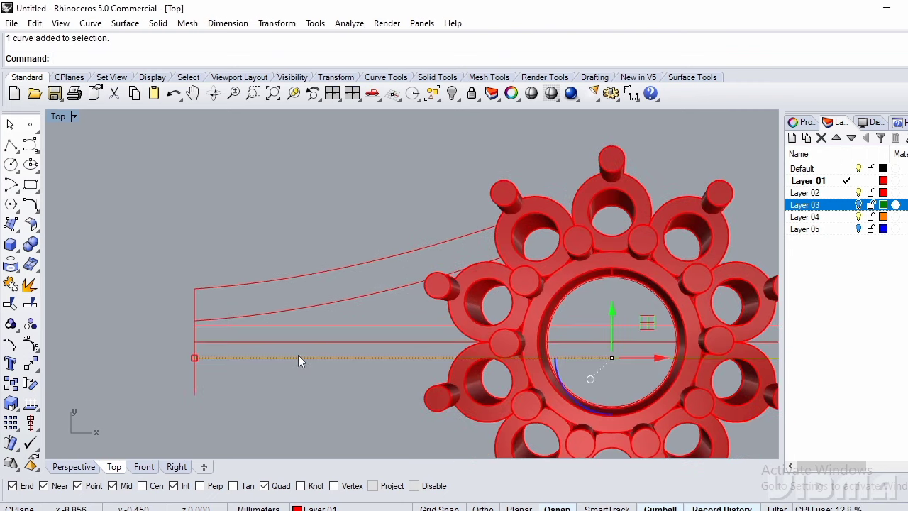
shift+click(314, 326)
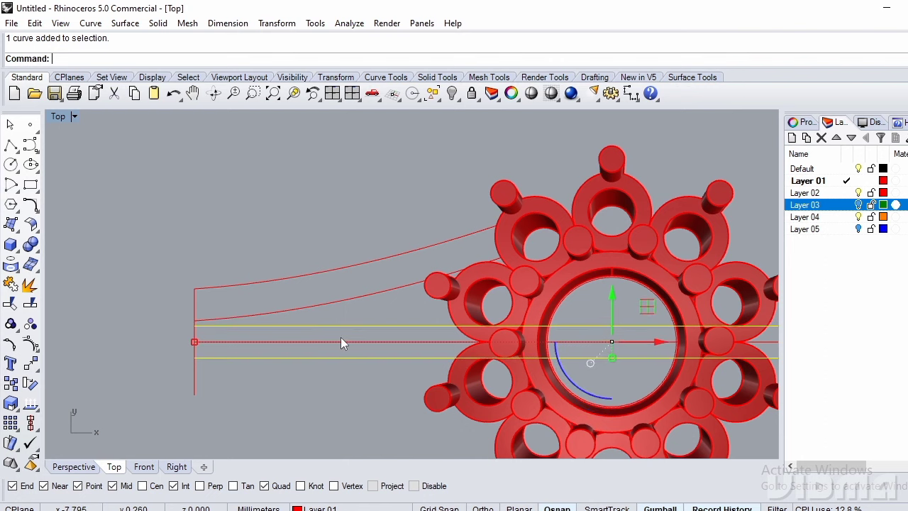
Draw a vertical line about 0.9 mm long between the two offset lines near the flower's left inner cylinder, using Wireframe display.
scroll(485, 352, up, 2)
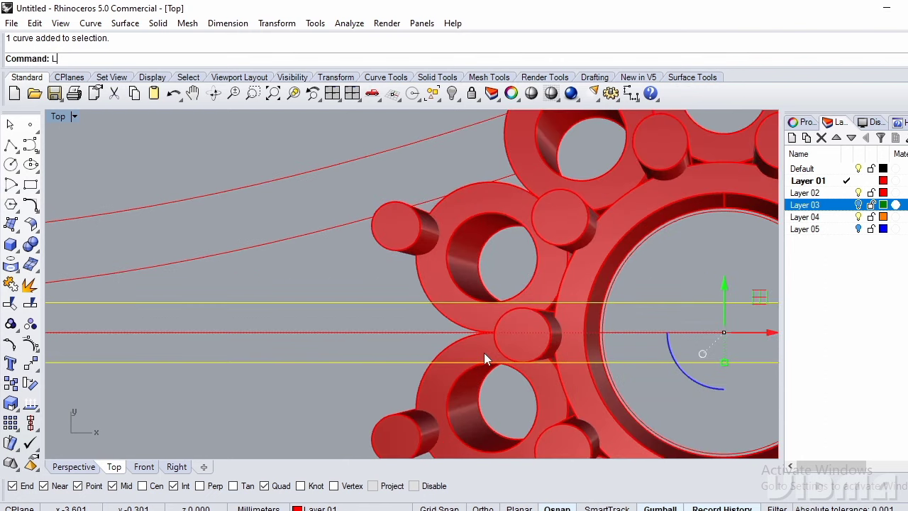
key(Return)
scroll(489, 352, up, 2)
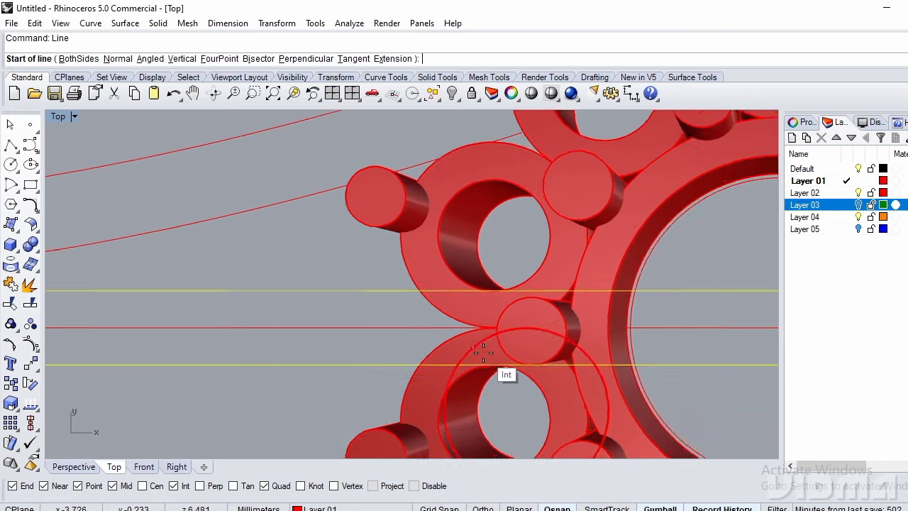
click(73, 117)
click(117, 97)
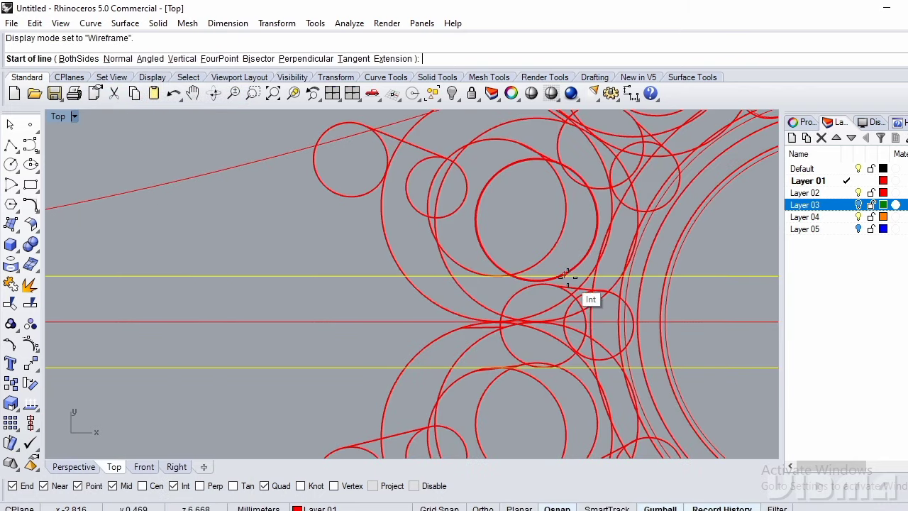
scroll(578, 275, up, 2)
click(582, 275)
scroll(563, 391, up, 2)
key(F8)
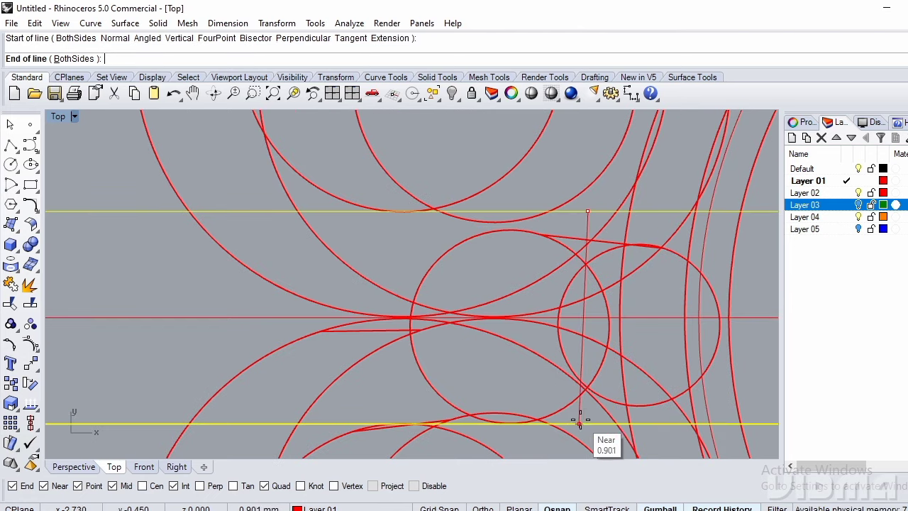
click(587, 423)
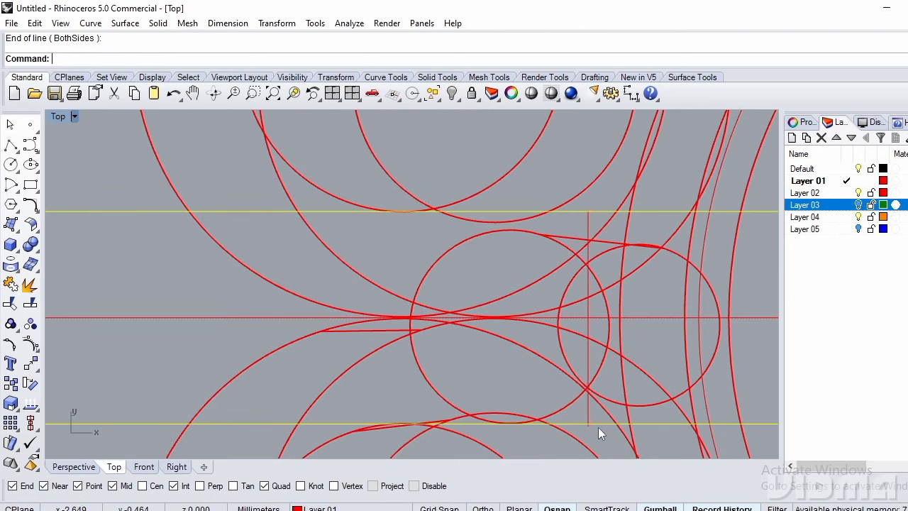
Trim the two offset lines and the short vertical line against each other so the straight band ends at the vertical line.
click(588, 420)
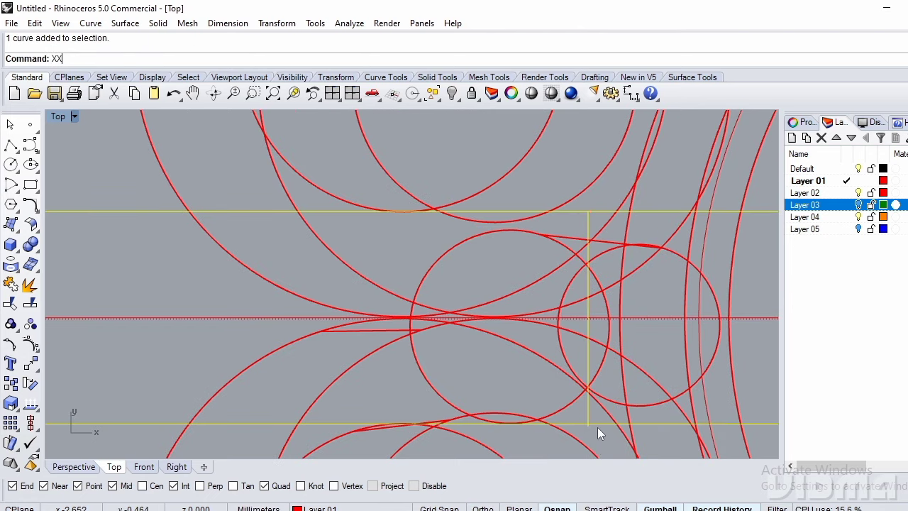
text(XX)
key(Return)
click(599, 427)
scroll(598, 385, down, 2)
click(710, 301)
scroll(567, 354, up, 2)
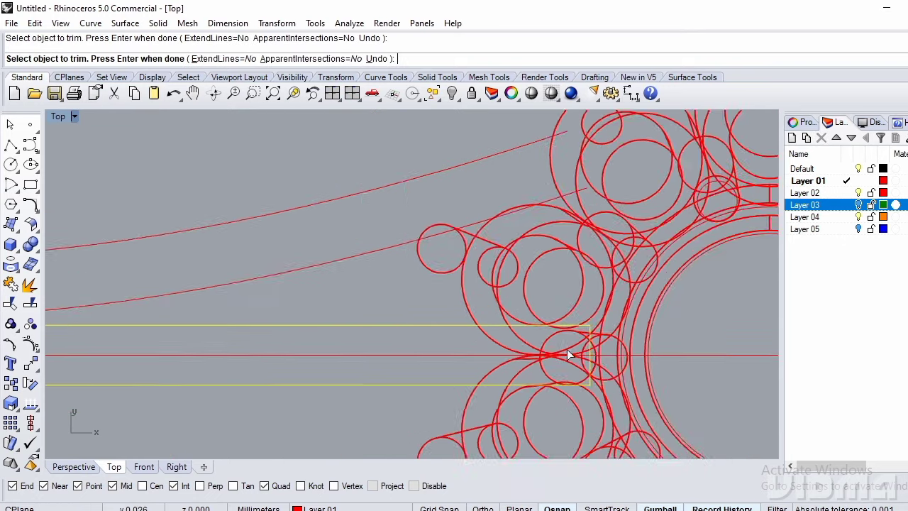
scroll(440, 312, down, 2)
key(Return)
drag(387, 301, 363, 221)
scroll(213, 312, up, 4)
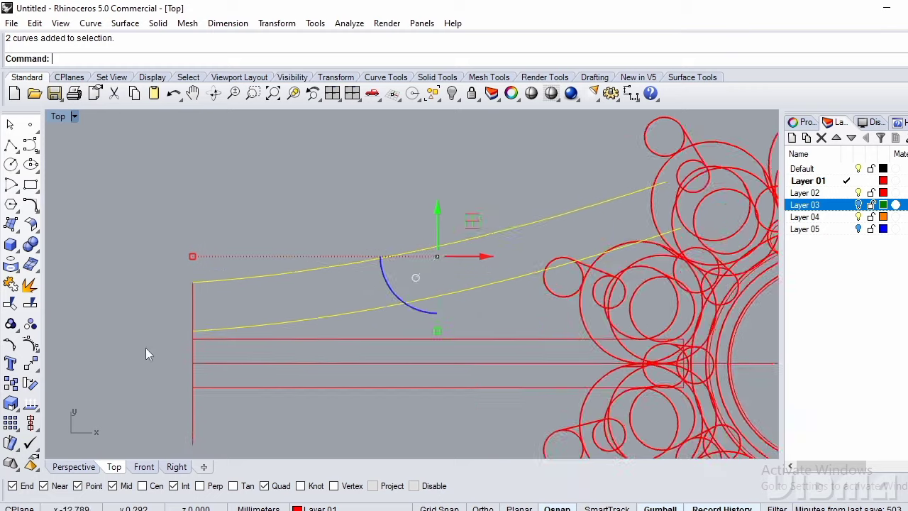
scroll(227, 333, down, 1)
scroll(260, 333, down, 3)
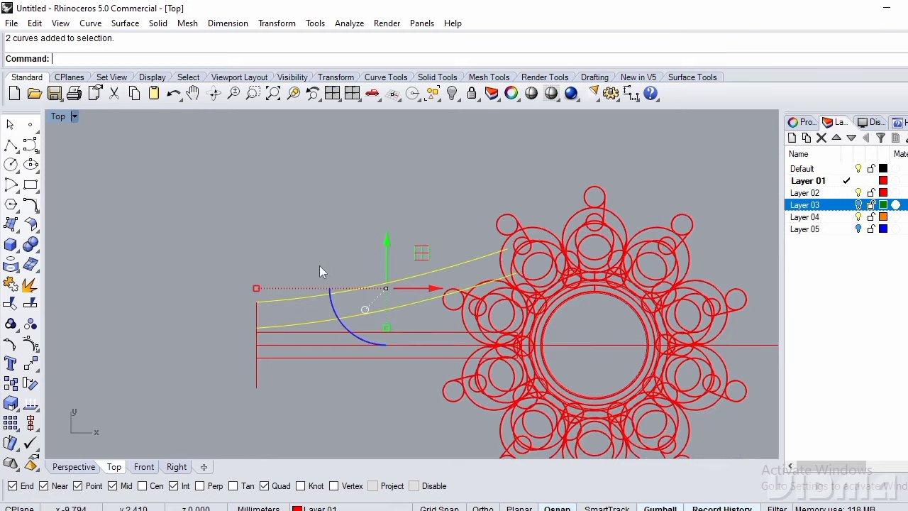
key(Escape)
Draw a line joining the flower-side ends of the two shallow arcs.
scroll(529, 279, up, 3)
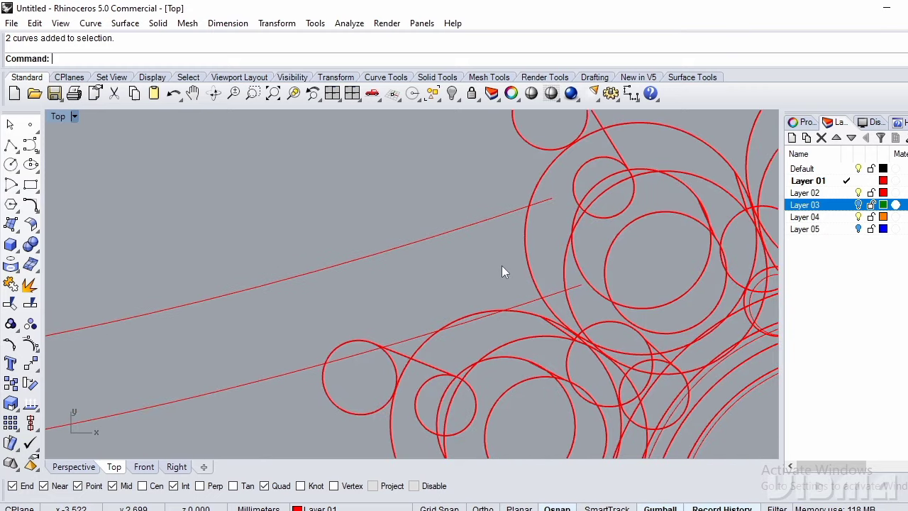
text(line)
key(Return)
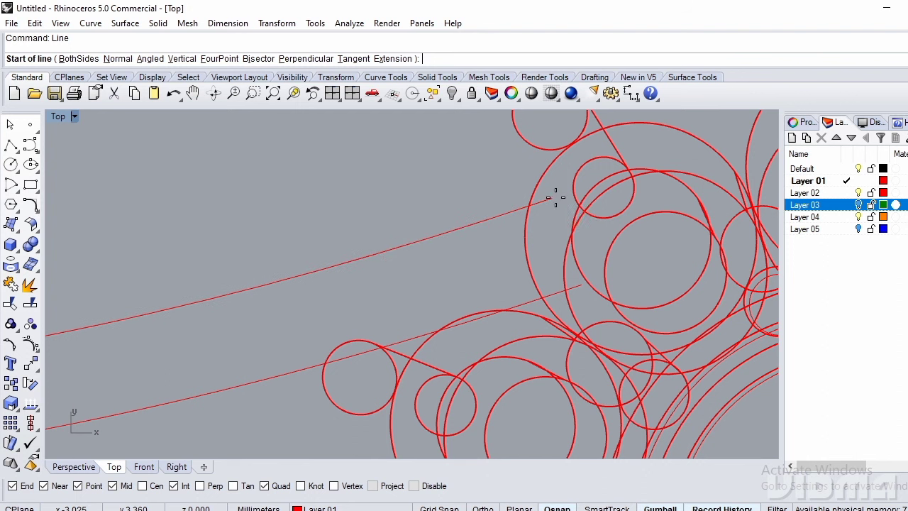
click(553, 201)
click(580, 286)
Rebuild the line closing the curved band's end with 4 points and degree 3, working in the Perspective view.
click(557, 221)
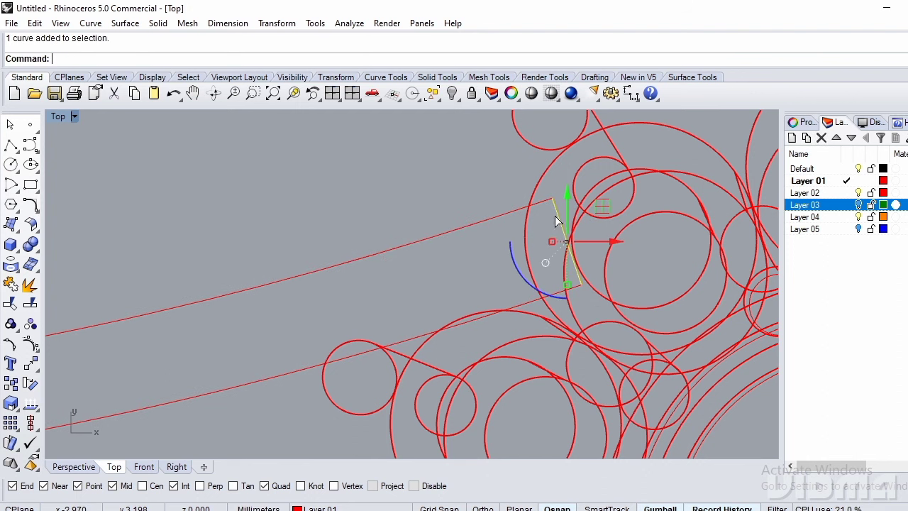
scroll(506, 241, down, 5)
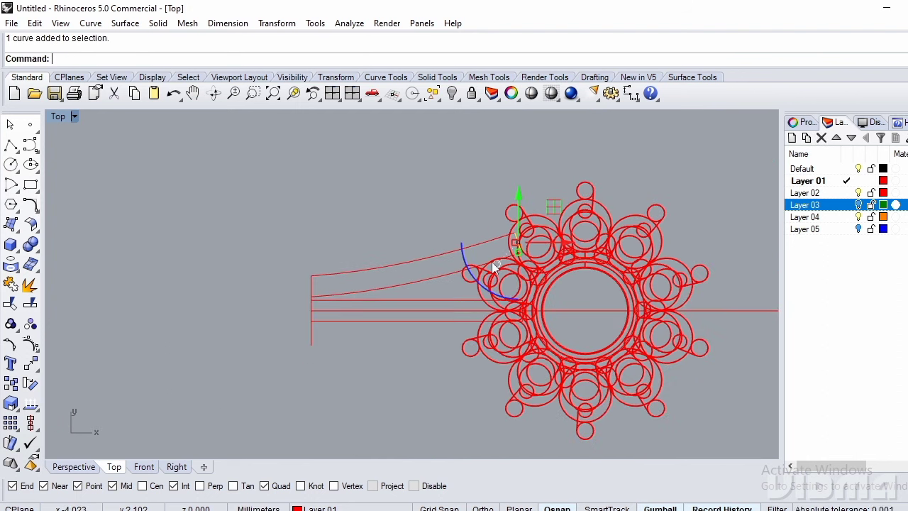
scroll(497, 263, up, 1)
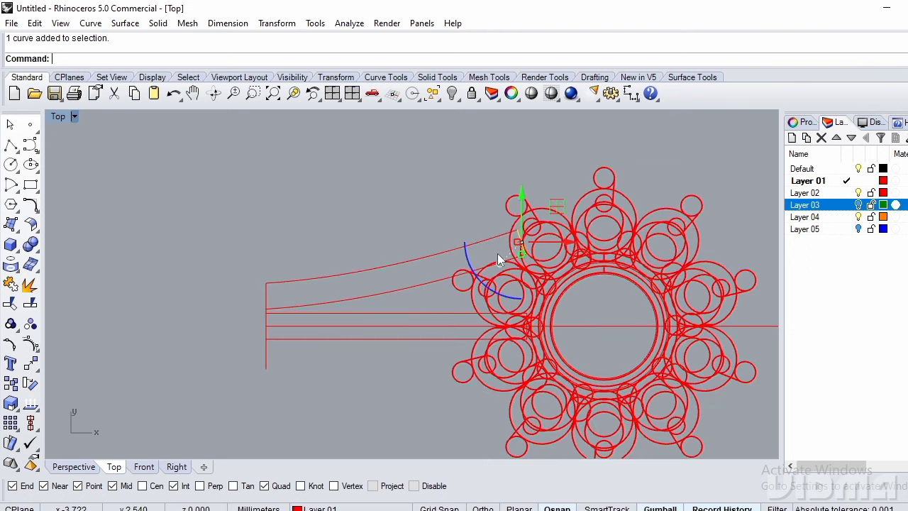
text(P)
key(Return)
right_drag(415, 290, 377, 280)
text(Rebuild)
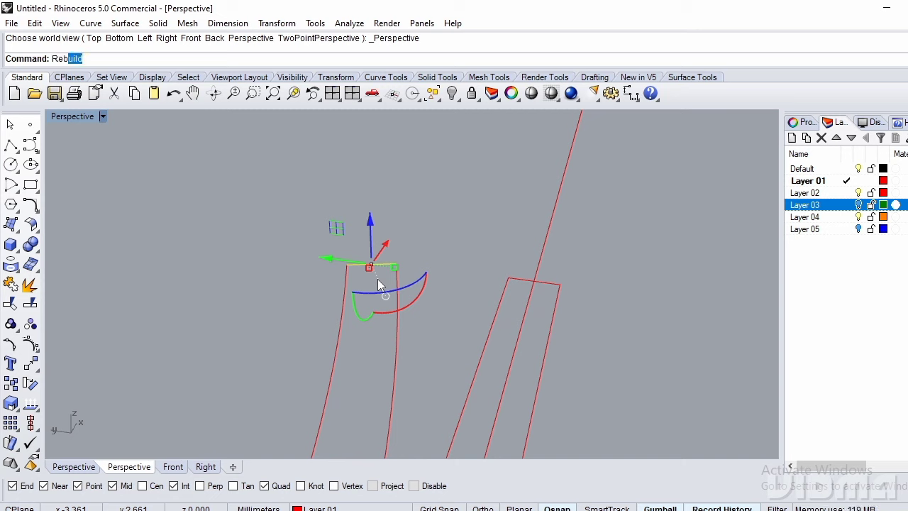
key(Return)
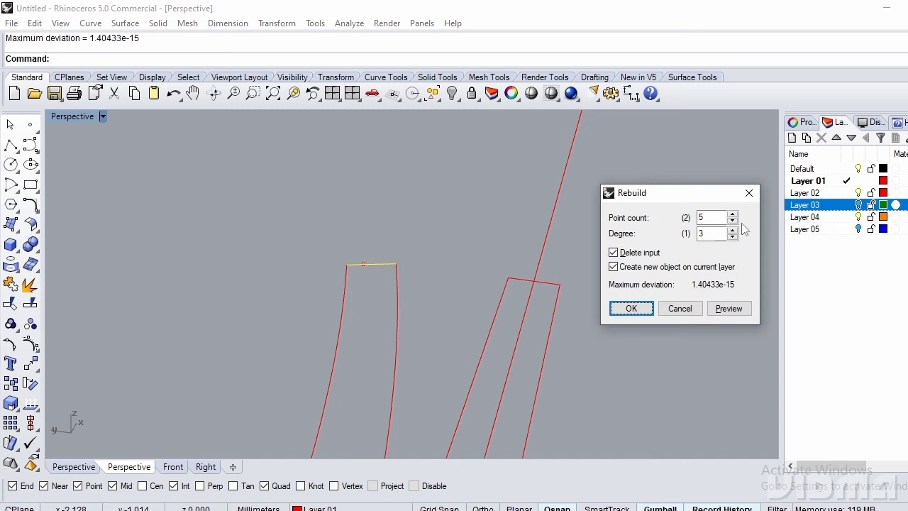
click(631, 308)
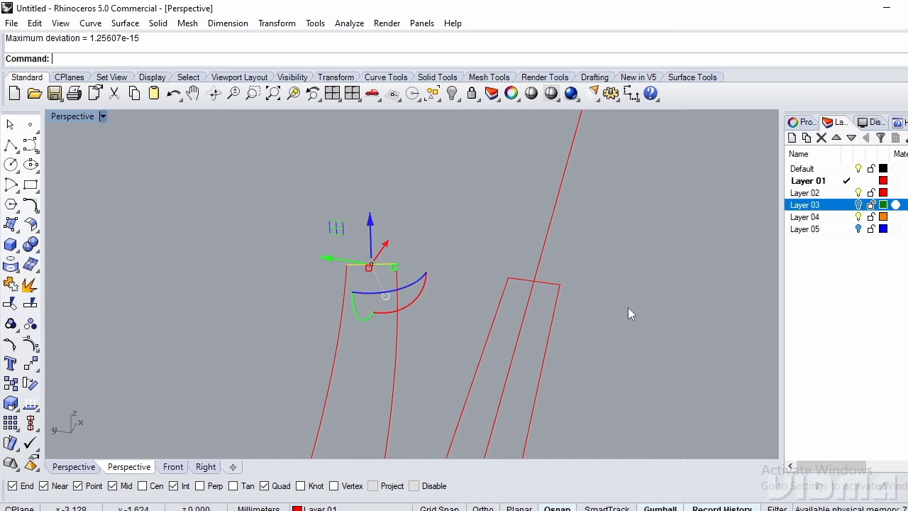
Show the rebuilt line's control points and raise the two middle ones vertically to arch the curved band's end.
key(F10)
scroll(370, 268, up, 4)
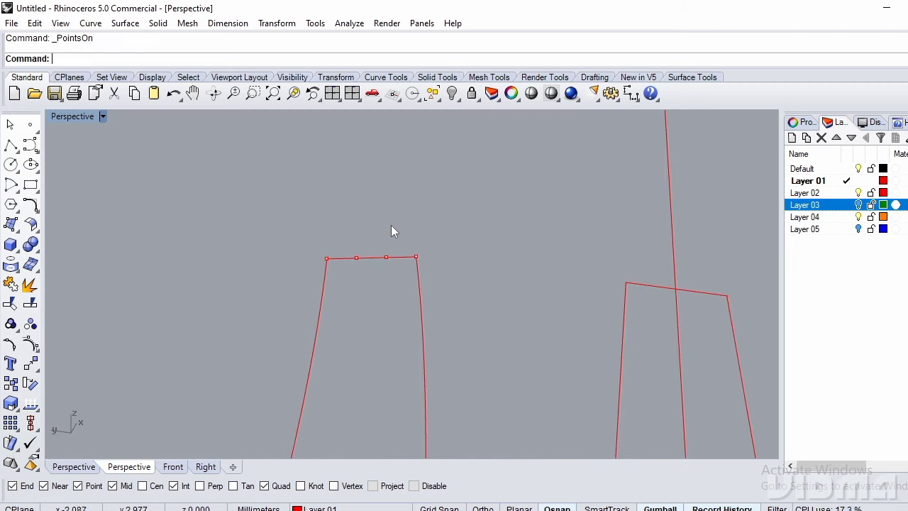
drag(342, 300, 343, 304)
drag(370, 226, 348, 204)
right_drag(355, 213, 380, 235)
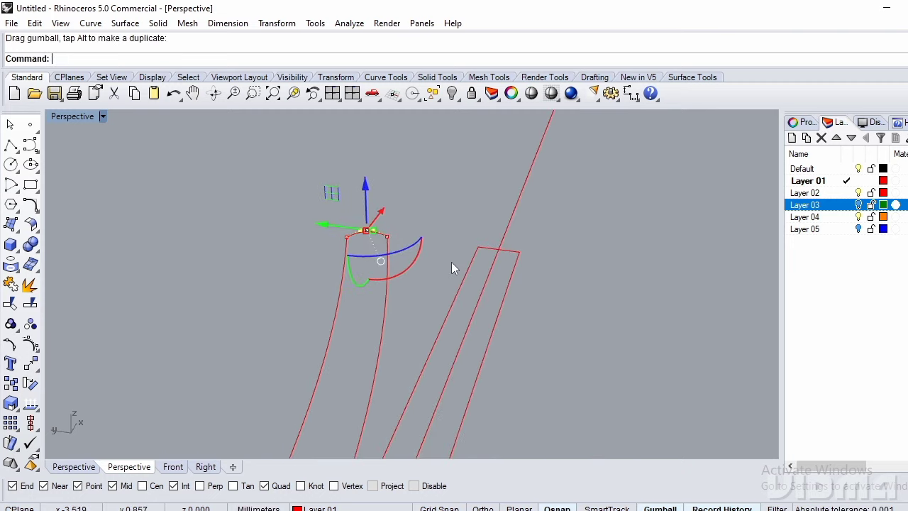
key(Escape)
key(Escape)
Rebuild the line closing the straight band's end with 4 points and degree 3.
scroll(477, 249, up, 4)
click(505, 253)
text(Rebuild)
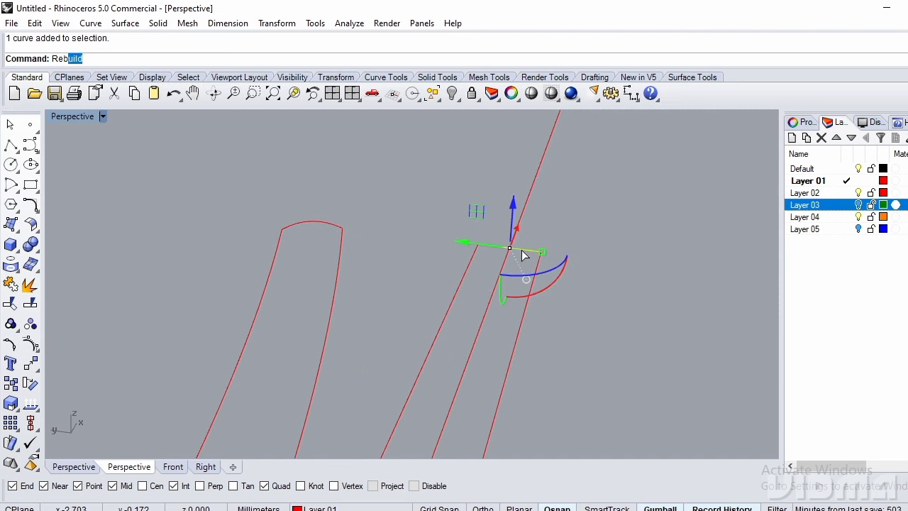
key(Return)
key(Return)
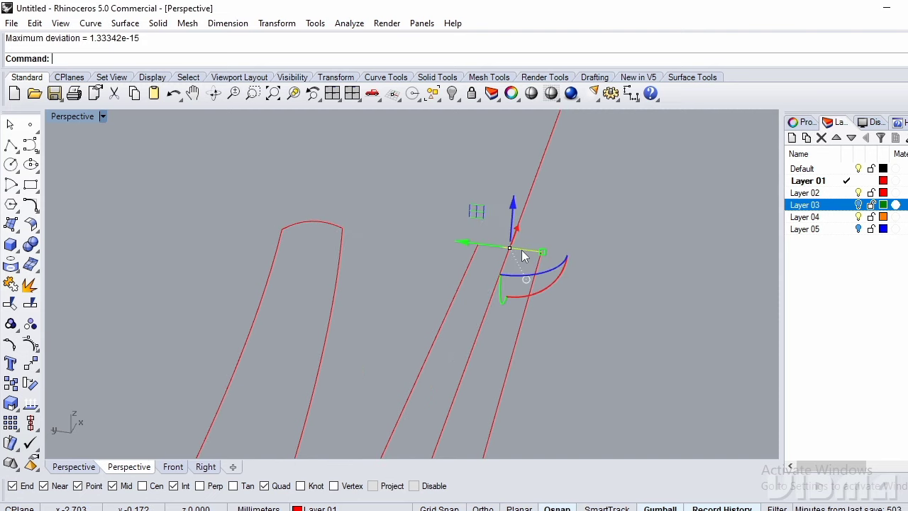
Show the straight band's end line control points and raise the two middle ones vertically into a shallow arch.
key(F10)
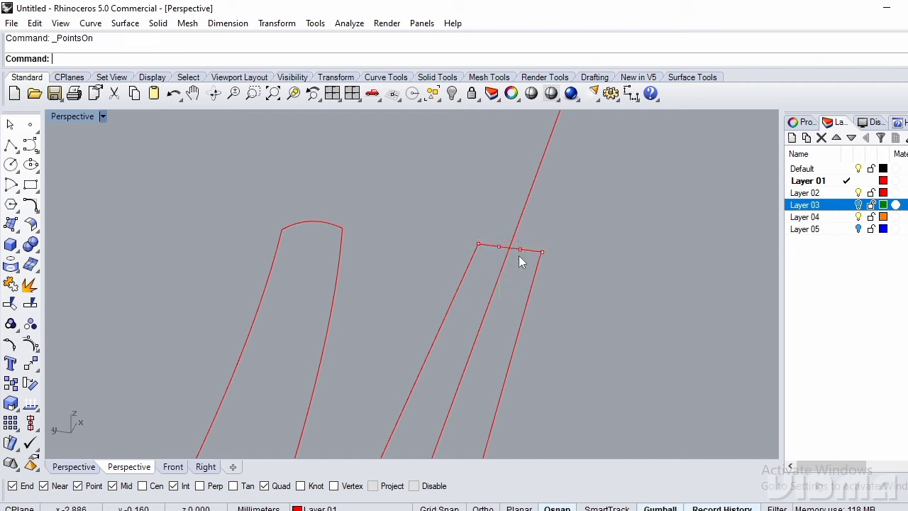
scroll(500, 252, up, 3)
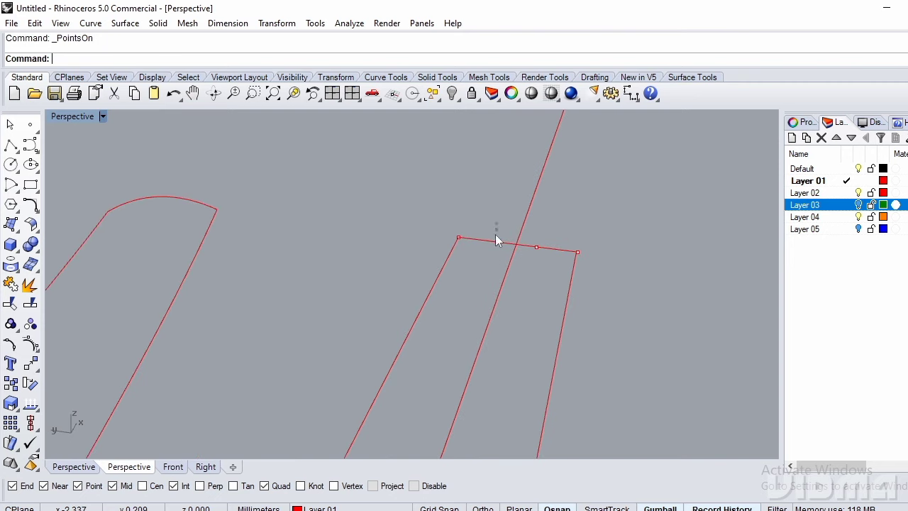
click(495, 239)
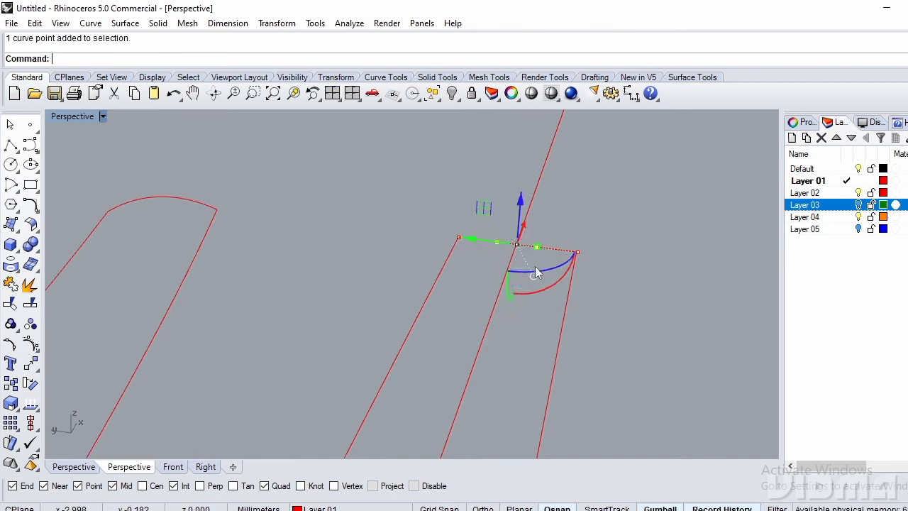
drag(521, 212, 516, 180)
key(Escape)
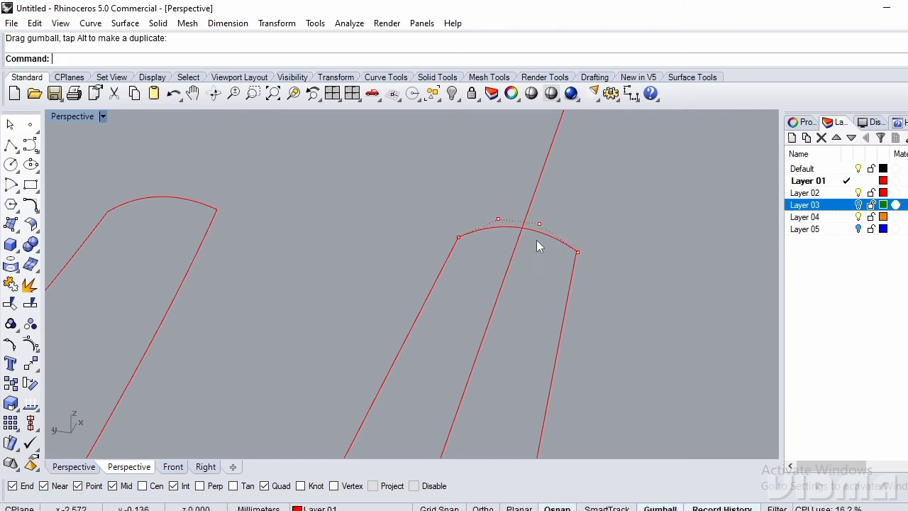
key(Escape)
Rebuild the arched end curve of the straight band.
click(509, 229)
scroll(519, 232, down, 5)
text(Reb)
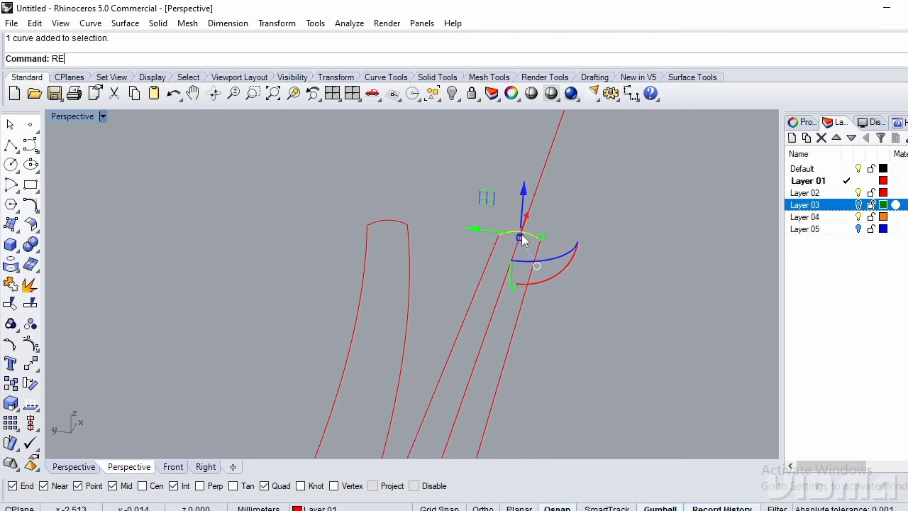
key(Return)
key(Return)
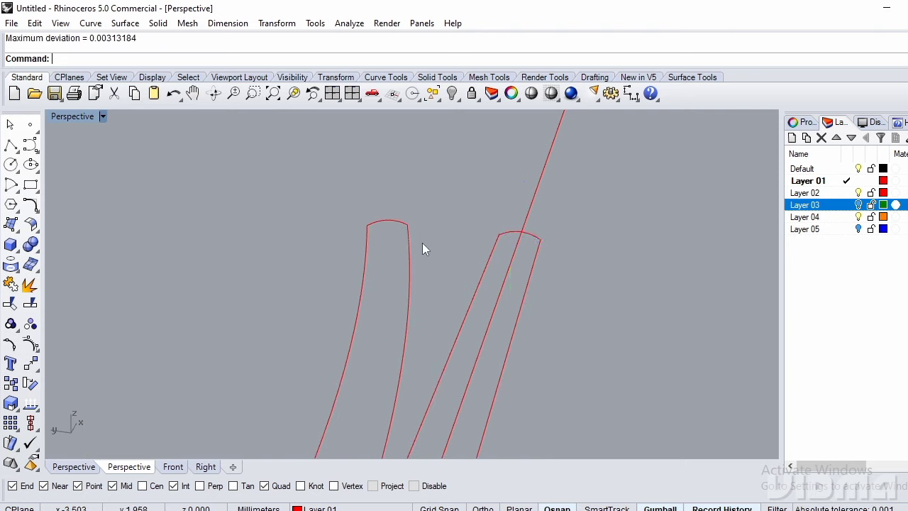
Sweep the curved band's arched end curve along its two arc rails with Sweep2, without simplifying the cross-section.
text(Sweep2)
key(Return)
click(353, 295)
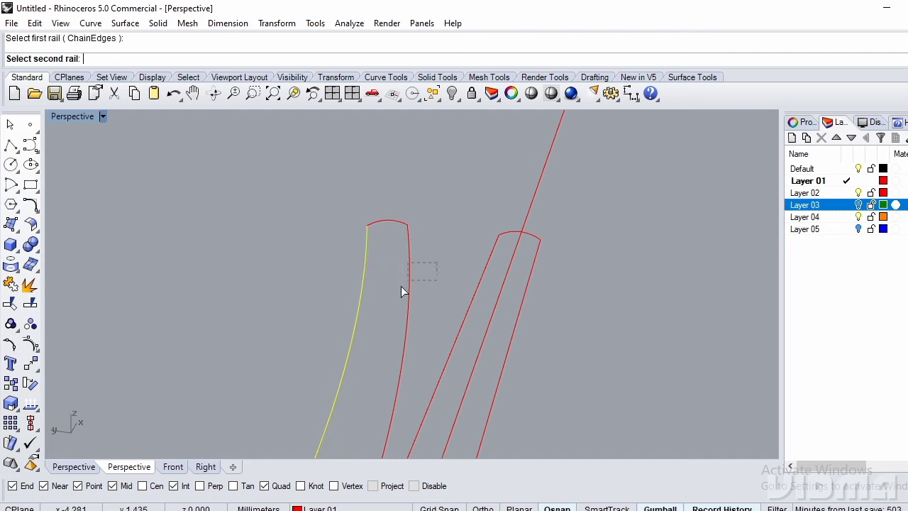
click(408, 277)
click(398, 232)
key(Return)
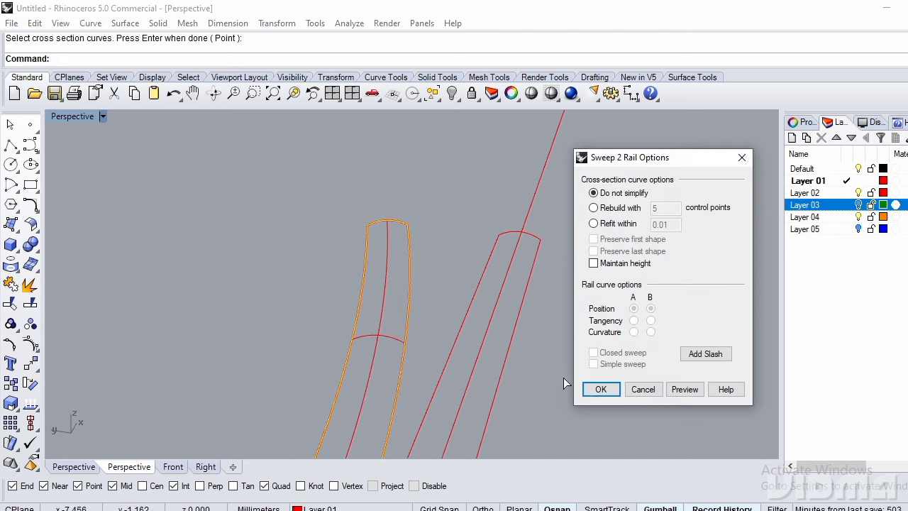
click(592, 391)
Sweep the straight band's arched end curve along its two parallel side lines with Sweep2.
key(Return)
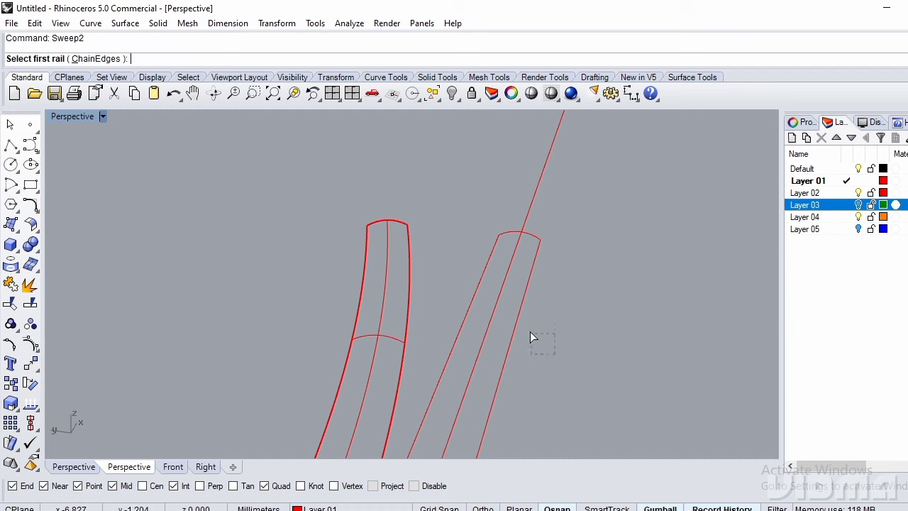
click(516, 320)
click(485, 268)
click(503, 241)
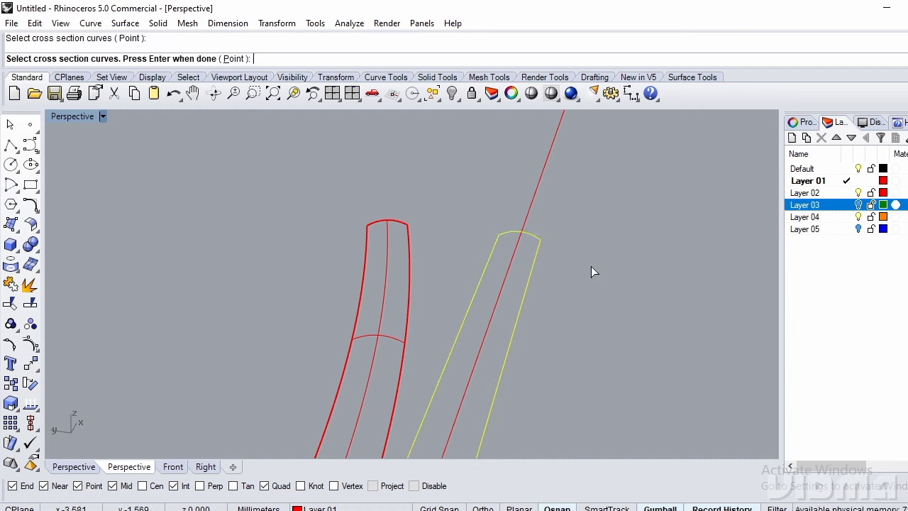
key(Return)
click(596, 389)
Select both swept band surfaces and extrude them 1.2 mm as solids, deleting the input surfaces.
scroll(447, 309, down, 11)
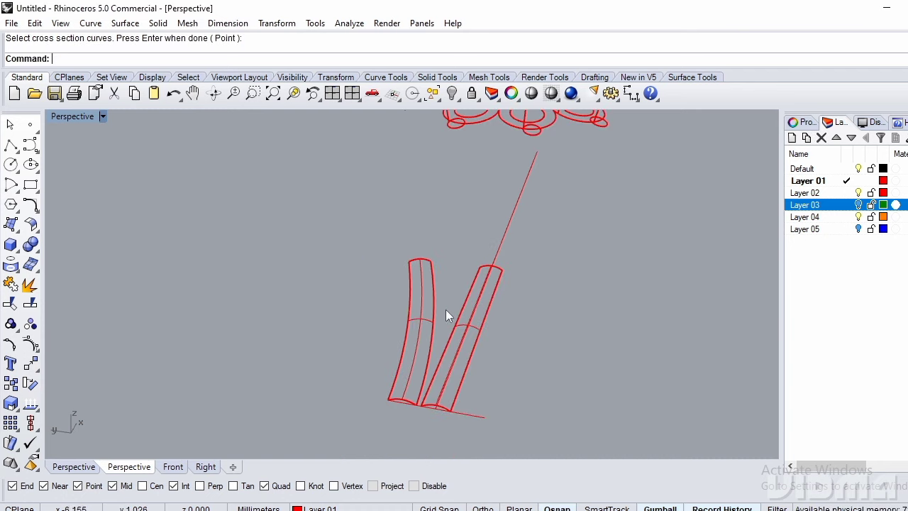
right_drag(512, 302, 392, 339)
scroll(390, 325, up, 6)
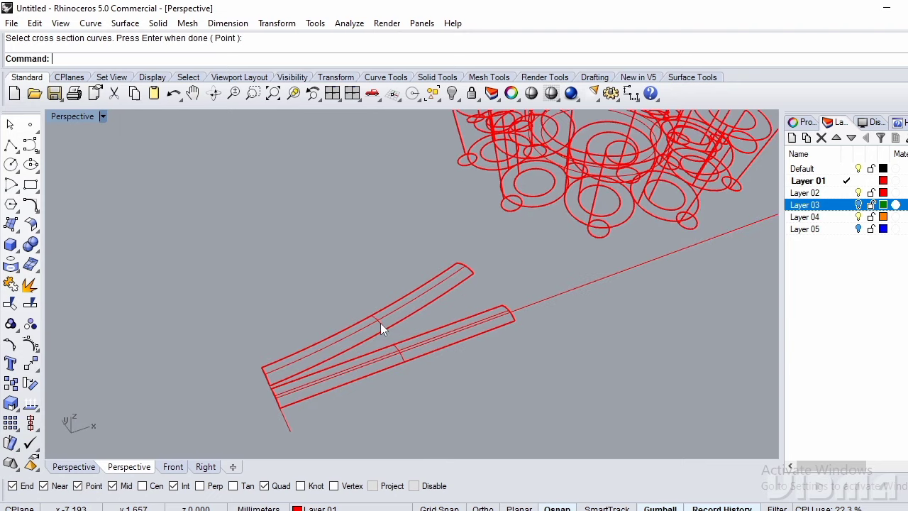
click(379, 322)
scroll(447, 356, up, 2)
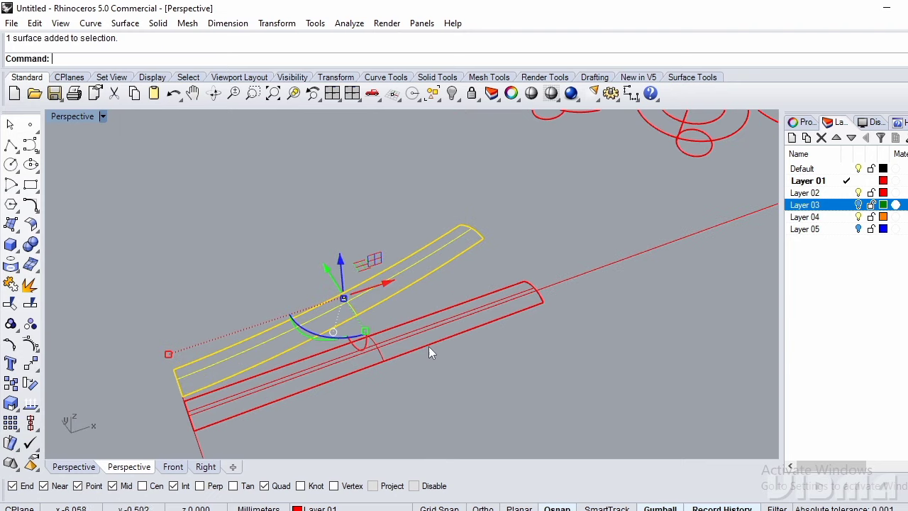
scroll(405, 328, up, 2)
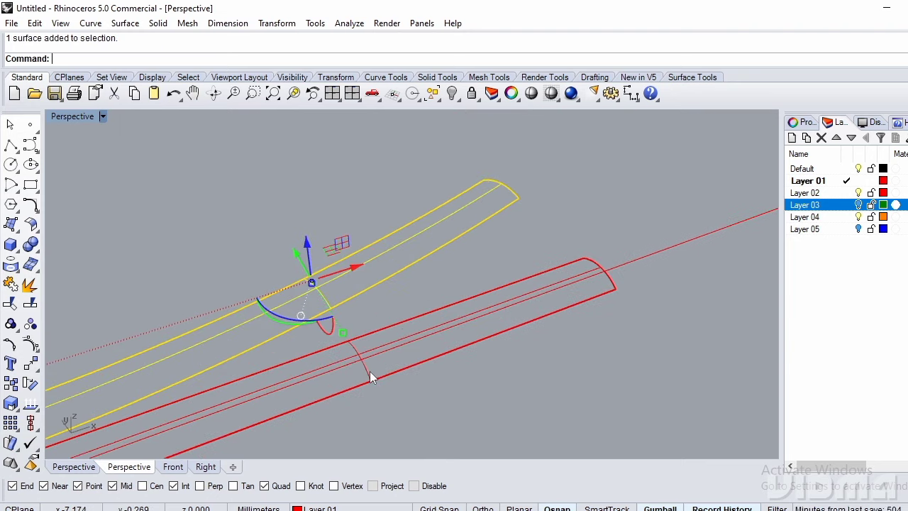
scroll(419, 371, down, 5)
right_drag(386, 362, 413, 368)
text(Sa)
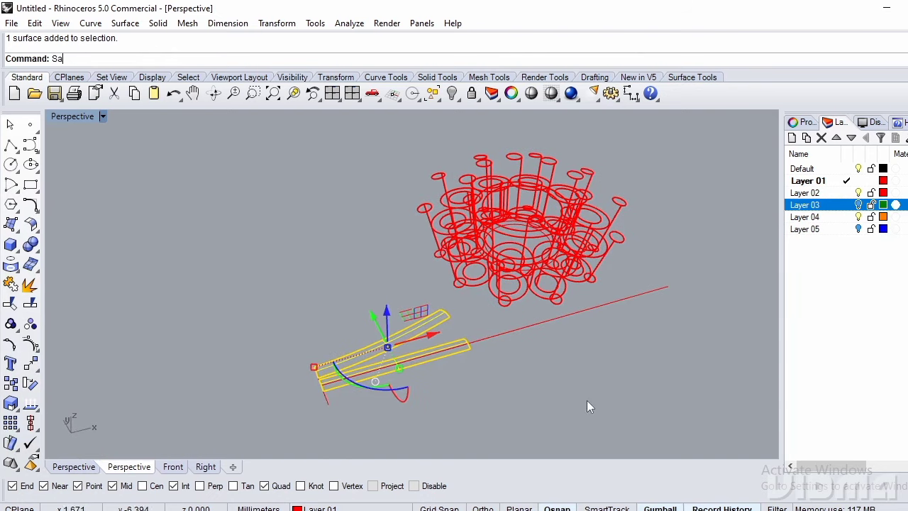
key(Return)
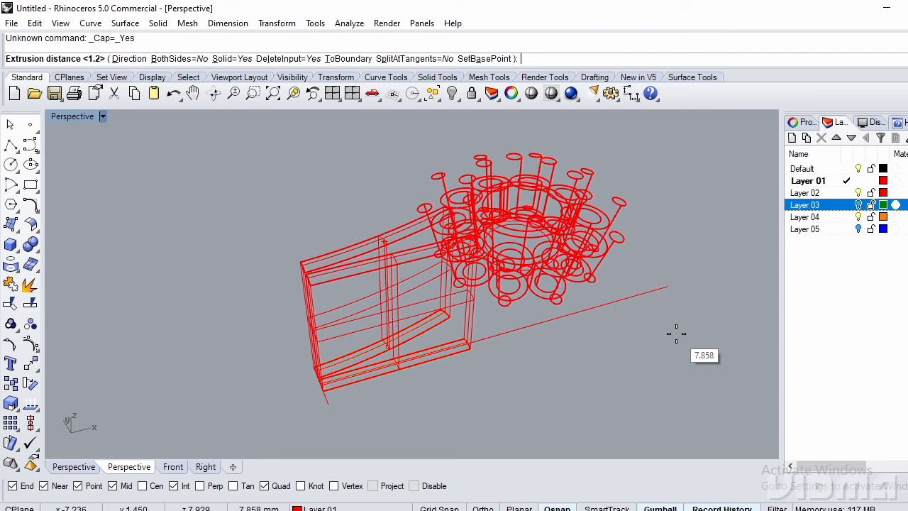
key(Return)
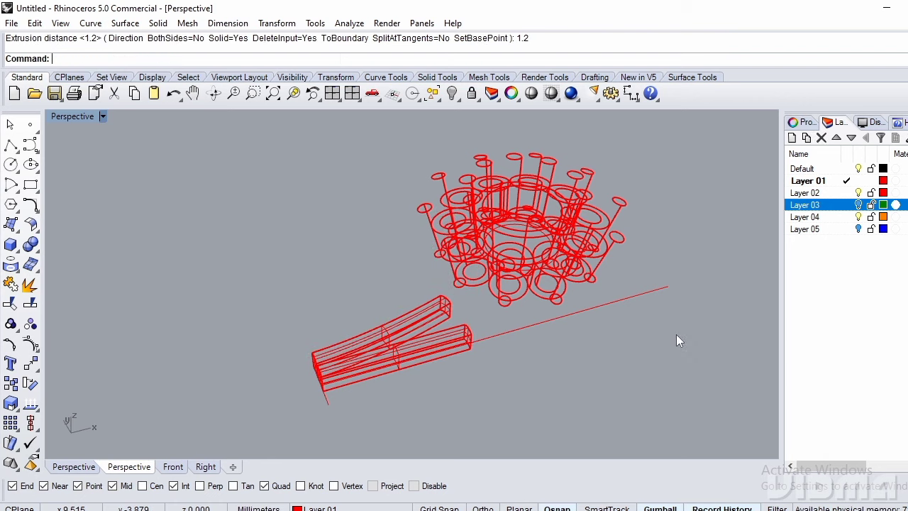
Switch the viewport to Shaded display and examine the two extruded band solids.
click(93, 117)
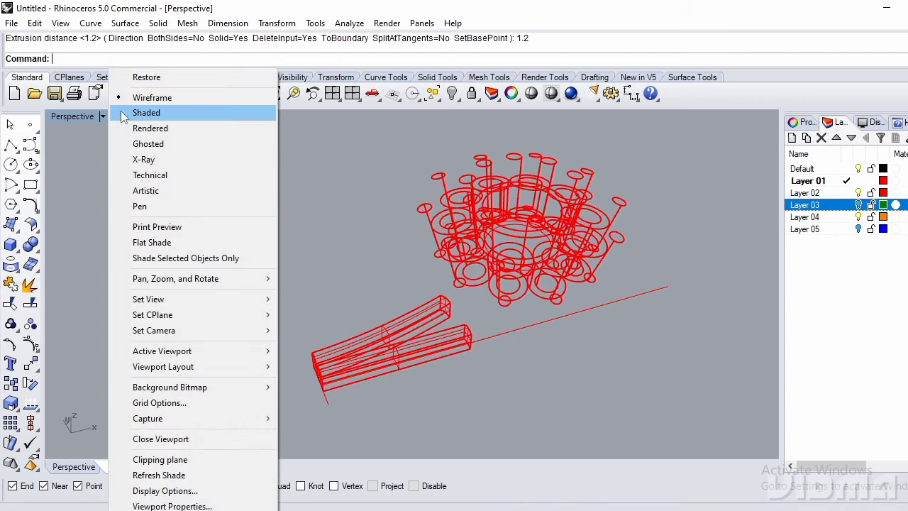
click(139, 111)
right_drag(428, 351, 330, 314)
scroll(347, 348, up, 3)
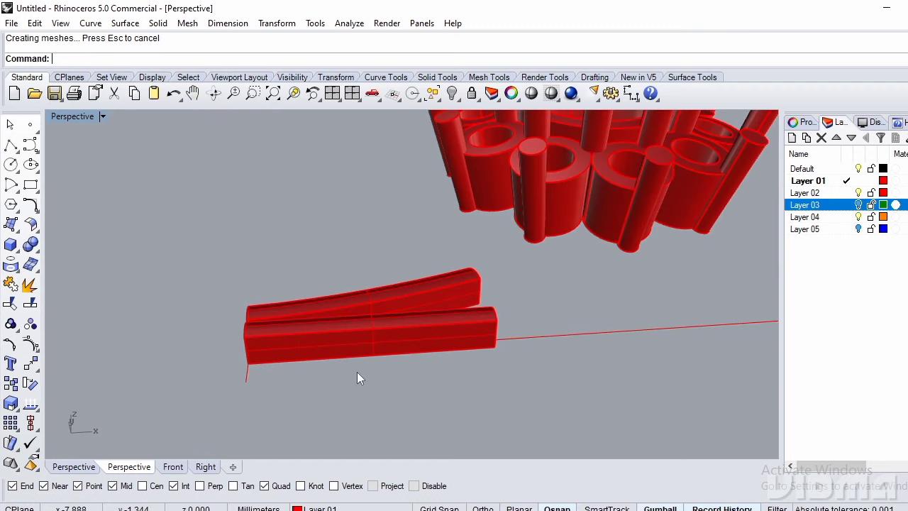
Undo the 1.2 mm extrusion and extrude both swept band surfaces 1.5 mm as solids, deleting the input surfaces.
key(ctrl+z)
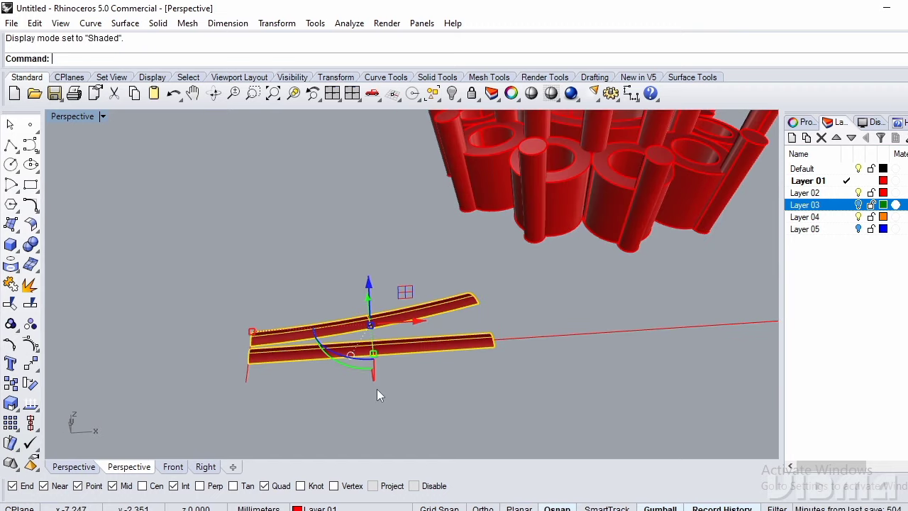
text(Sa)
key(Return)
text(1.5)
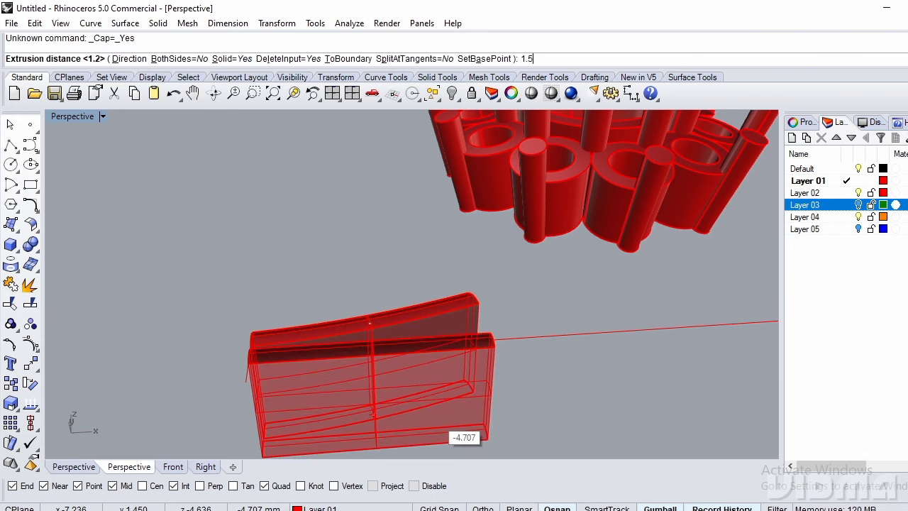
key(Return)
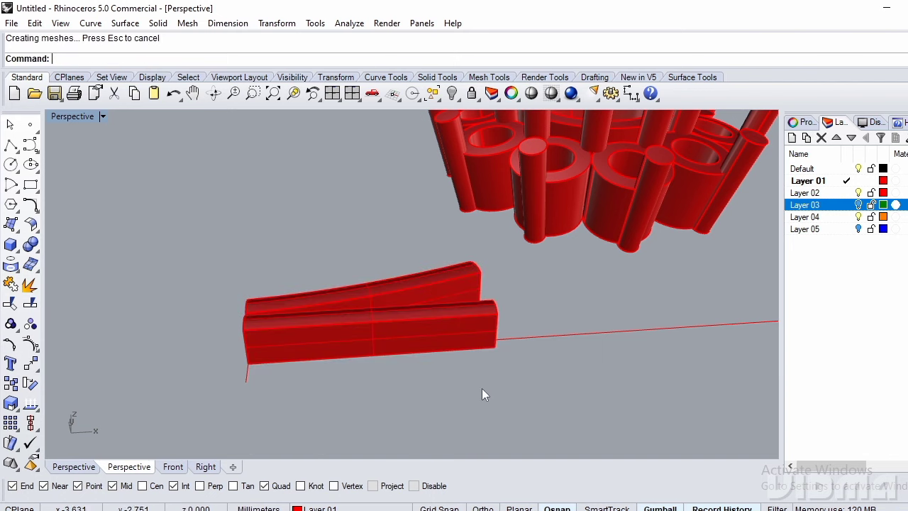
Explode both extruded band solids into separate surfaces and clear the selection.
right_drag(482, 388, 399, 324)
click(399, 324)
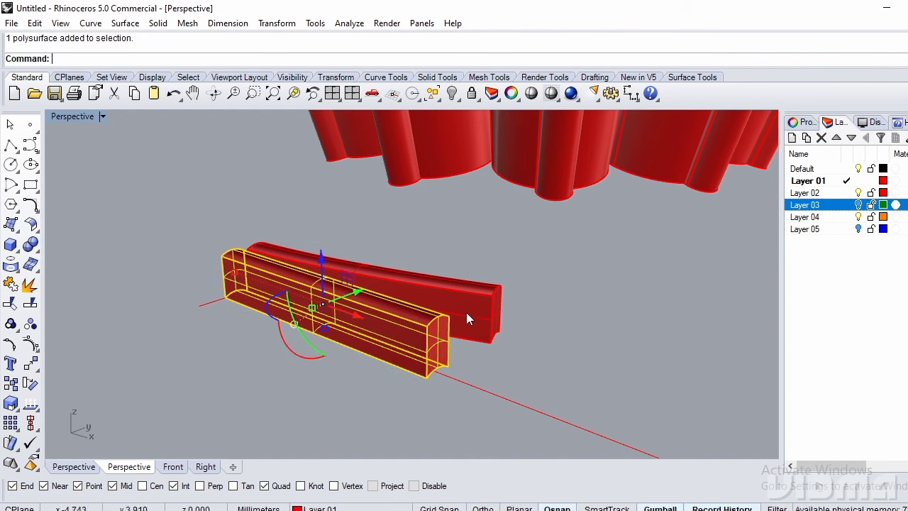
shift+click(468, 317)
key(Return)
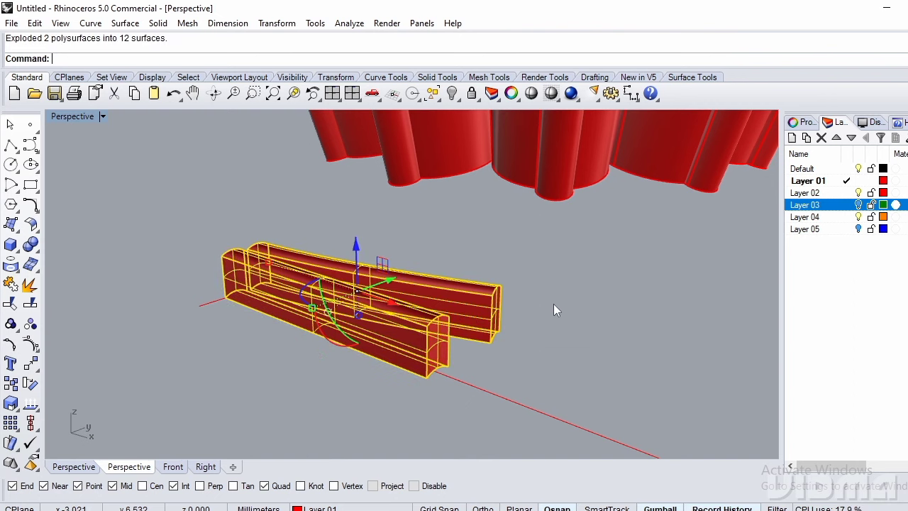
click(553, 304)
Select the arched underside surface of the straight band.
right_drag(408, 345, 381, 237)
scroll(383, 254, up, 7)
click(417, 236)
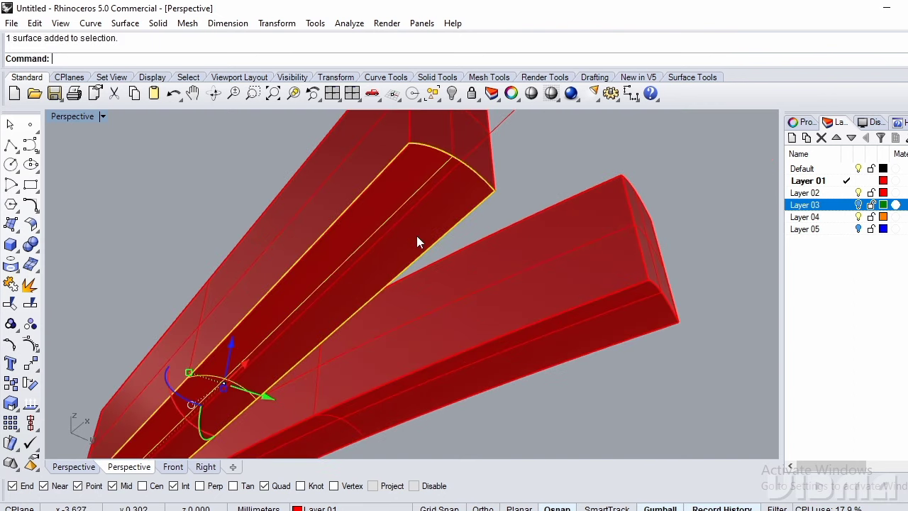
Delete the curved bottom faces of the two red bars.
key(Delete)
right_drag(482, 300, 469, 343)
click(502, 320)
key(Delete)
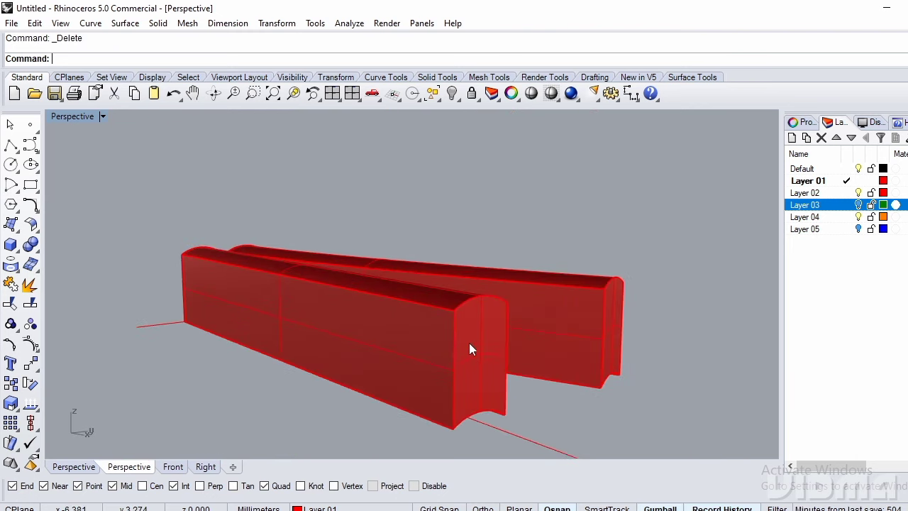
Delete the near end faces of both the straight bar and the curved bar.
ctrl+shift+click(466, 344)
key(Delete)
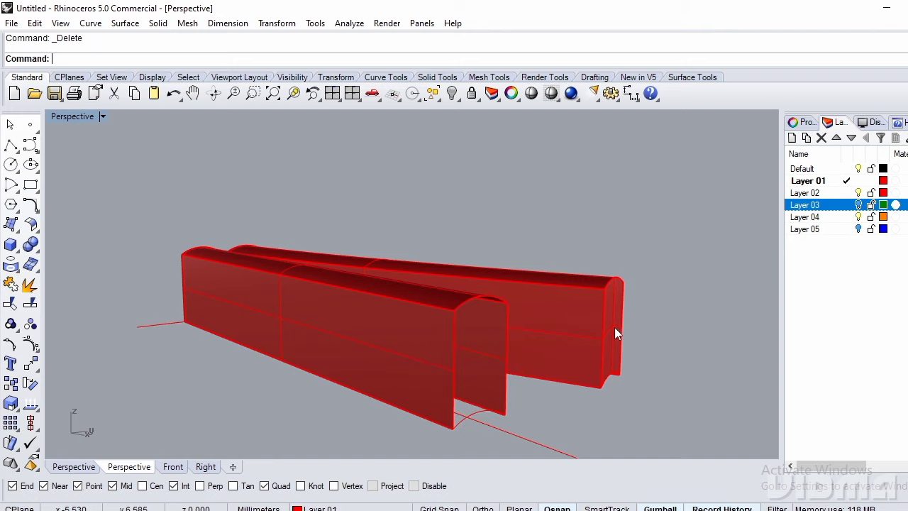
ctrl+shift+click(614, 331)
key(Delete)
Delete the end faces at the opposite end of both bars so that each is open at both ends.
right_drag(364, 333, 480, 334)
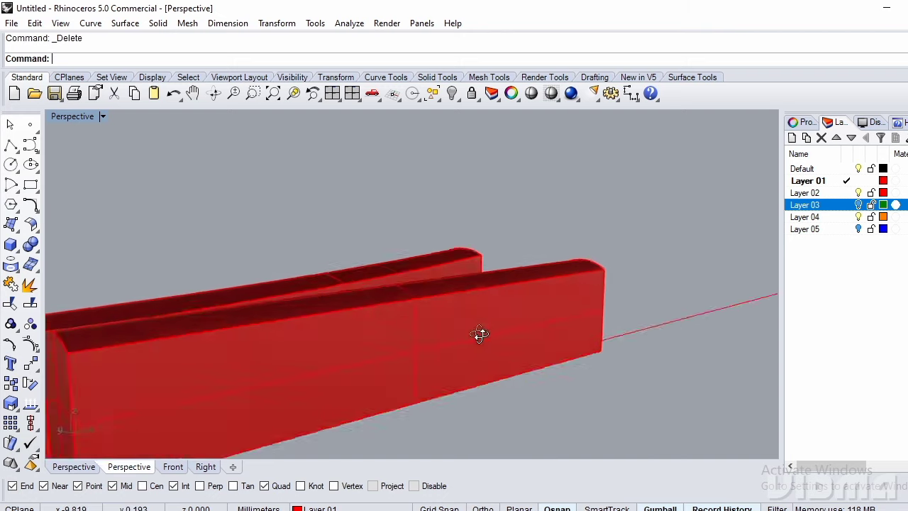
scroll(481, 334, down, 5)
right_drag(430, 322, 391, 385)
ctrl+shift+click(392, 384)
key(Delete)
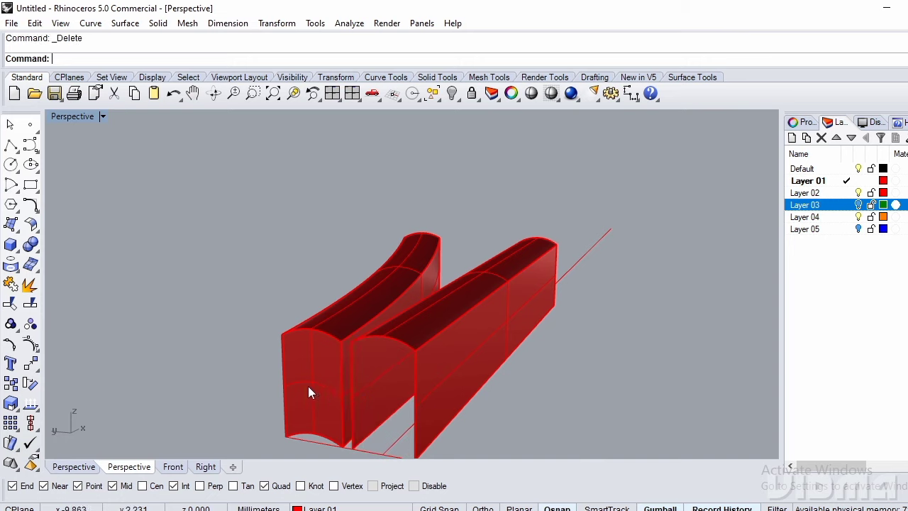
ctrl+shift+click(308, 386)
key(Delete)
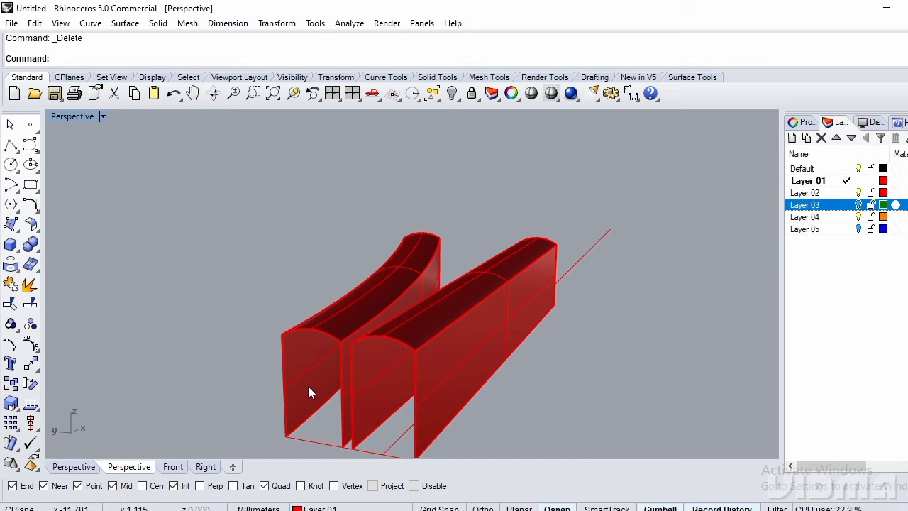
Loft a flat bottom surface between the straight bar's two lower side edges, using straight sections without simplifying.
text(ft)
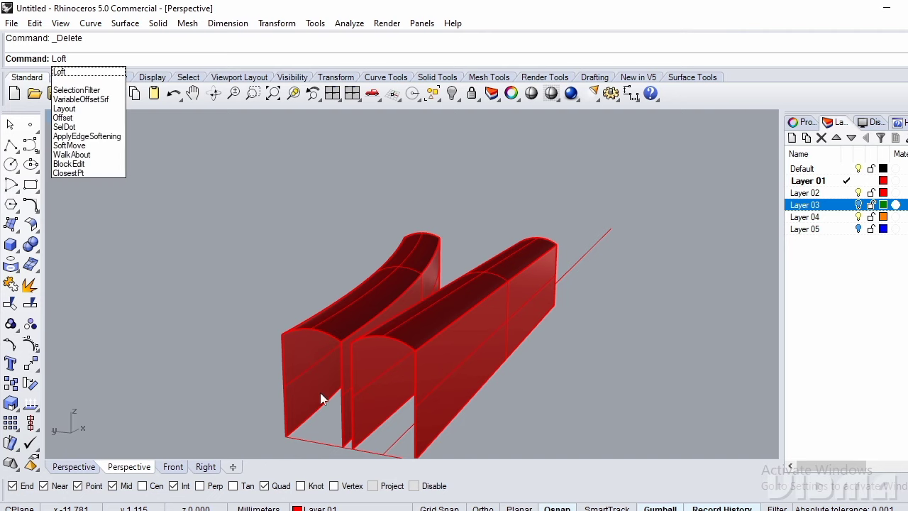
key(Return)
click(386, 427)
click(437, 475)
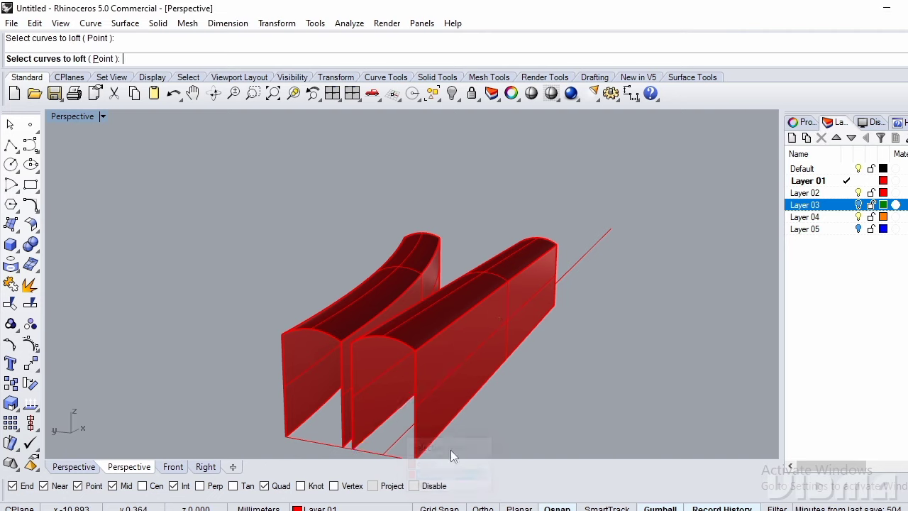
click(444, 431)
click(482, 468)
key(Return)
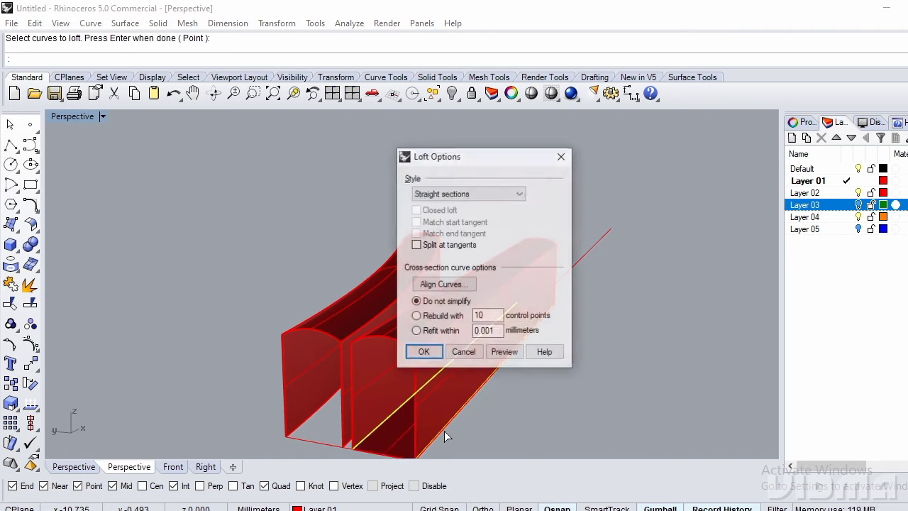
click(422, 355)
Loft a bottom surface between the two lower side edges of the curved bar.
scroll(357, 418, up, 10)
key(Return)
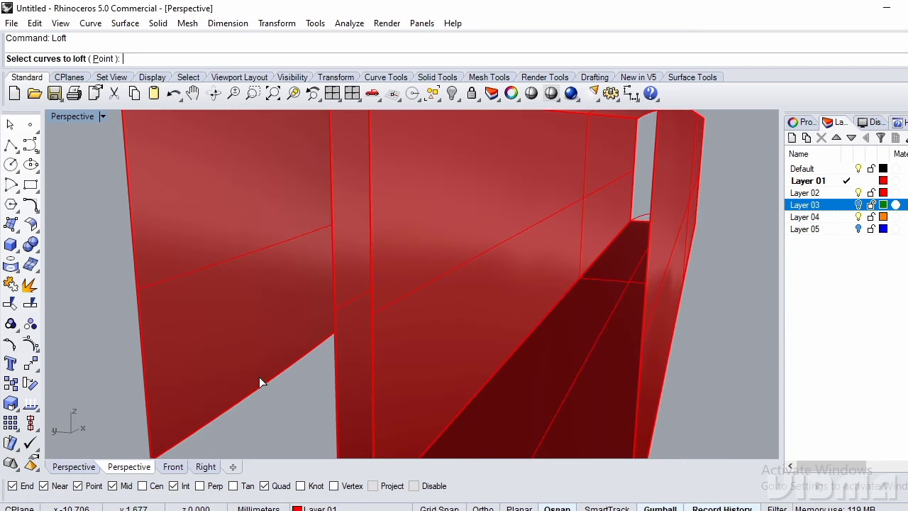
click(271, 376)
click(333, 426)
scroll(375, 358, down, 8)
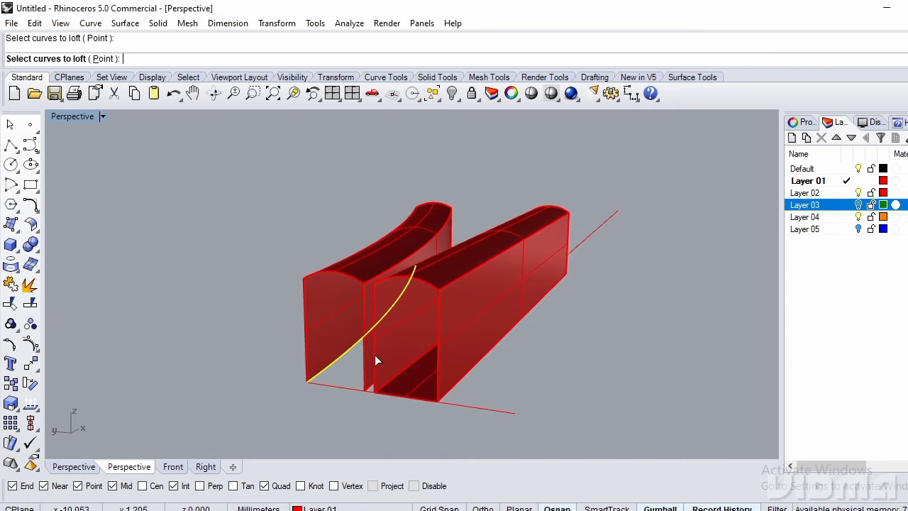
right_drag(375, 358, 364, 361)
scroll(506, 374, up, 3)
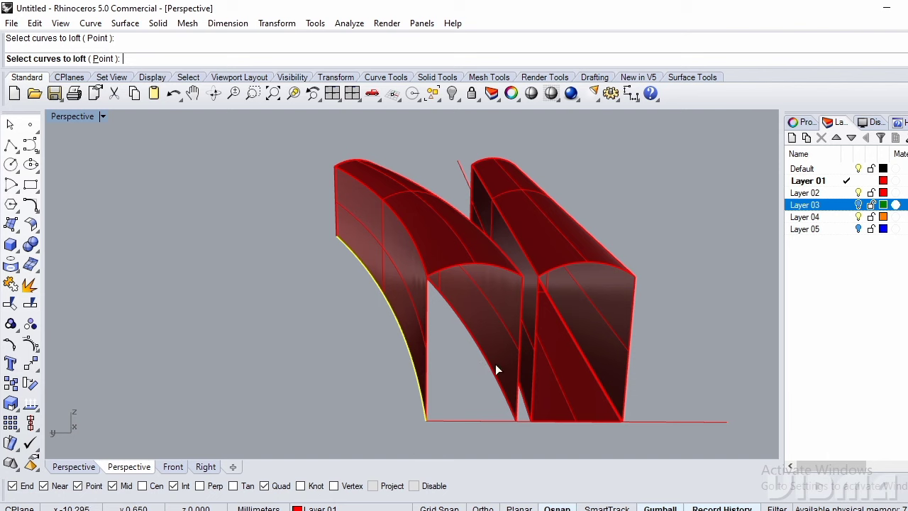
click(495, 364)
click(539, 407)
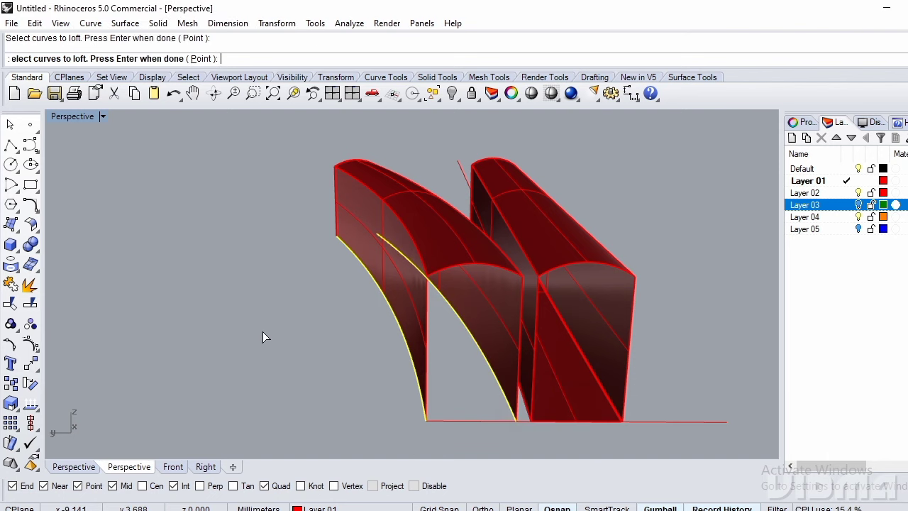
key(Return)
click(415, 352)
Join the surfaces of the two bars into polysurfaces.
scroll(414, 353, down, 3)
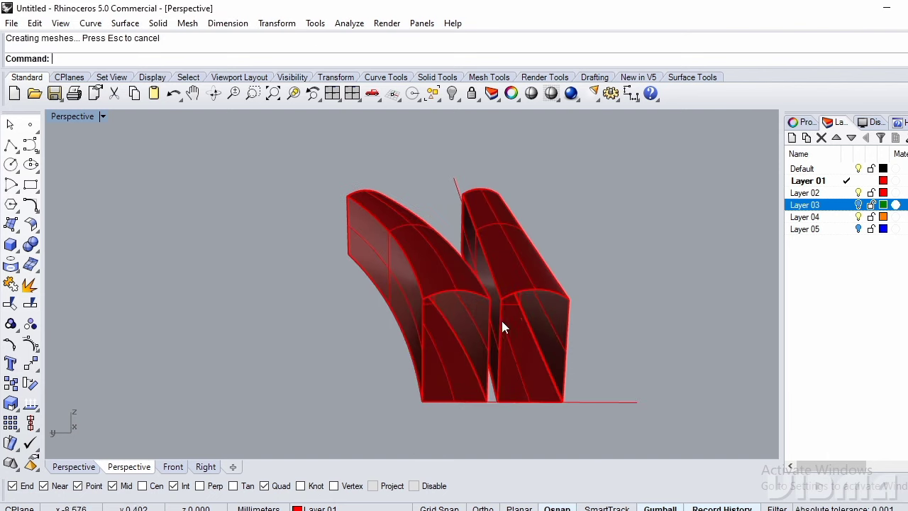
drag(165, 440, 166, 440)
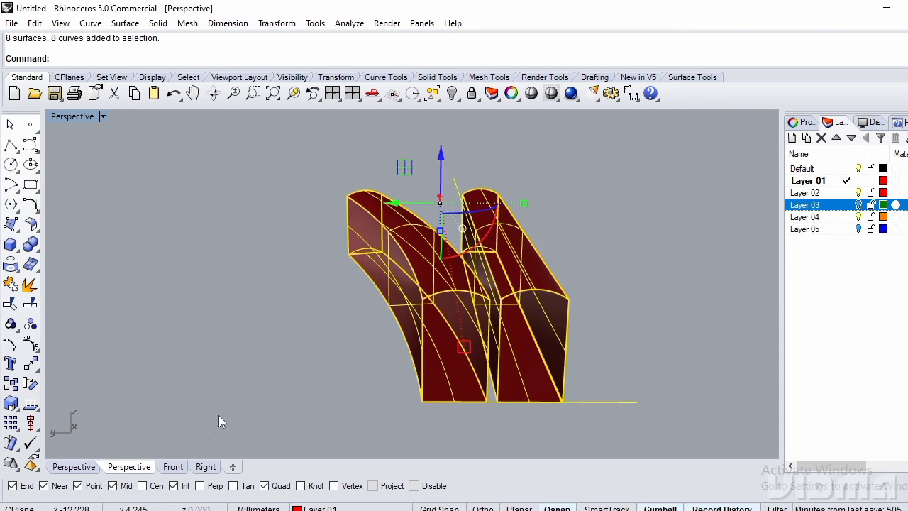
key(ctrl+j)
Cap the open ends of the curved bar and try to cap the straight bar as well.
click(395, 306)
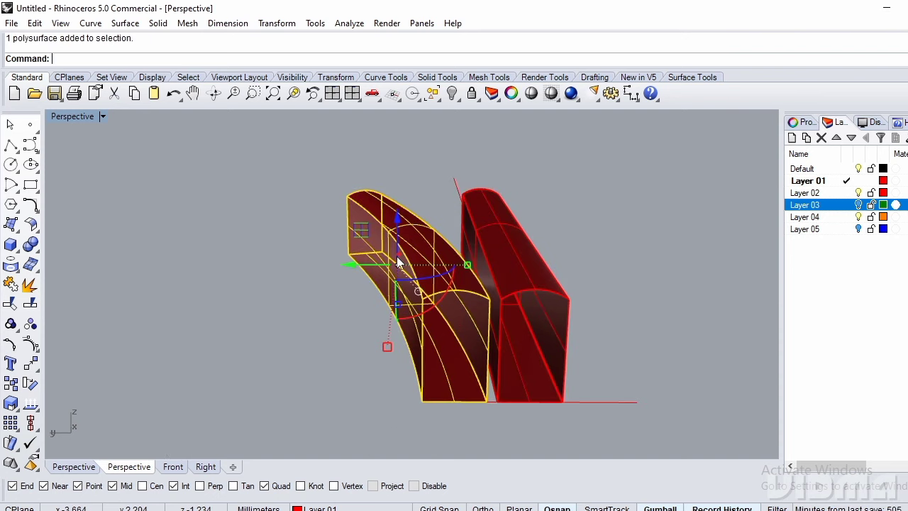
text(Cap)
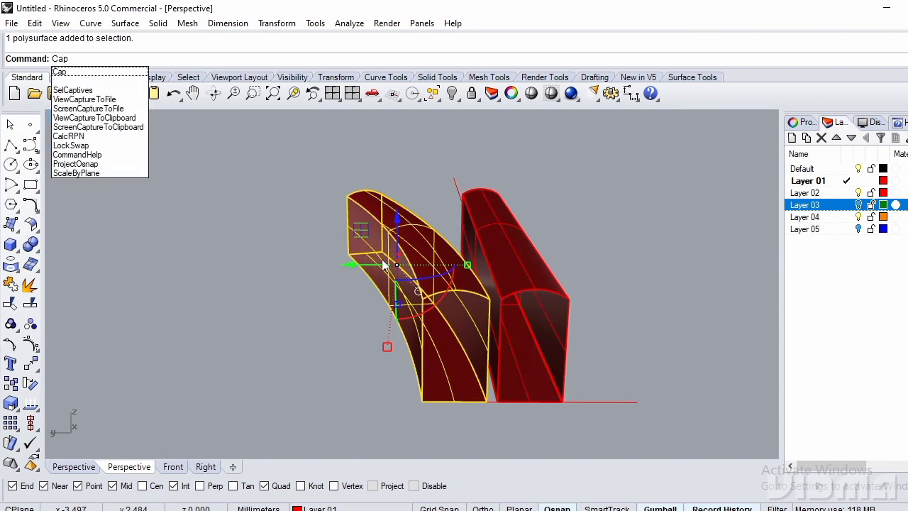
key(Return)
click(474, 264)
key(Return)
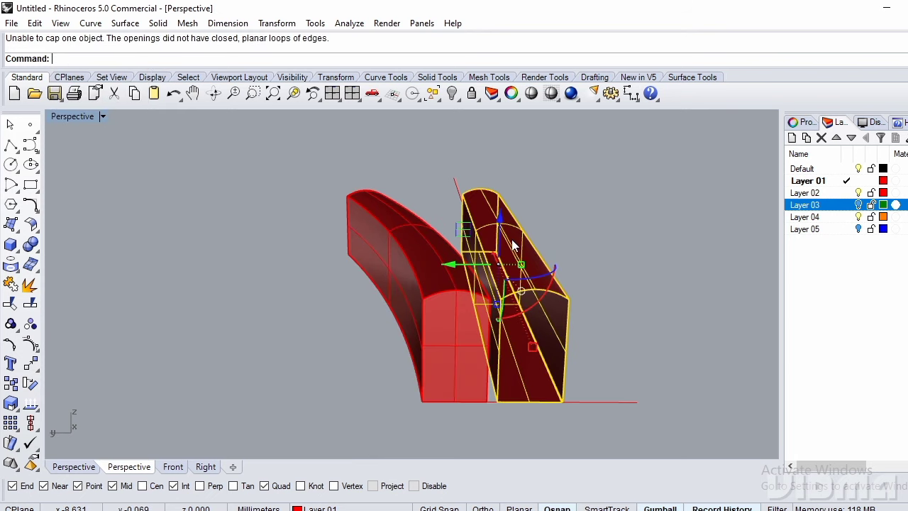
click(586, 270)
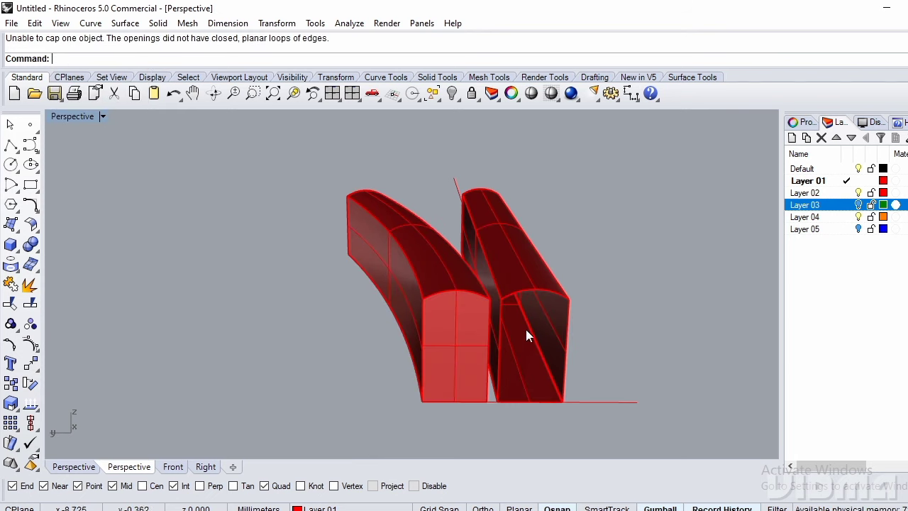
Close one end of the straight bar with a Sweep2 surface, using its vertical edges as rails and its bottom and arched edges as sections.
text(Sweep2)
key(Return)
click(500, 316)
click(566, 316)
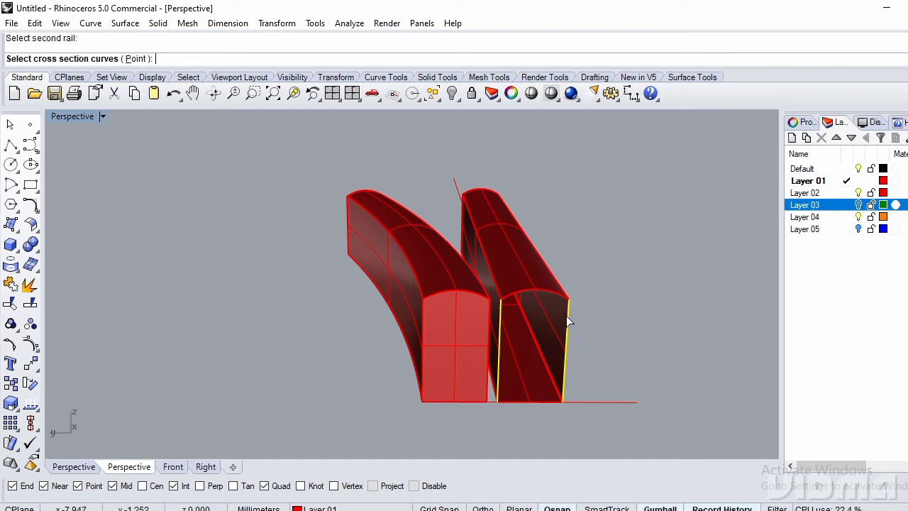
click(523, 401)
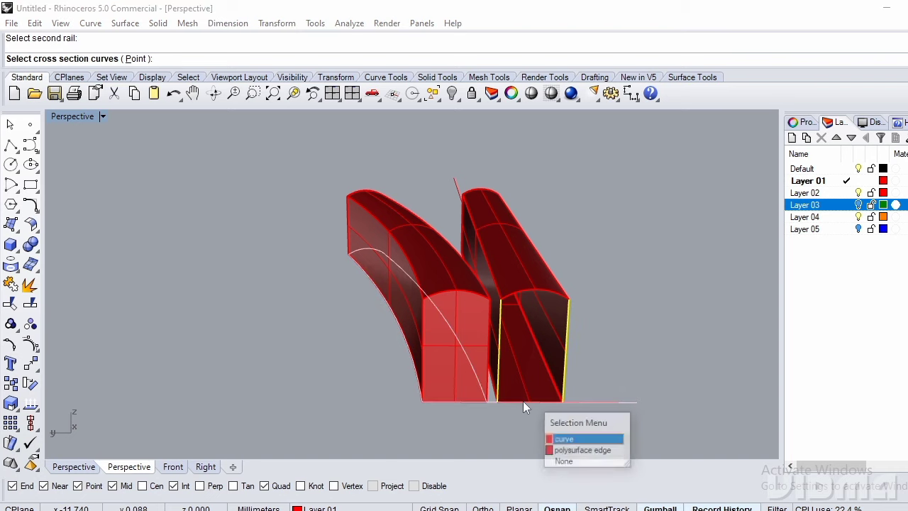
click(571, 449)
click(524, 289)
key(Return)
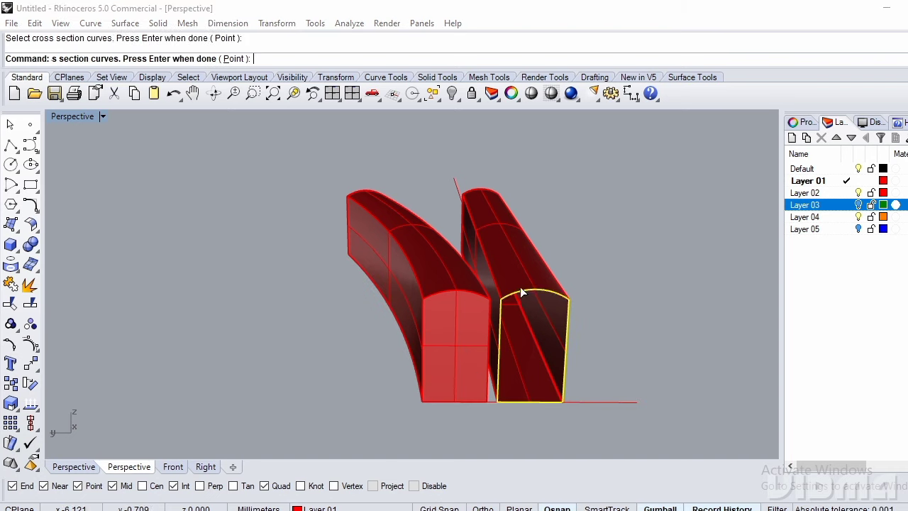
click(601, 389)
Close the straight bar's other open end with a two-rail sweep between its vertical edges, without simplifying and with position continuity.
right_drag(600, 320, 454, 317)
scroll(425, 361, up, 6)
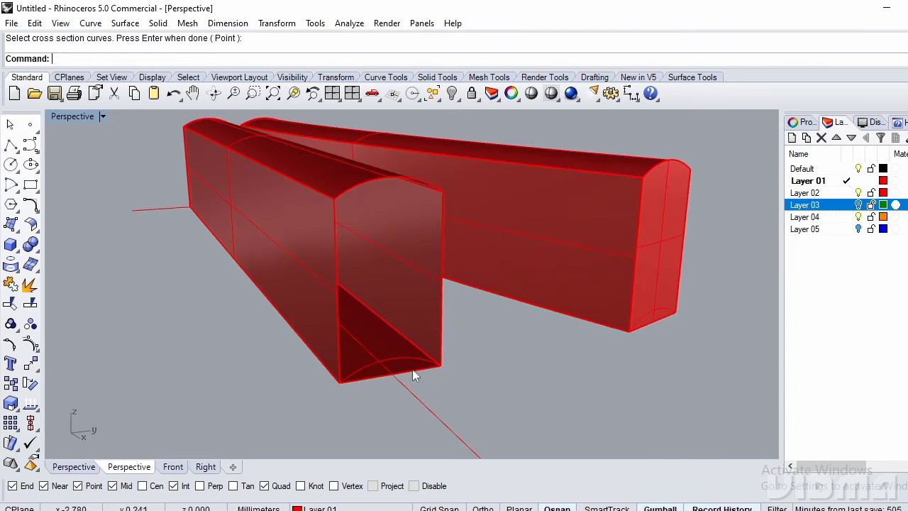
right_click(400, 373)
click(340, 291)
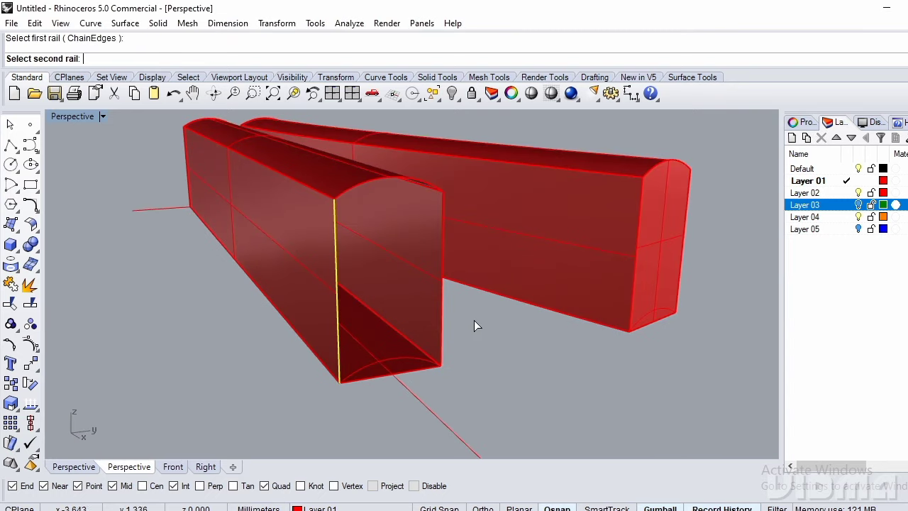
click(442, 310)
click(430, 367)
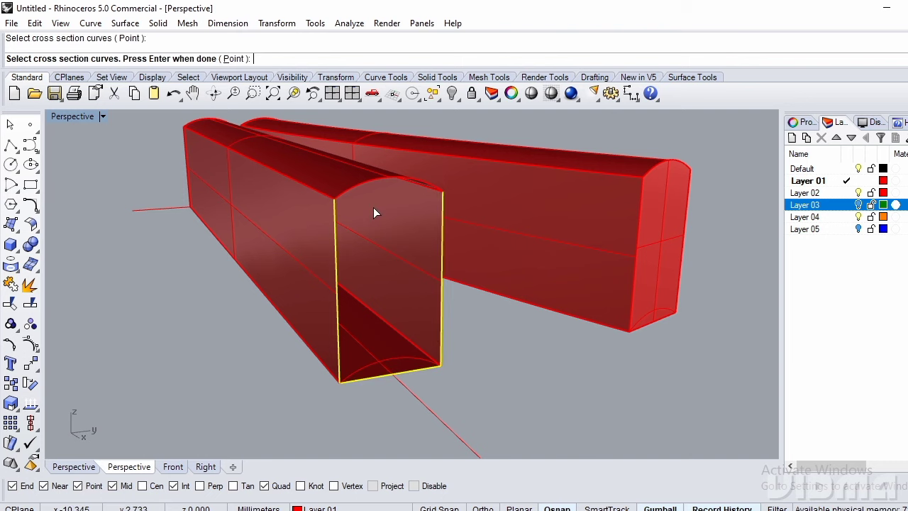
click(345, 195)
right_click(345, 194)
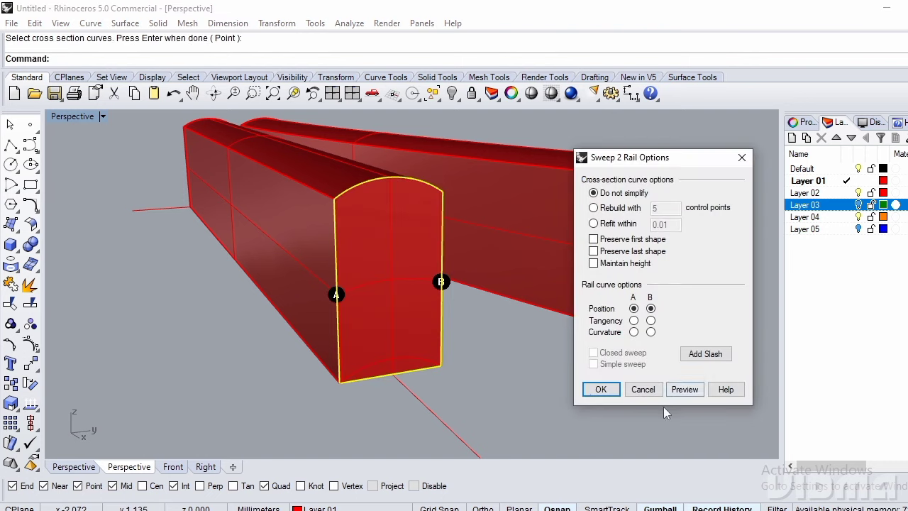
click(601, 390)
Select everything and join the new end surfaces to the straight bar.
right_drag(560, 383, 508, 331)
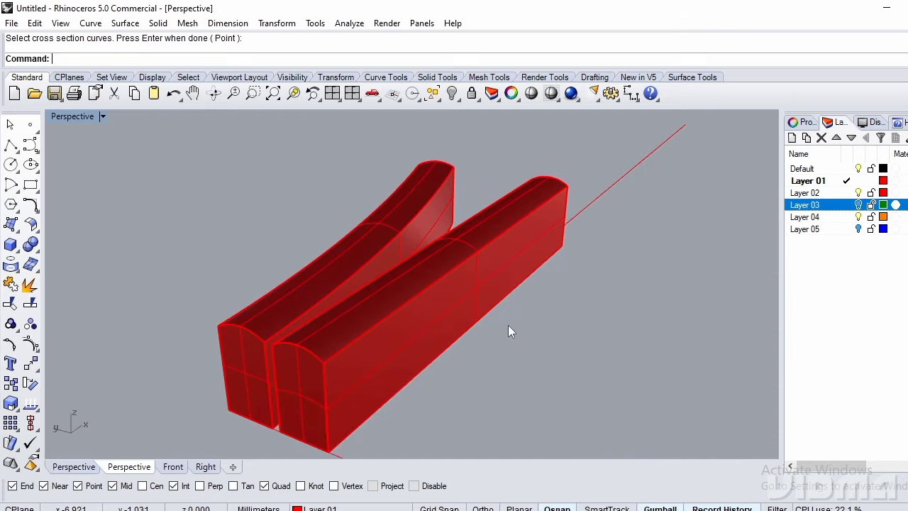
key(ctrl+a)
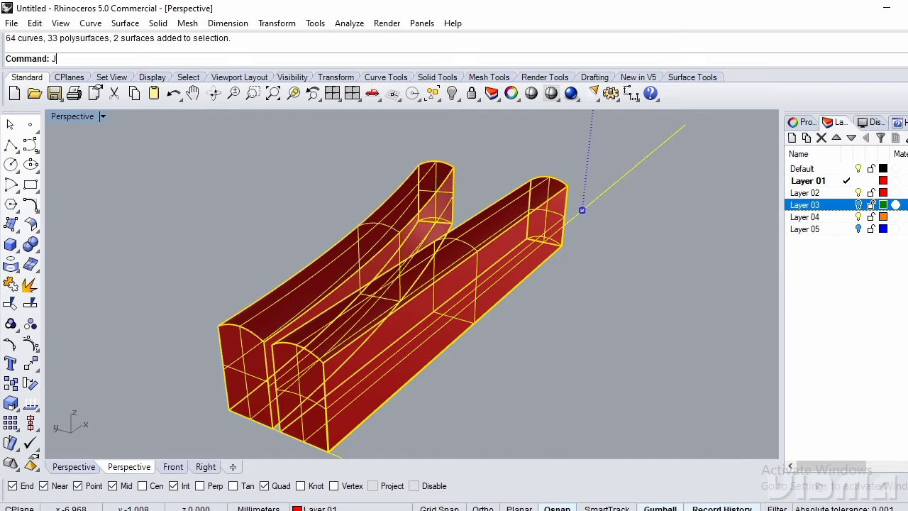
text(J)
key(Return)
Mirror a copy of the curved bar in the top view across the horizontal axis through the origin (0).
click(385, 234)
scroll(427, 285, down, 3)
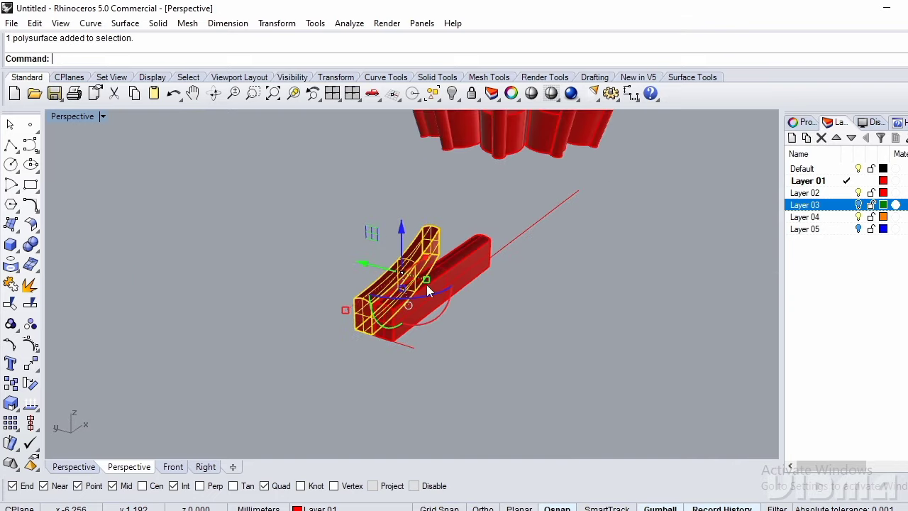
key(ctrl+F1)
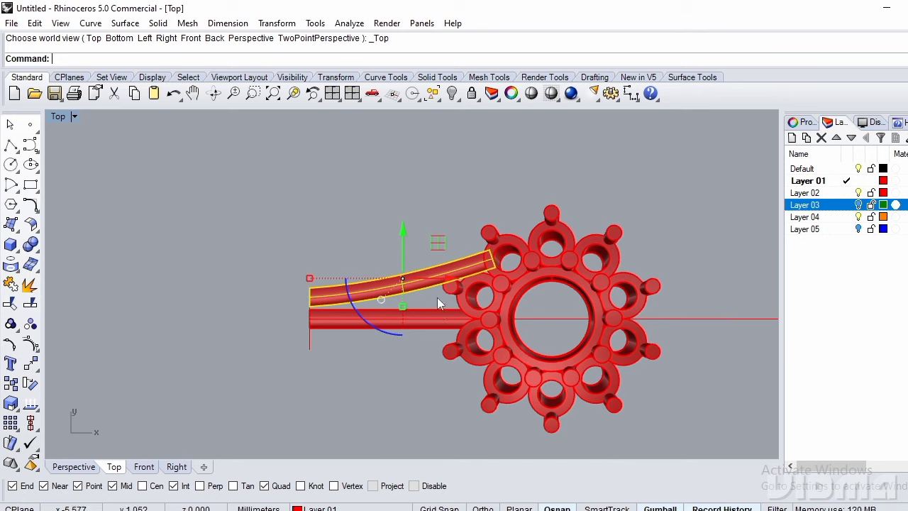
text(Mi)
key(Return)
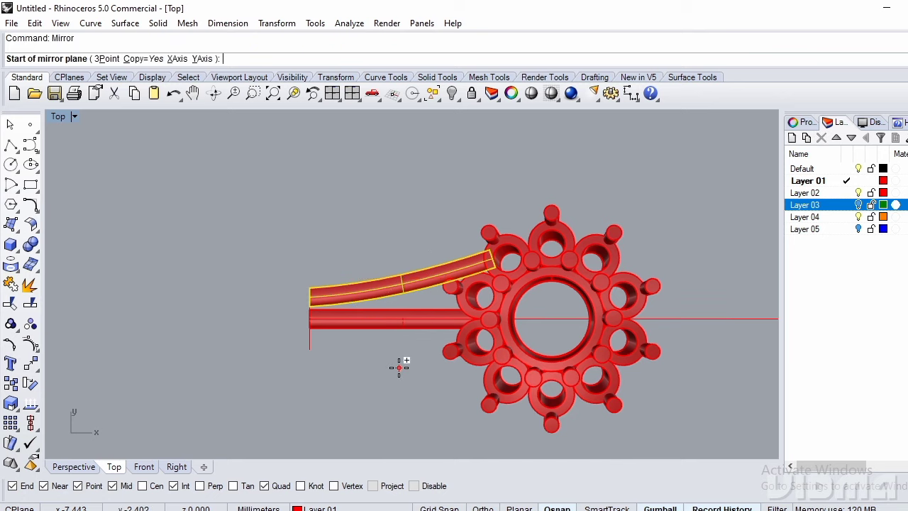
text(0)
key(Return)
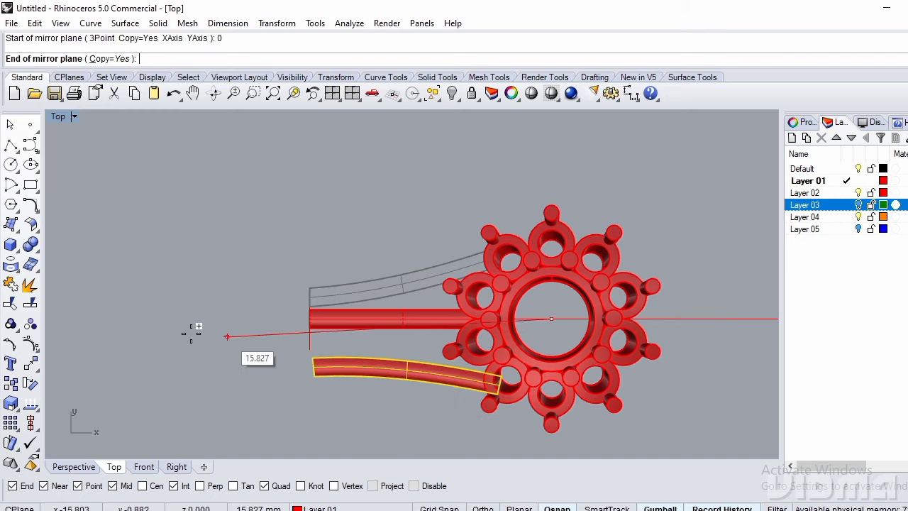
click(178, 324)
key(Escape)
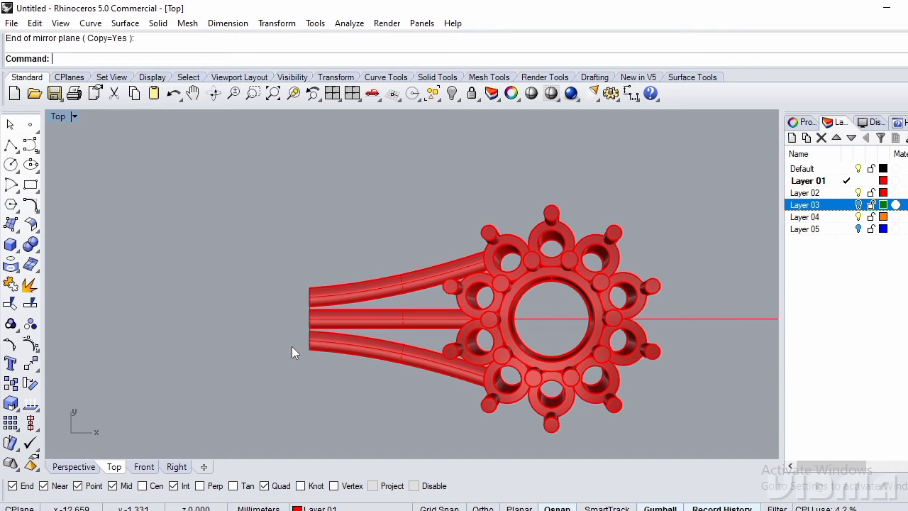
Select the straight bar and both curved bars, show the hidden ring arc, and group the three bars.
text(4)
key(Return)
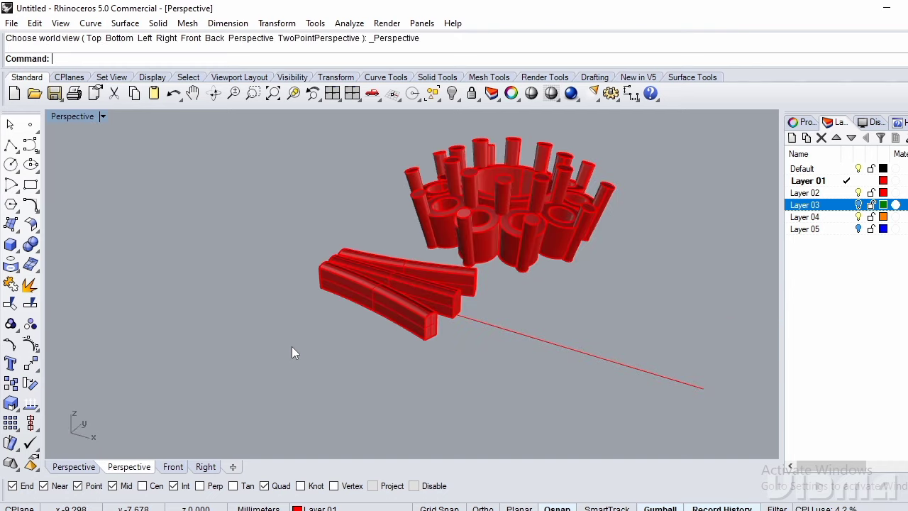
scroll(403, 304, up, 4)
click(403, 303)
shift+click(482, 299)
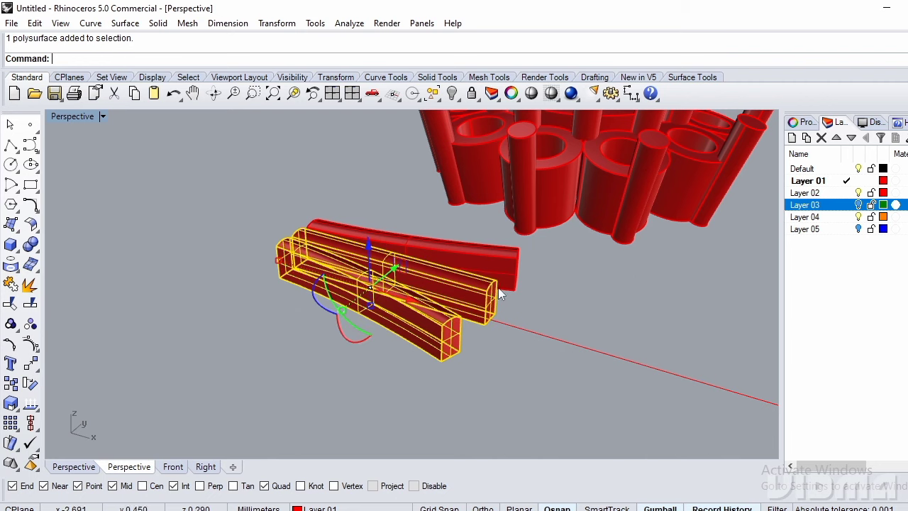
shift+click(498, 286)
scroll(469, 325, down, 6)
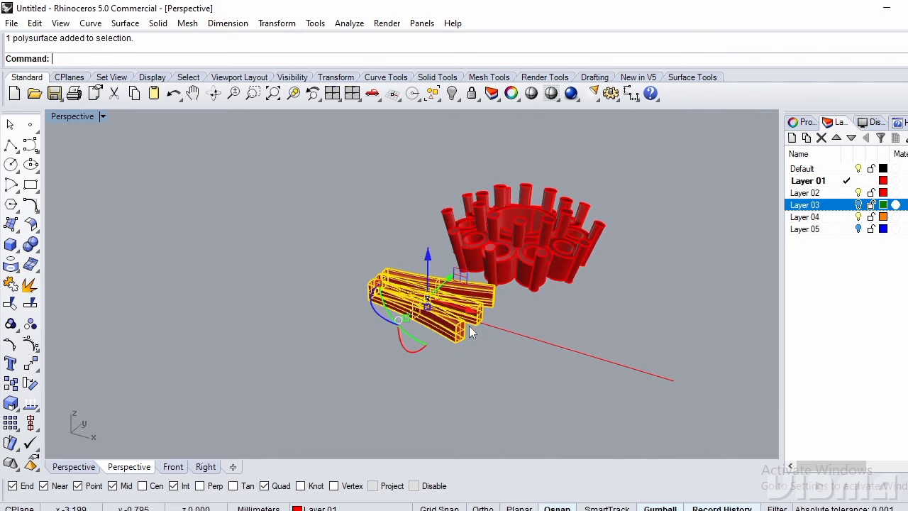
right_click(451, 93)
right_drag(333, 301, 376, 276)
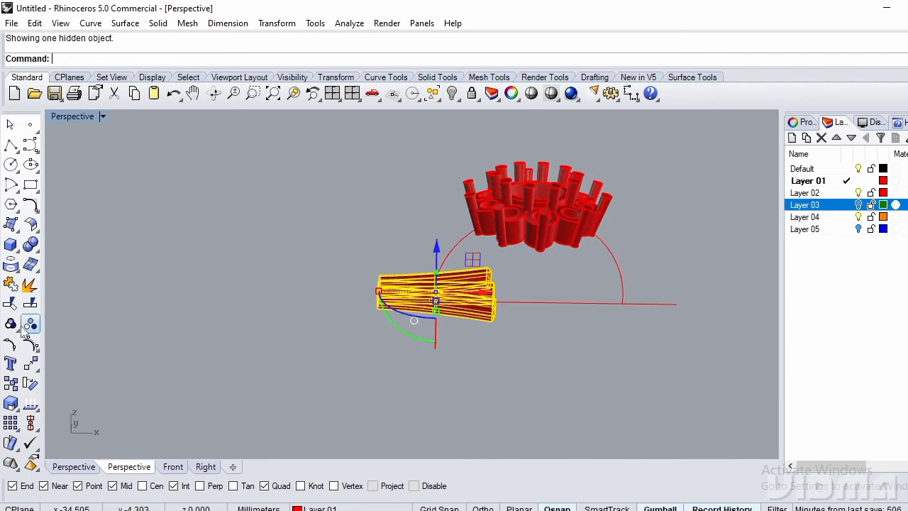
click(11, 324)
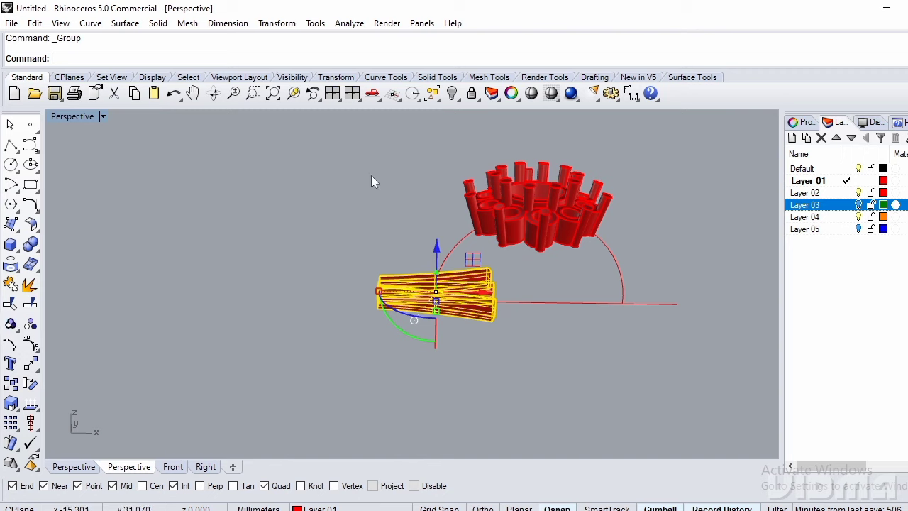
Flow a copy of the grouped bars from the straight base line onto the ring arc, with Rigid=No and Stretch=No.
click(277, 23)
click(335, 321)
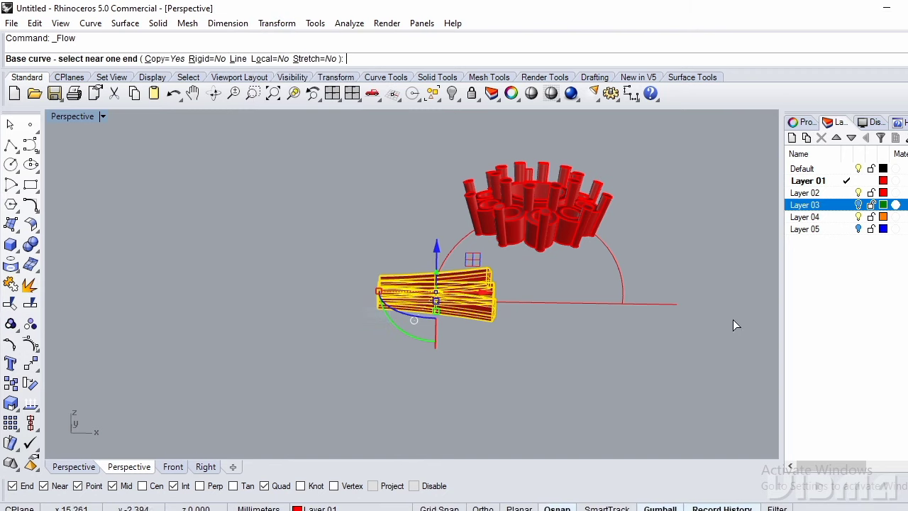
click(678, 305)
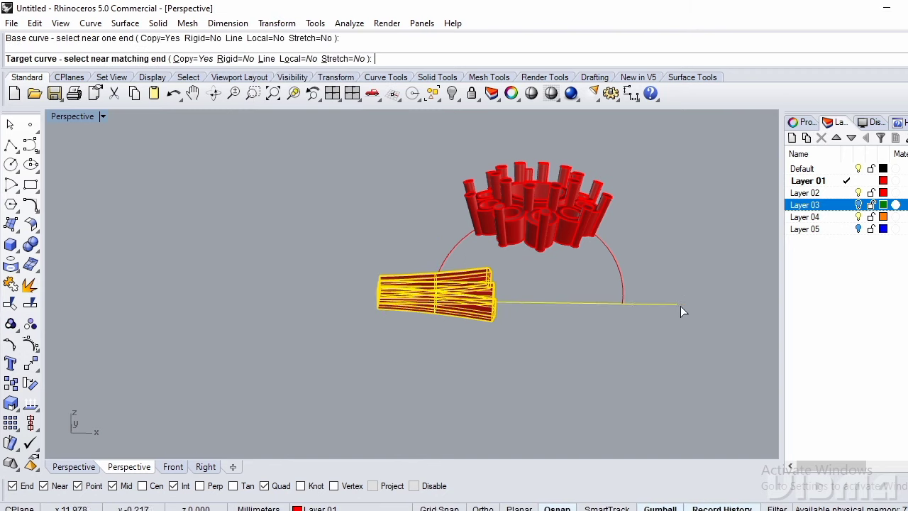
click(622, 307)
scroll(592, 302, up, 2)
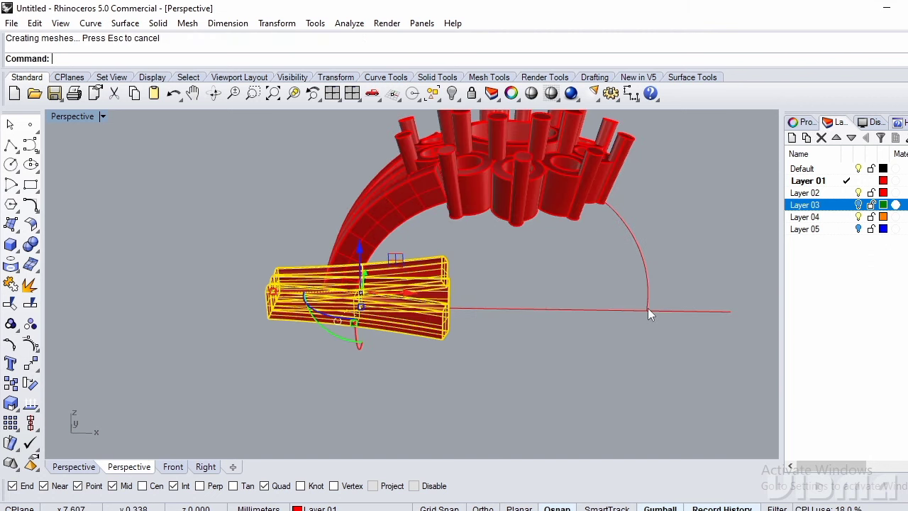
Add the straight base line to the selected flat bars and change their object layer to Layer 04.
drag(449, 335, 446, 337)
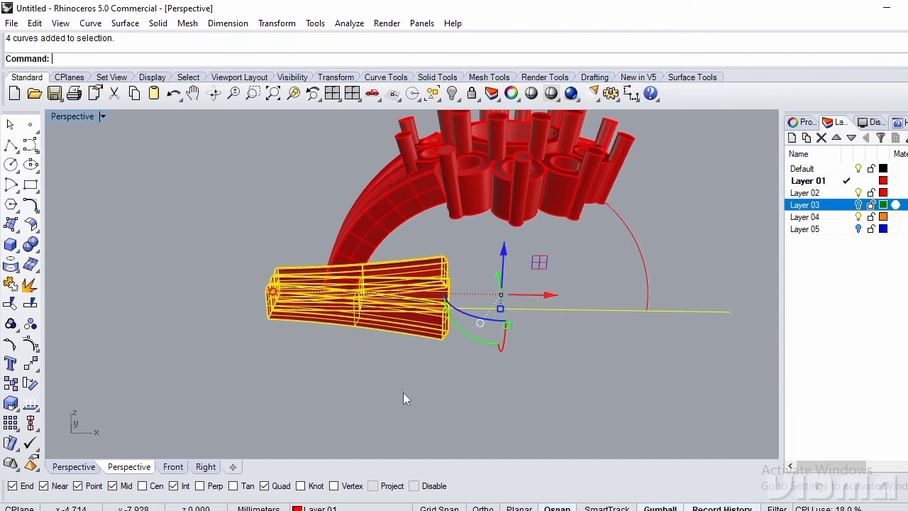
click(806, 216)
right_click(803, 212)
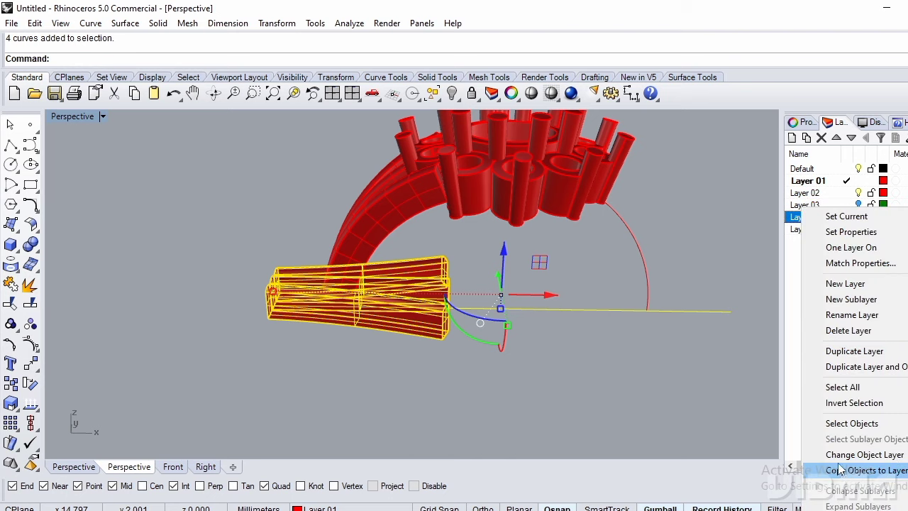
click(839, 469)
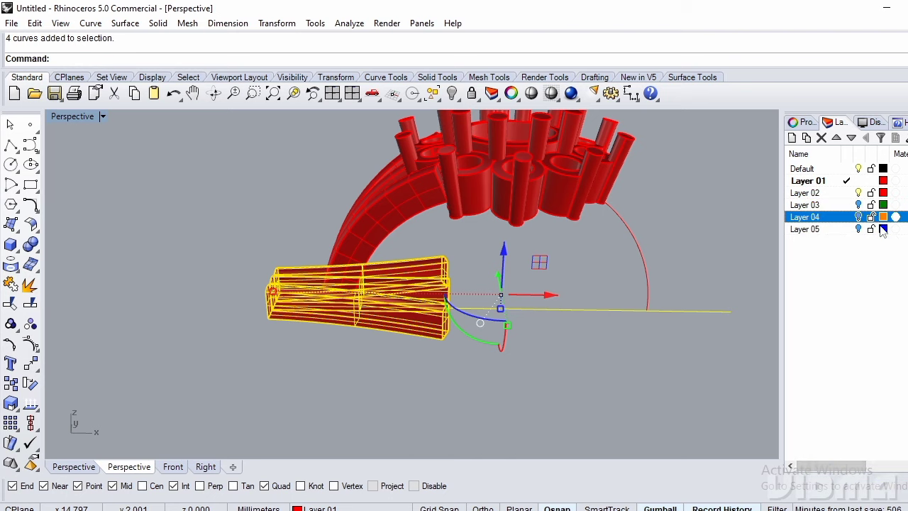
right_click(820, 221)
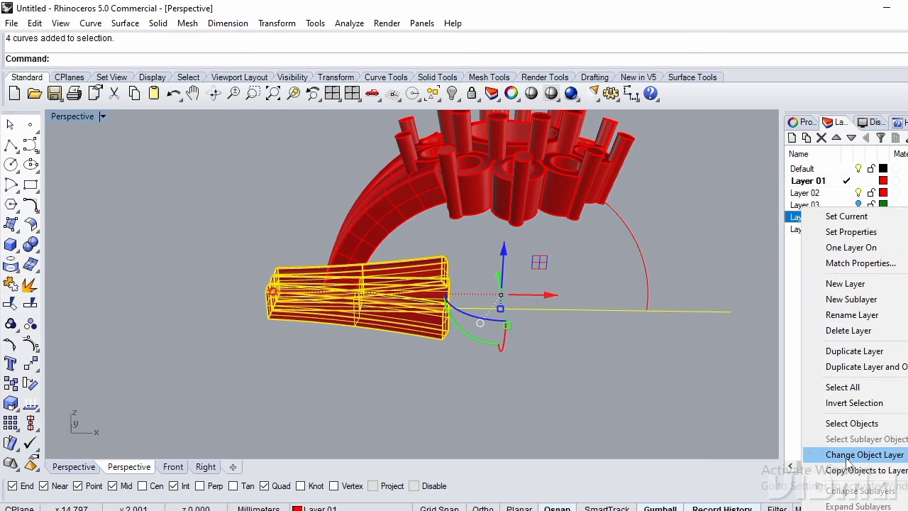
click(845, 455)
right_drag(453, 304, 505, 276)
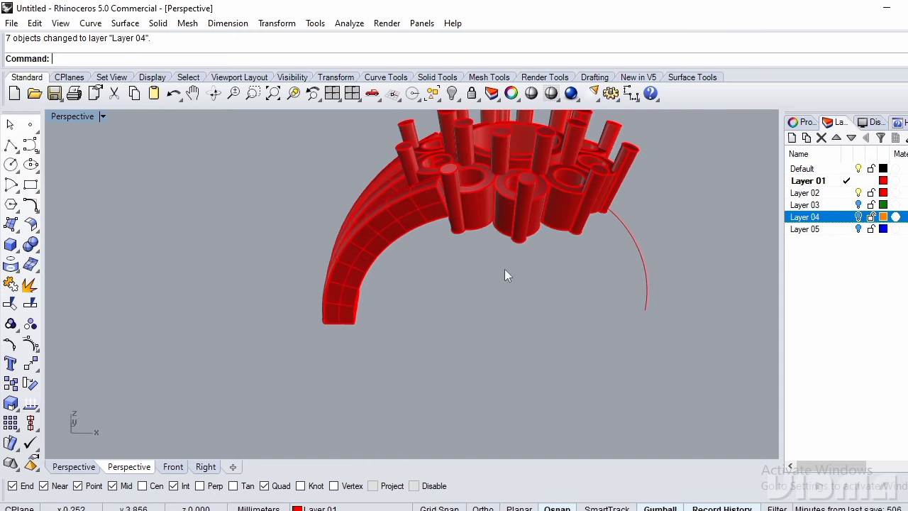
Raise the flower-shaped head slightly above the bent bars in the front view.
click(542, 204)
text(f)
key(Return)
scroll(529, 324, down, 2)
scroll(553, 182, up, 4)
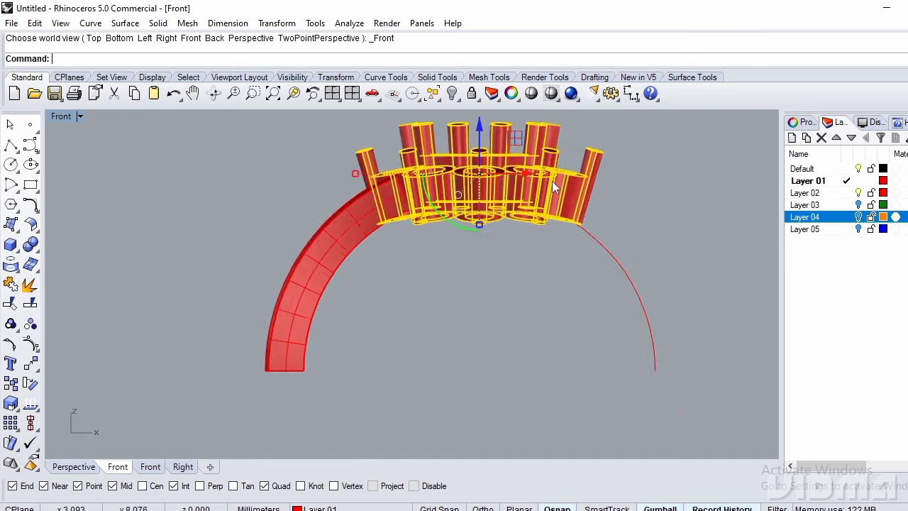
scroll(571, 223, up, 4)
scroll(492, 278, down, 2)
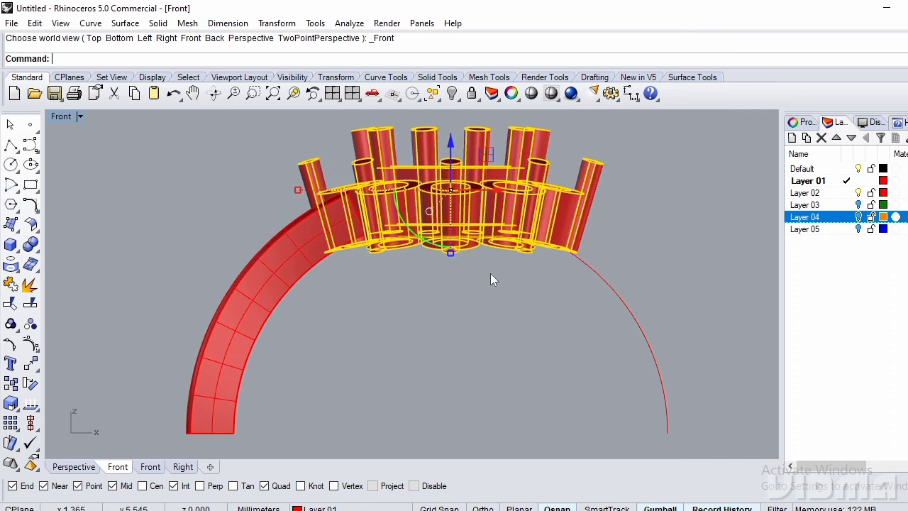
click(467, 316)
click(452, 216)
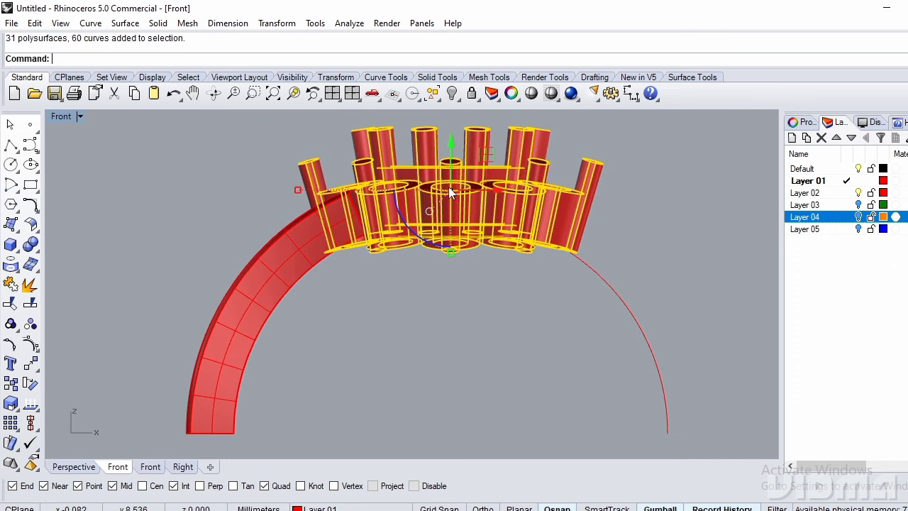
drag(451, 158, 454, 152)
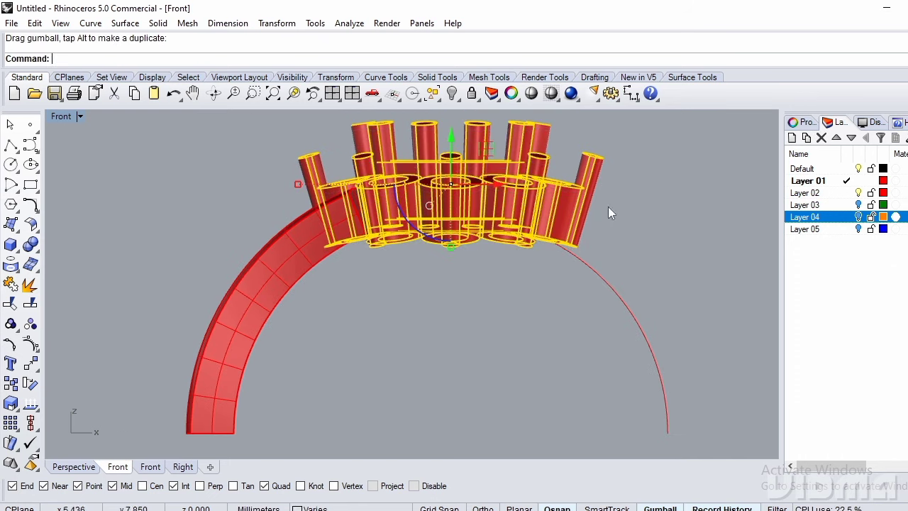
Examine how the raised flower head meets the bent bars in the front and top views.
click(676, 191)
click(503, 191)
scroll(458, 231, up, 2)
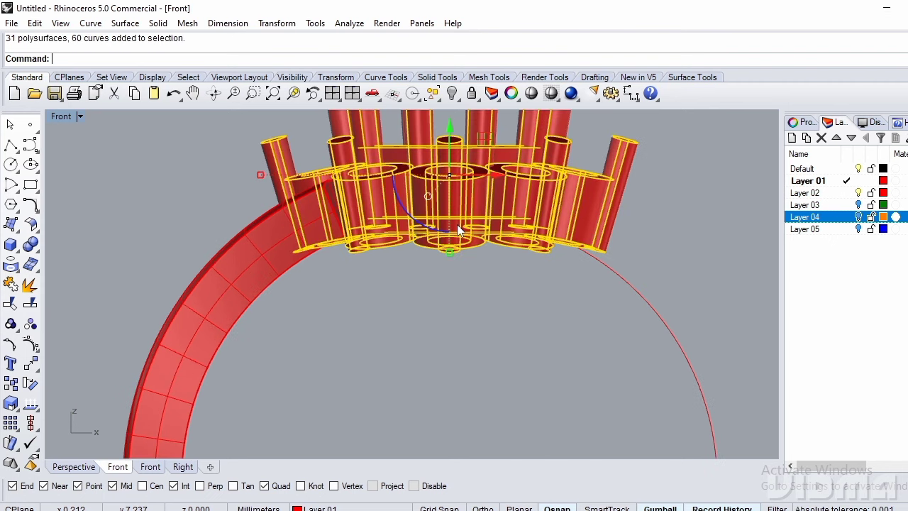
click(435, 293)
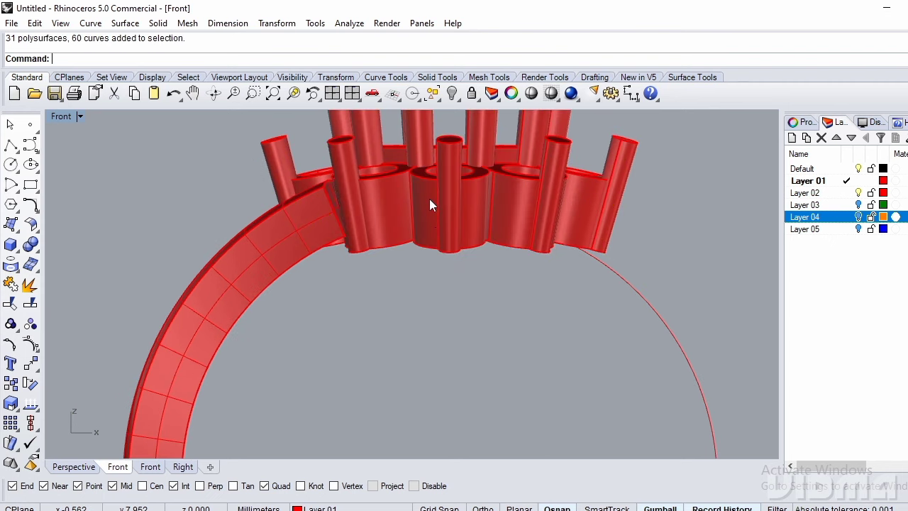
scroll(429, 199, down, 2)
text(T)
key(Return)
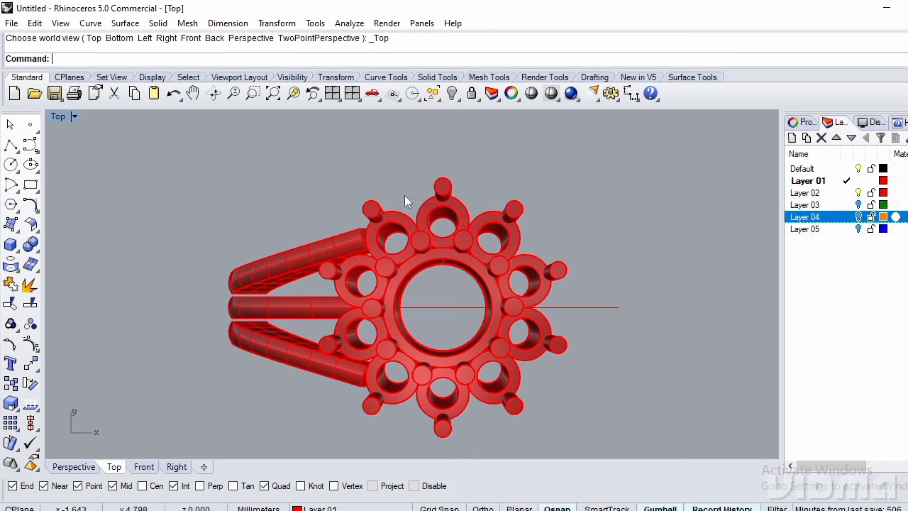
scroll(404, 200, down, 2)
scroll(367, 238, up, 2)
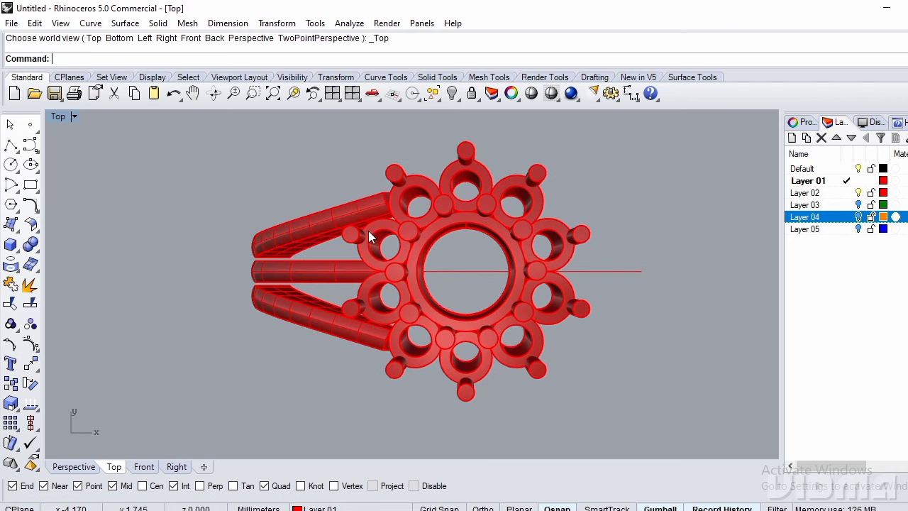
Turn on Layer 04 in the perspective view and delete the duplicate group overlapping the flat bars.
text(P)
key(Return)
right_drag(331, 264, 397, 298)
click(858, 217)
scroll(679, 234, down, 4)
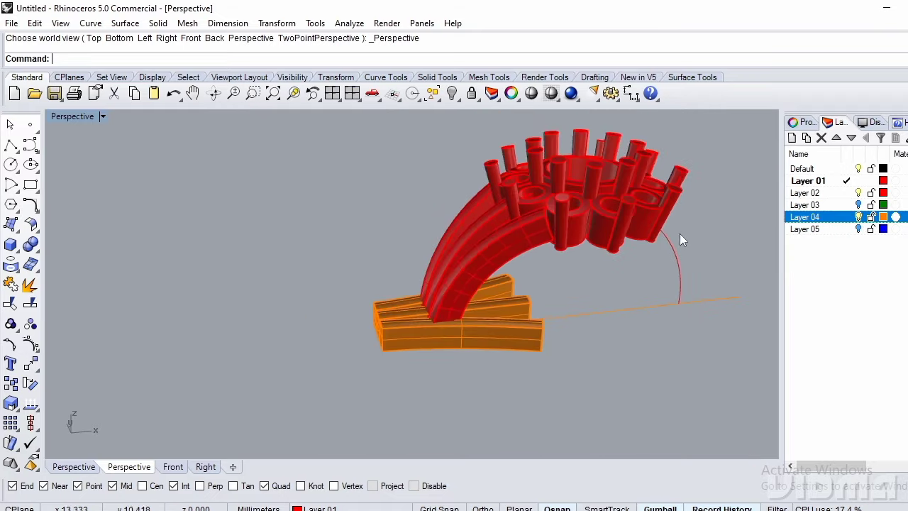
scroll(503, 332, up, 6)
click(502, 331)
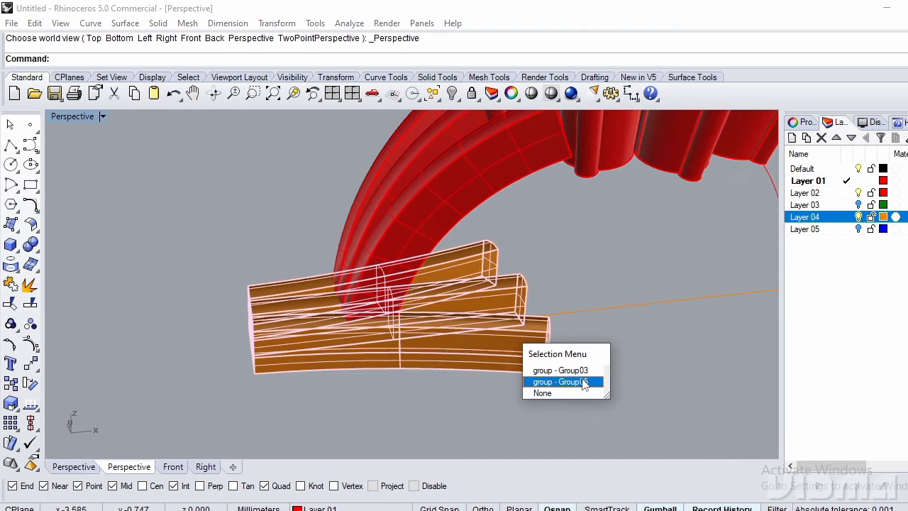
click(583, 382)
key(Delete)
Lengthen the three flat bars in the top view with a one-directional scale of about 1.044 from their outer end.
click(495, 294)
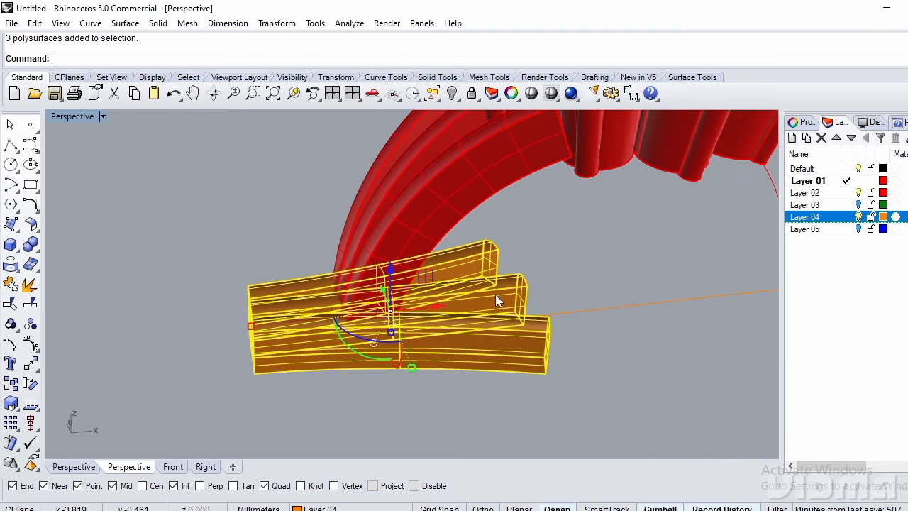
text(op)
key(Return)
scroll(265, 216, up, 3)
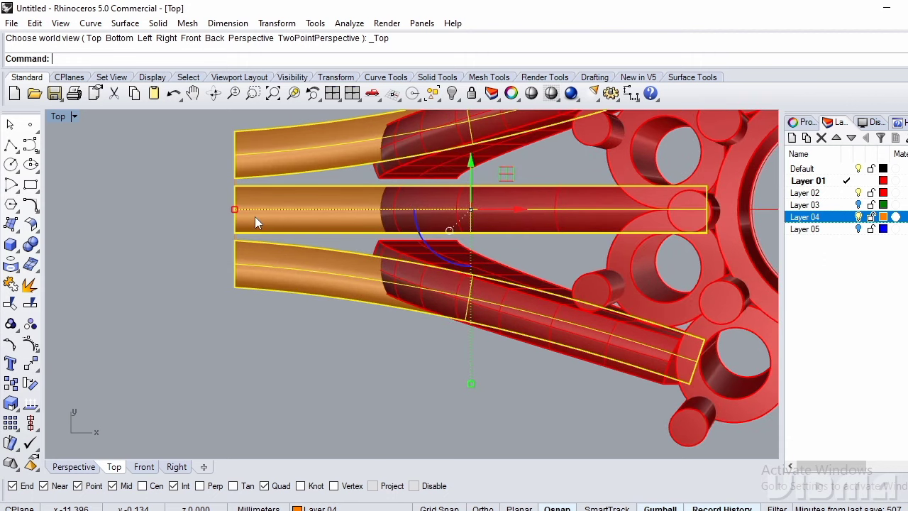
text(Y)
key(Return)
click(234, 209)
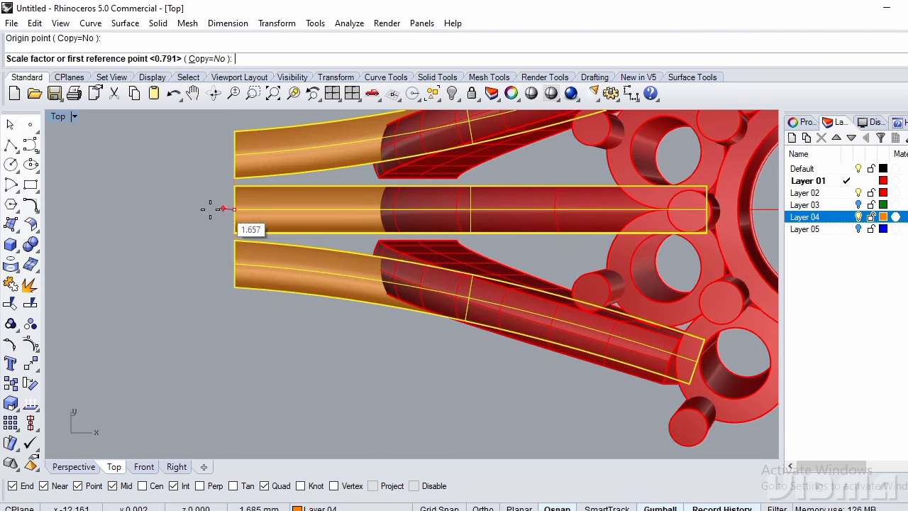
scroll(227, 210, down, 2)
shift+click(690, 347)
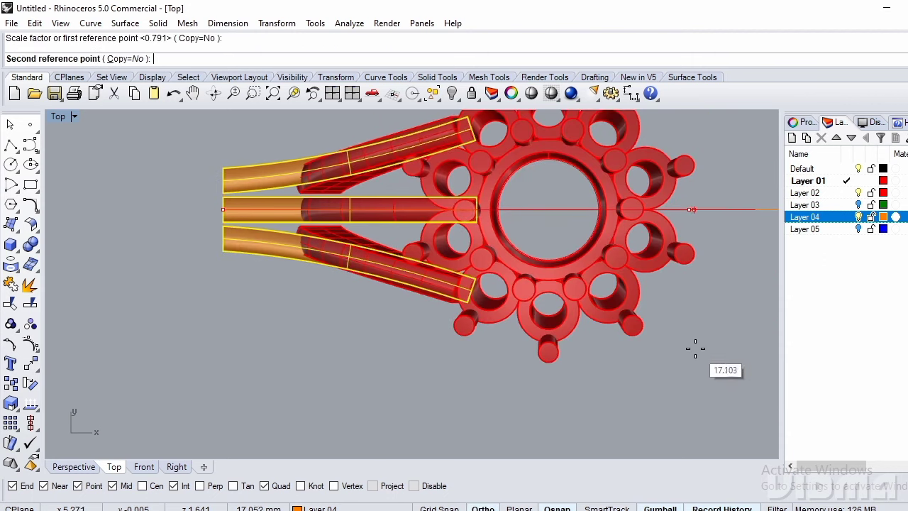
click(710, 352)
scroll(268, 221, up, 3)
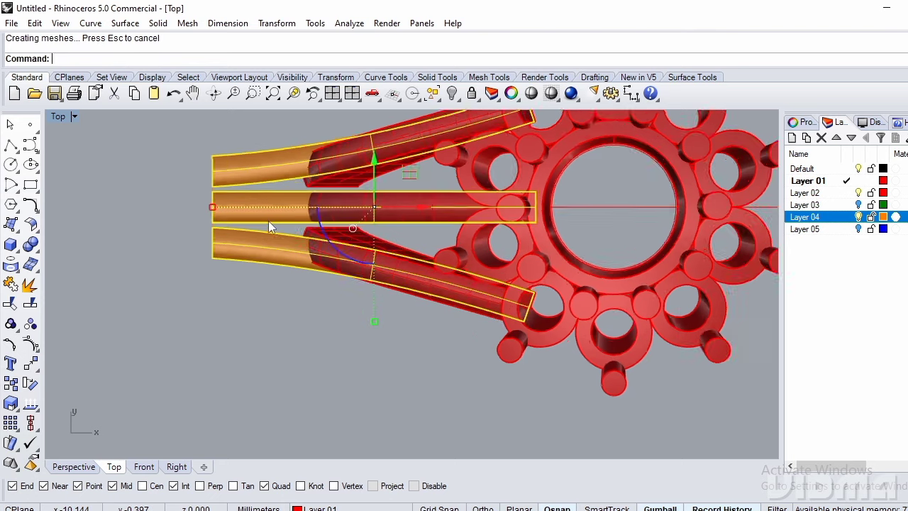
Narrow the flat bars slightly in the top view and reduce their height from the bottom edge in the front view.
drag(401, 349, 394, 338)
scroll(434, 298, down, 1)
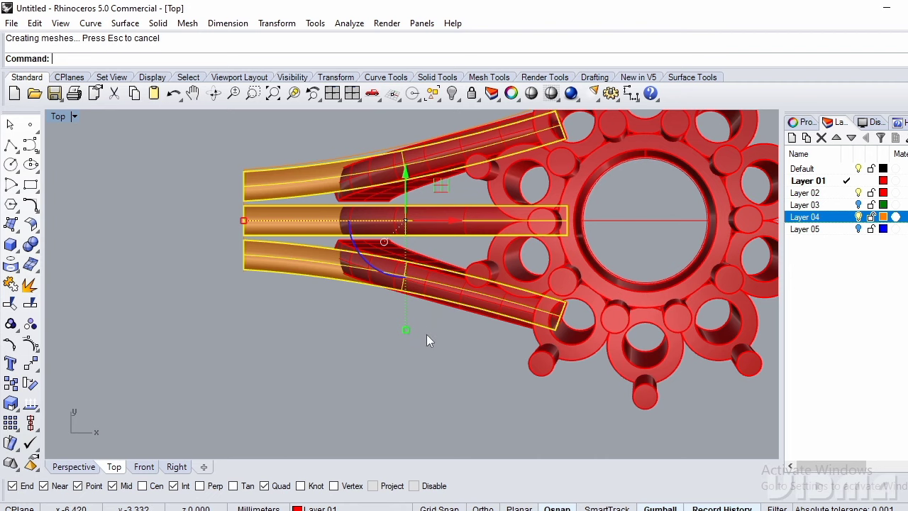
text(F)
key(Return)
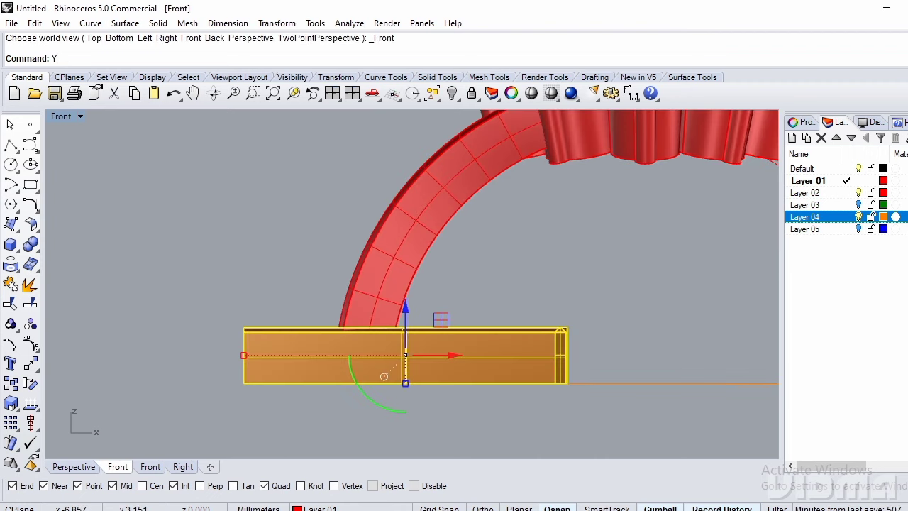
key(Return)
click(243, 383)
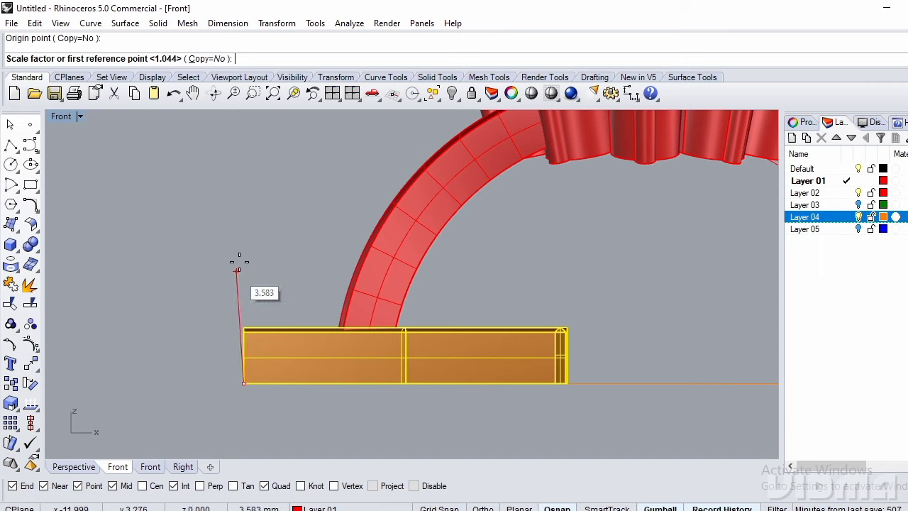
click(243, 240)
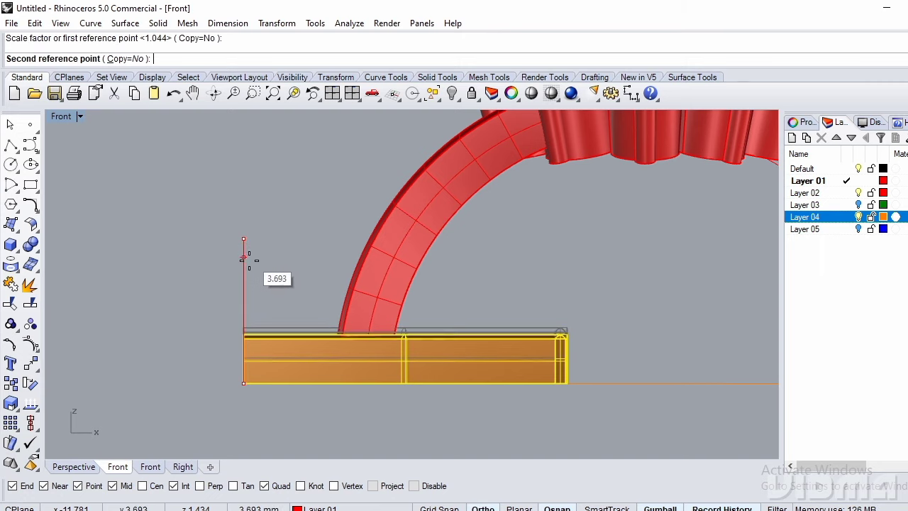
click(243, 259)
scroll(333, 256, down, 5)
key(Escape)
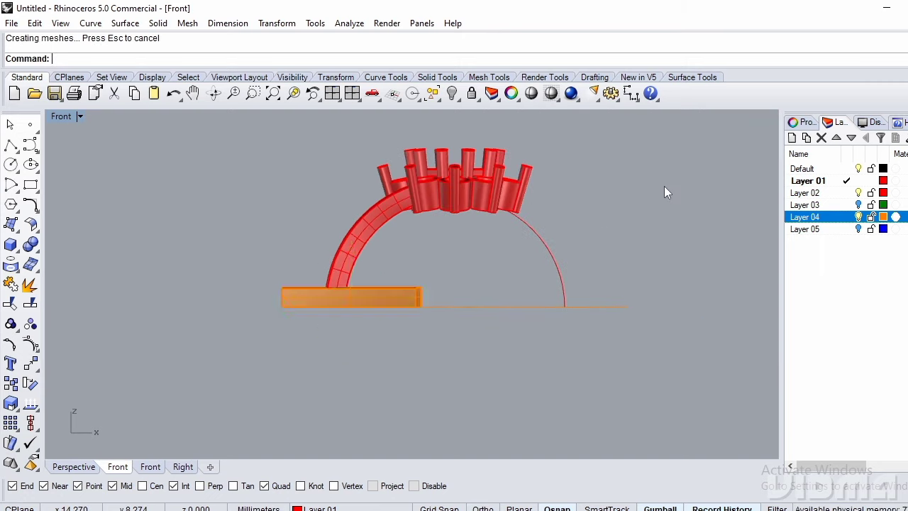
Turn off Layer 04 to hide the original flat bars and their base line.
scroll(482, 209, up, 4)
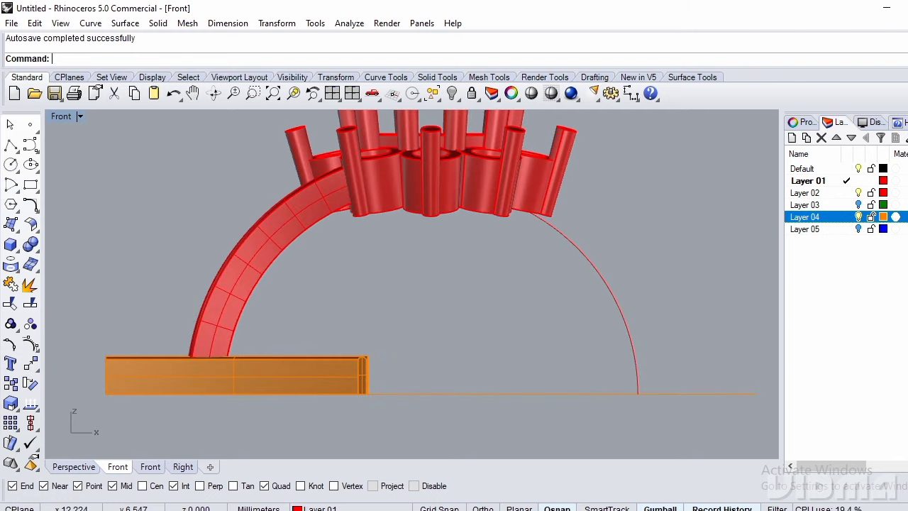
click(858, 217)
scroll(561, 295, down, 4)
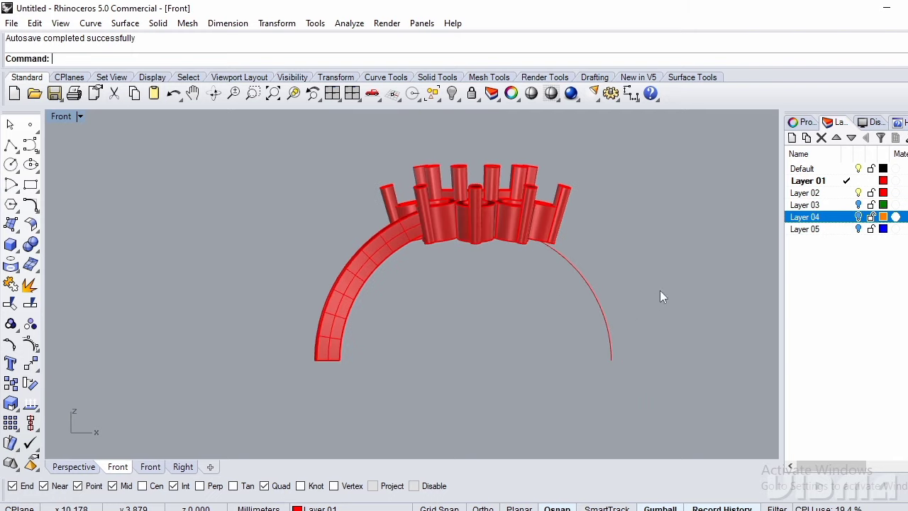
Move the grouped flower head up slightly relative to the ring arc in the front view.
click(603, 311)
scroll(515, 243, up, 3)
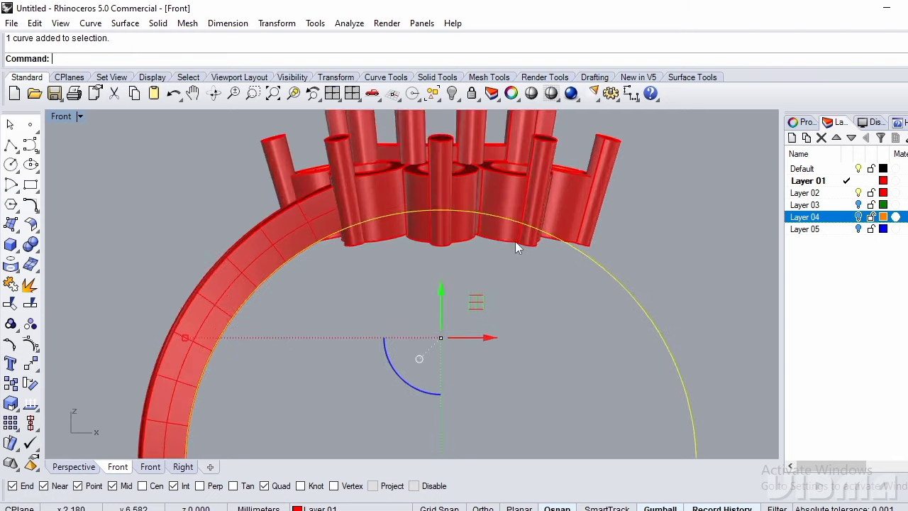
click(519, 276)
click(473, 180)
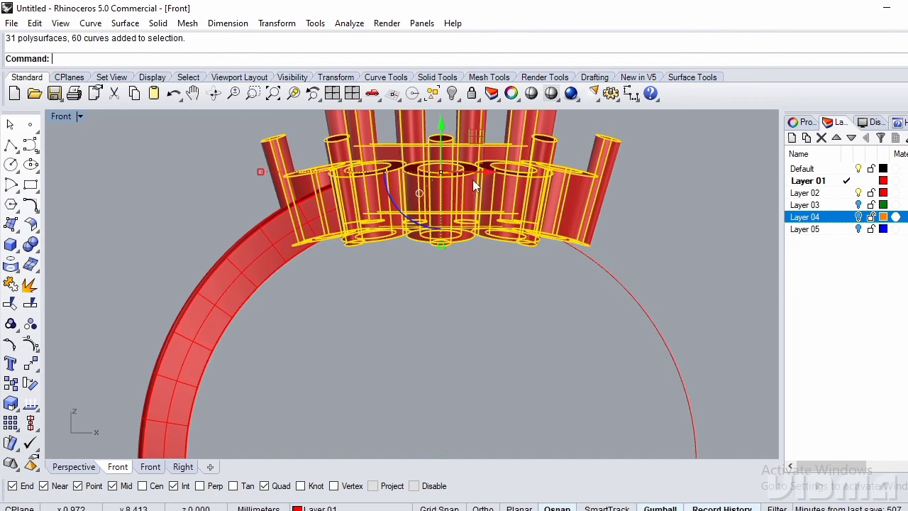
scroll(454, 179, down, 2)
right_drag(442, 142, 442, 178)
scroll(442, 178, up, 2)
drag(443, 186, 442, 179)
click(658, 249)
scroll(495, 201, down, 3)
Mirror the three curved shank bars across the vertical plane through the origin, keeping the originals.
click(361, 253)
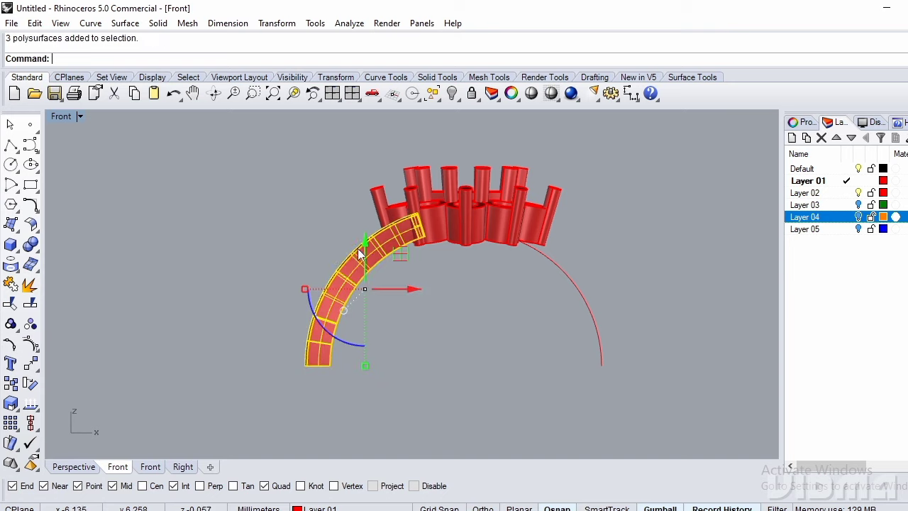
text(mi)
key(Return)
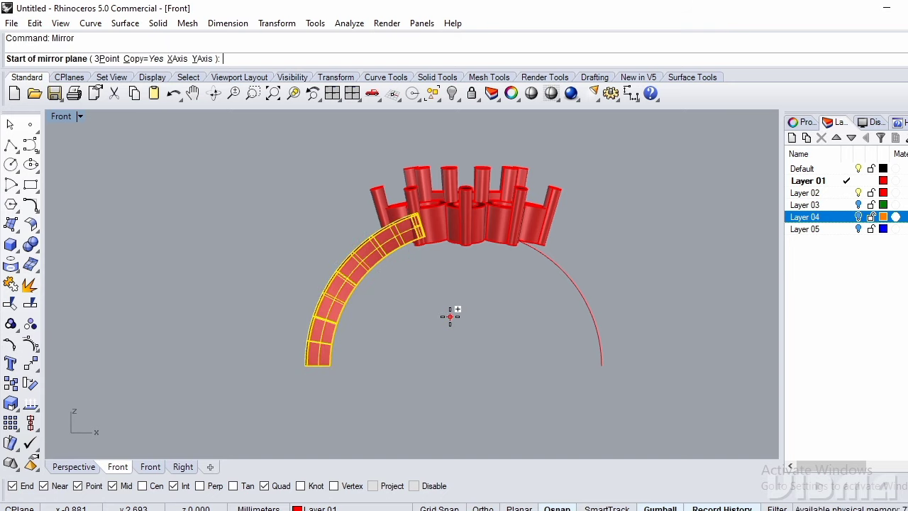
text(0)
key(Return)
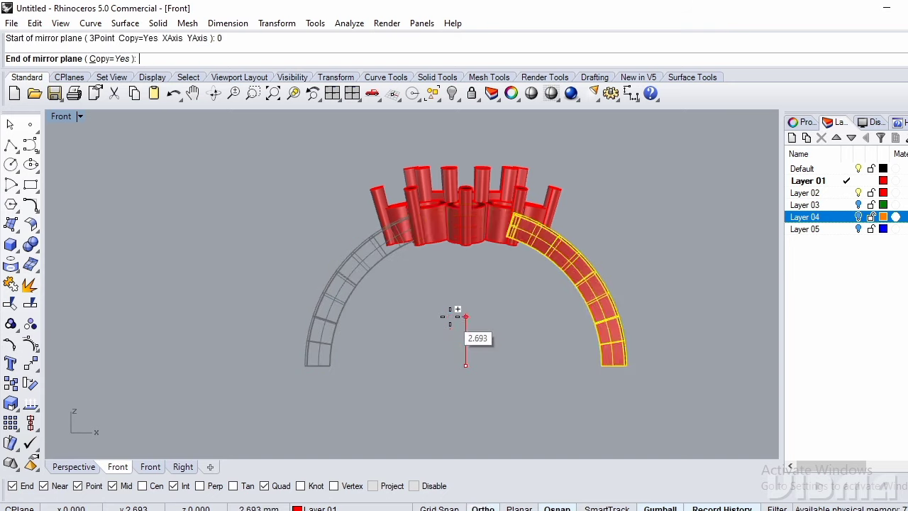
click(451, 316)
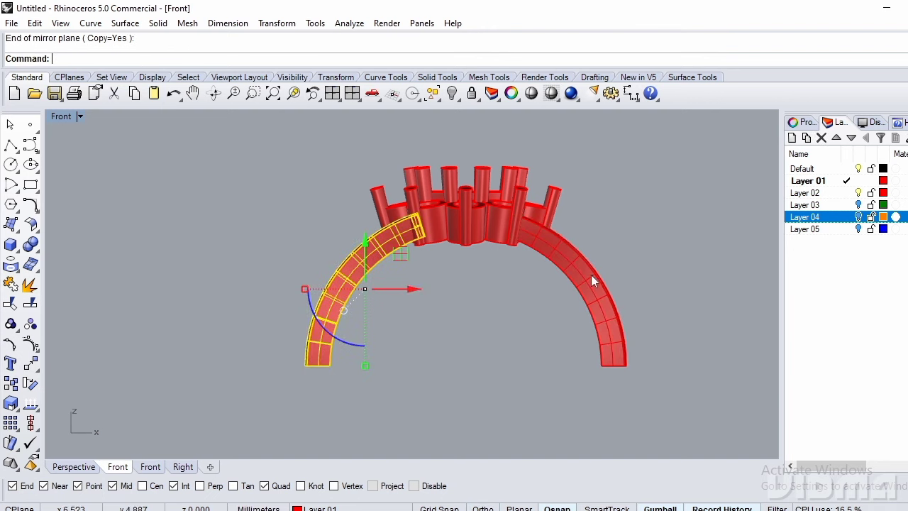
click(642, 250)
Examine how the mirrored shank bars meet the flower head in the top and perspective views.
text(t)
key(Return)
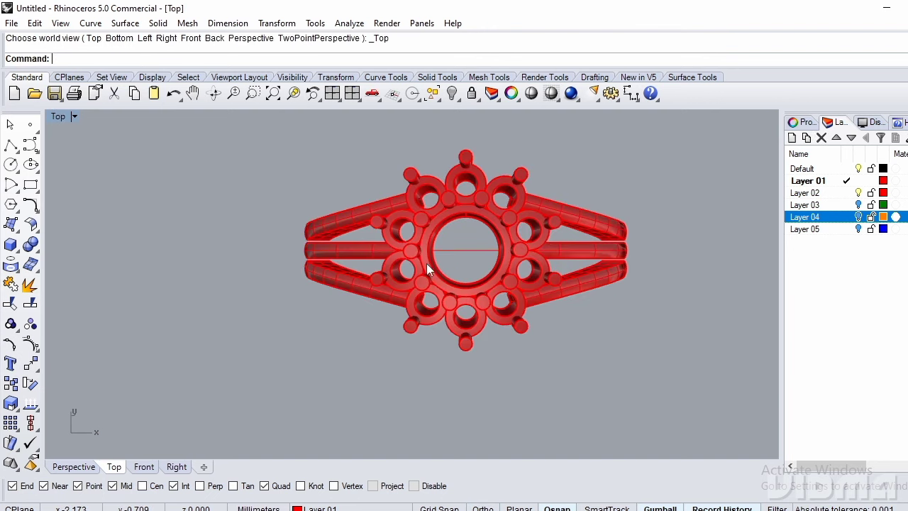
scroll(429, 254, up, 2)
scroll(358, 253, up, 2)
scroll(350, 253, down, 2)
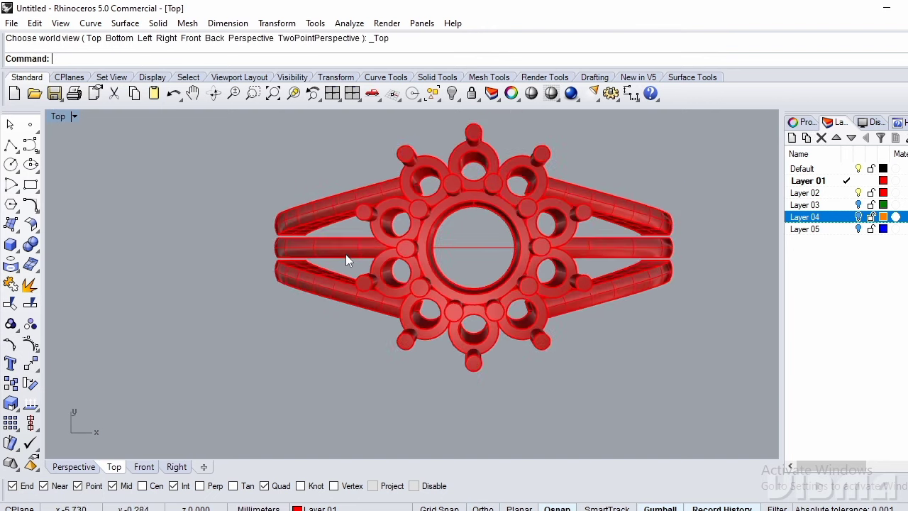
key(ctrl+F4)
right_drag(469, 282, 395, 254)
scroll(505, 198, up, 5)
Ungroup the flower head and regroup its parts without the central ring.
click(456, 175)
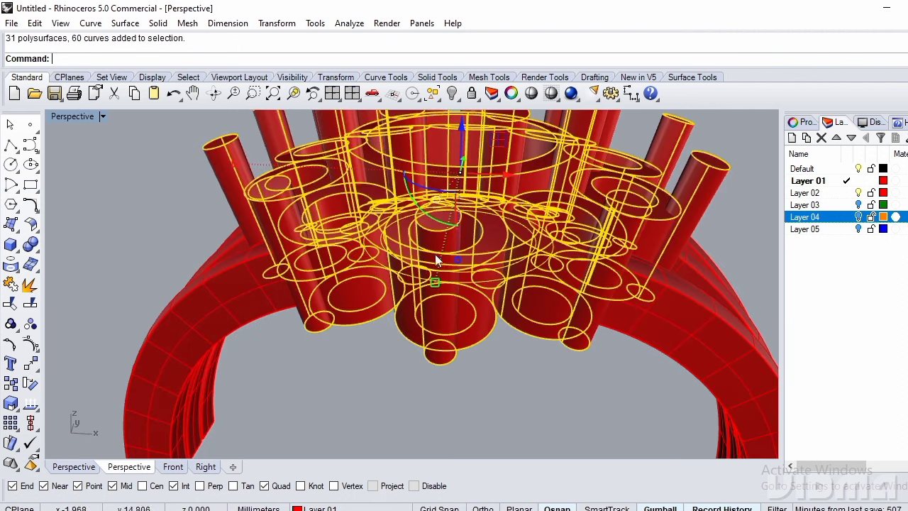
scroll(435, 259, down, 2)
right_click(30, 323)
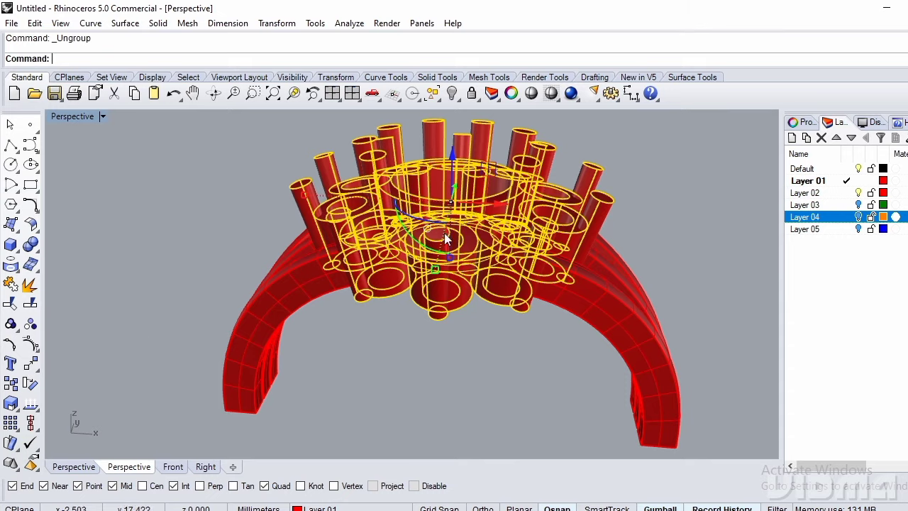
scroll(503, 215, up, 3)
scroll(502, 213, up, 5)
ctrl+click(483, 195)
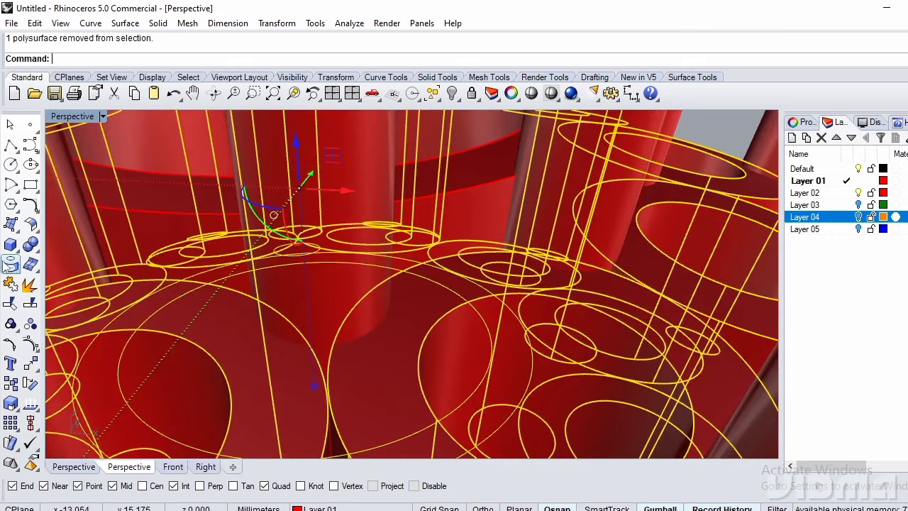
click(10, 325)
Fine-tune the vertical position of the central ring inside the flower head.
click(475, 215)
scroll(461, 246, down, 6)
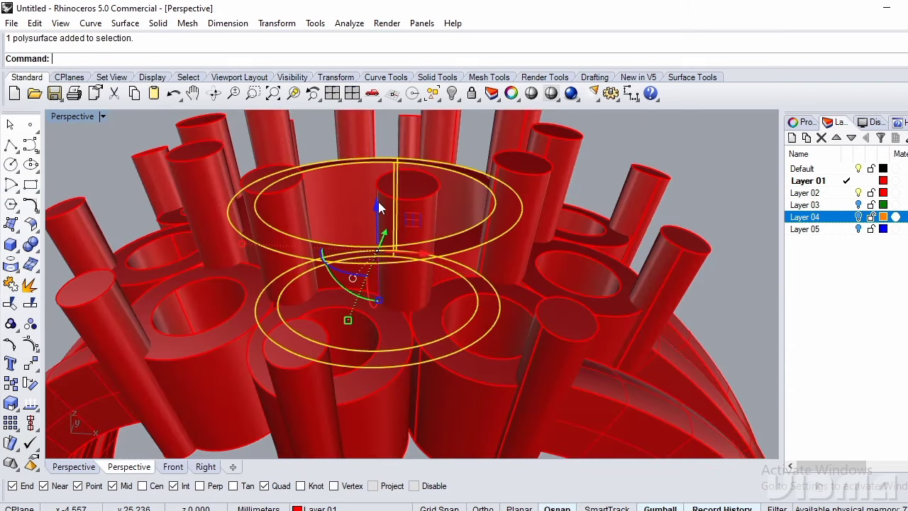
drag(378, 201, 353, 190)
scroll(387, 228, down, 5)
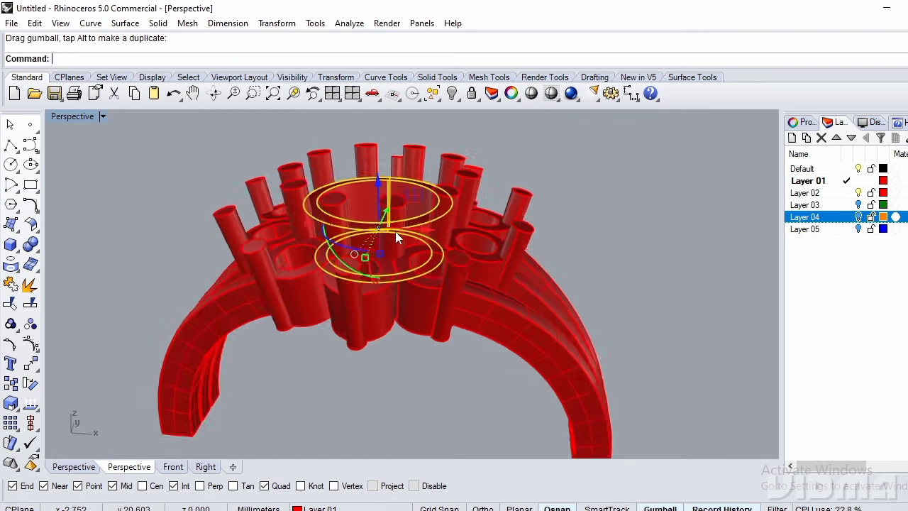
right_drag(361, 208, 384, 189)
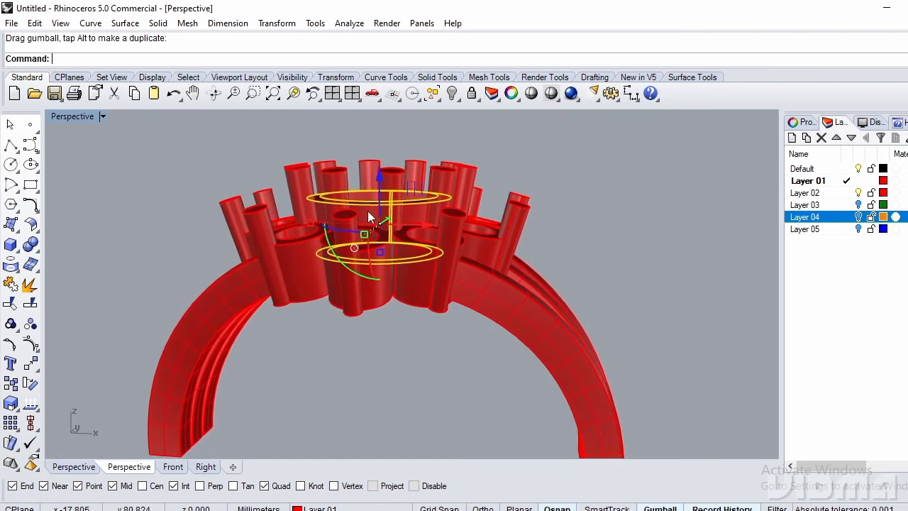
scroll(389, 190, up, 7)
drag(391, 194, 373, 198)
scroll(390, 230, down, 7)
key(Escape)
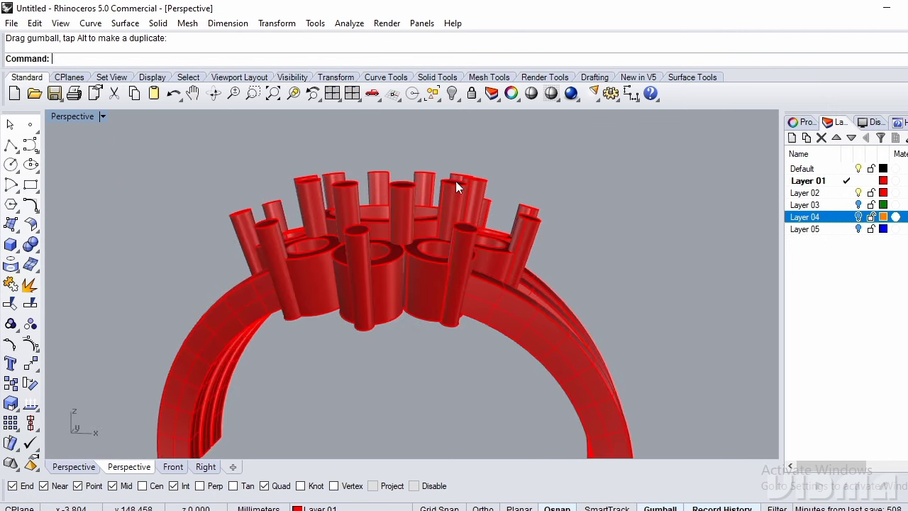
right_drag(455, 181, 213, 224)
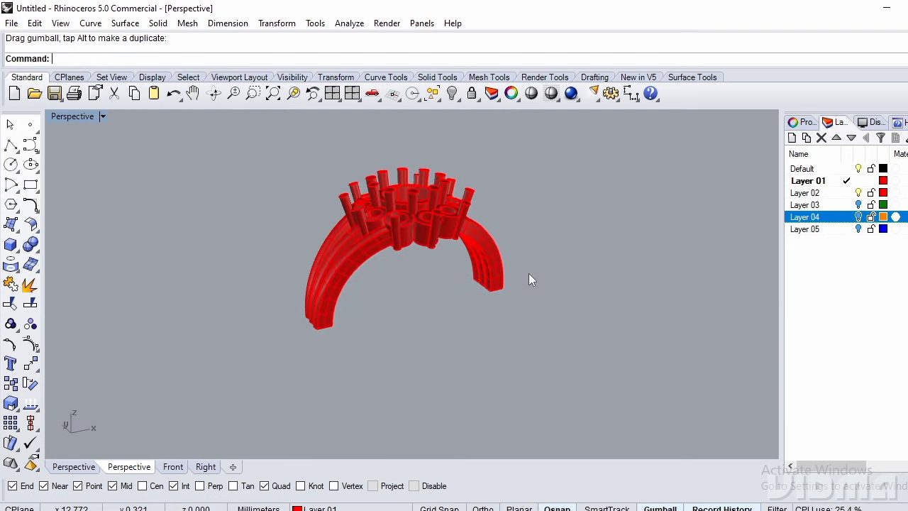
Highlight all curves in the front view, clear that selection and set the view to Wireframe display.
text(f)
key(Return)
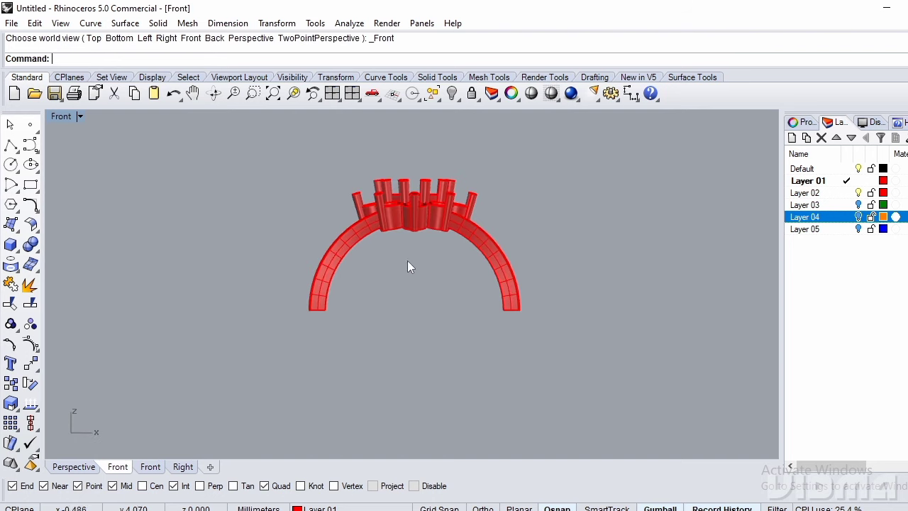
scroll(400, 256, up, 6)
click(433, 94)
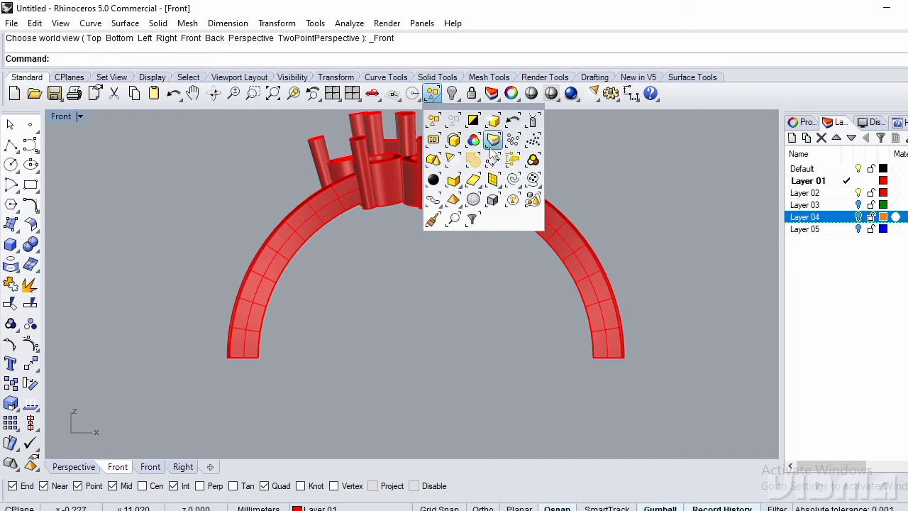
click(512, 180)
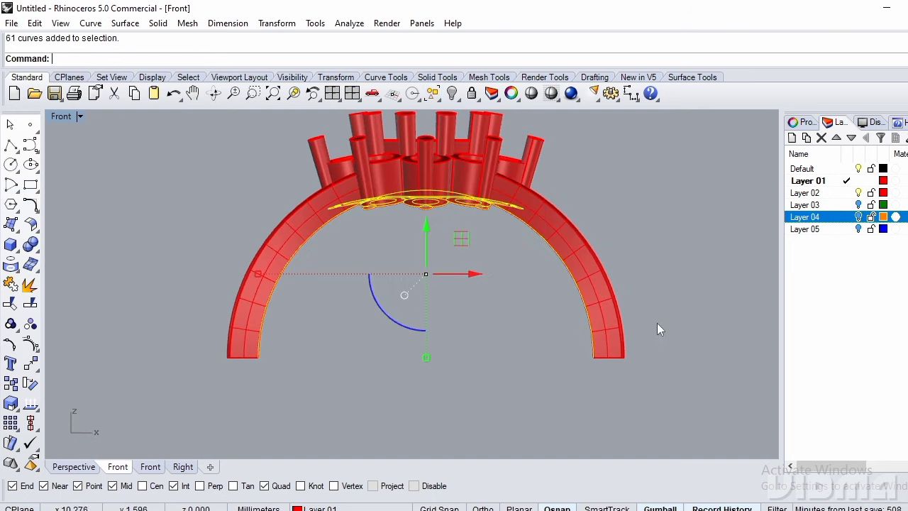
click(628, 363)
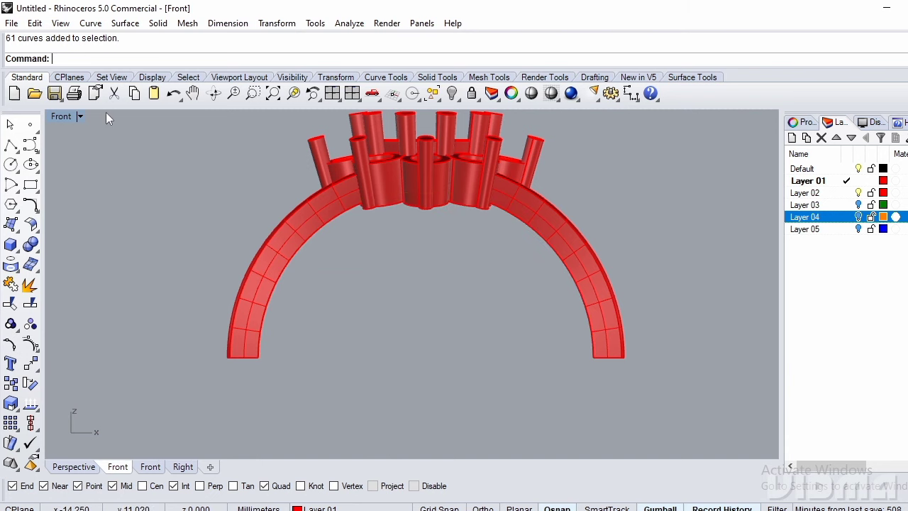
click(64, 115)
click(126, 96)
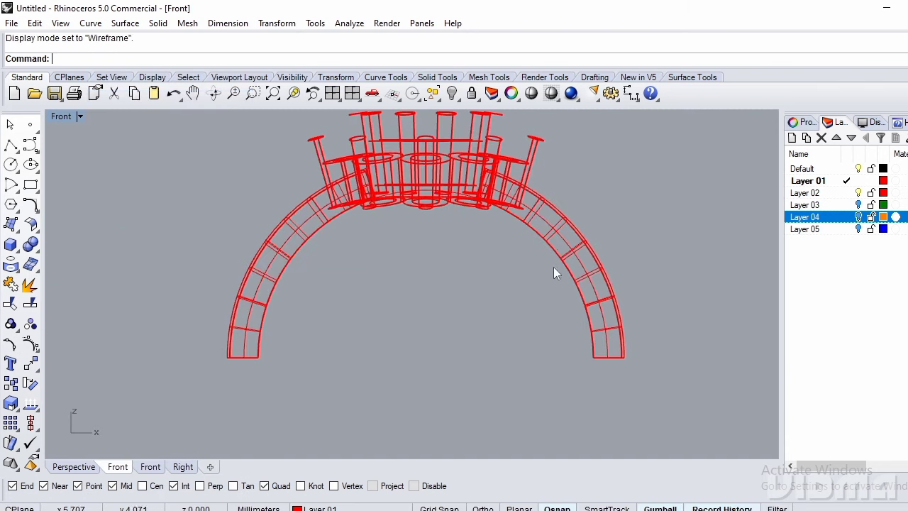
Mirror the inner ring arc across the horizontal plane through the origin and join both halves into a closed circle.
click(549, 249)
click(591, 286)
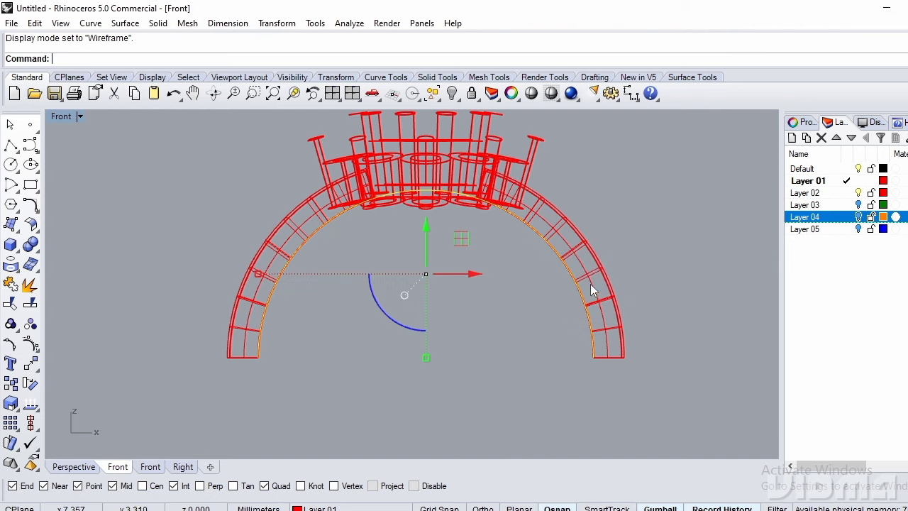
text(irror)
key(Return)
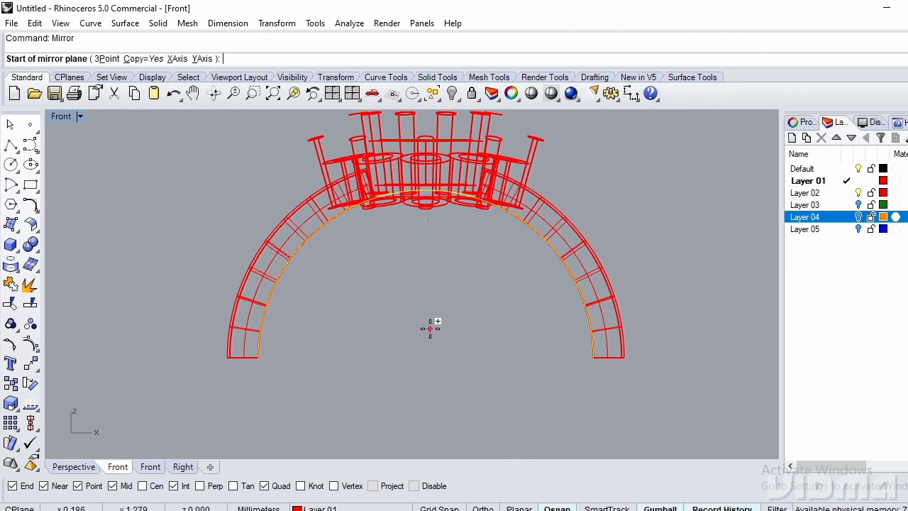
text(0)
key(Return)
scroll(430, 328, down, 2)
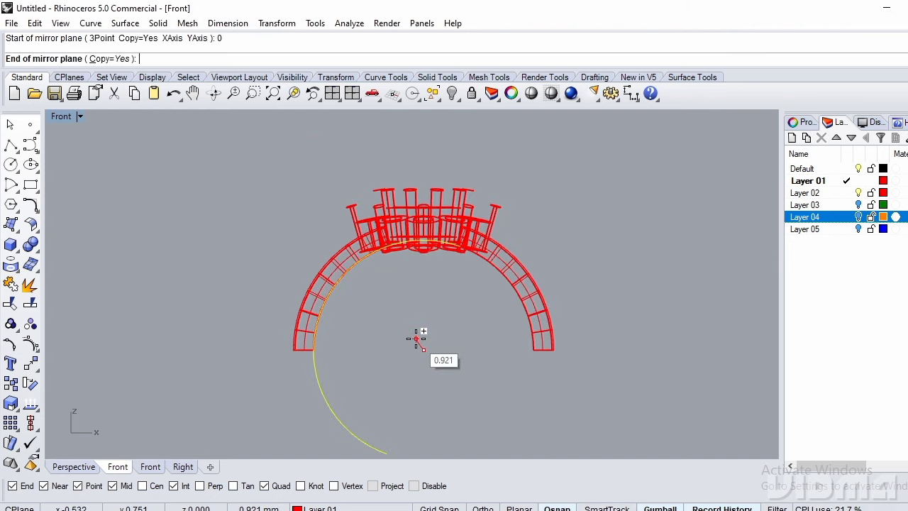
click(595, 389)
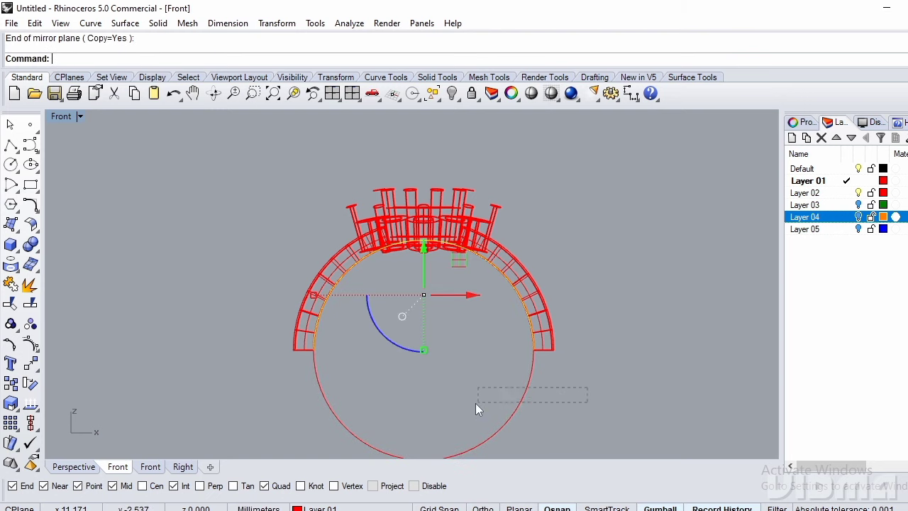
drag(475, 403, 473, 404)
text(J)
key(Return)
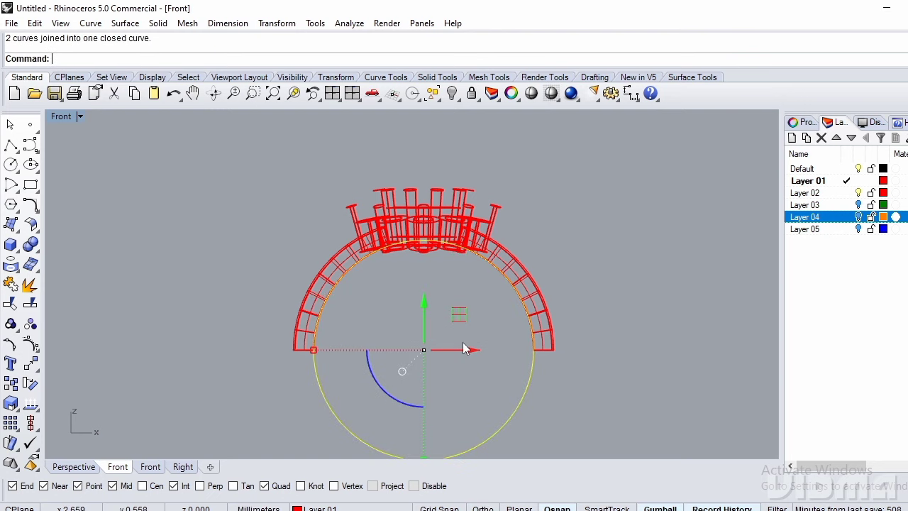
Draw a horizontal BothSides line in the right view, centred on the ring circle at the bar ends, about 1.6 mm to each side.
text(Right)
key(Return)
scroll(437, 356, up, 5)
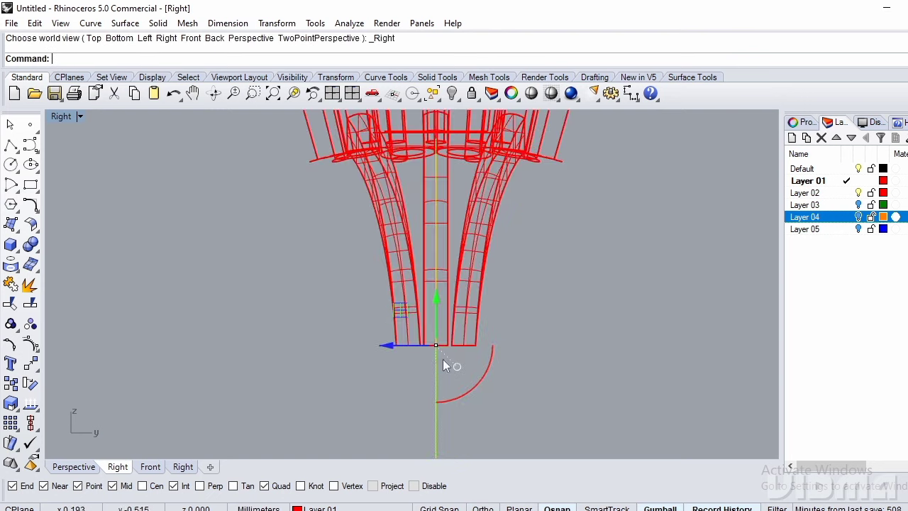
text(L)
key(Return)
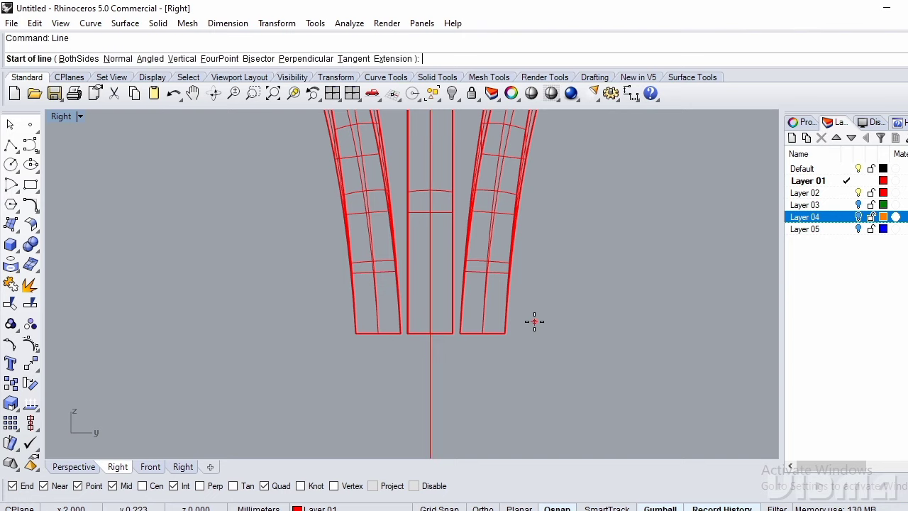
click(430, 337)
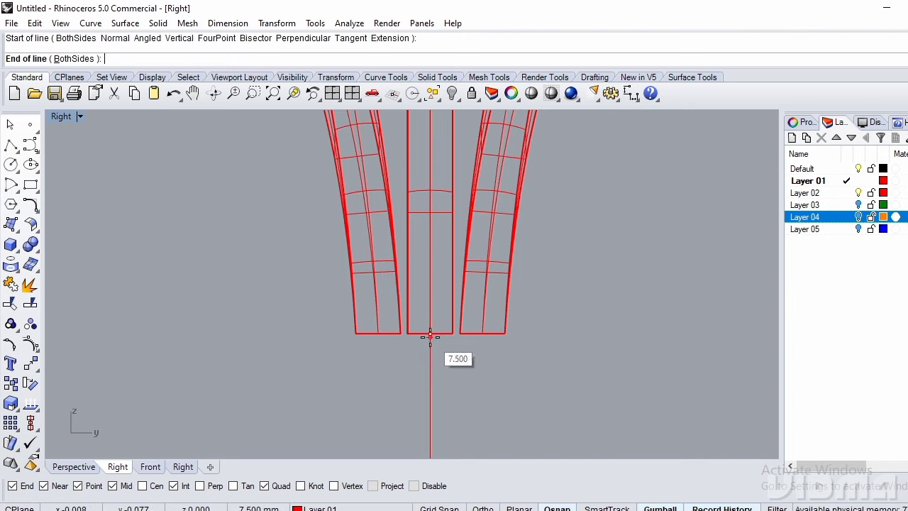
text(b)
key(Return)
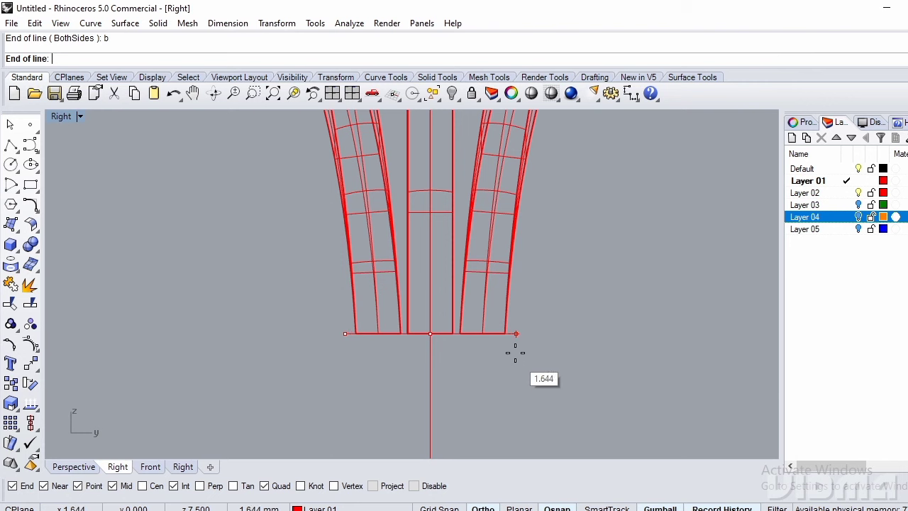
click(513, 334)
scroll(450, 335, up, 2)
scroll(455, 336, up, 6)
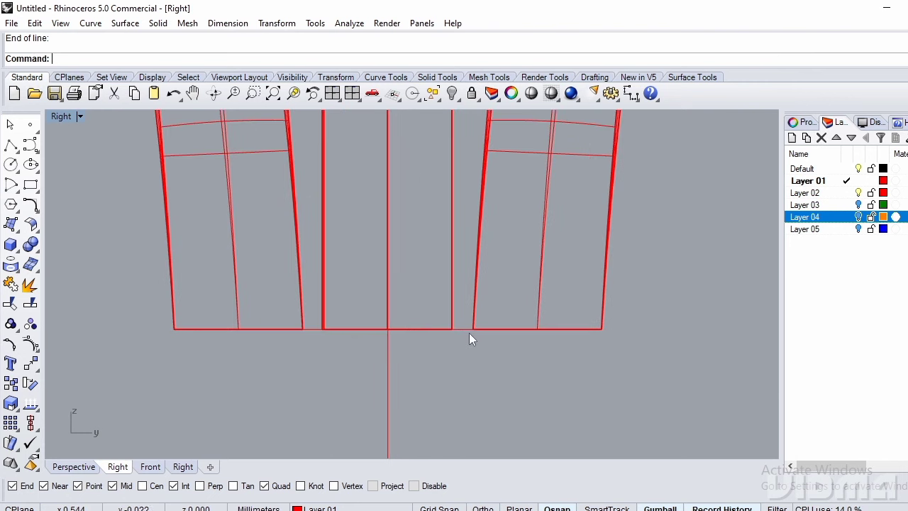
Project the horizontal line onto the right view's construction plane through the ring centre, deleting the original line.
click(460, 329)
scroll(460, 342, down, 8)
text(t)
key(Return)
scroll(441, 305, down, 2)
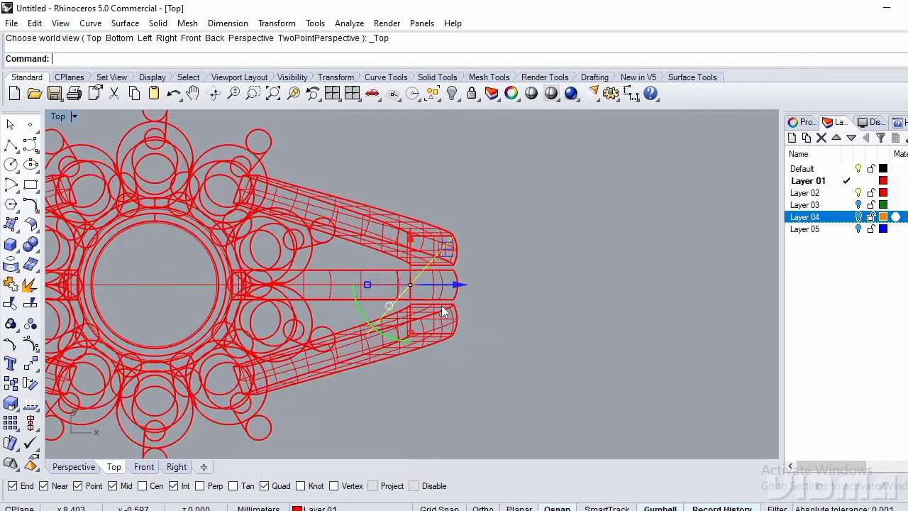
text(R)
key(Return)
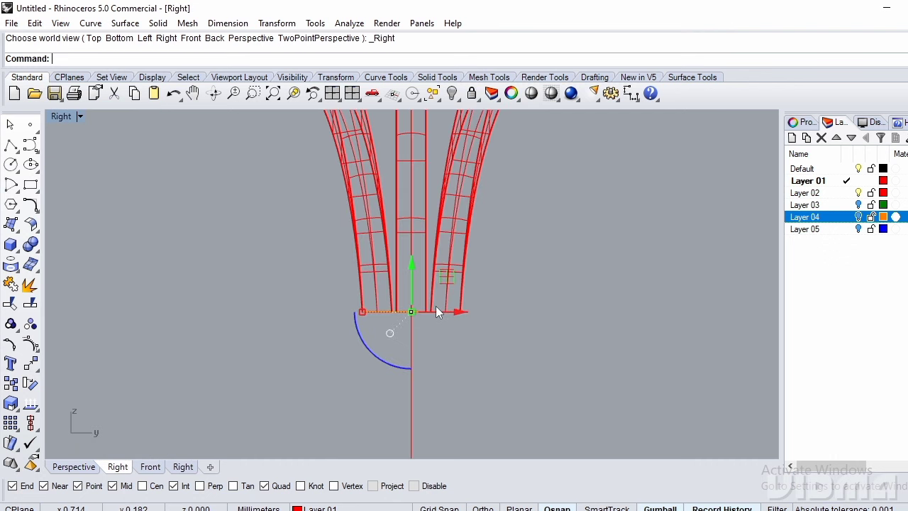
text(p)
key(Return)
text(y)
key(Return)
Hide every object except the full ring circle and the short guide line at its centre.
key(ctrl+F1)
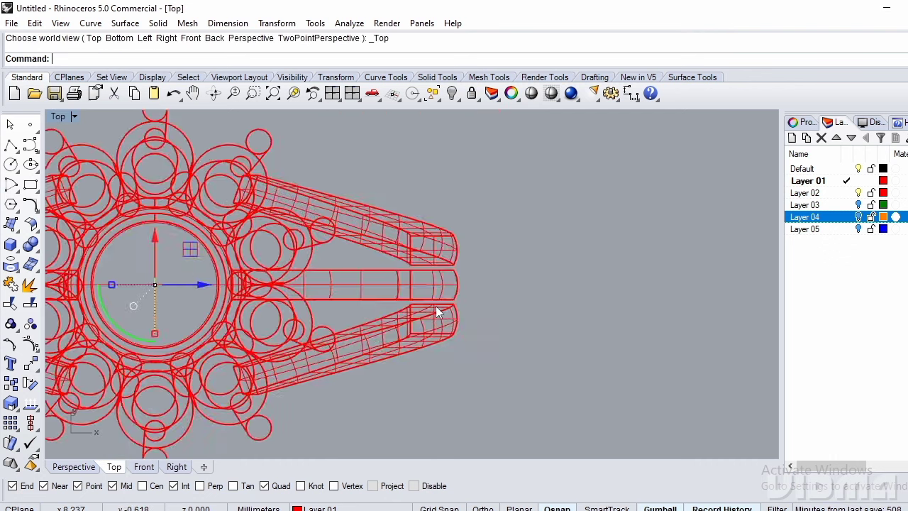
key(ctrl+a)
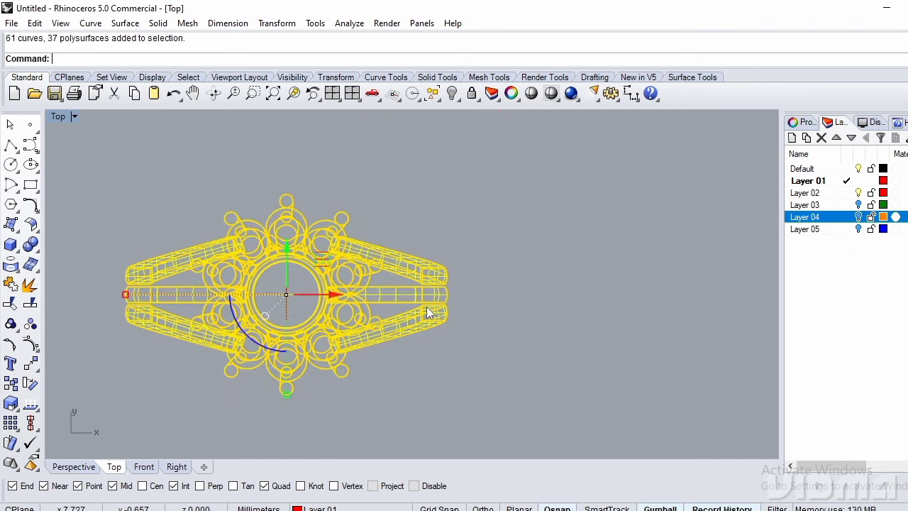
key(Return)
scroll(358, 312, up, 5)
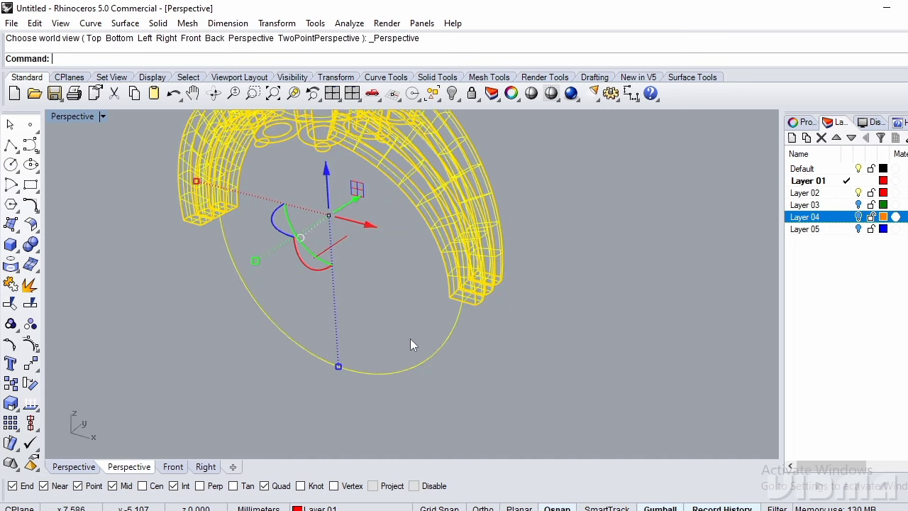
ctrl+click(426, 358)
key(ctrl+h)
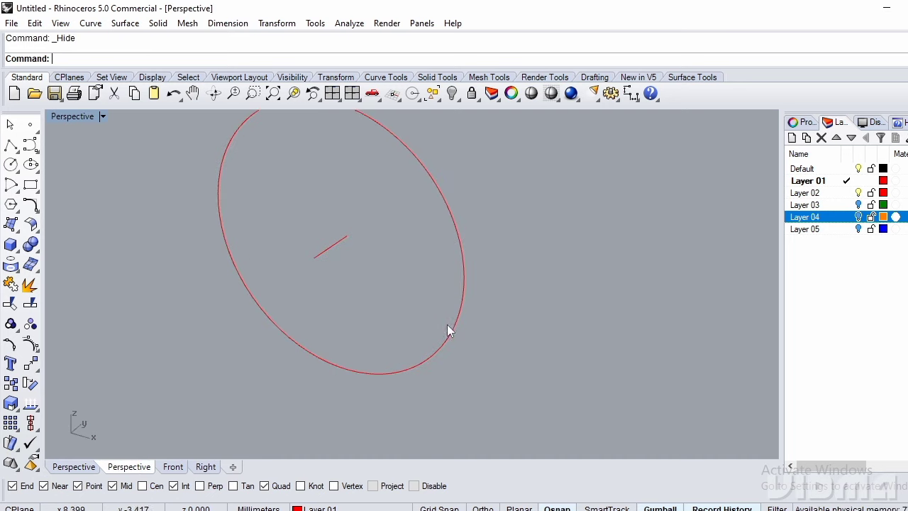
Move the short guide line from its midpoint onto the ring circle's quadrant at the bar ends on the positive X side.
click(331, 250)
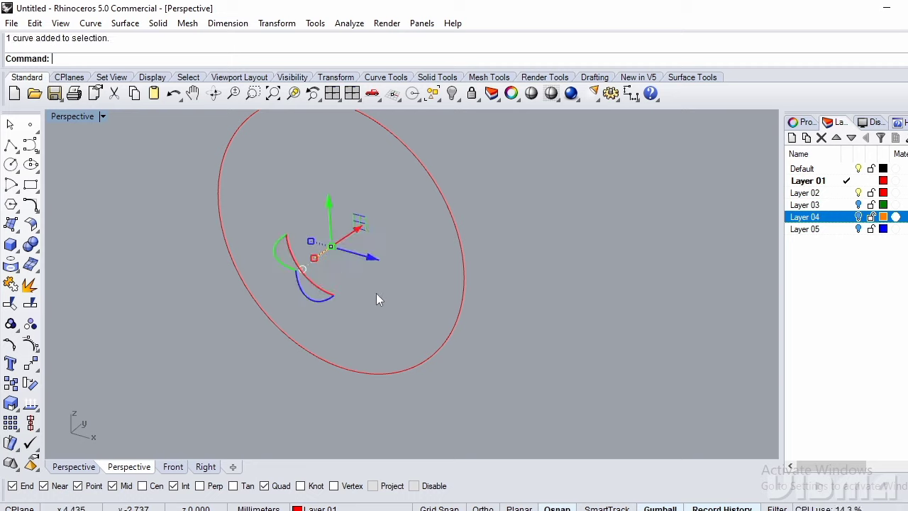
text(m)
key(Return)
click(332, 247)
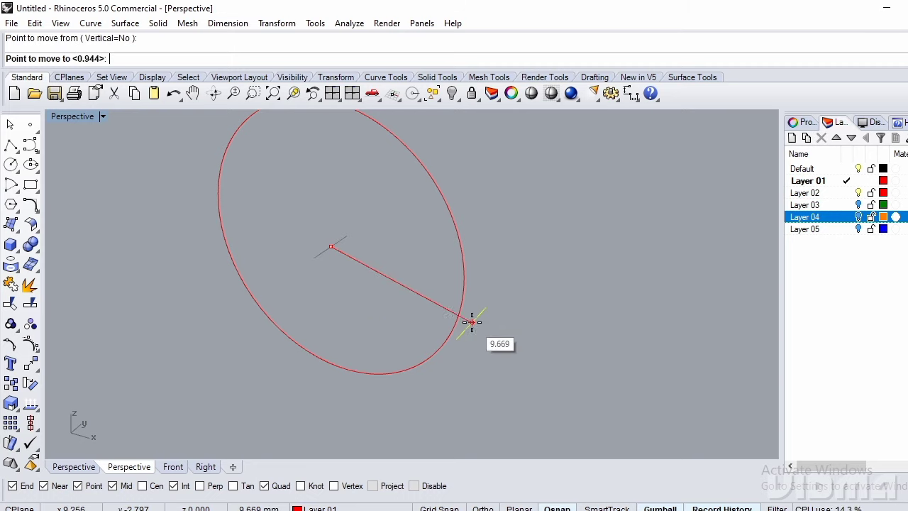
click(464, 283)
scroll(467, 300, up, 2)
key(Escape)
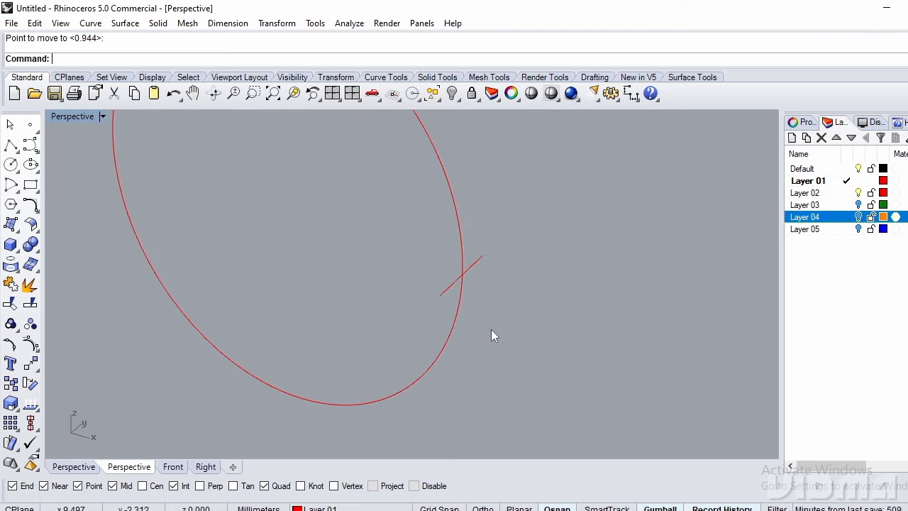
Draw a 1 mm line outward along X from the front end of the guide line.
text(line)
key(Return)
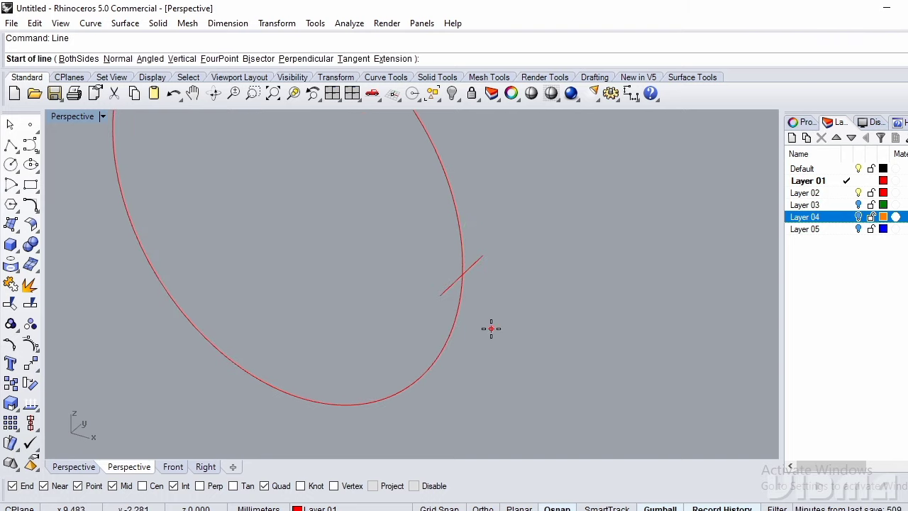
click(440, 295)
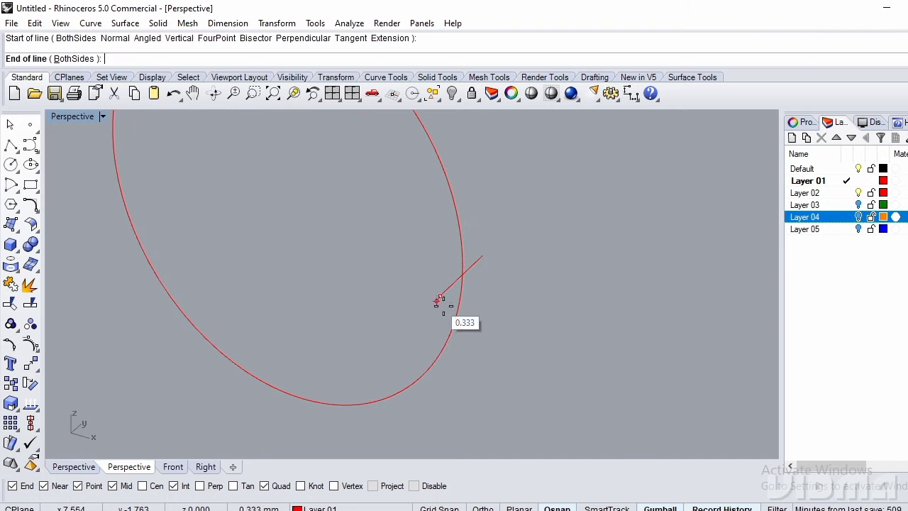
text(1)
key(Return)
click(554, 345)
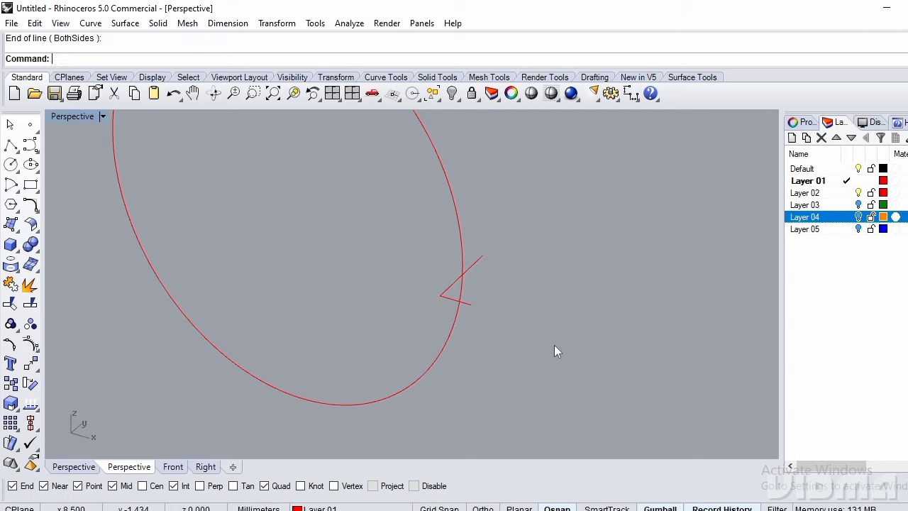
Mirror the 1 mm line across the X axis through the origin onto the guide line's other end.
scroll(434, 298, up, 2)
click(442, 313)
text(Mi)
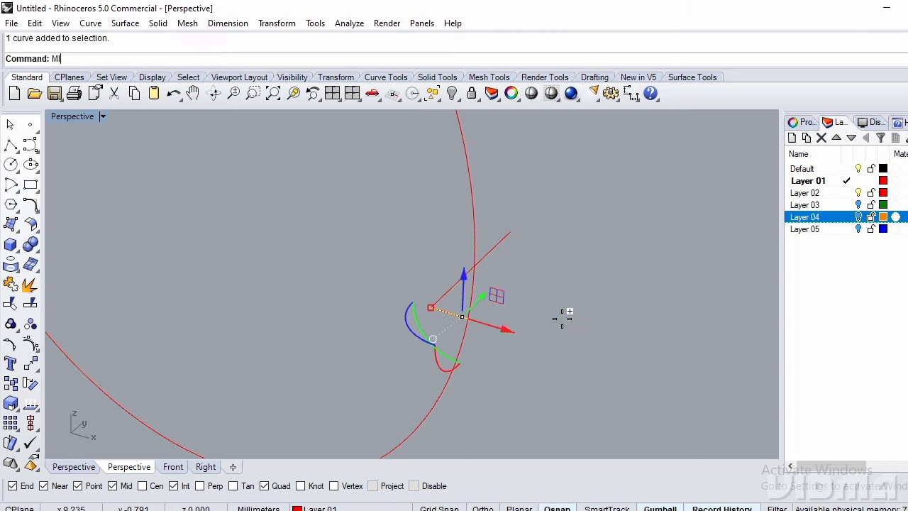
text(rror)
key(Return)
text(0)
key(Return)
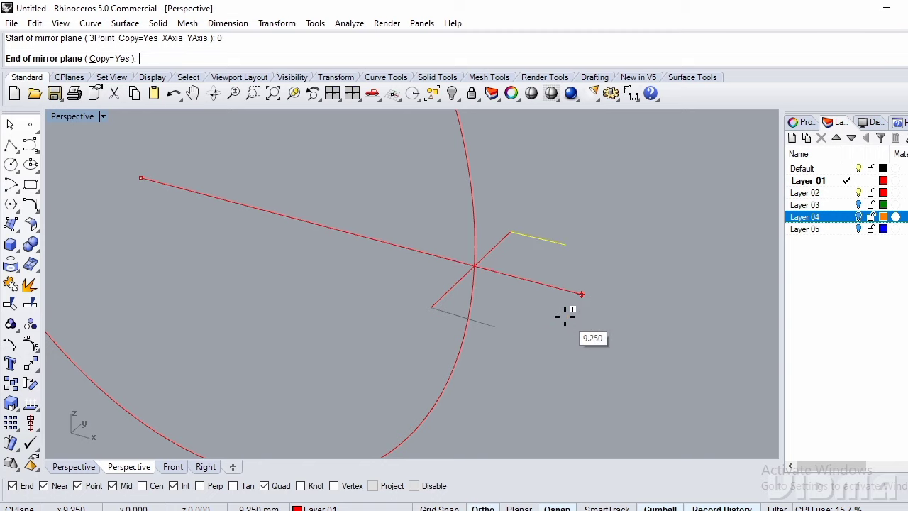
click(564, 317)
key(Escape)
Connect the free ends of both 1 mm lines with a line to close the rectangular profile.
text(Line)
key(Return)
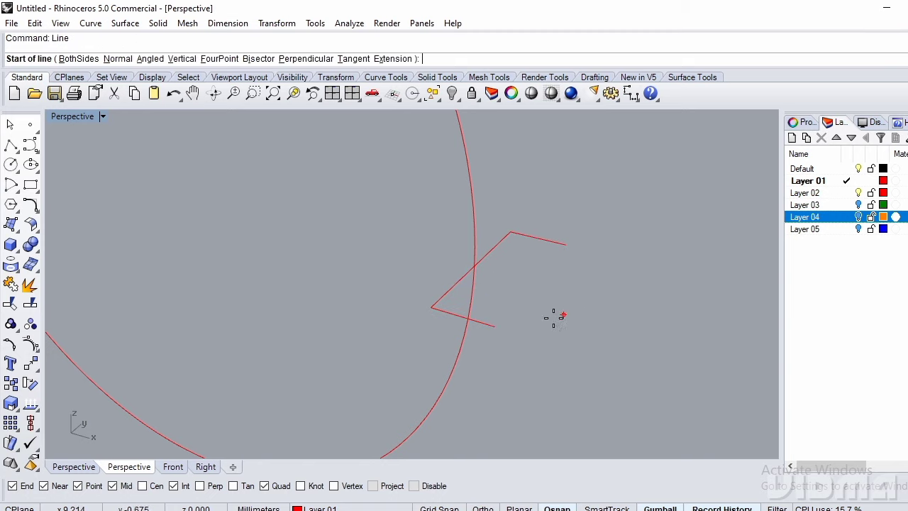
click(495, 325)
click(564, 244)
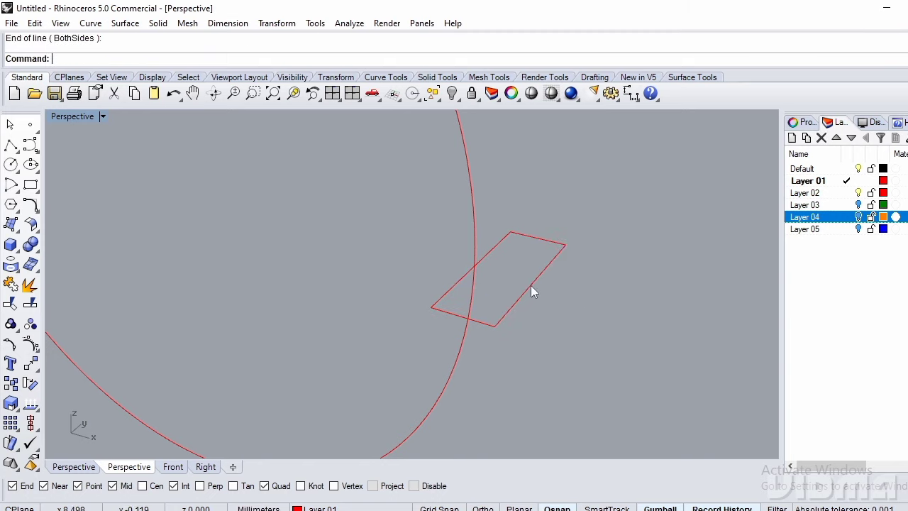
Rebuild the profile's outer line and move its two middle control points outward along X to make it bulge.
click(531, 287)
text(Reb)
key(Return)
key(Return)
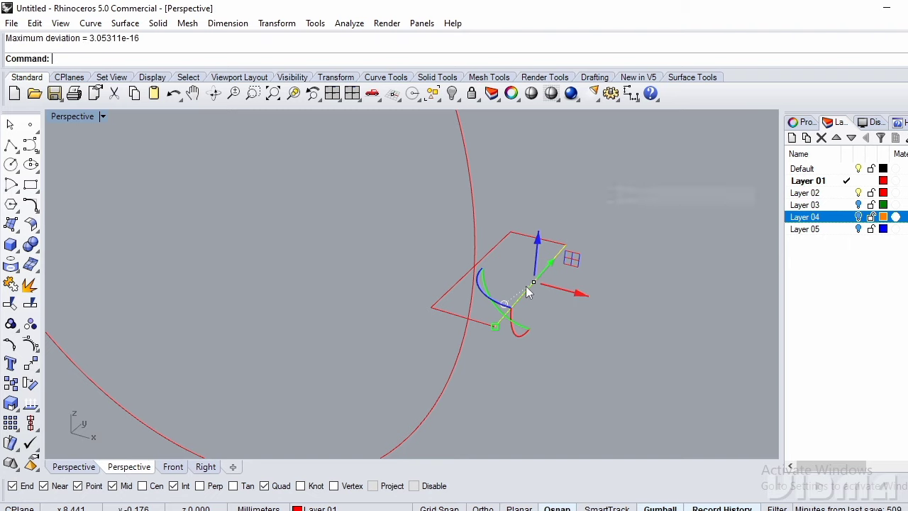
key(F10)
right_drag(450, 278, 500, 273)
scroll(567, 263, up, 6)
drag(453, 348, 453, 349)
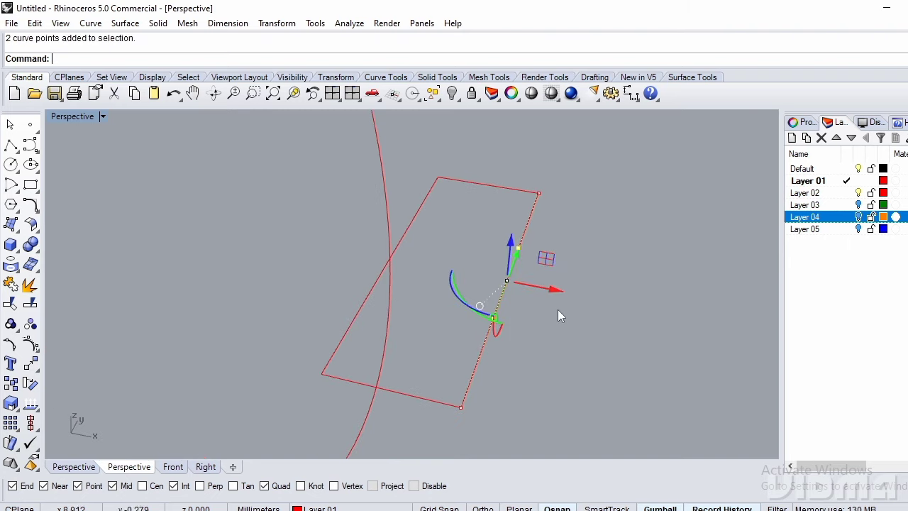
drag(554, 291, 599, 286)
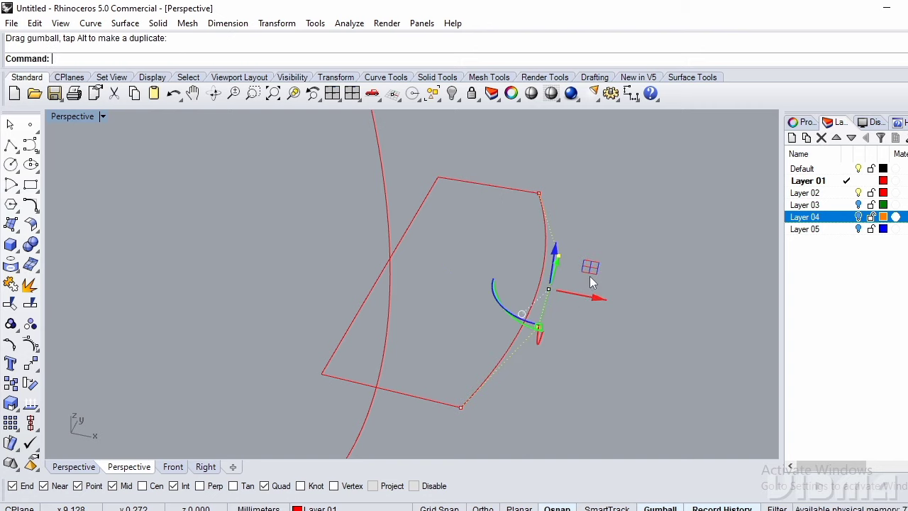
key(Escape)
key(Escape)
Join the four profile lines into one closed curve.
scroll(590, 271, down, 6)
drag(400, 343, 356, 380)
ctrl+drag(595, 368, 337, 385)
key(ctrl+j)
scroll(483, 383, down, 3)
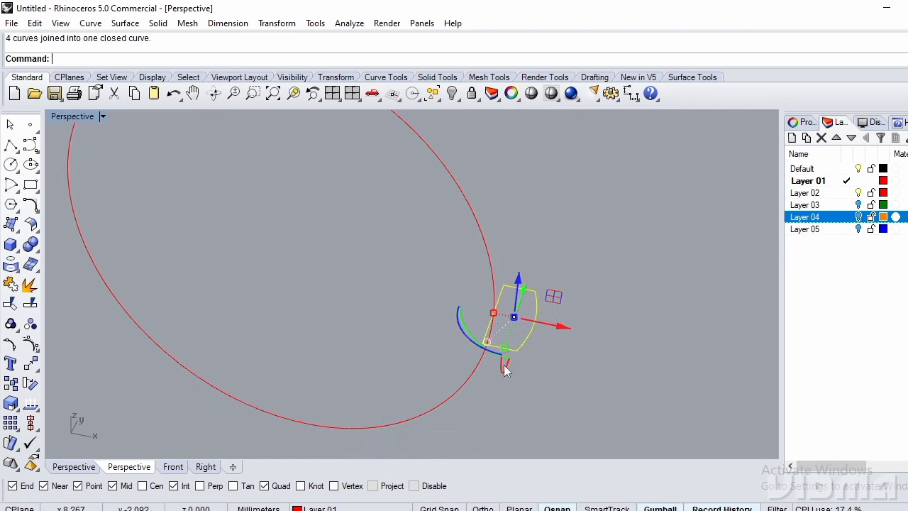
key(Escape)
Polar array the closed profile around the origin in the front view with 4 items over 360 degrees.
click(501, 360)
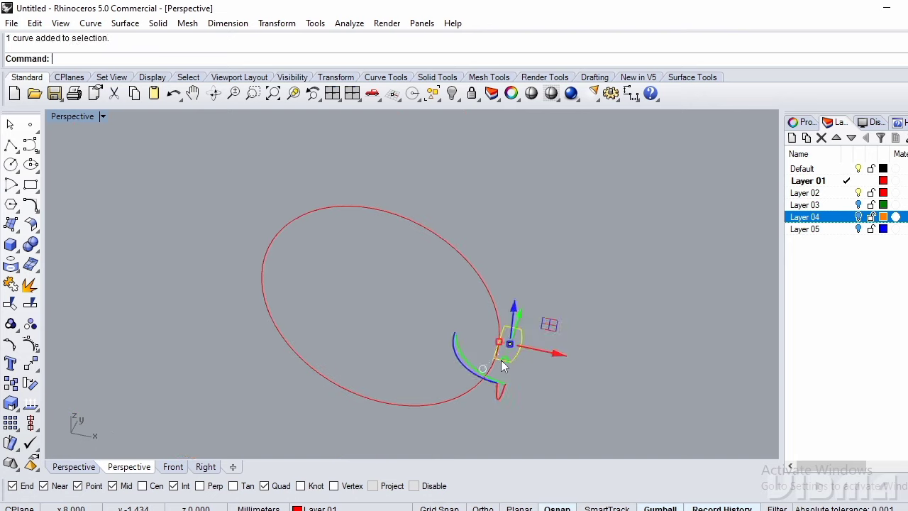
key(ctrl+F2)
text(A)
key(Return)
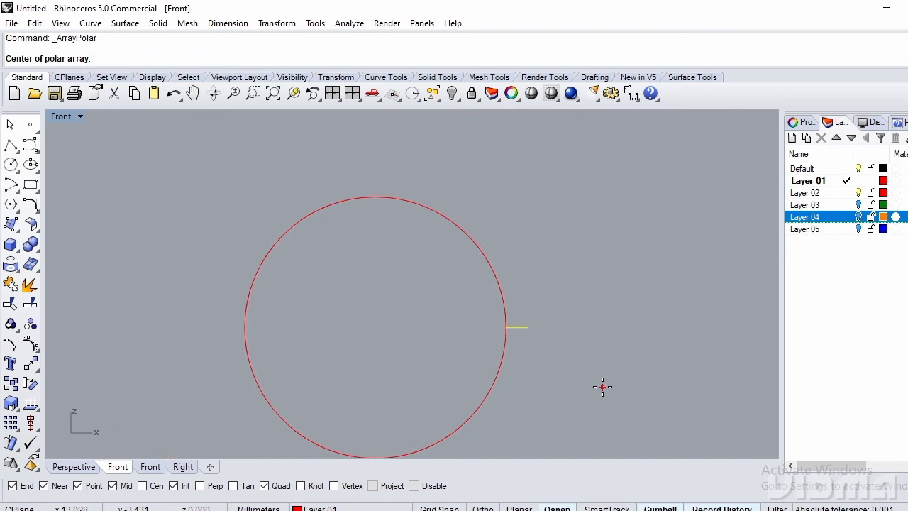
text(0)
key(Return)
text(4)
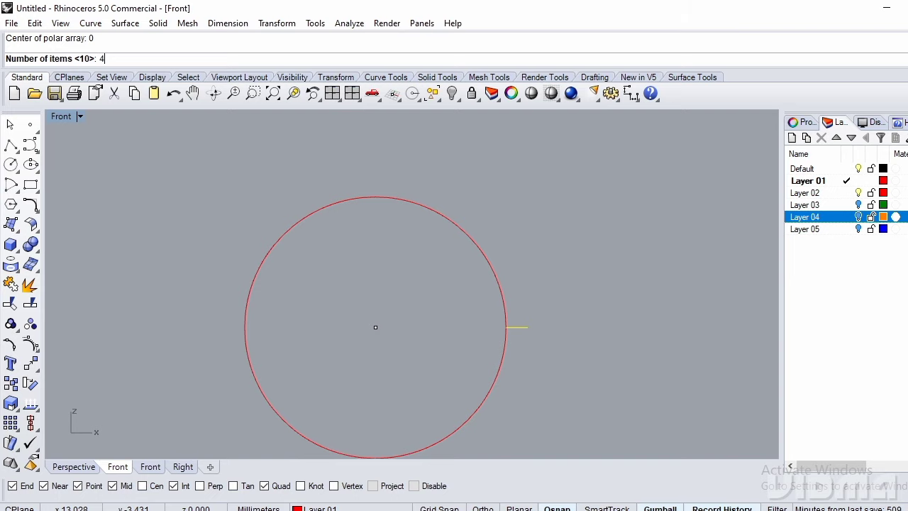
key(Return)
key(Return)
key(Return)
key(Escape)
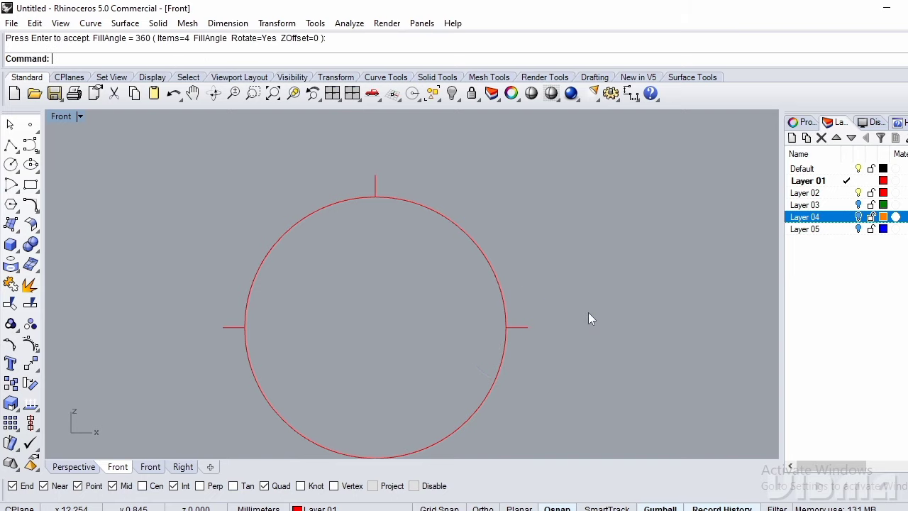
Show all hidden objects again and set the perspective view to Shaded display.
text(T)
key(Return)
text(P)
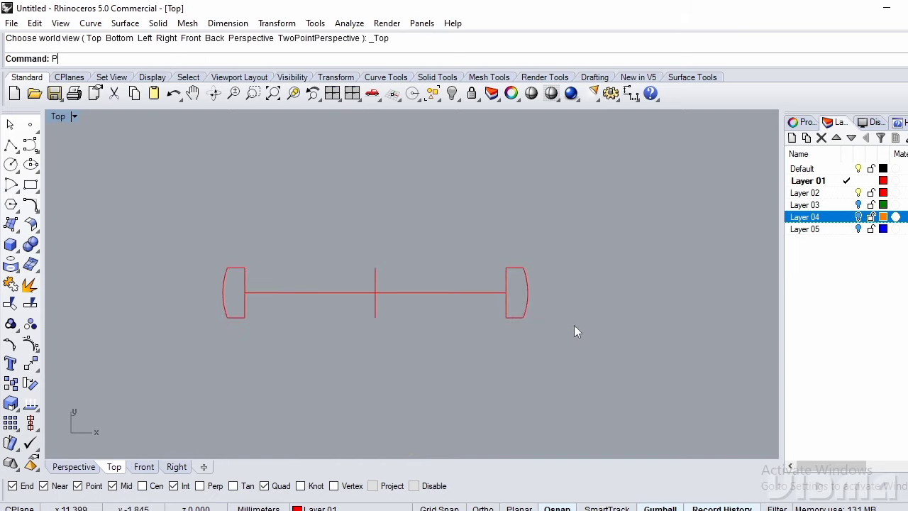
key(Return)
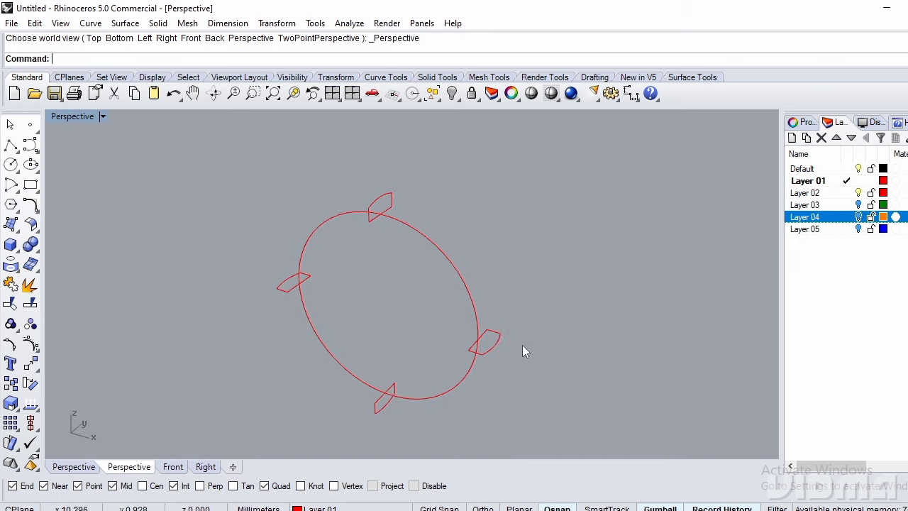
text(TT)
key(Return)
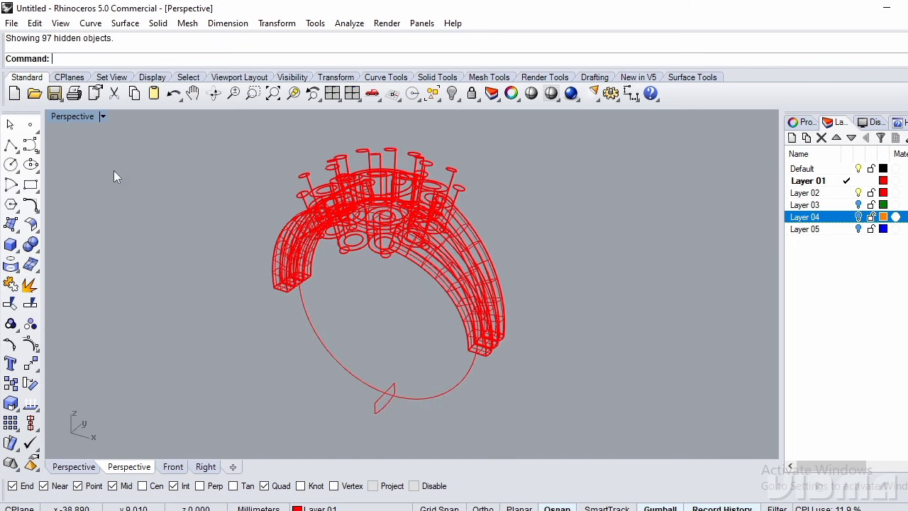
click(88, 117)
click(162, 113)
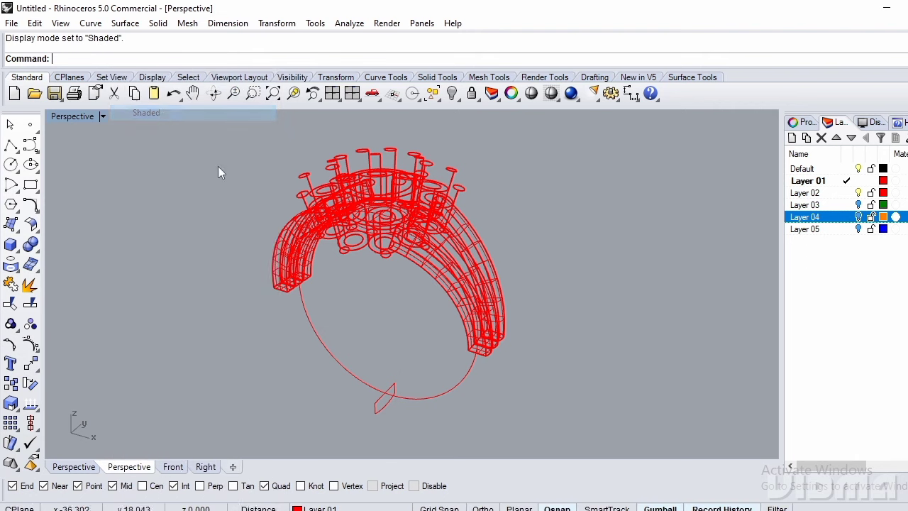
mouse_move(218, 166)
right_down()
mouse_move(393, 352)
mouse_move(474, 238)
mouse_move(462, 205)
mouse_move(442, 246)
mouse_move(425, 347)
right_up()
scroll(418, 405, up, 3)
Try to split the ring circle with a curve inside the flower head as the cutting object.
click(415, 402)
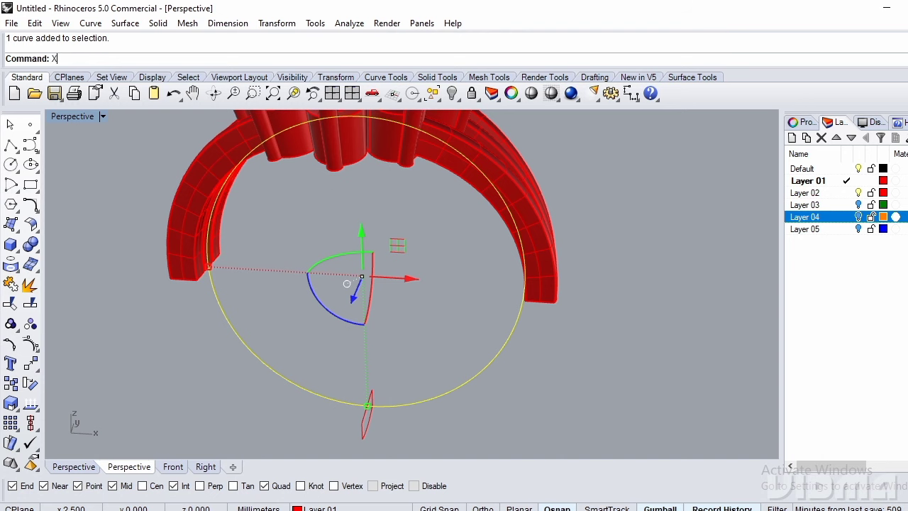
key(Return)
right_drag(412, 405, 364, 174)
scroll(364, 170, up, 8)
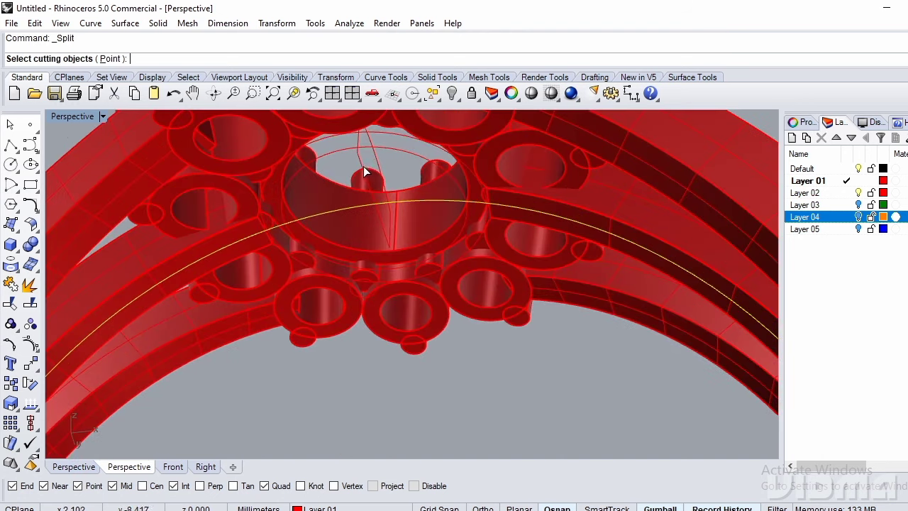
click(363, 166)
key(Return)
Select the ring circle together with the closed profile curve at its lowest point.
click(411, 216)
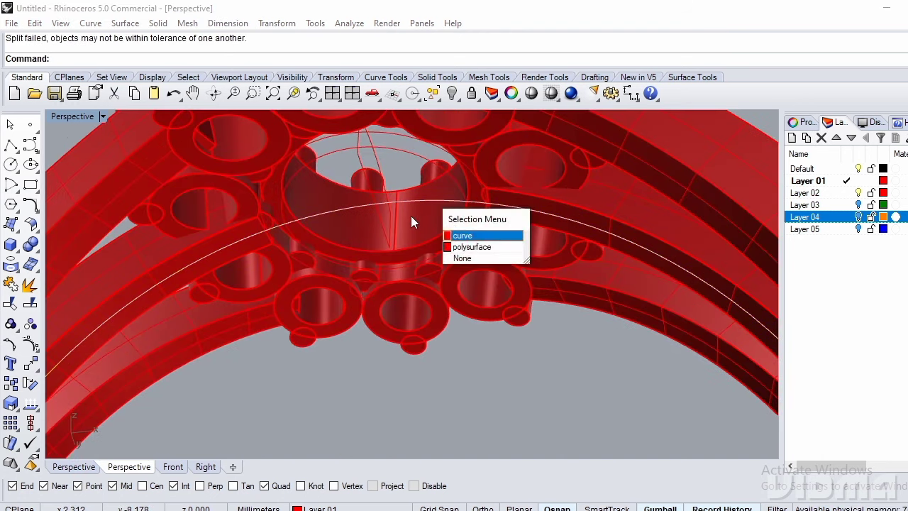
click(462, 235)
scroll(419, 212, down, 5)
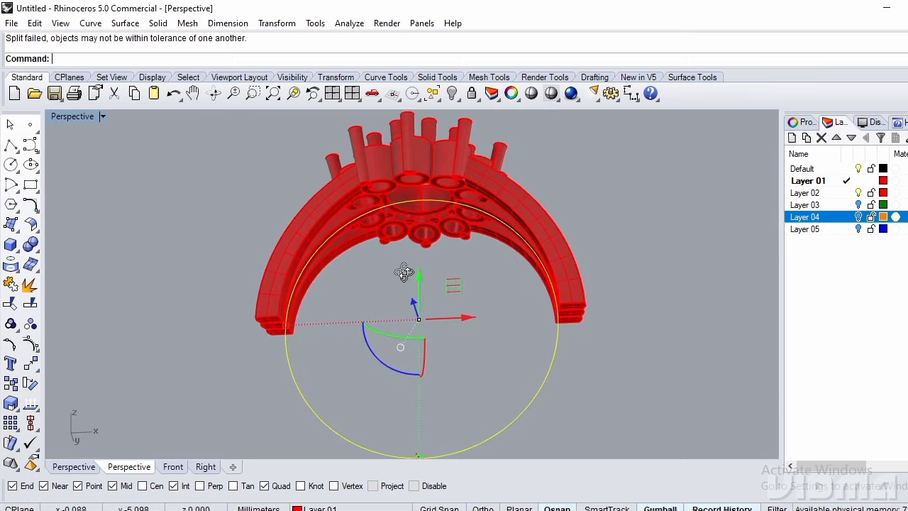
scroll(404, 272, down, 4)
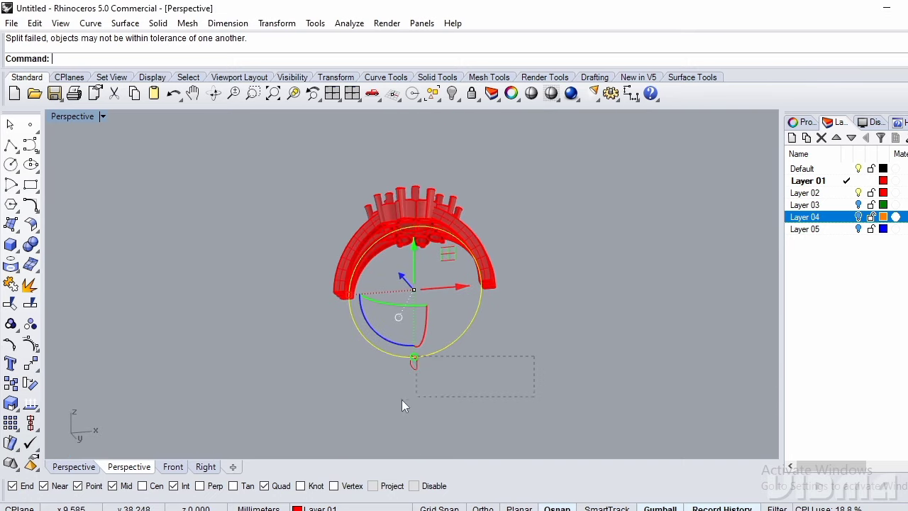
drag(401, 406, 398, 377)
Examine the ends of the shank bars and where the ring circle meets them from several angles.
scroll(440, 255, up, 6)
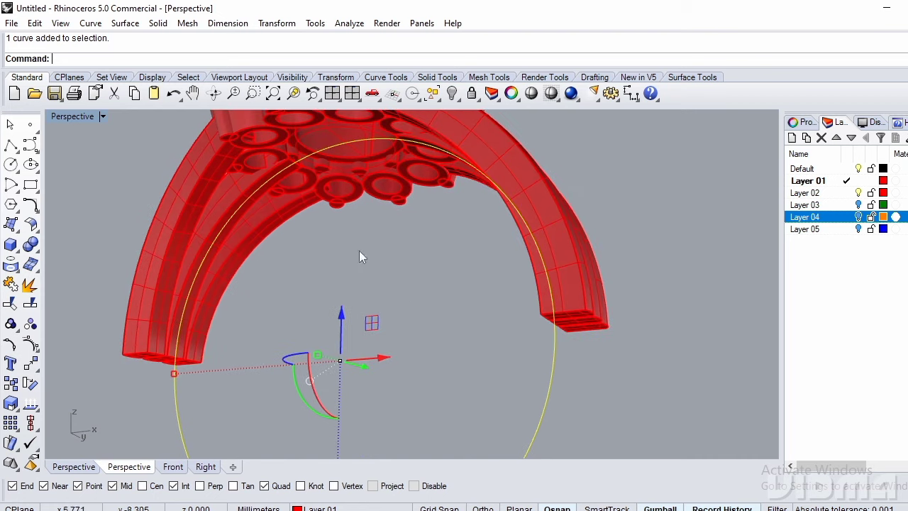
right_drag(356, 157, 542, 337)
scroll(570, 293, down, 5)
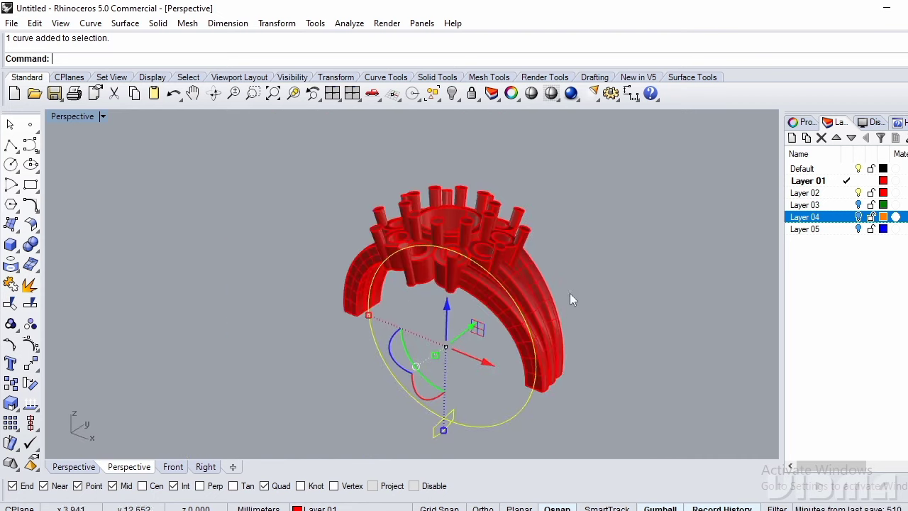
scroll(568, 400, up, 3)
scroll(561, 399, up, 7)
right_drag(562, 399, 614, 291)
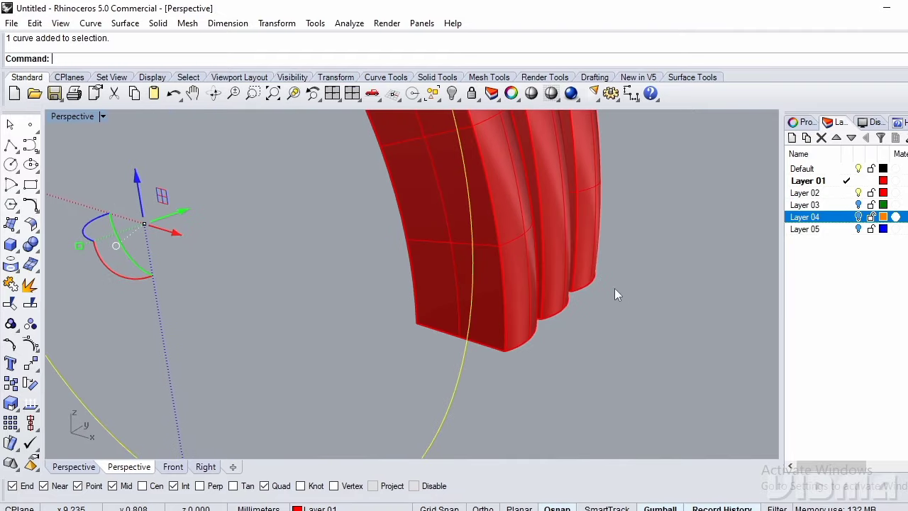
scroll(615, 287, down, 5)
right_drag(529, 339, 468, 175)
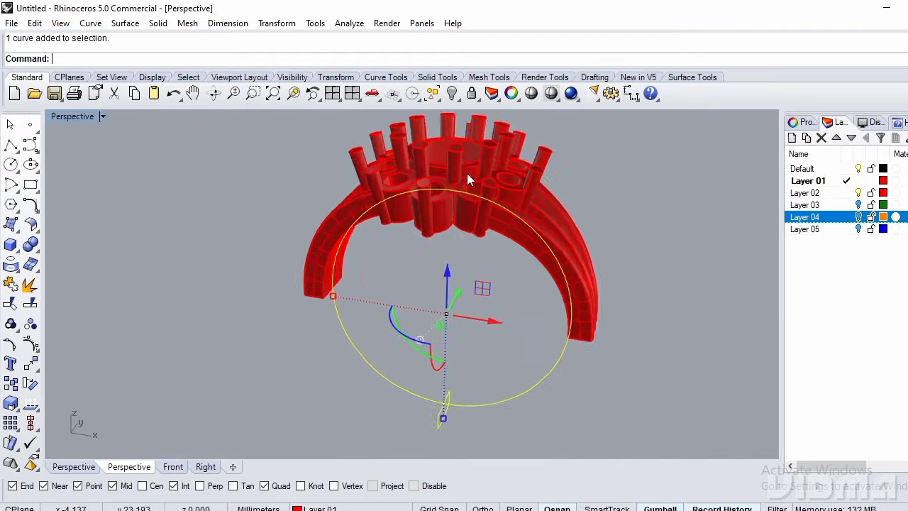
Group everything except the ring circle and its upper and lower profile curves, and hide the group.
scroll(425, 193, up, 5)
scroll(425, 192, down, 5)
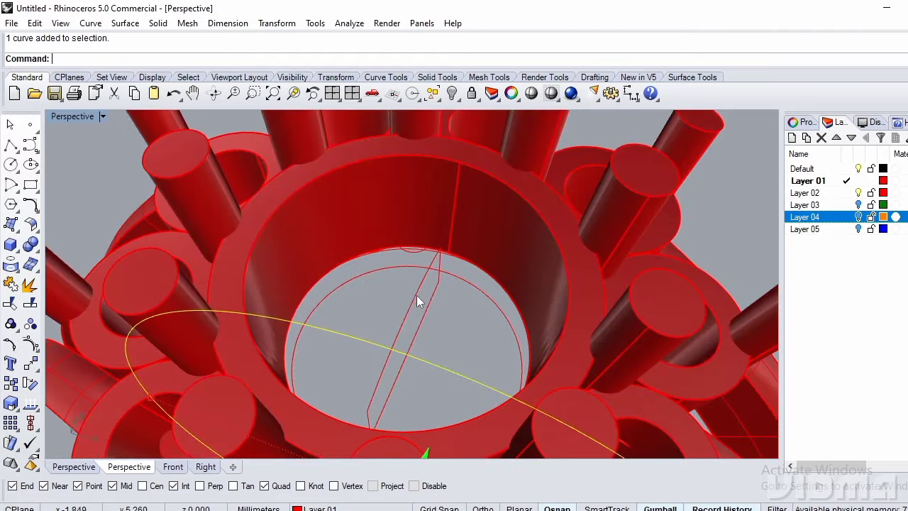
click(418, 302)
scroll(418, 301, down, 8)
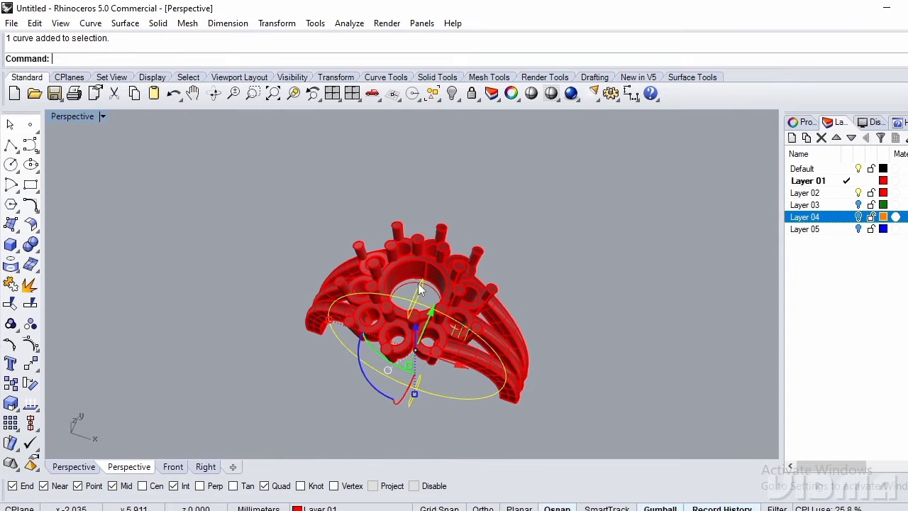
key(ctrl+a)
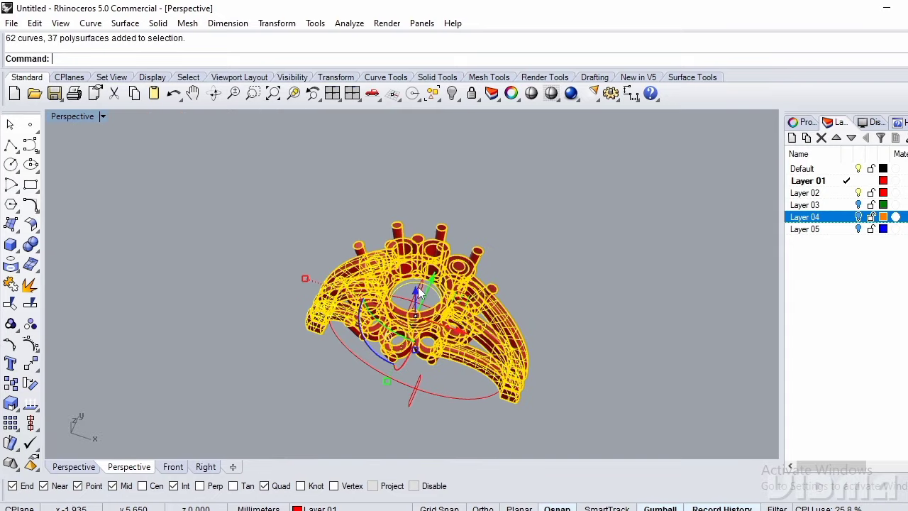
click(10, 324)
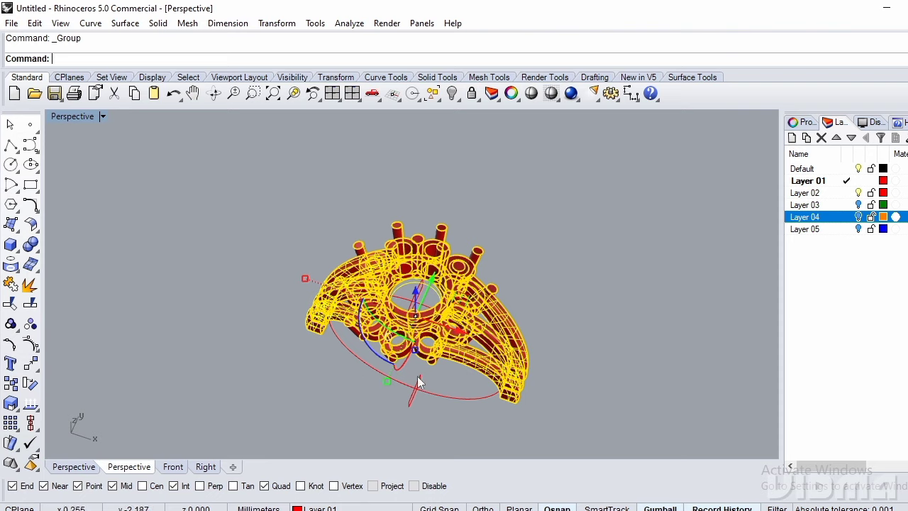
key(ctrl+h)
Split the ring circle using the profile curve at its highest point as the cutting object.
right_drag(418, 383, 497, 276)
click(497, 277)
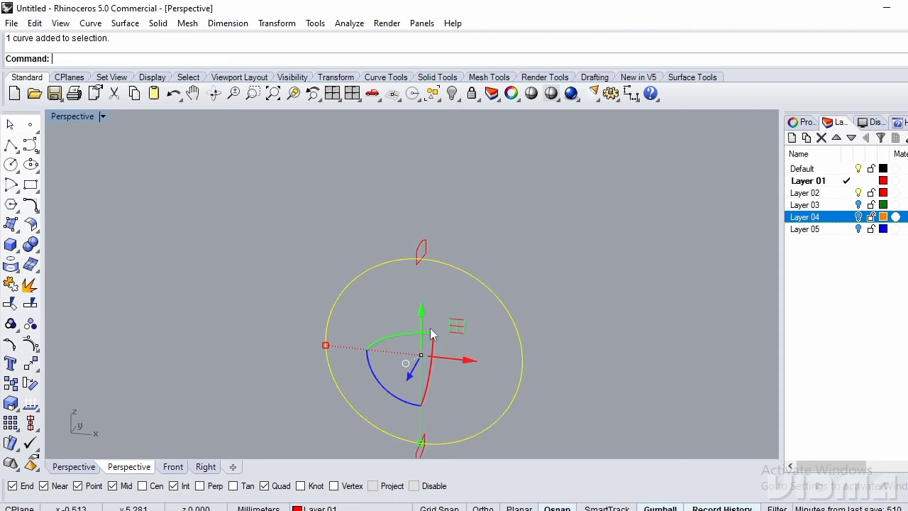
key(Return)
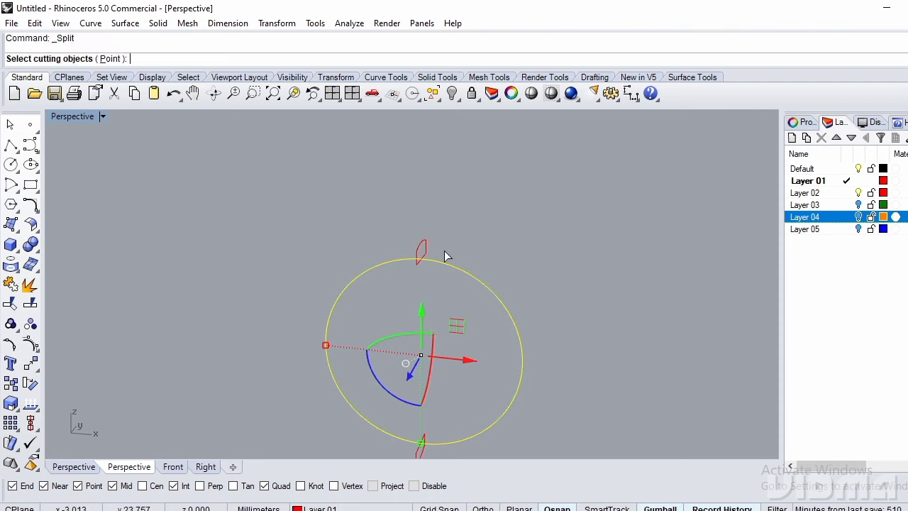
click(420, 253)
scroll(483, 365, down, 2)
key(Return)
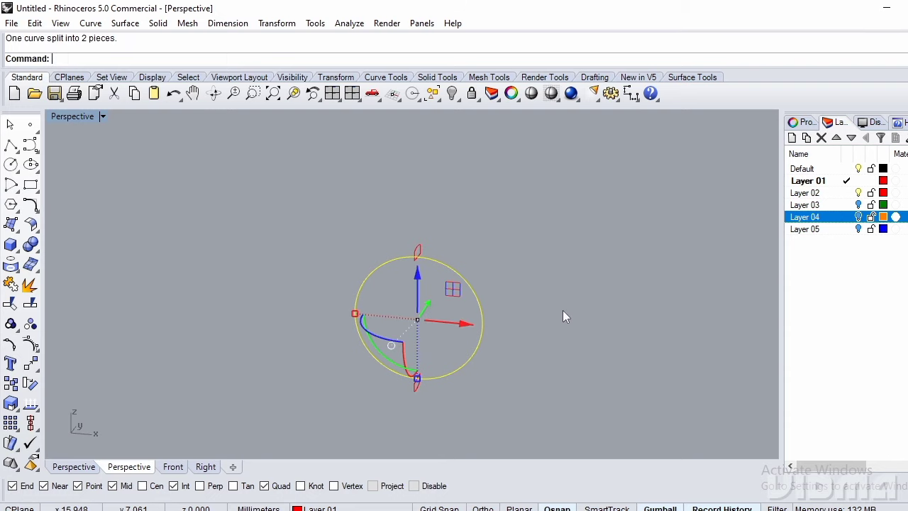
click(563, 310)
scroll(476, 314, up, 4)
click(484, 315)
In the front view, rotate the upper profile curve about the origin by about 313°, without copying it.
text(F)
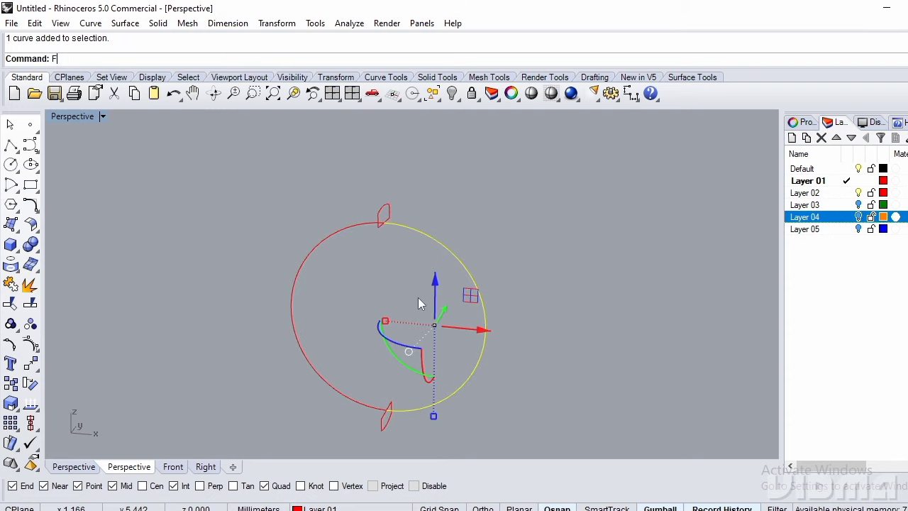
text(ront)
key(Return)
click(395, 209)
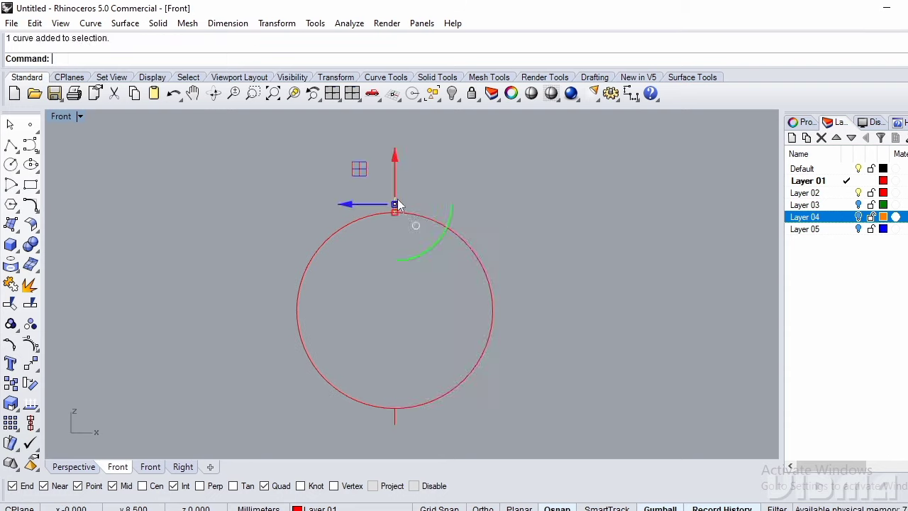
text(Rotate)
key(Return)
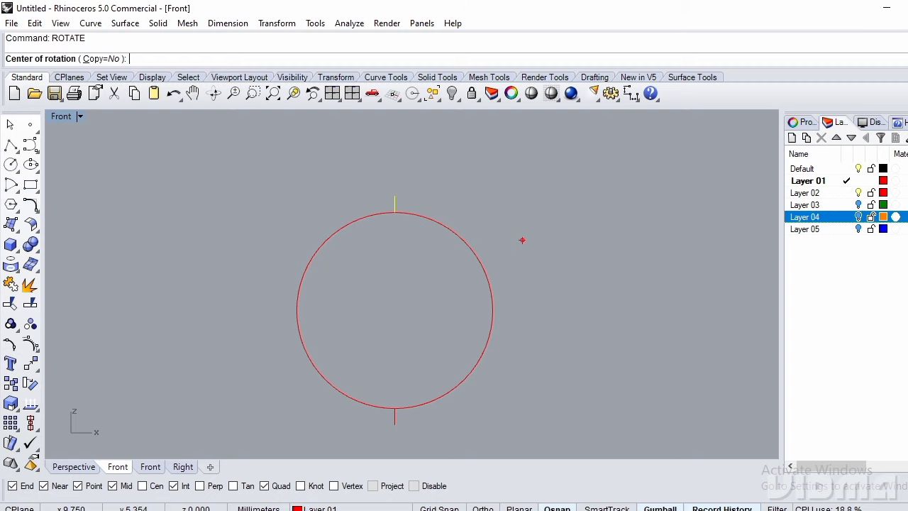
text(0)
key(Return)
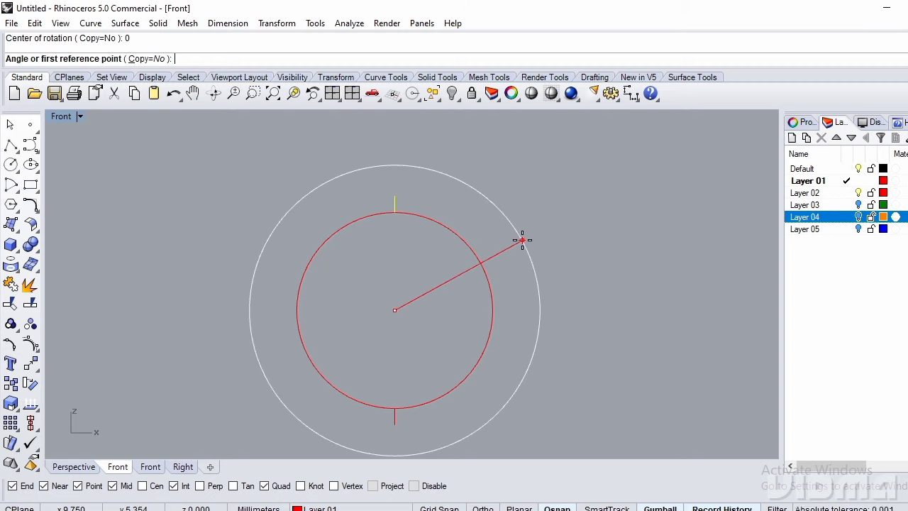
click(417, 159)
key(F8)
key(F8)
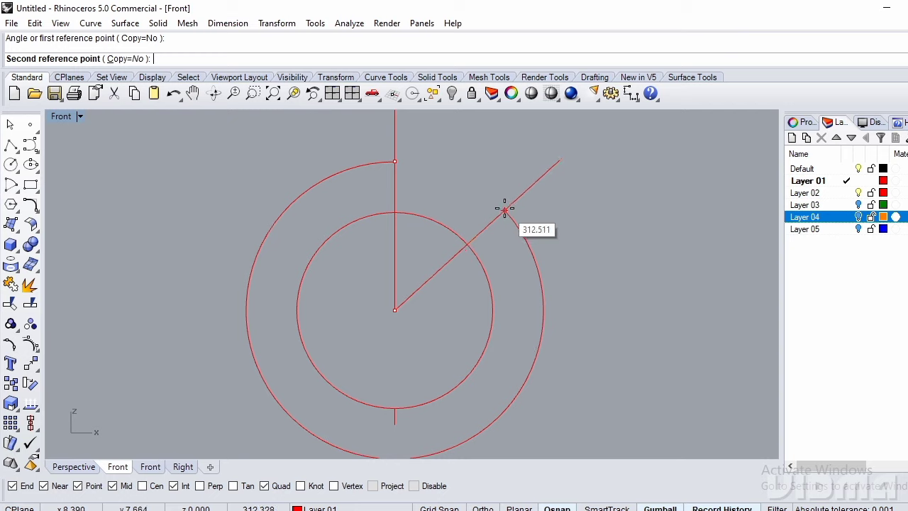
click(505, 208)
key(Escape)
Split the right half of the circle at the rotated profile, and hide the left half and the piece above the profile.
click(299, 323)
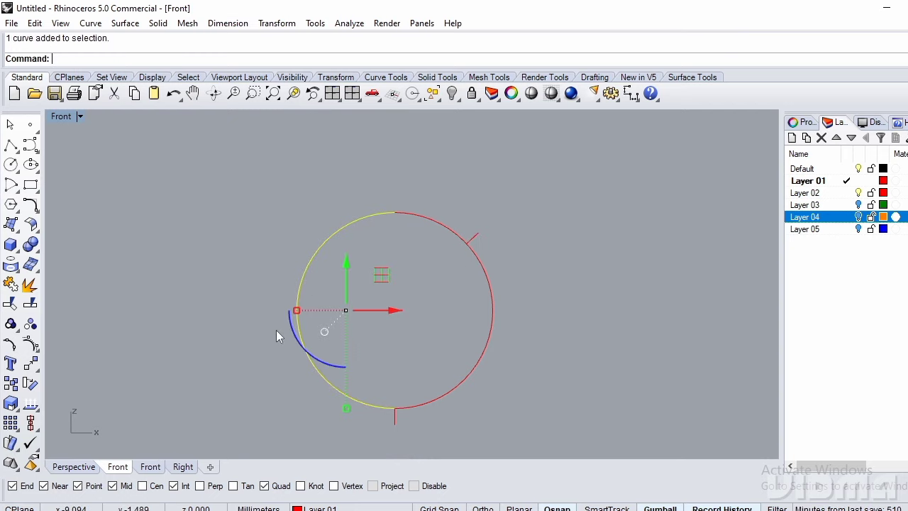
key(ctrl+h)
scroll(438, 241, up, 4)
click(433, 211)
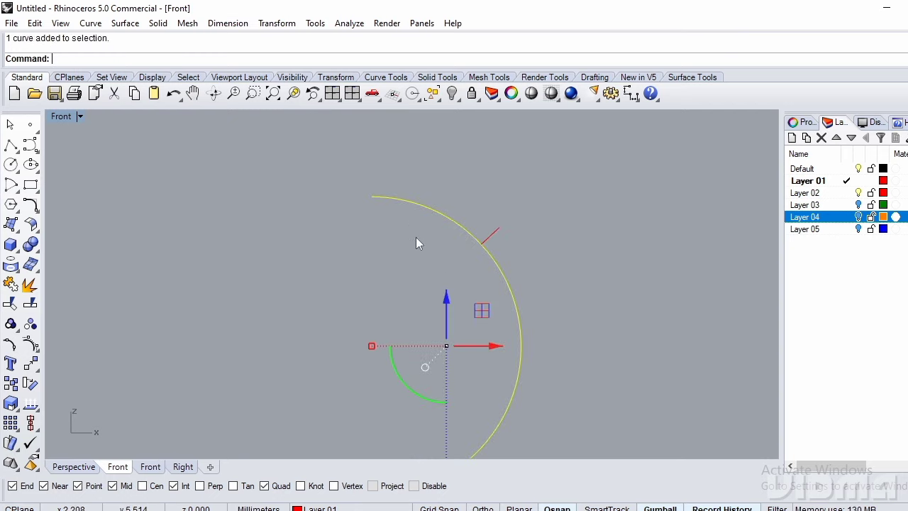
scroll(440, 257, down, 2)
key(Return)
click(481, 240)
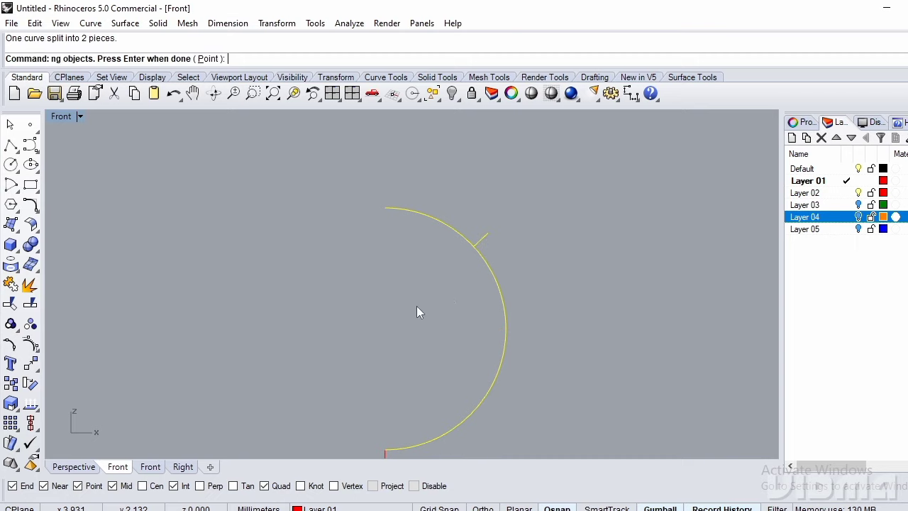
key(Return)
click(426, 210)
key(ctrl+h)
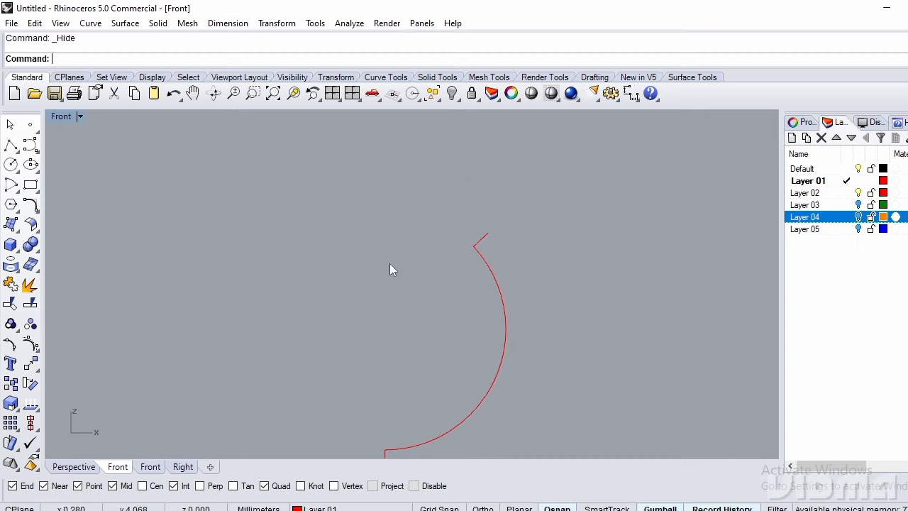
Sweep the two end profiles along the remaining arc with Sweep1, using Freeform style and no simplification.
scroll(401, 284, down, 3)
scroll(413, 312, up, 1)
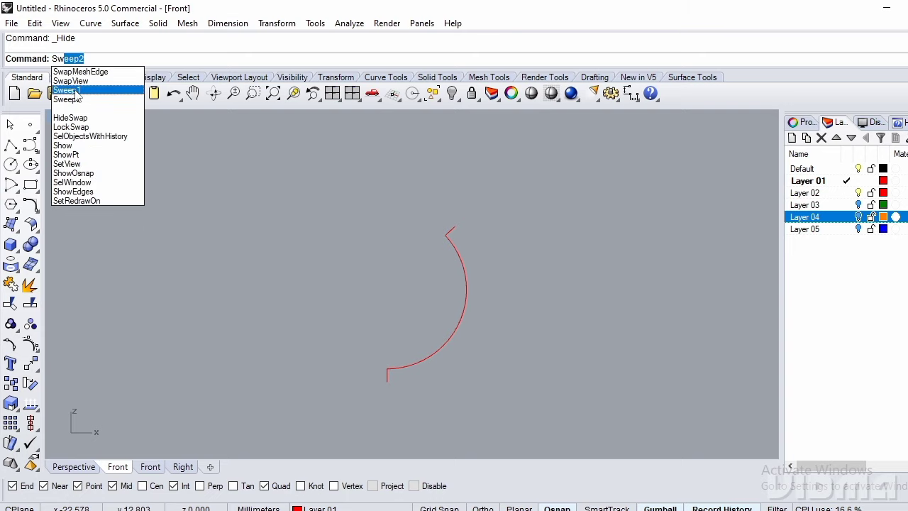
click(71, 91)
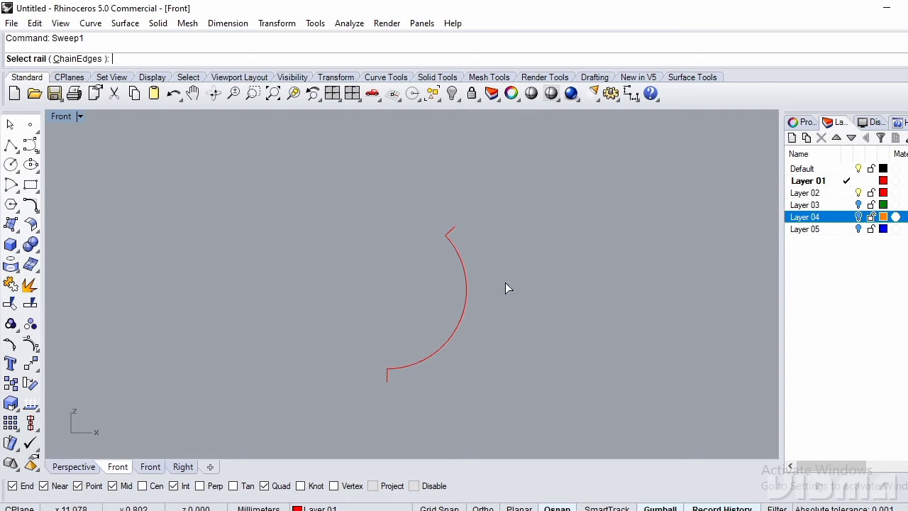
drag(480, 295, 451, 309)
drag(470, 219, 424, 271)
drag(532, 314, 323, 419)
key(Return)
key(Return)
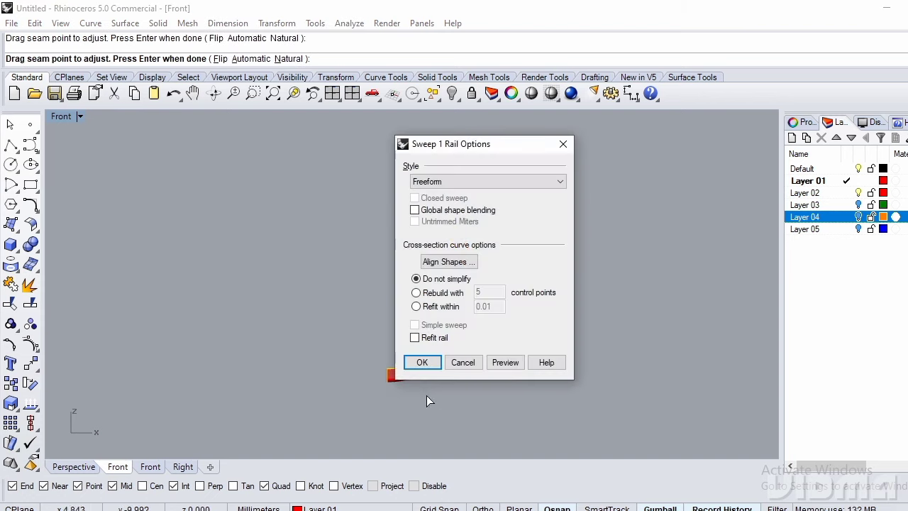
click(422, 363)
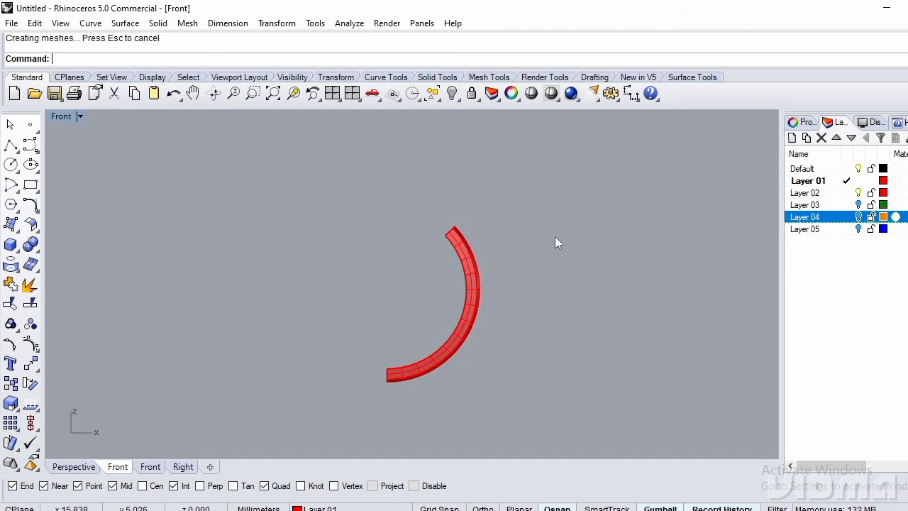
Examine the shape of the swept shank segment in the top and perspective views.
text(T)
key(Return)
text(P)
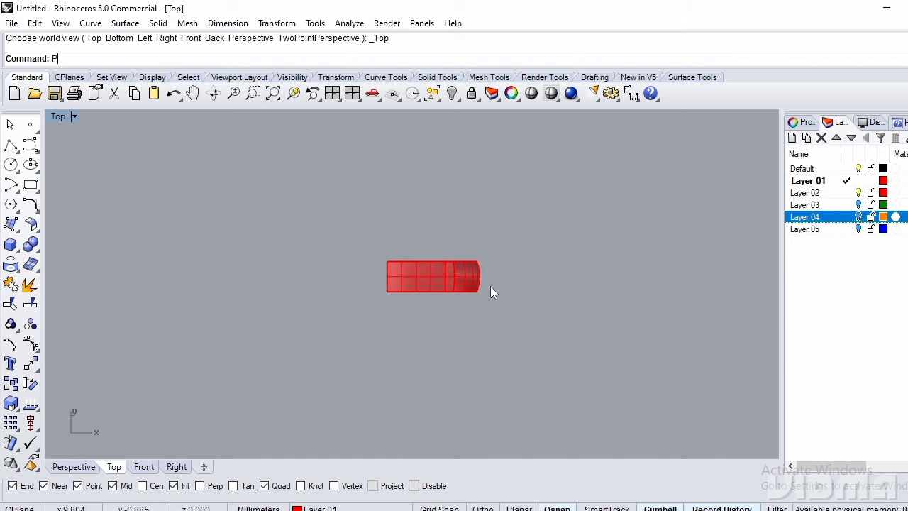
key(Return)
scroll(450, 253, up, 8)
right_drag(443, 252, 483, 298)
scroll(436, 271, down, 3)
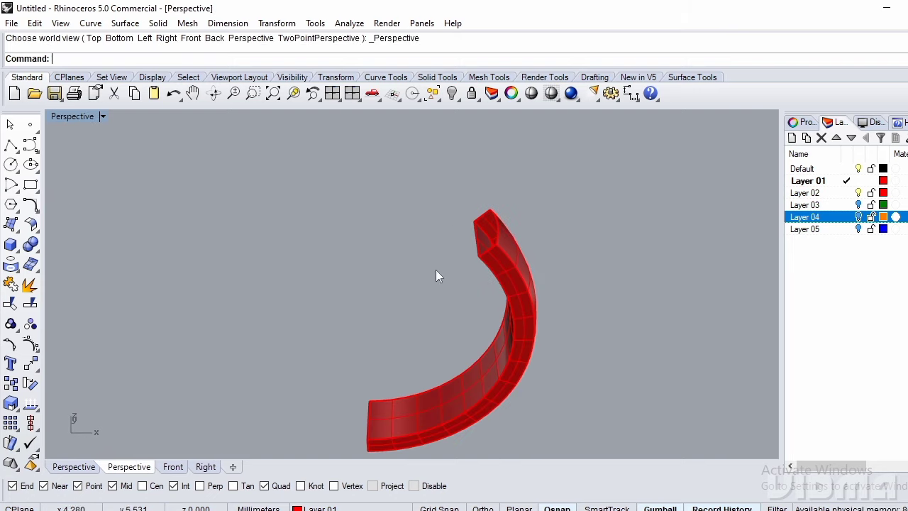
Scale the profile curve at the swept segment's lower end slightly narrower across its width.
right_drag(354, 378, 433, 200)
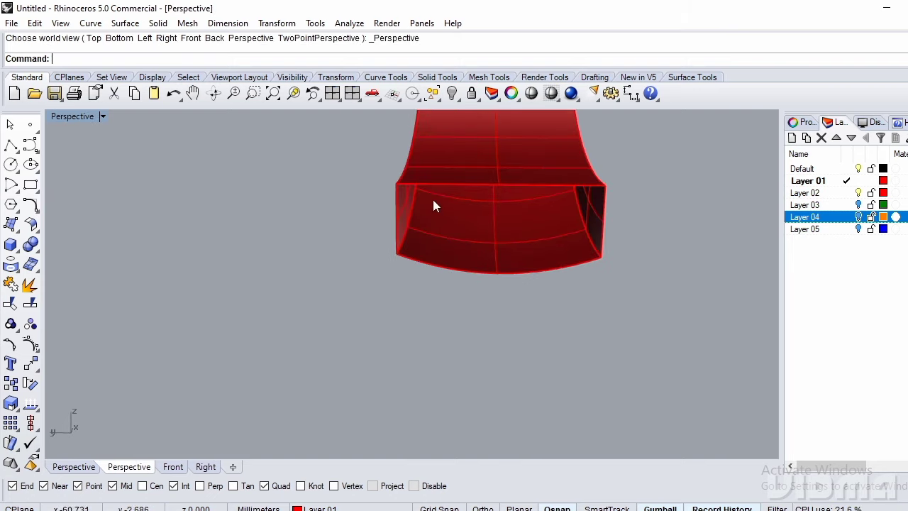
click(421, 187)
click(454, 216)
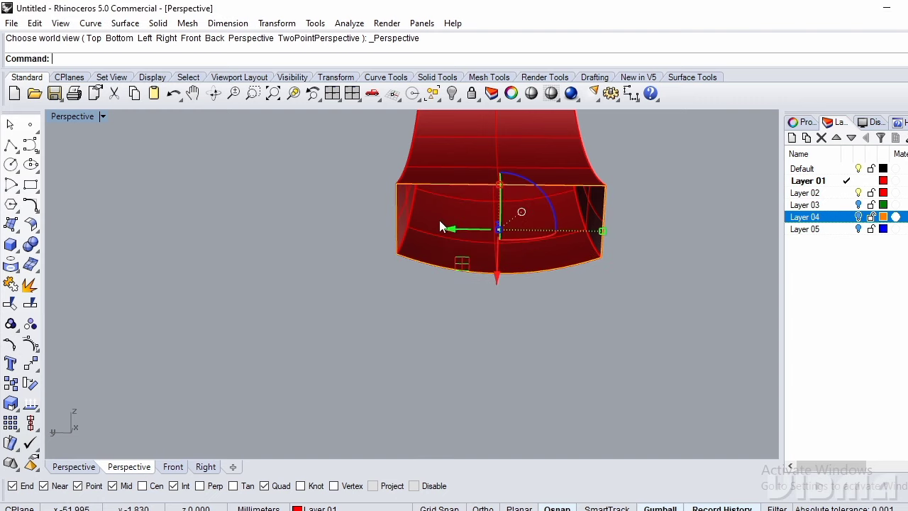
drag(600, 231, 586, 237)
right_drag(546, 261, 426, 312)
scroll(444, 328, down, 6)
scroll(462, 326, up, 12)
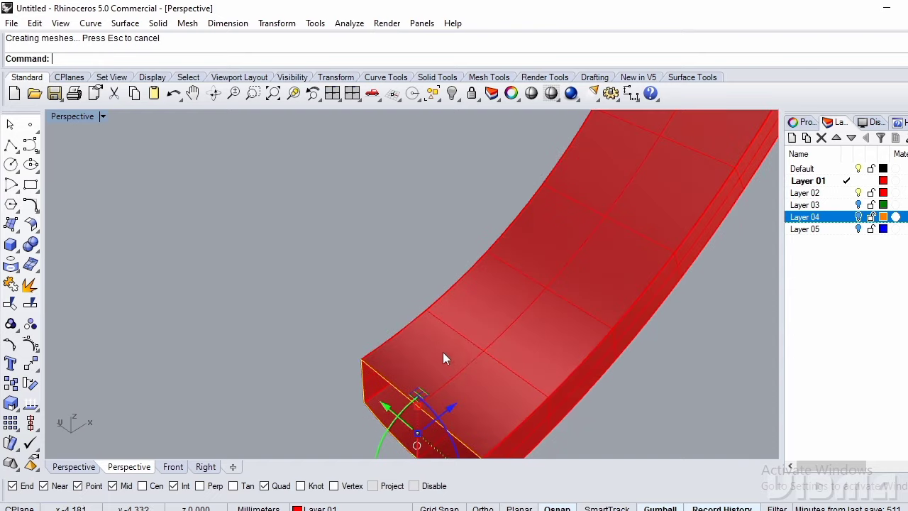
scroll(465, 341, down, 6)
scroll(469, 397, up, 5)
drag(487, 385, 474, 397)
scroll(474, 399, down, 10)
click(571, 377)
scroll(519, 399, down, 6)
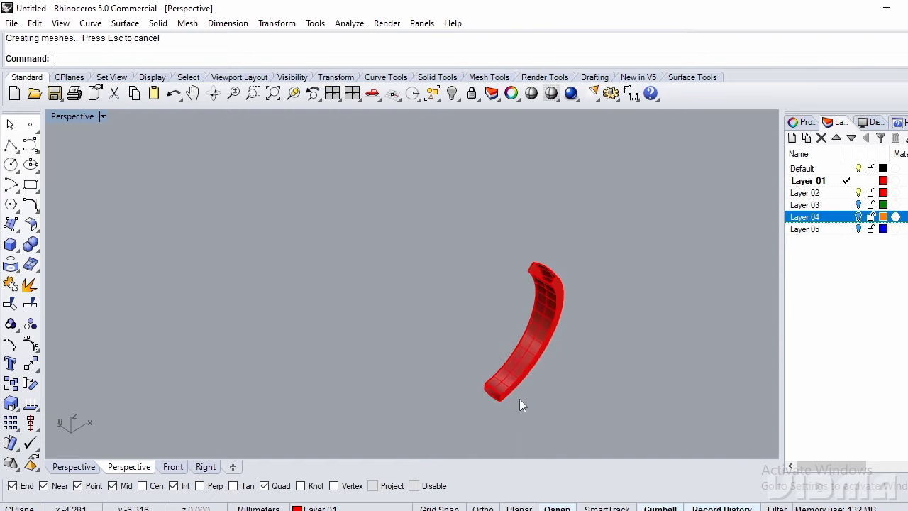
Show all hidden objects and check how the swept segment meets the three shank bars.
scroll(521, 325, up, 5)
text(Show)
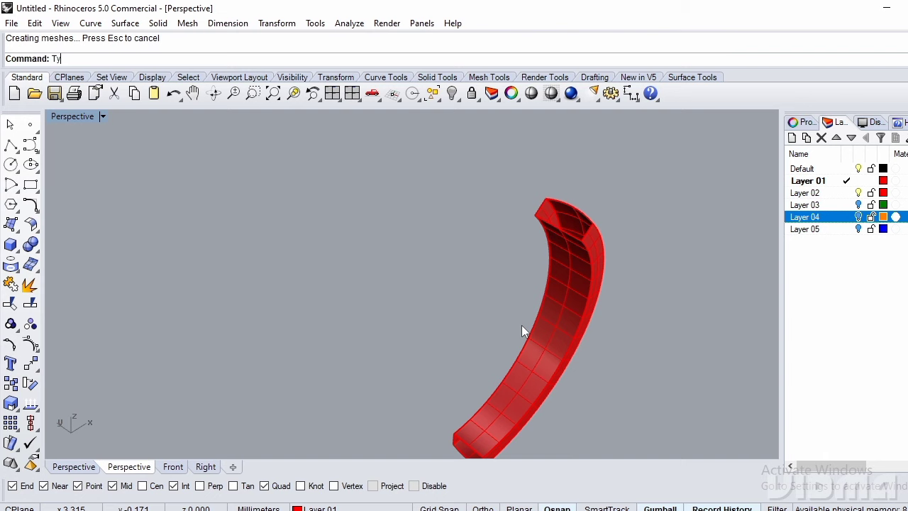
key(Return)
right_drag(593, 311, 350, 227)
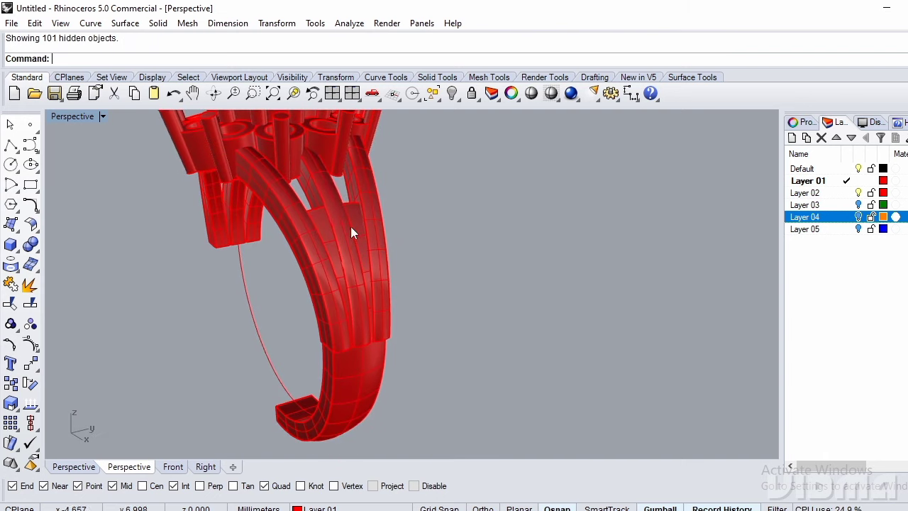
scroll(315, 218, up, 2)
In the front view, rotate the swept segment's upper profile curve about the origin, further clockwise toward the ends of the shank bars.
click(301, 209)
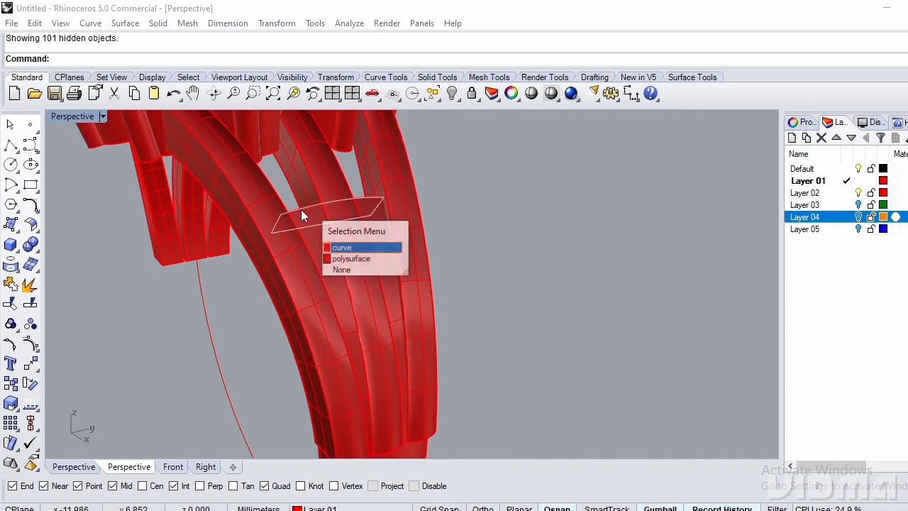
click(344, 245)
right_drag(345, 246, 399, 243)
scroll(400, 241, down, 10)
text(F)
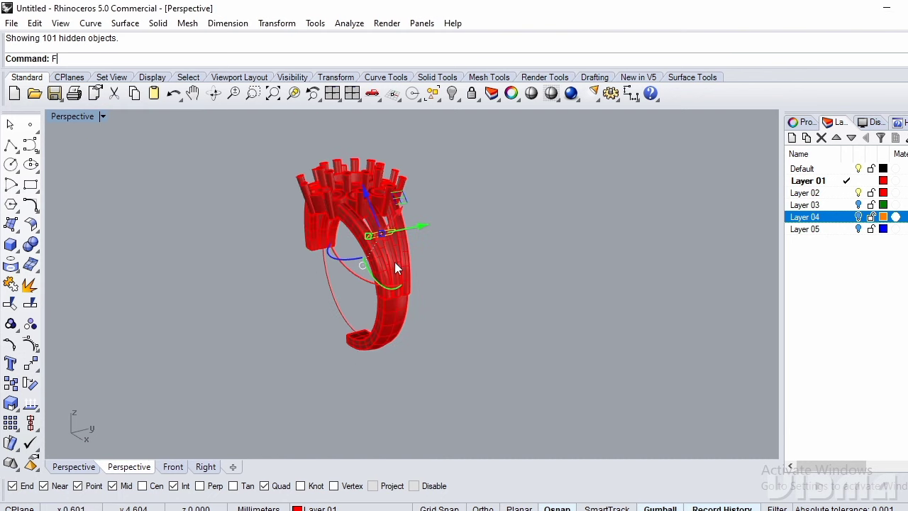
key(Return)
scroll(438, 247, up, 4)
text(ROTATE)
key(Return)
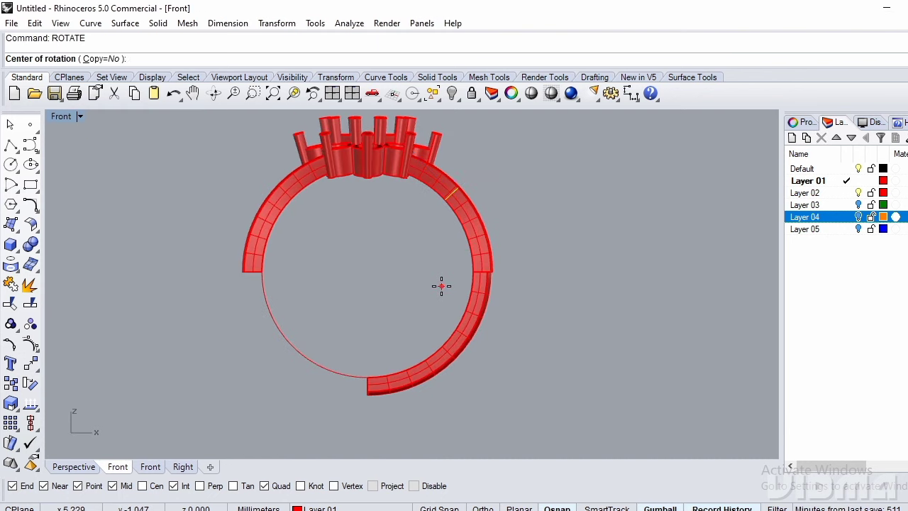
text(0)
key(Return)
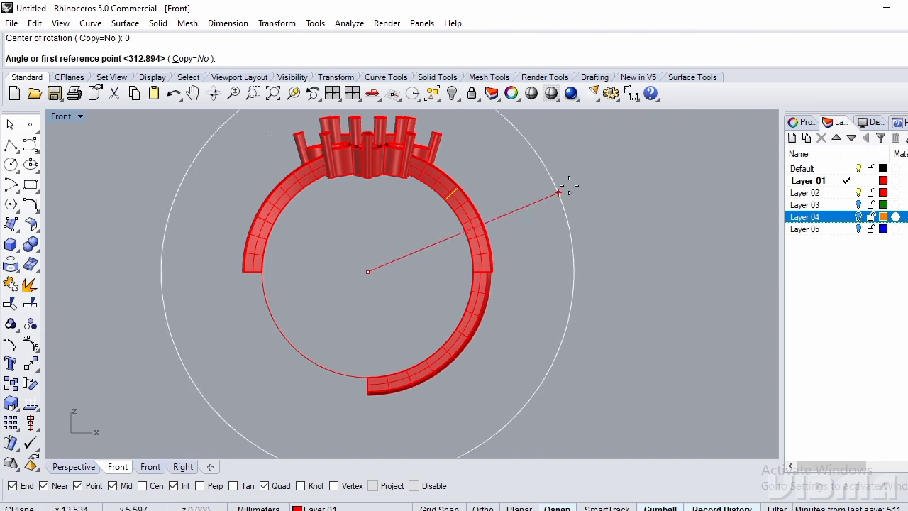
click(547, 163)
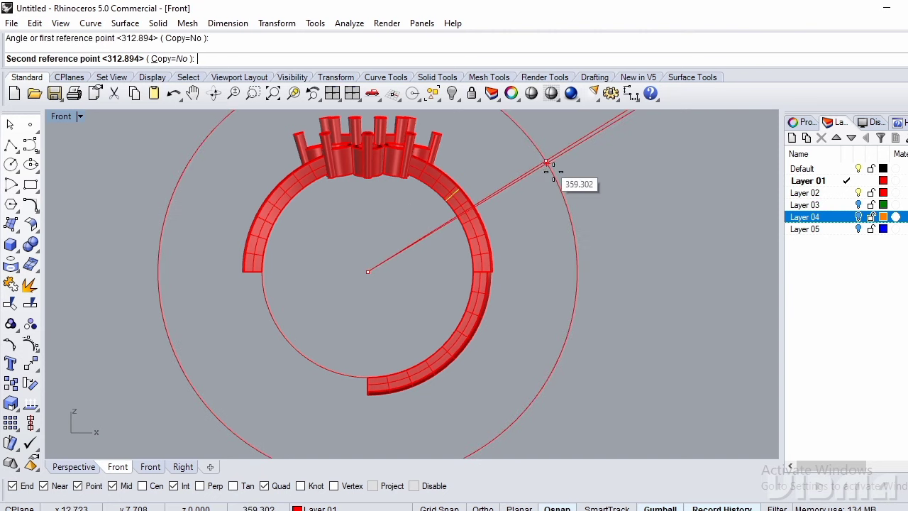
click(574, 214)
Check in the top and perspective views how the rotated upper profile and swept segment meet the shank bars.
scroll(469, 224, up, 3)
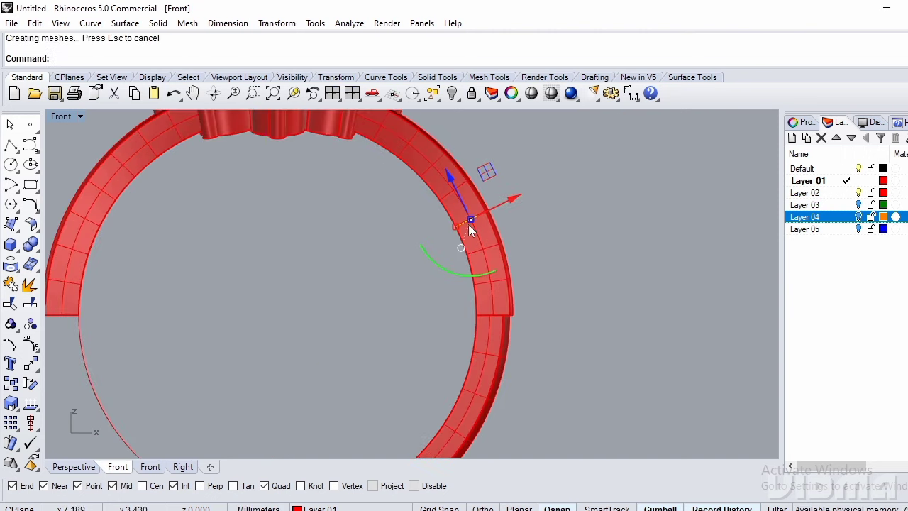
text(Top)
key(Return)
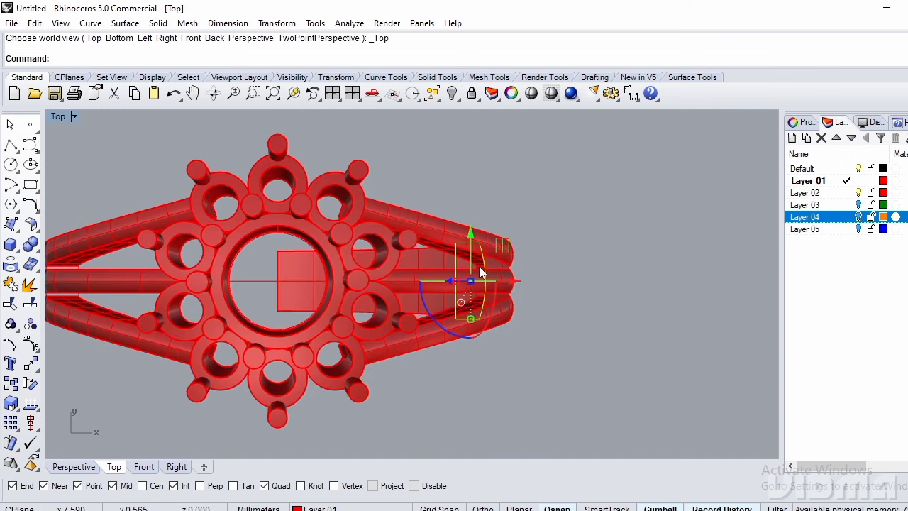
text(P)
key(Return)
scroll(427, 262, up, 10)
right_drag(416, 303, 333, 285)
drag(345, 270, 325, 277)
scroll(327, 279, down, 6)
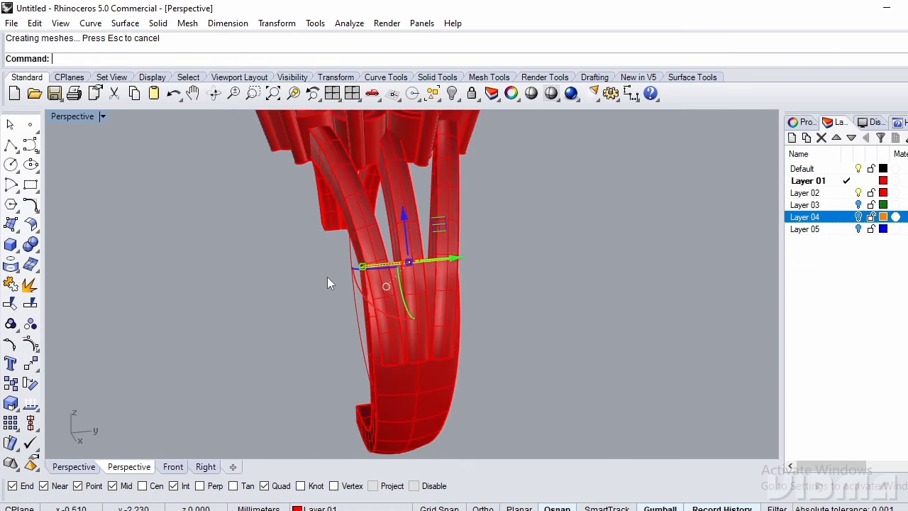
Scale the swept segment's upper profile curve outward in one direction from its inner corner, by a factor of about 1.28.
right_drag(327, 282, 500, 251)
scroll(498, 250, up, 4)
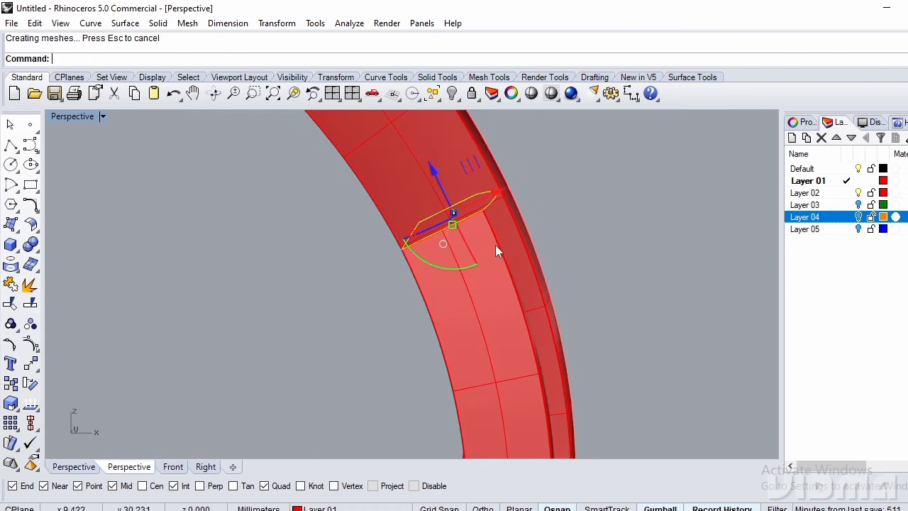
right_click(494, 249)
right_drag(344, 246, 401, 261)
click(498, 263)
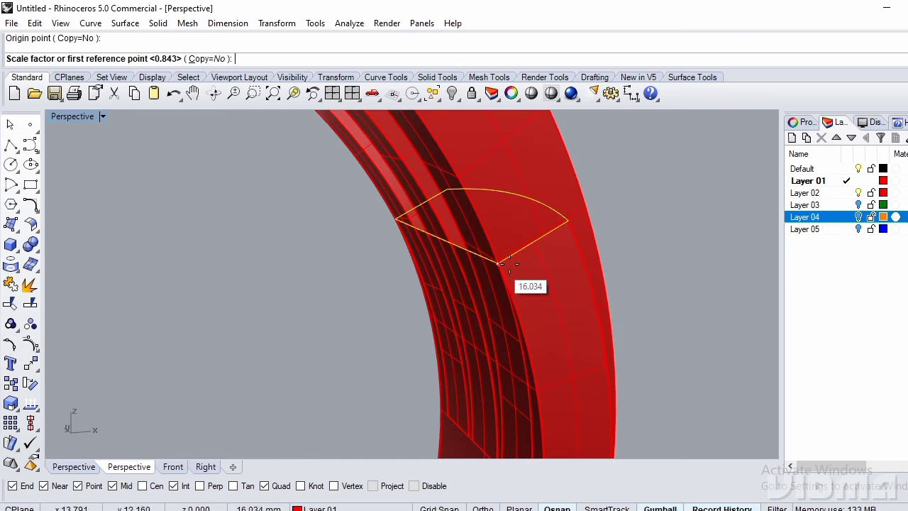
click(569, 221)
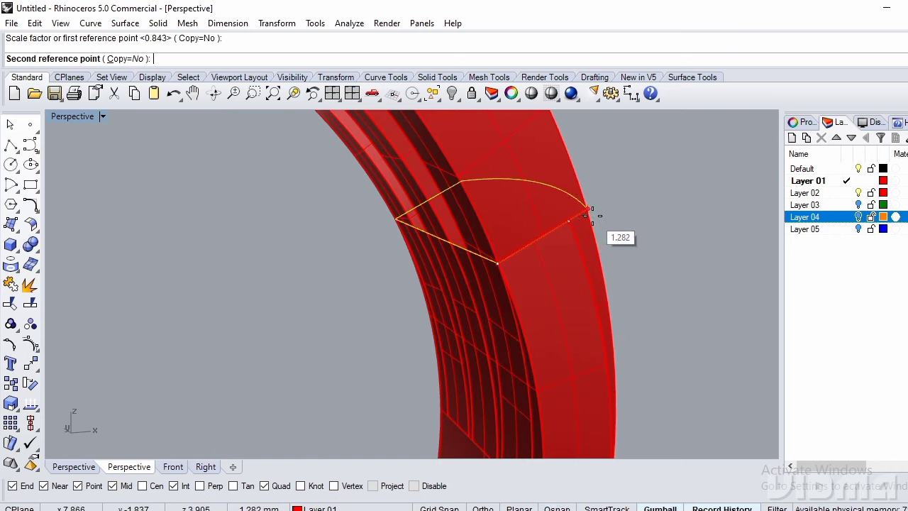
click(592, 217)
Examine in the perspective and front views how the thickened upper end of the segment lines up with the shank bars.
right_drag(599, 221, 578, 257)
text(F)
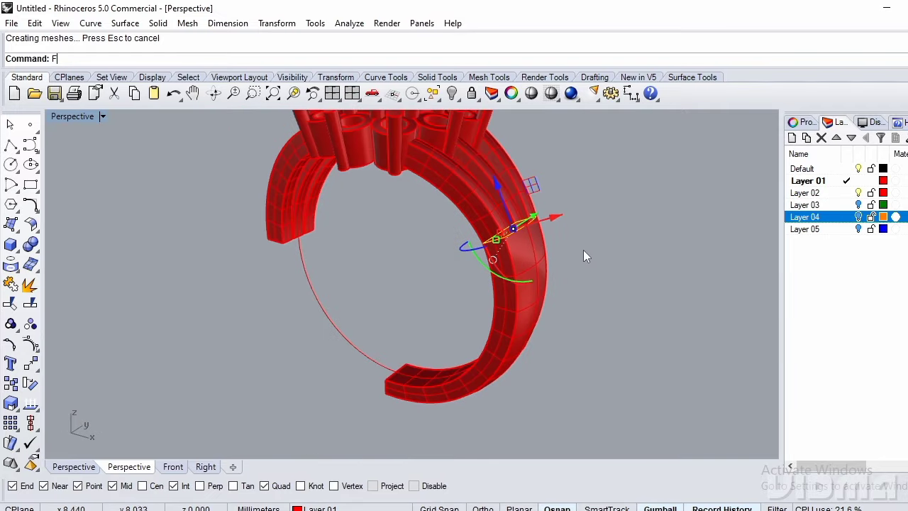
key(Return)
scroll(557, 249, down, 2)
scroll(529, 249, up, 2)
scroll(502, 219, up, 4)
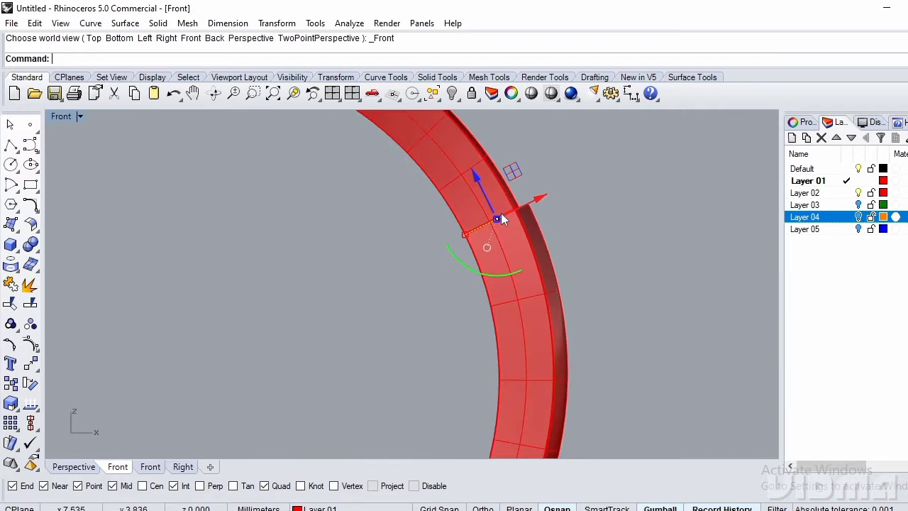
key(ctrl+F1)
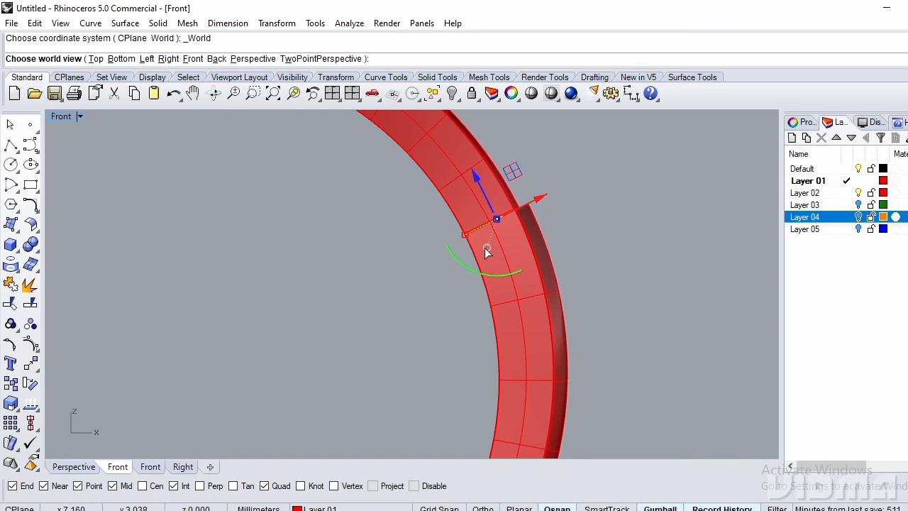
key(ctrl+F2)
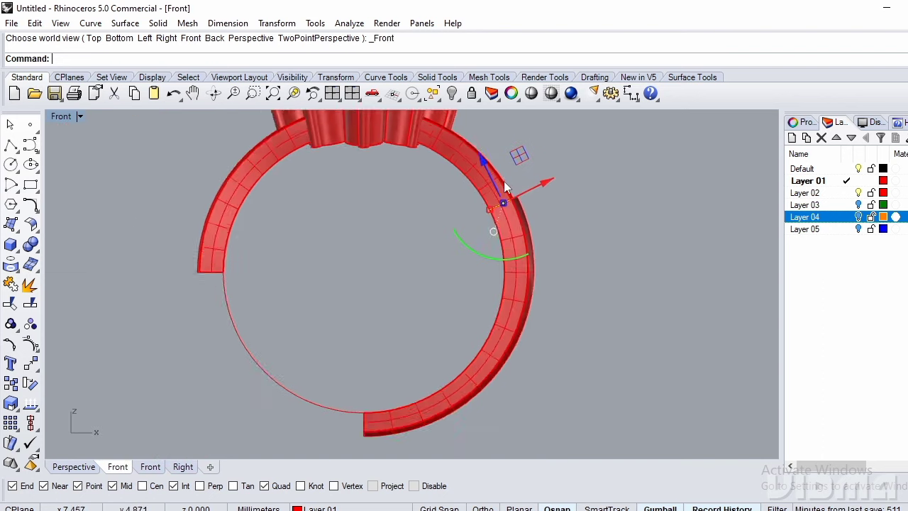
Scale the profile curve at the segment's lower end slightly thicker outward in one direction, starting from the ring circle.
scroll(392, 383, up, 3)
click(393, 379)
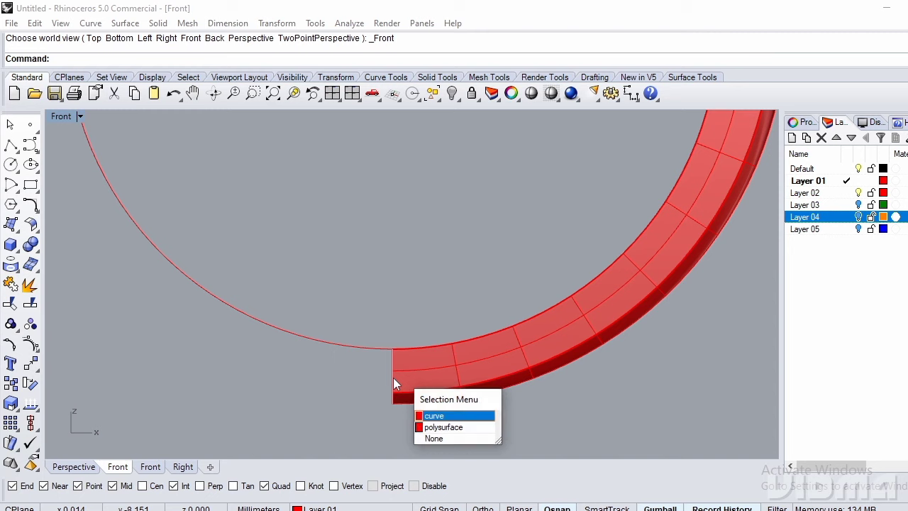
text(US)
key(Return)
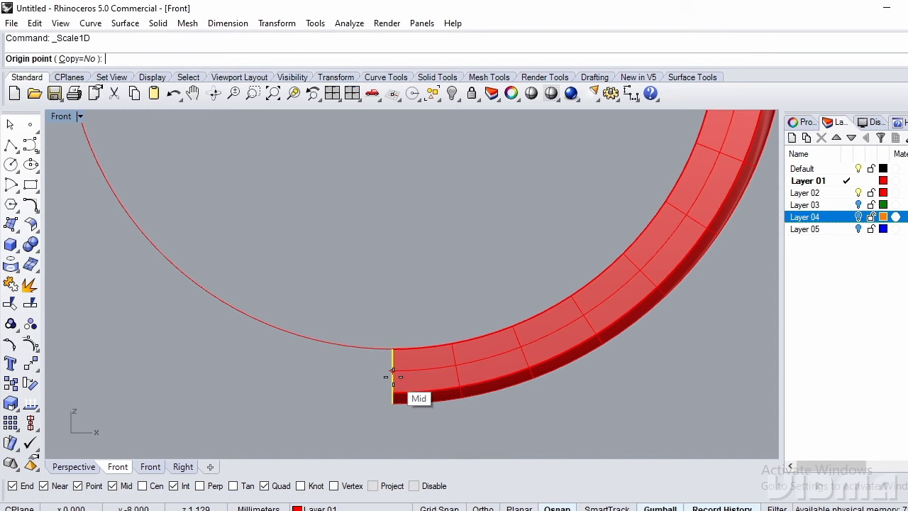
click(392, 349)
scroll(389, 334, down, 4)
scroll(393, 432, up, 4)
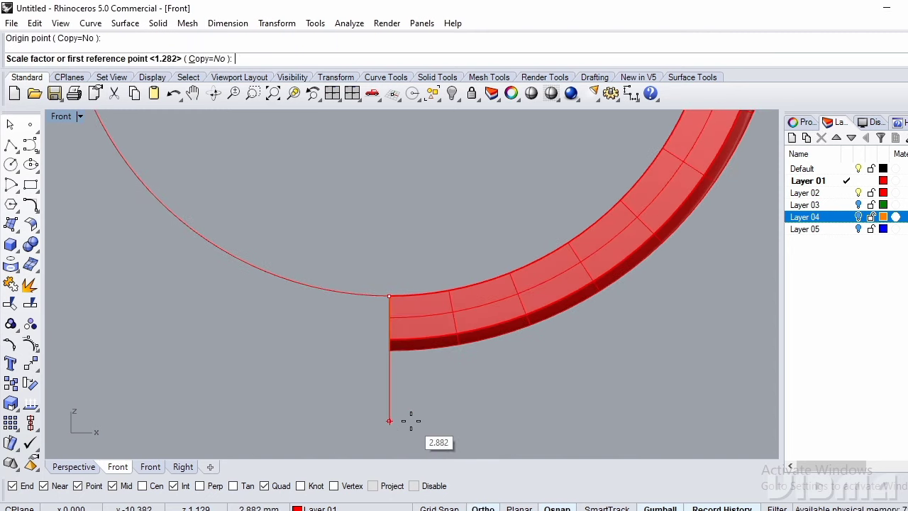
shift+click(420, 402)
click(410, 418)
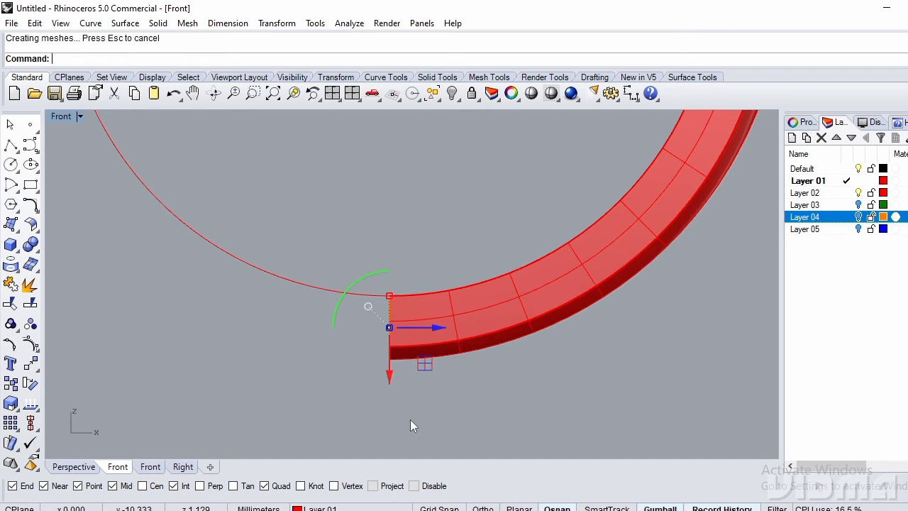
scroll(420, 400, down, 3)
scroll(446, 372, up, 2)
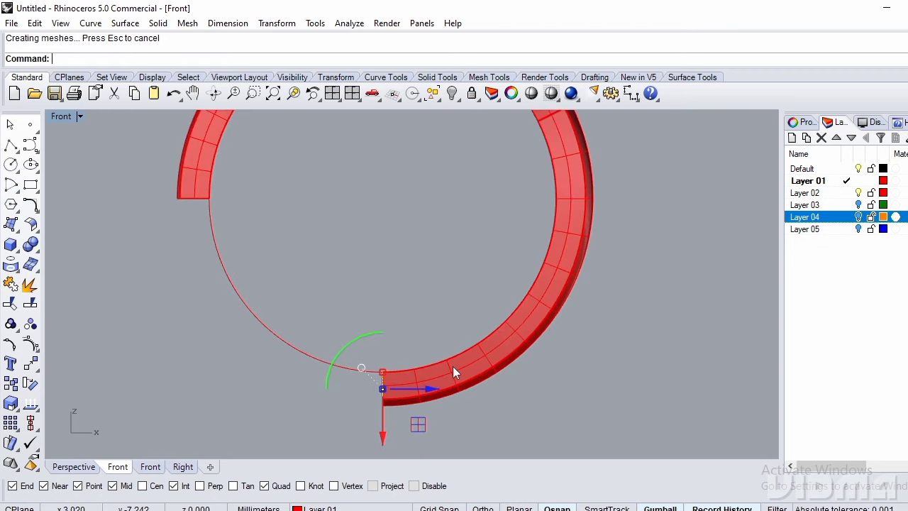
scroll(453, 366, down, 2)
click(544, 328)
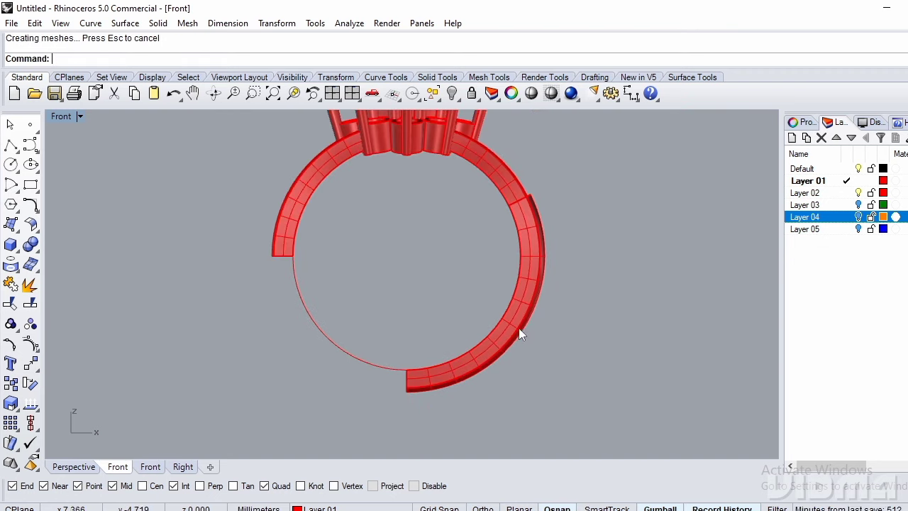
Cap the open ends of the swept shank segment.
text(t)
key(Return)
scroll(525, 282, up, 12)
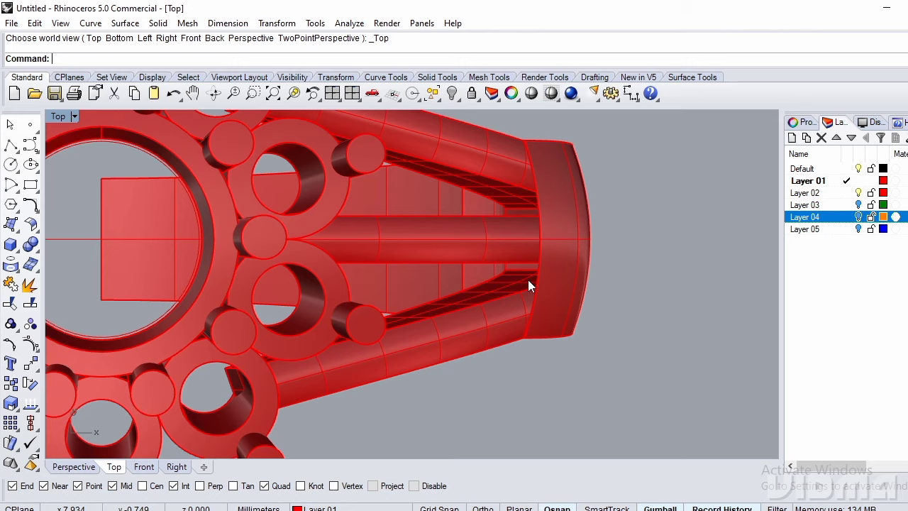
scroll(528, 281, down, 3)
scroll(532, 280, up, 3)
click(562, 287)
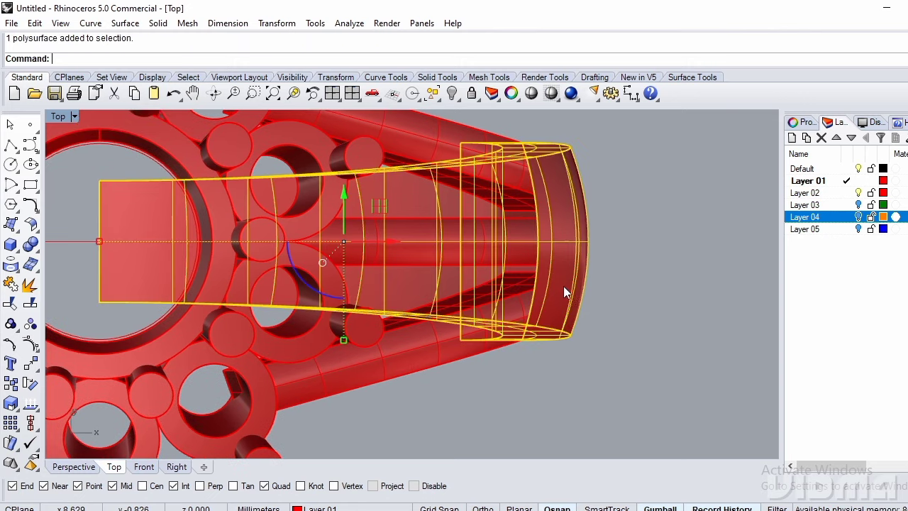
scroll(563, 286, down, 2)
text(Ca)
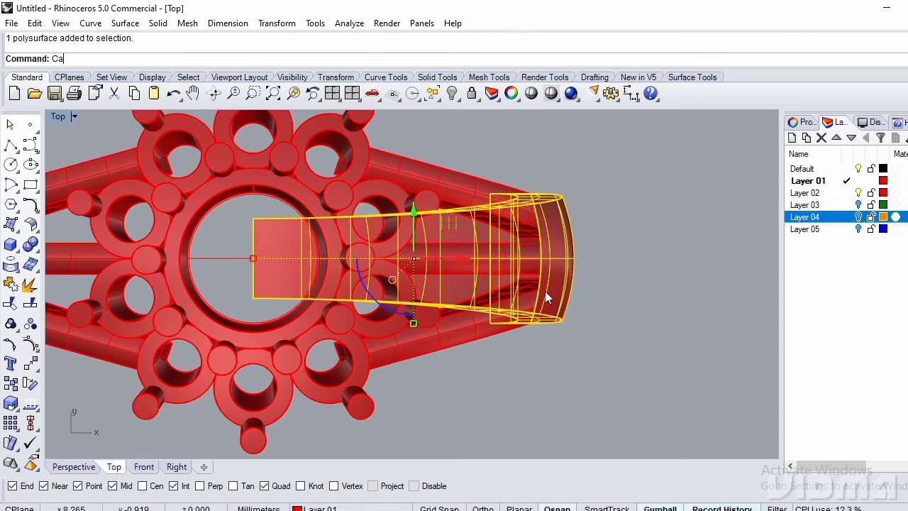
text(p)
key(Return)
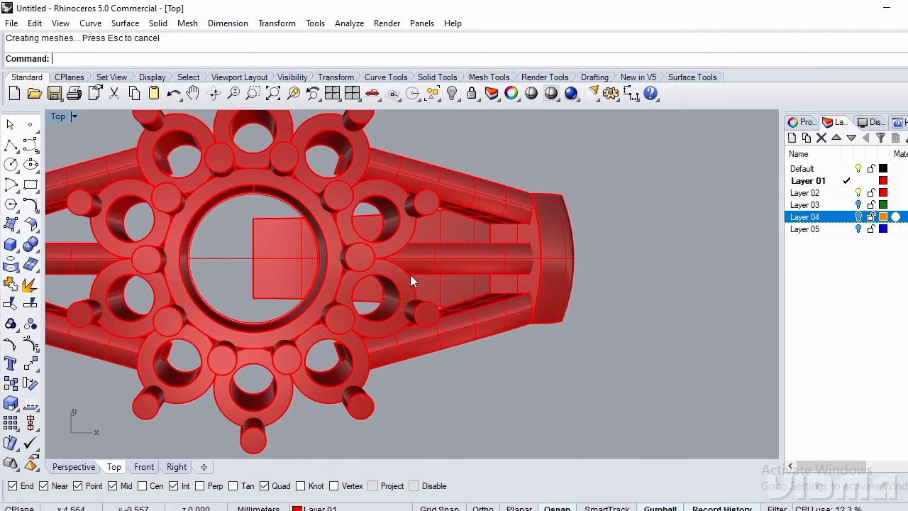
Mirror a copy of the capped shank segment in the top view across the vertical axis through the origin 0.
click(273, 234)
scroll(461, 269, down, 3)
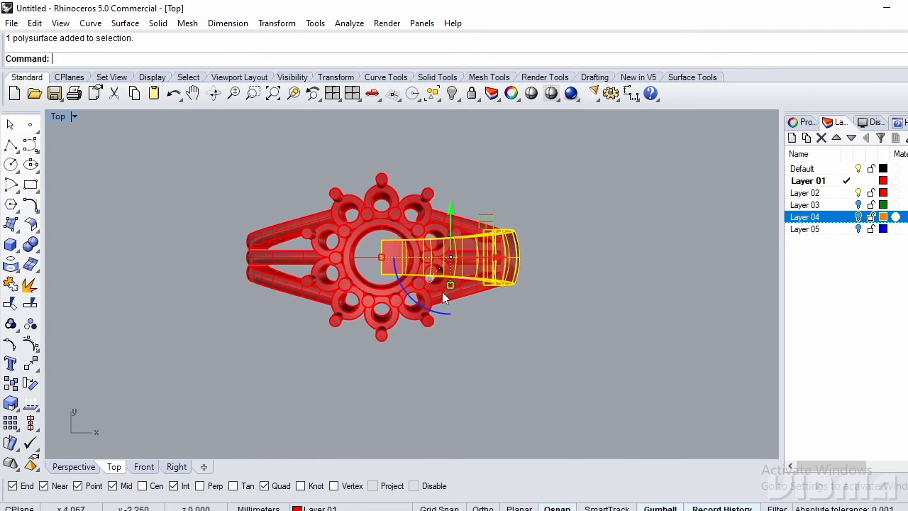
text(Mirror)
key(Return)
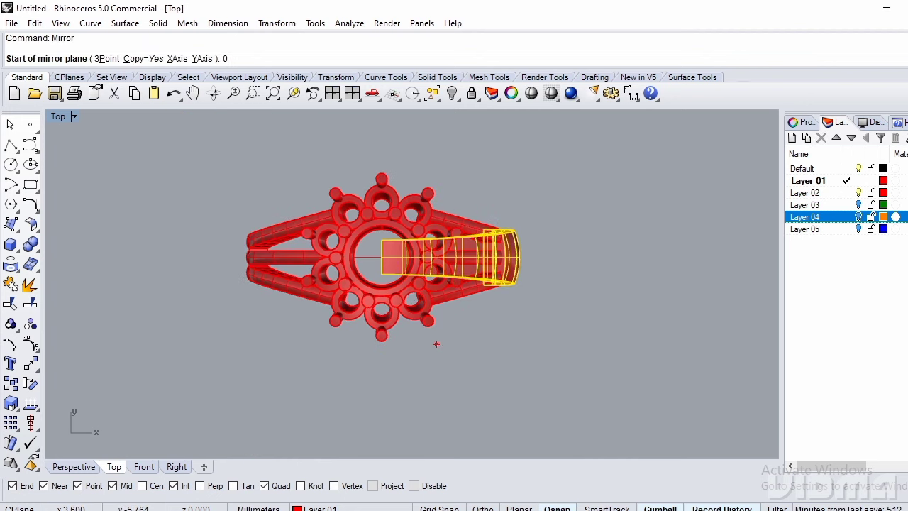
text(0)
key(Return)
click(434, 342)
click(500, 372)
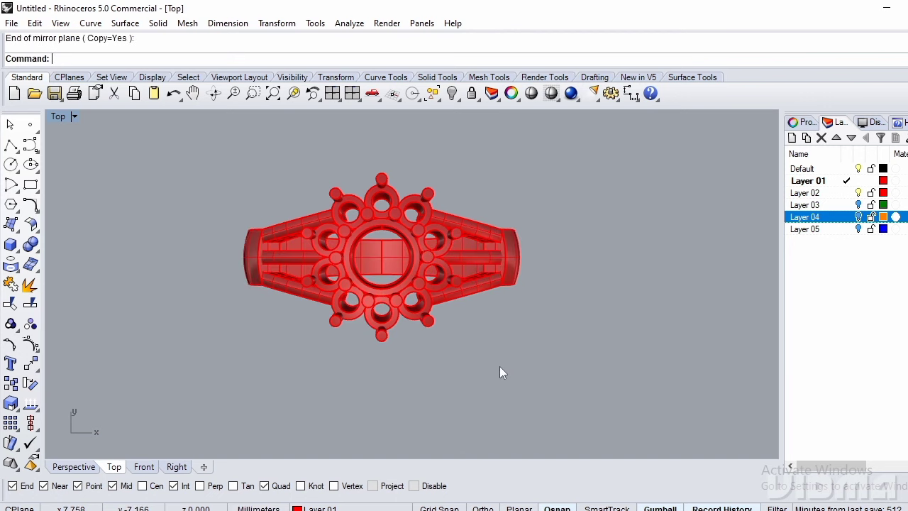
Select all curves in the model and hide them so only the ring solids are shown.
text(P)
key(Return)
scroll(472, 253, down, 3)
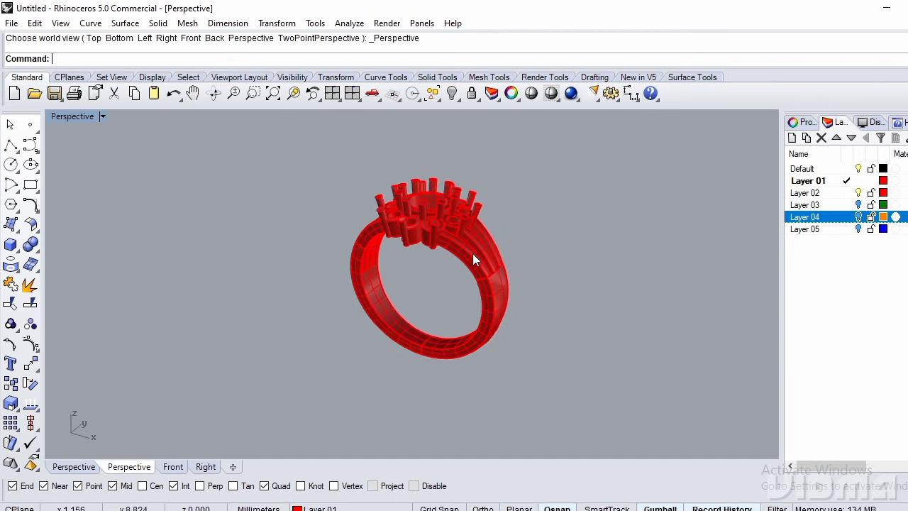
scroll(472, 253, up, 3)
right_drag(441, 243, 442, 206)
click(432, 93)
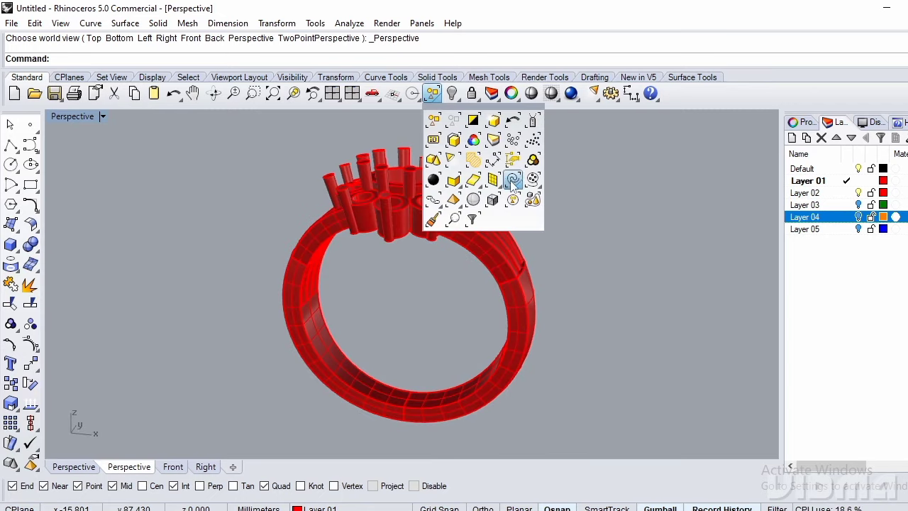
click(514, 180)
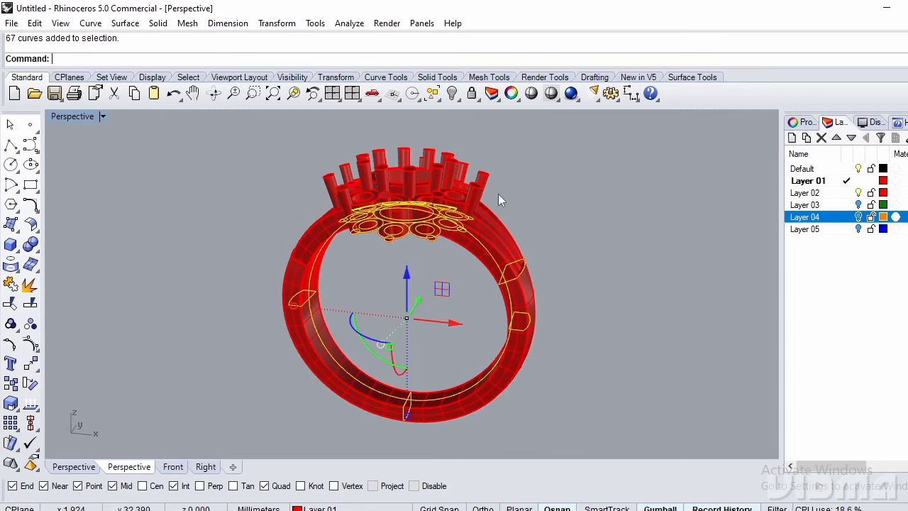
key(ctrl+h)
Turn off the surface isocurve display for all of the ring's polysurfaces.
right_drag(407, 202, 440, 274)
key(ctrl+a)
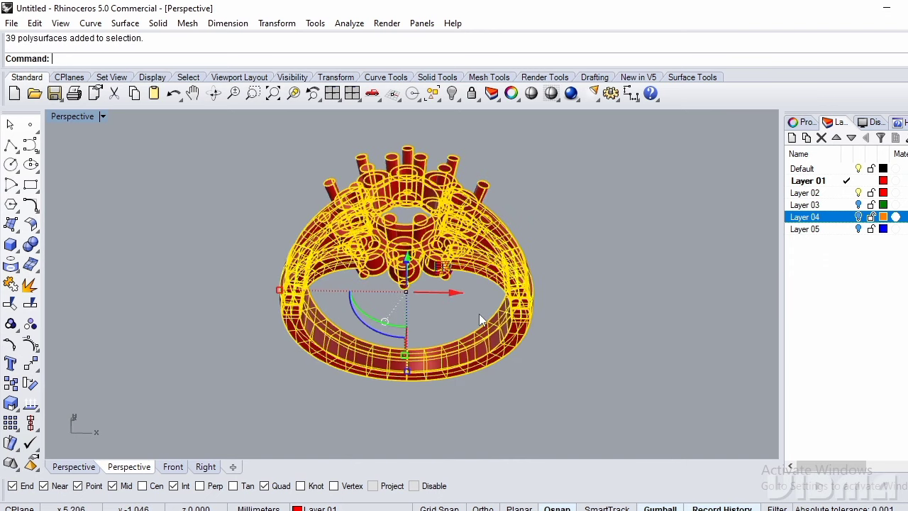
click(510, 93)
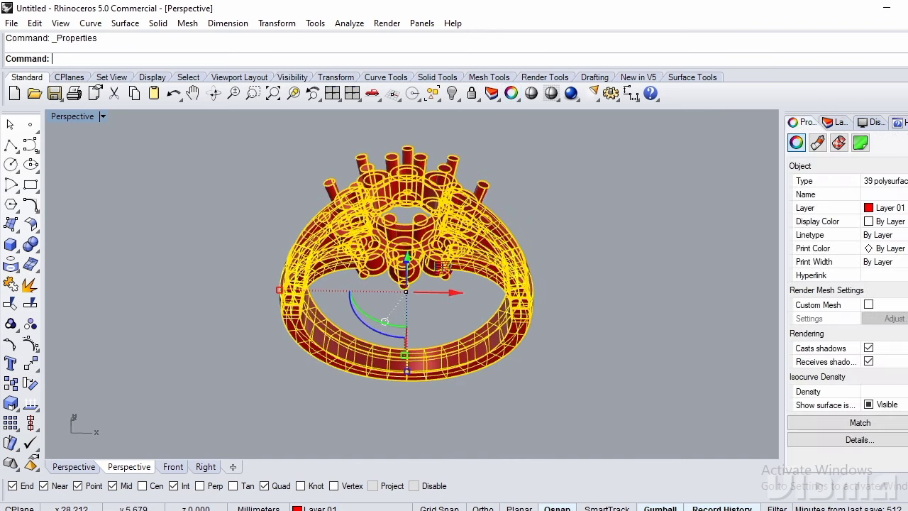
click(868, 404)
click(629, 354)
right_drag(629, 354, 480, 290)
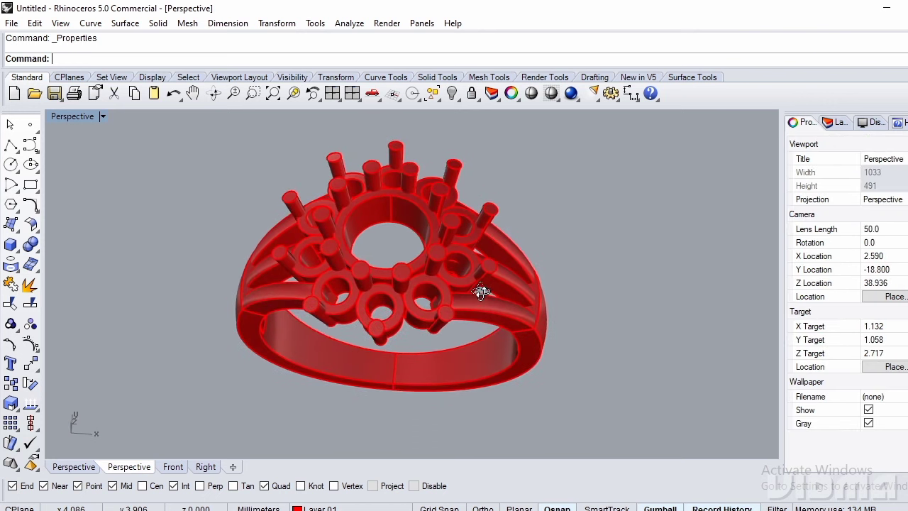
Assign all the ring polysurfaces a material by Object, coloured Gold from the named colour list, with a slightly raised gloss.
key(ctrl+a)
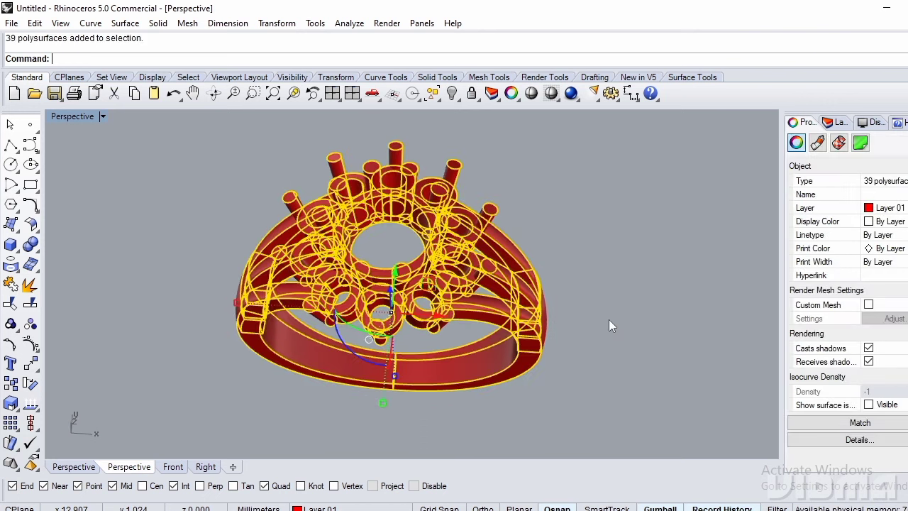
click(818, 143)
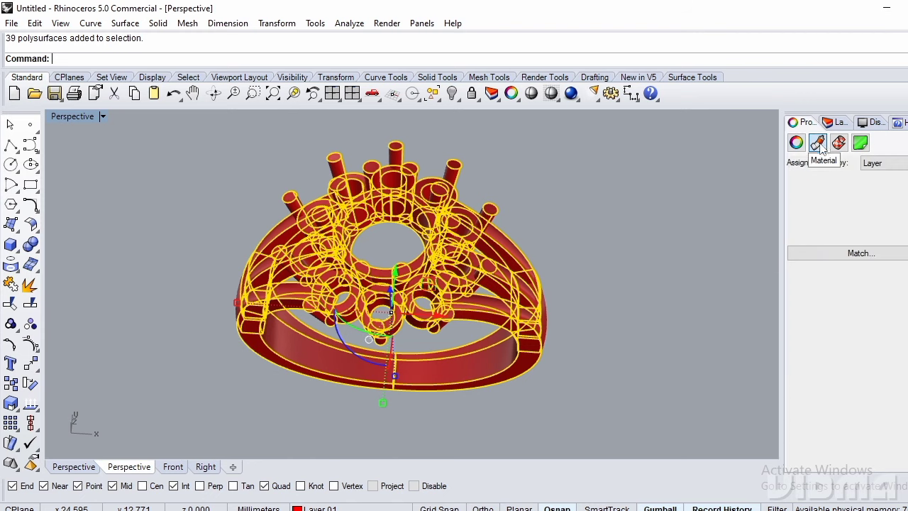
click(880, 163)
click(877, 196)
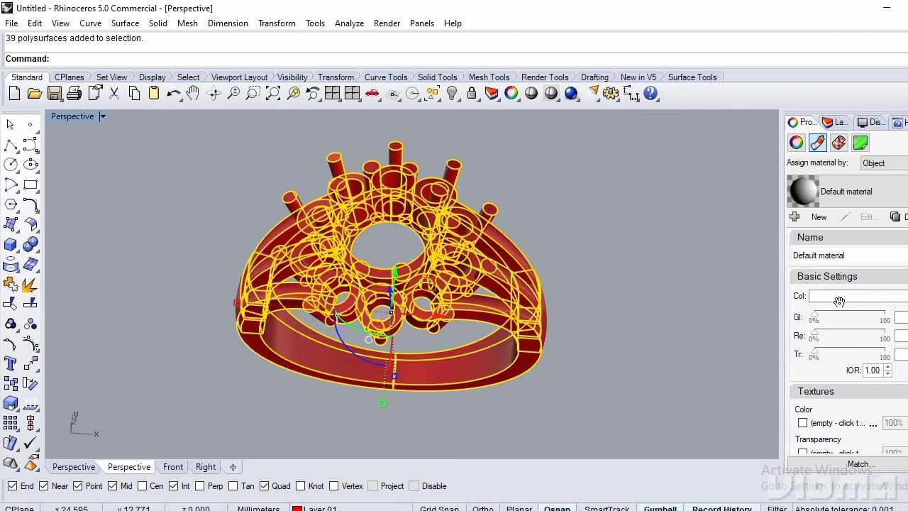
click(839, 298)
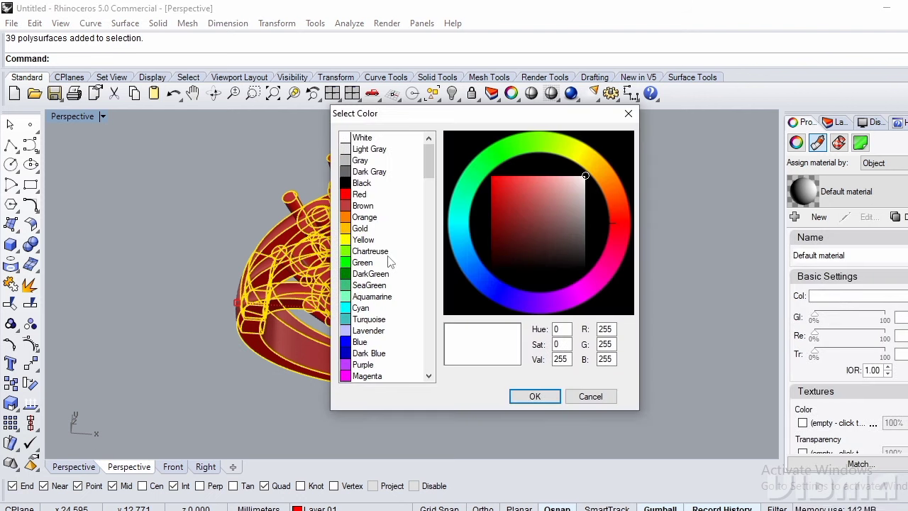
scroll(386, 312, down, 5)
scroll(375, 361, down, 5)
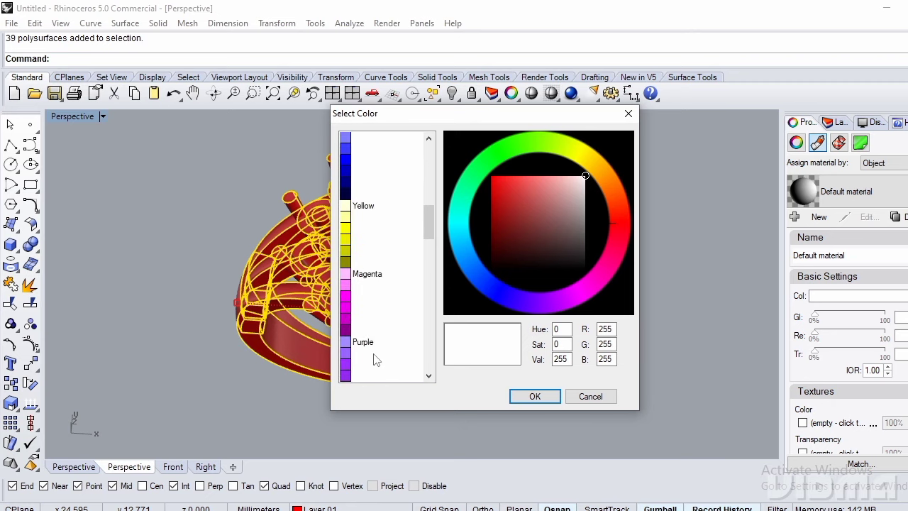
drag(430, 223, 453, 135)
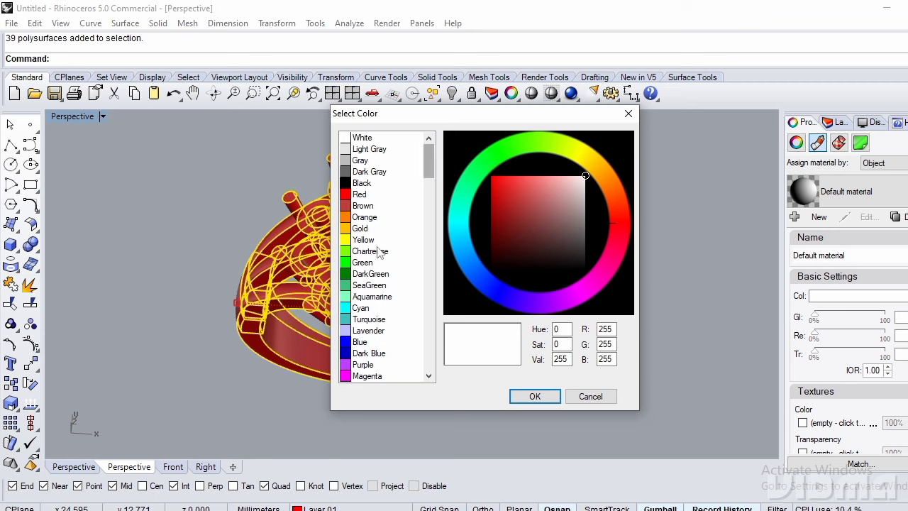
click(360, 229)
click(534, 396)
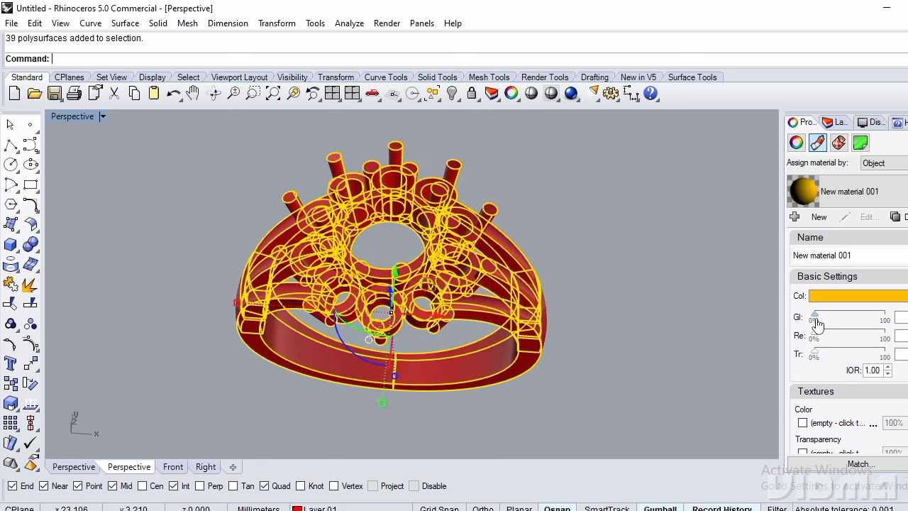
drag(816, 321, 827, 326)
click(628, 339)
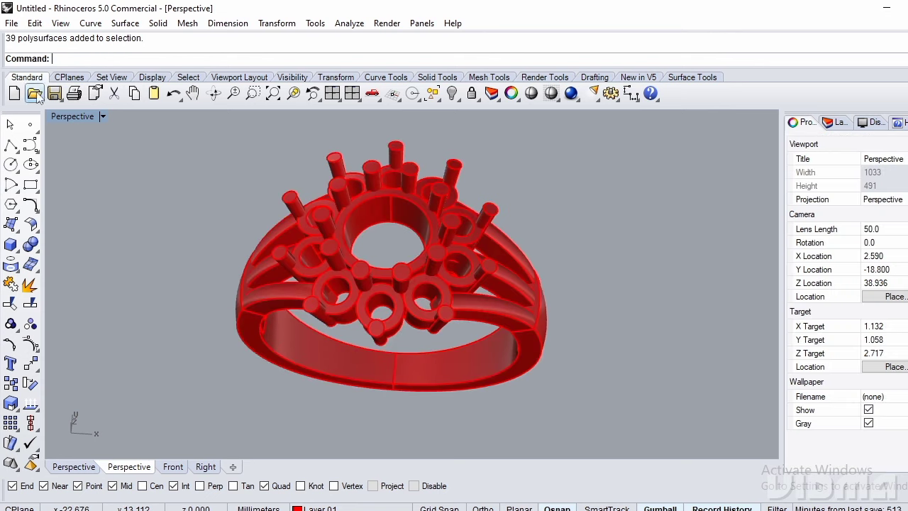
Set the Rhino Render solid background colour to black in the document properties.
click(11, 23)
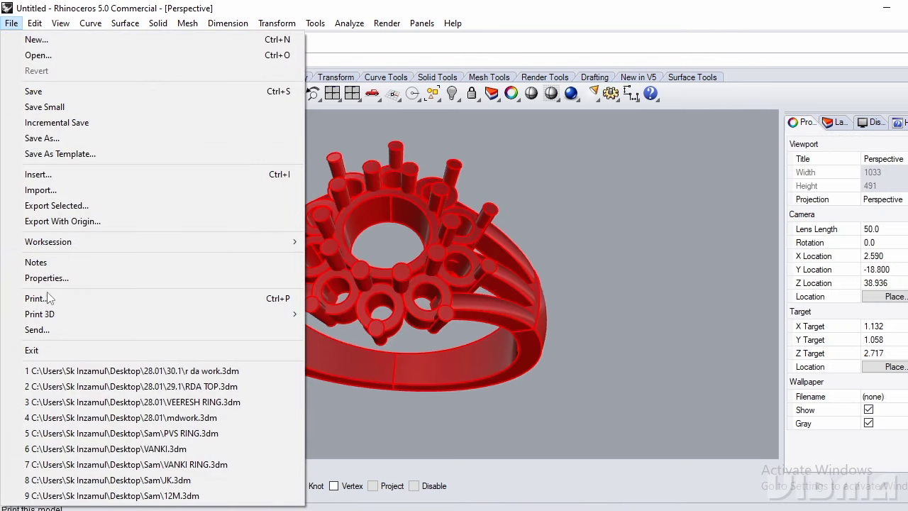
click(47, 280)
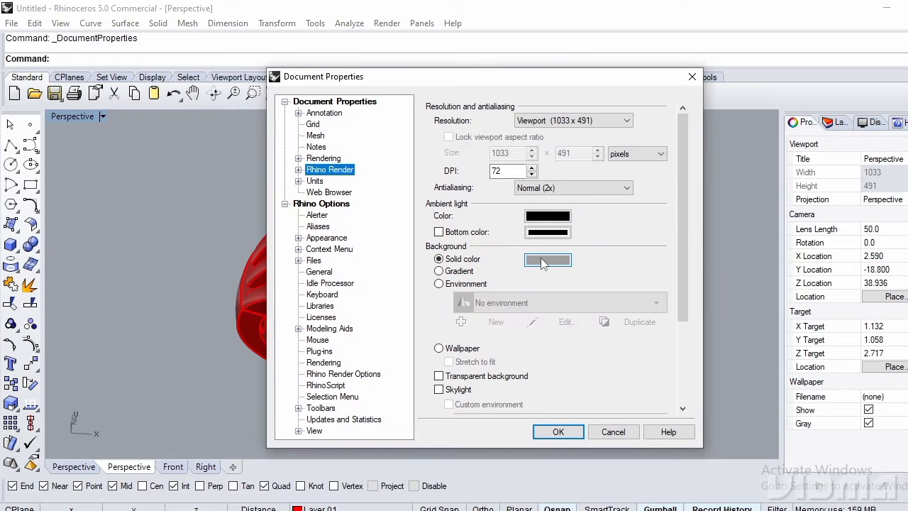
click(547, 261)
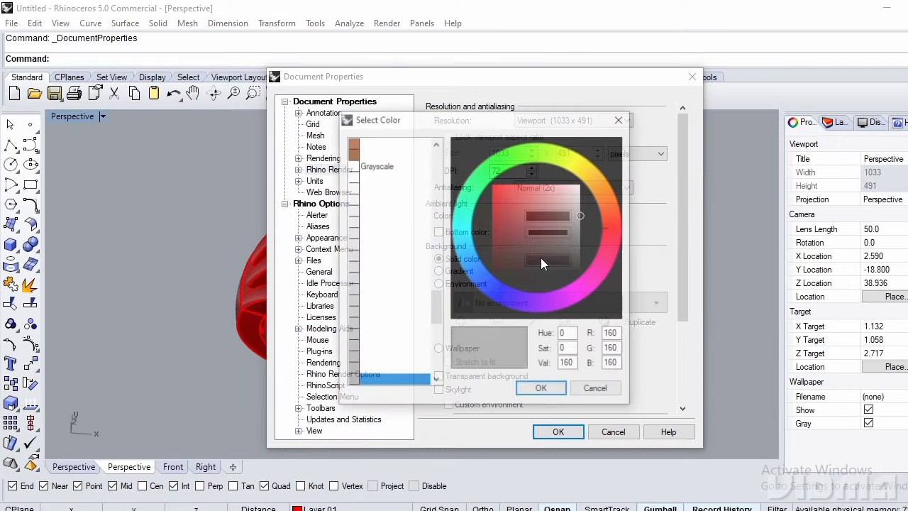
drag(435, 301, 434, 376)
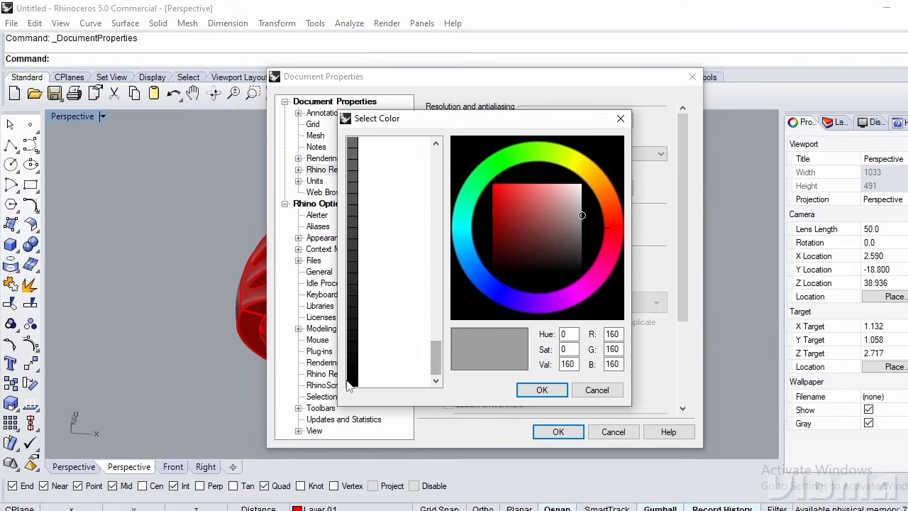
click(404, 381)
click(541, 390)
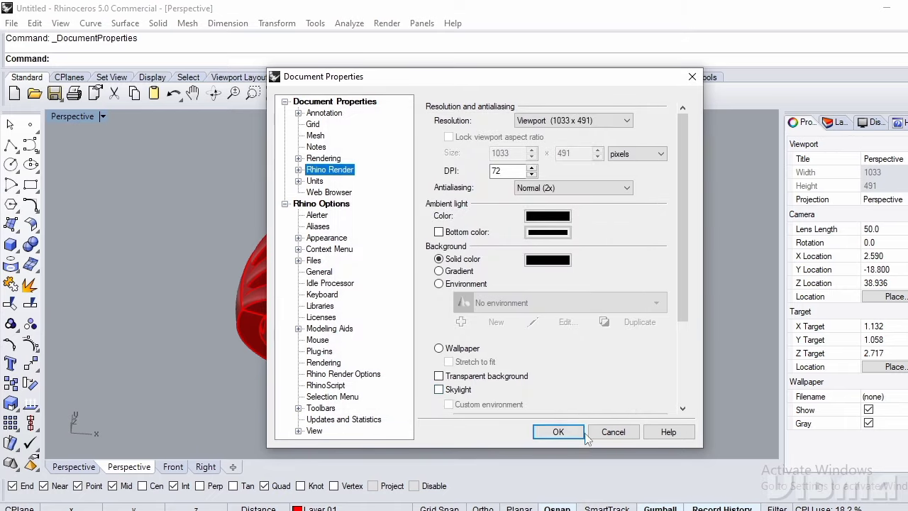
click(558, 431)
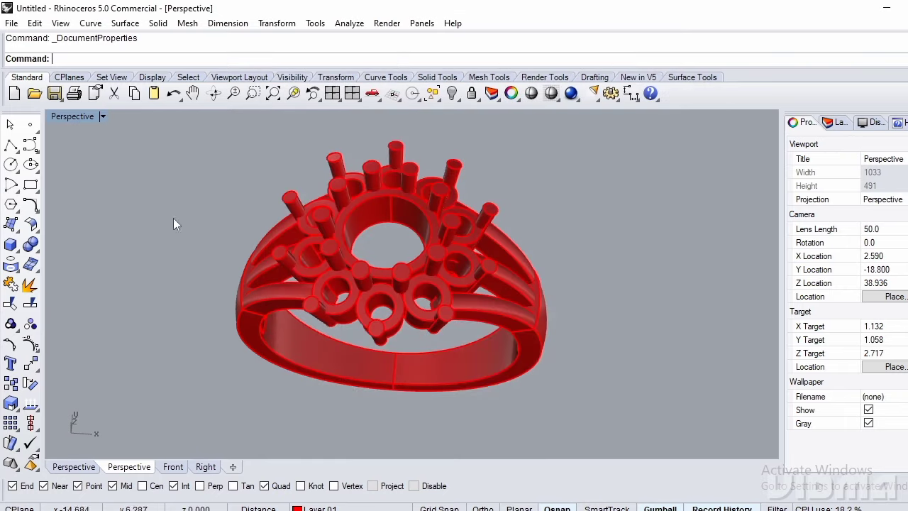
Switch the Perspective viewport to the Rendered display mode.
click(87, 115)
click(149, 128)
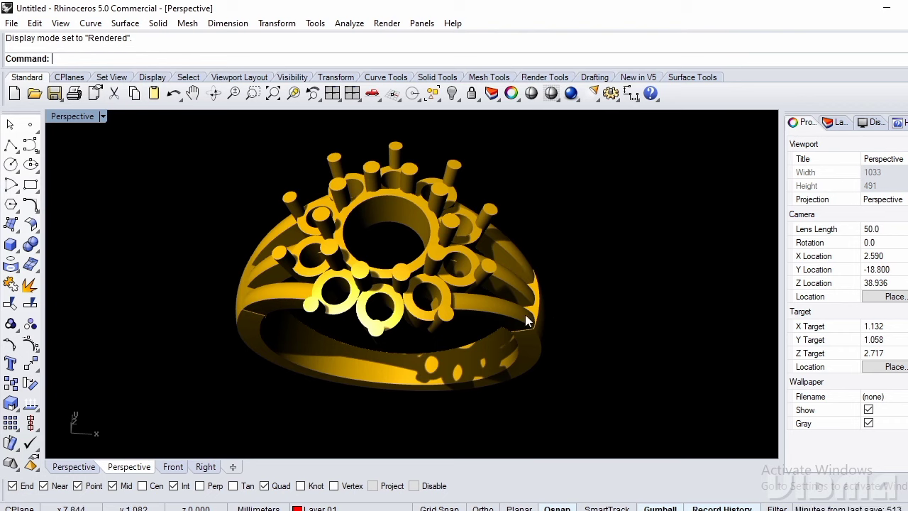
Examine the rendered ring from several angles and distances, including the flower head, prongs and three-bar shanks.
right_drag(525, 314, 441, 346)
scroll(442, 342, down, 5)
scroll(399, 284, up, 14)
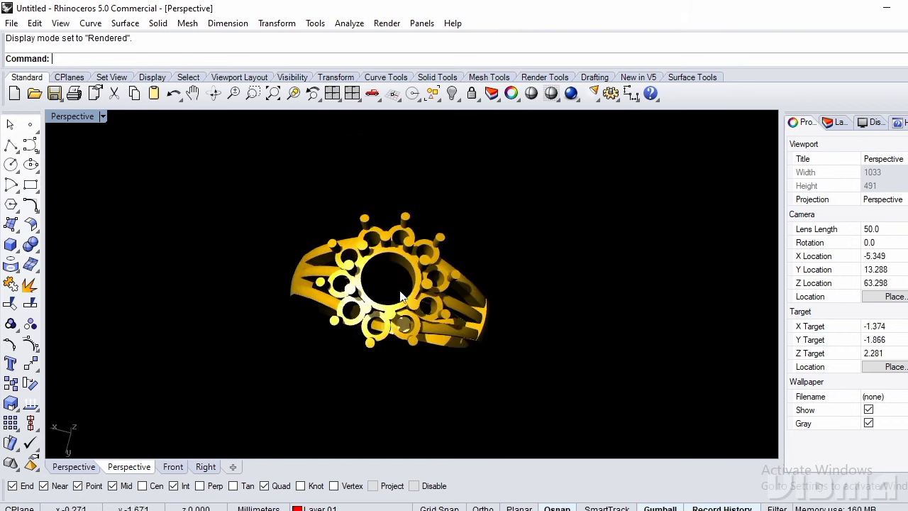
scroll(494, 286, down, 6)
right_drag(430, 271, 518, 308)
scroll(452, 224, up, 4)
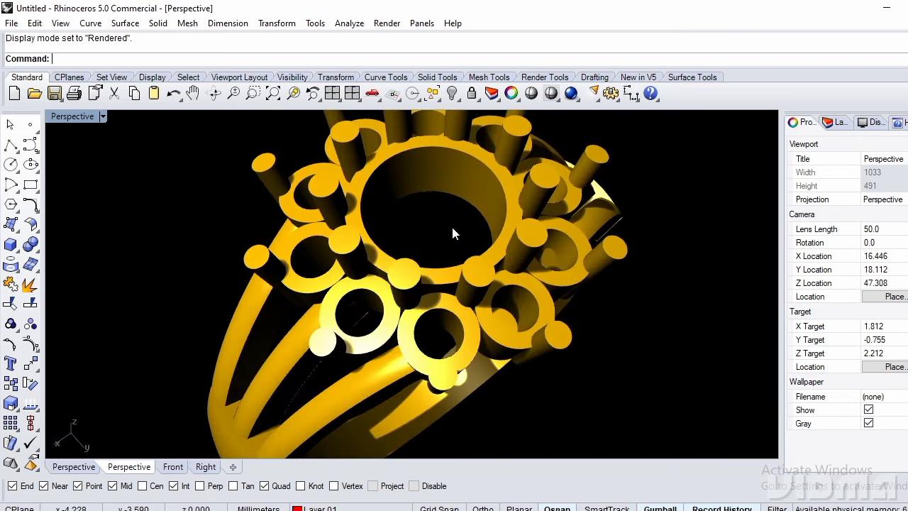
scroll(439, 241, down, 2)
scroll(439, 241, up, 1)
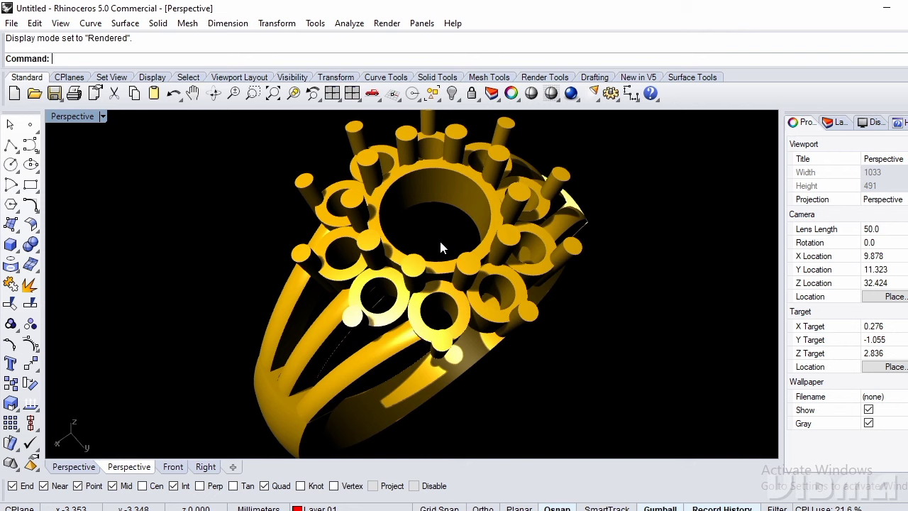
scroll(440, 248, down, 1)
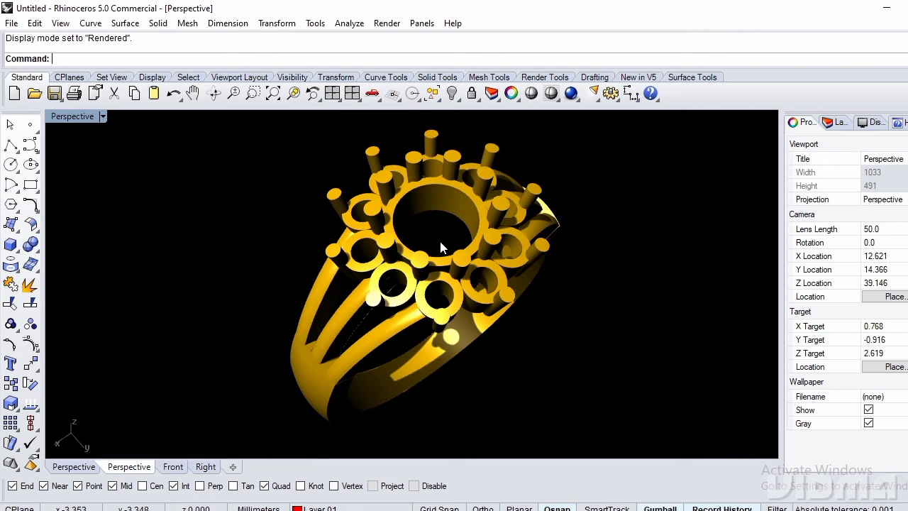